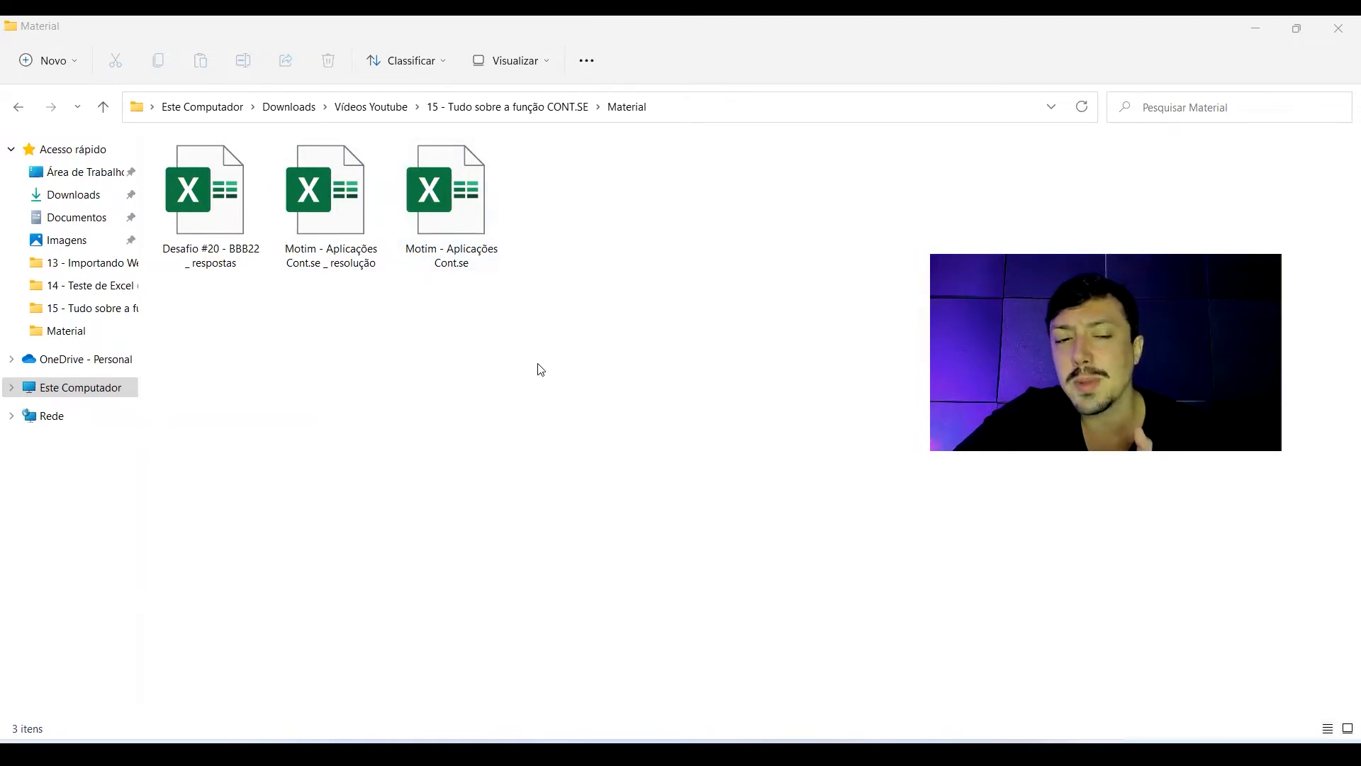
Open the workbook "Motim - Aplicações Cont.se" from the Material folder
left_click_drag(521, 376, 470, 255)
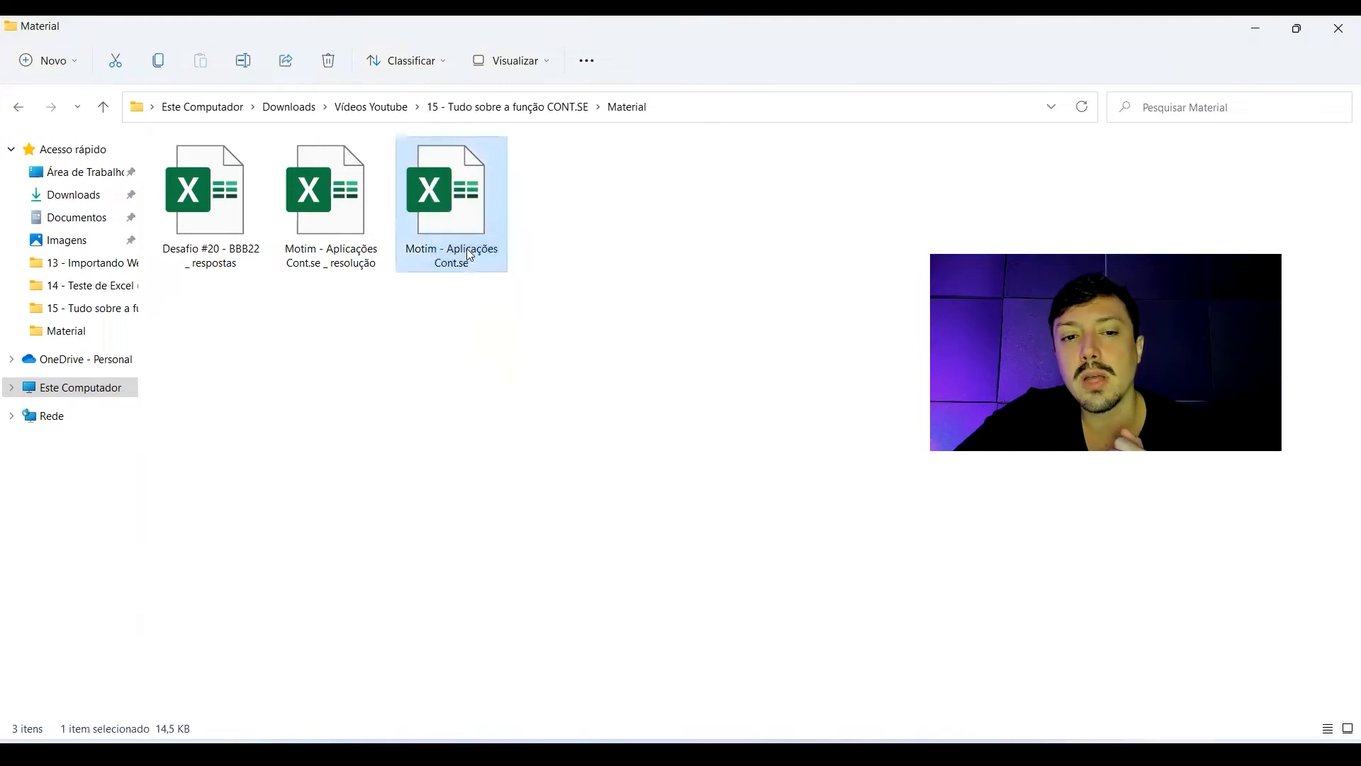
left_click_drag(330, 326, 324, 222)
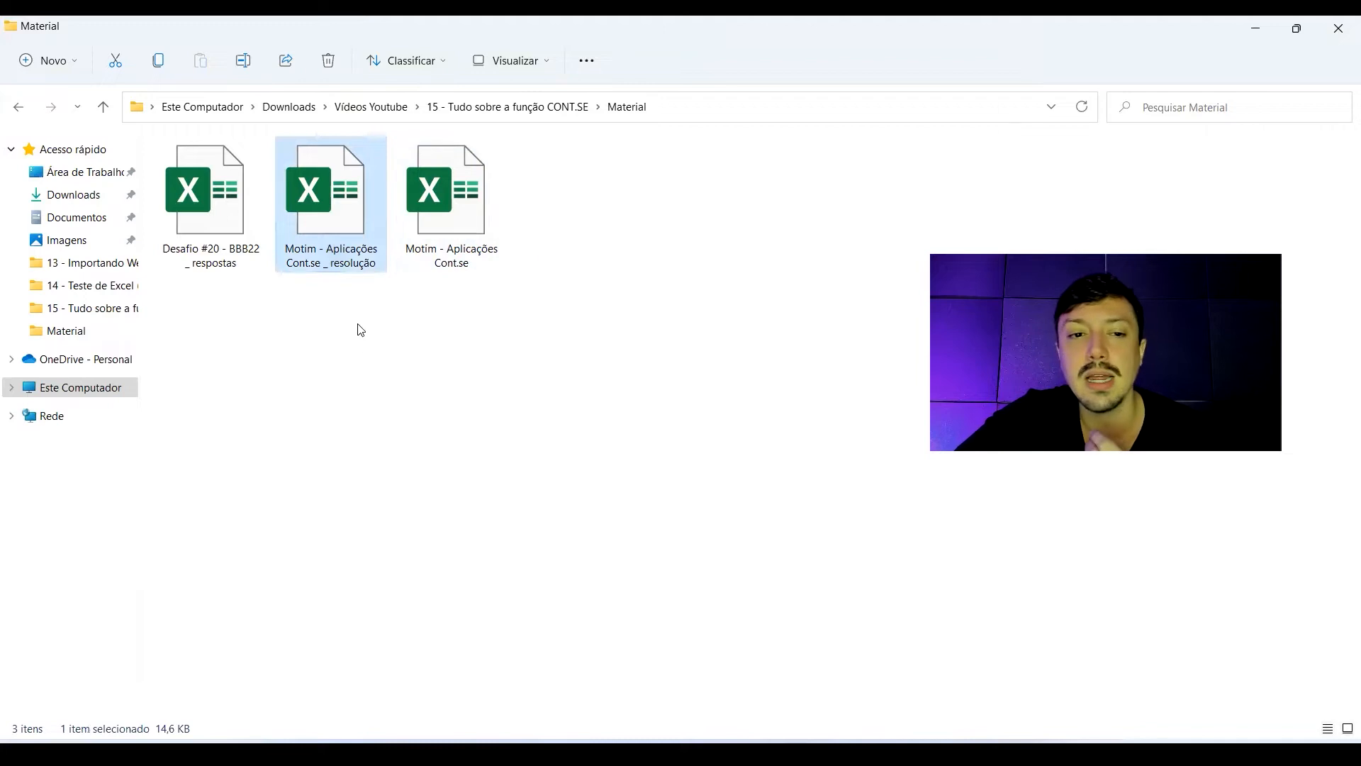
left_click_drag(241, 436, 190, 206)
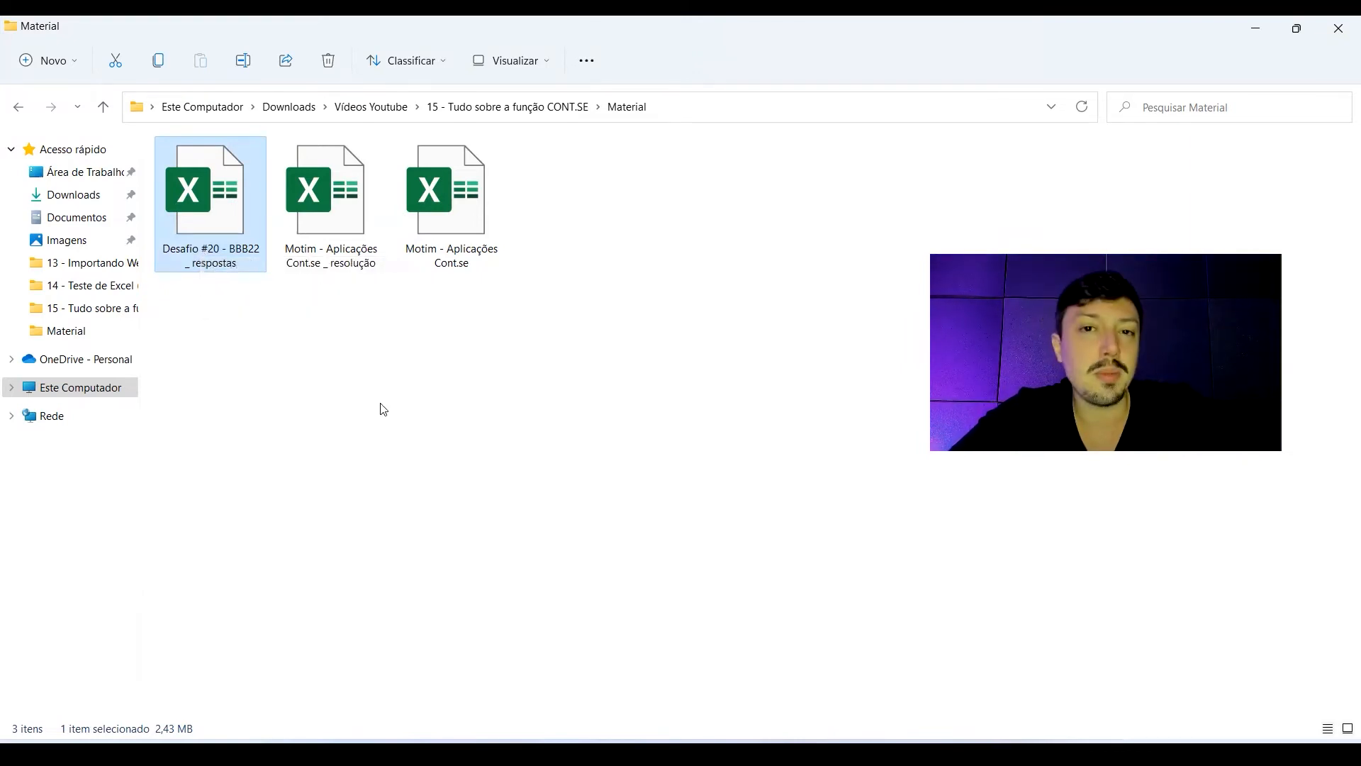
double_click(444, 209)
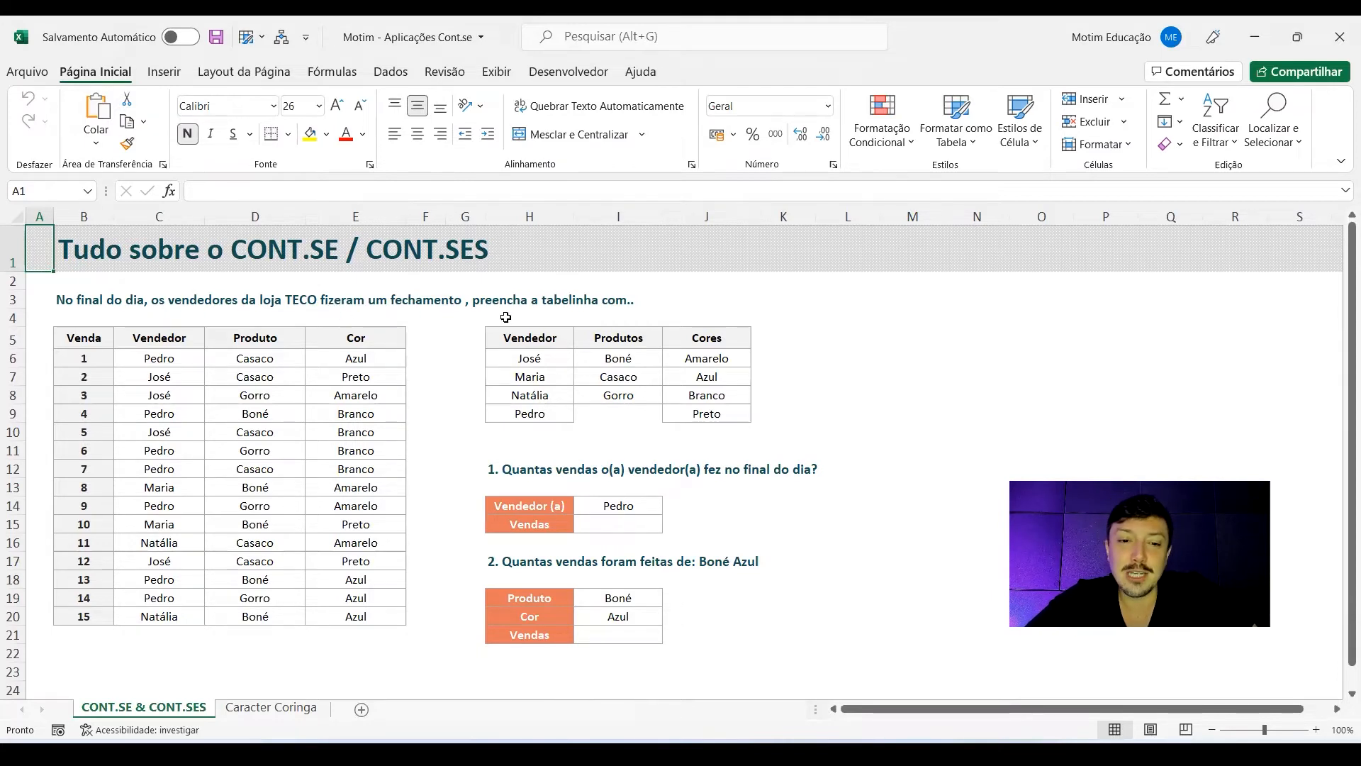
Remove the stray space before the comma after "fechamento" in the instruction text in B3
double_click(84, 299)
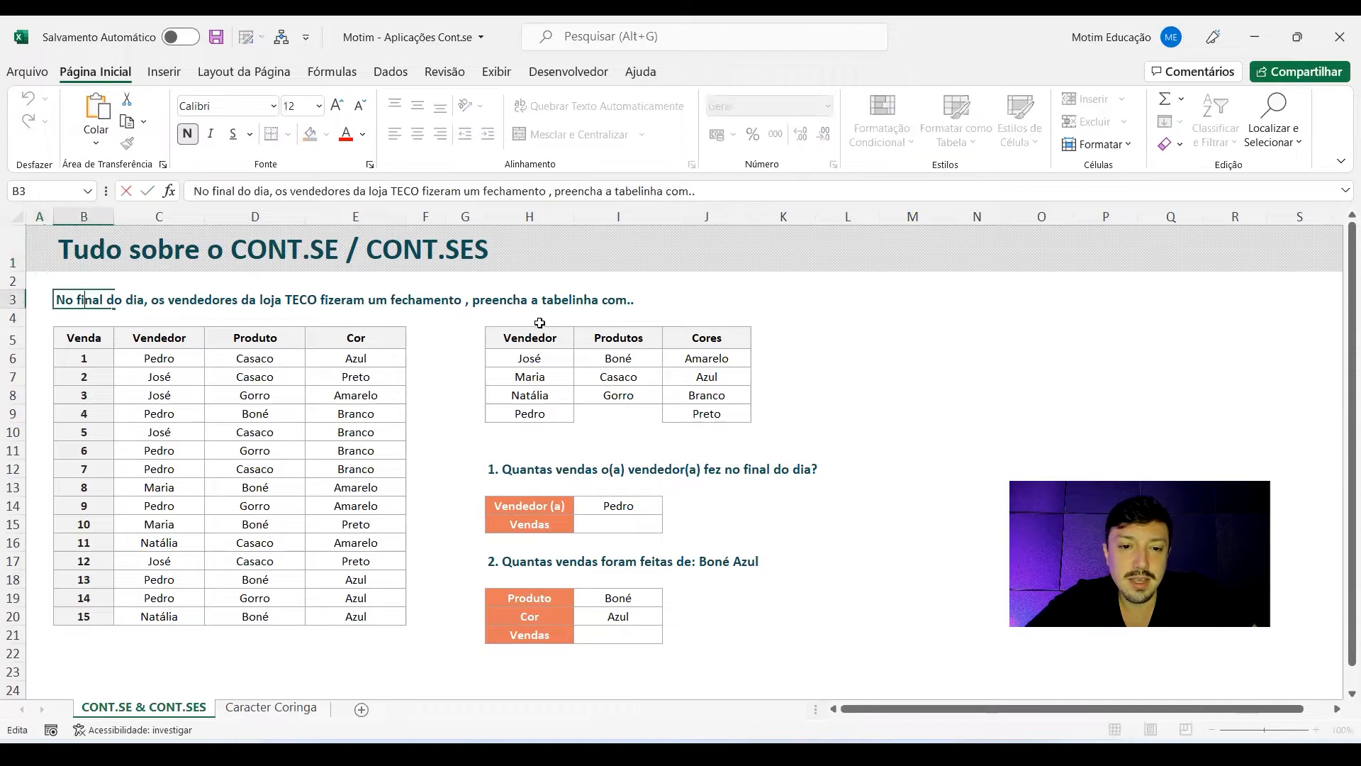
key("BackSpace")
key("Return")
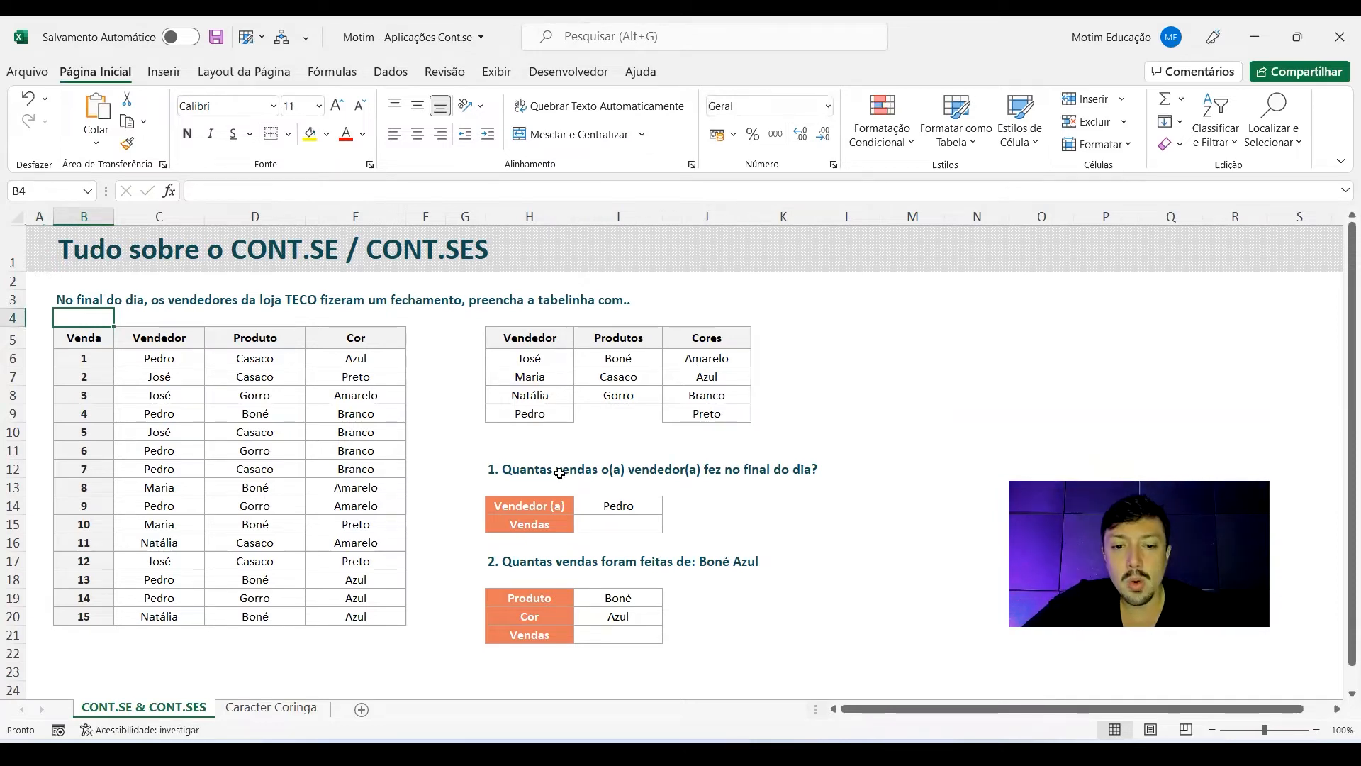
Set the product for question 2 in I19 to Casaco
left_click_drag(616, 471, 783, 541)
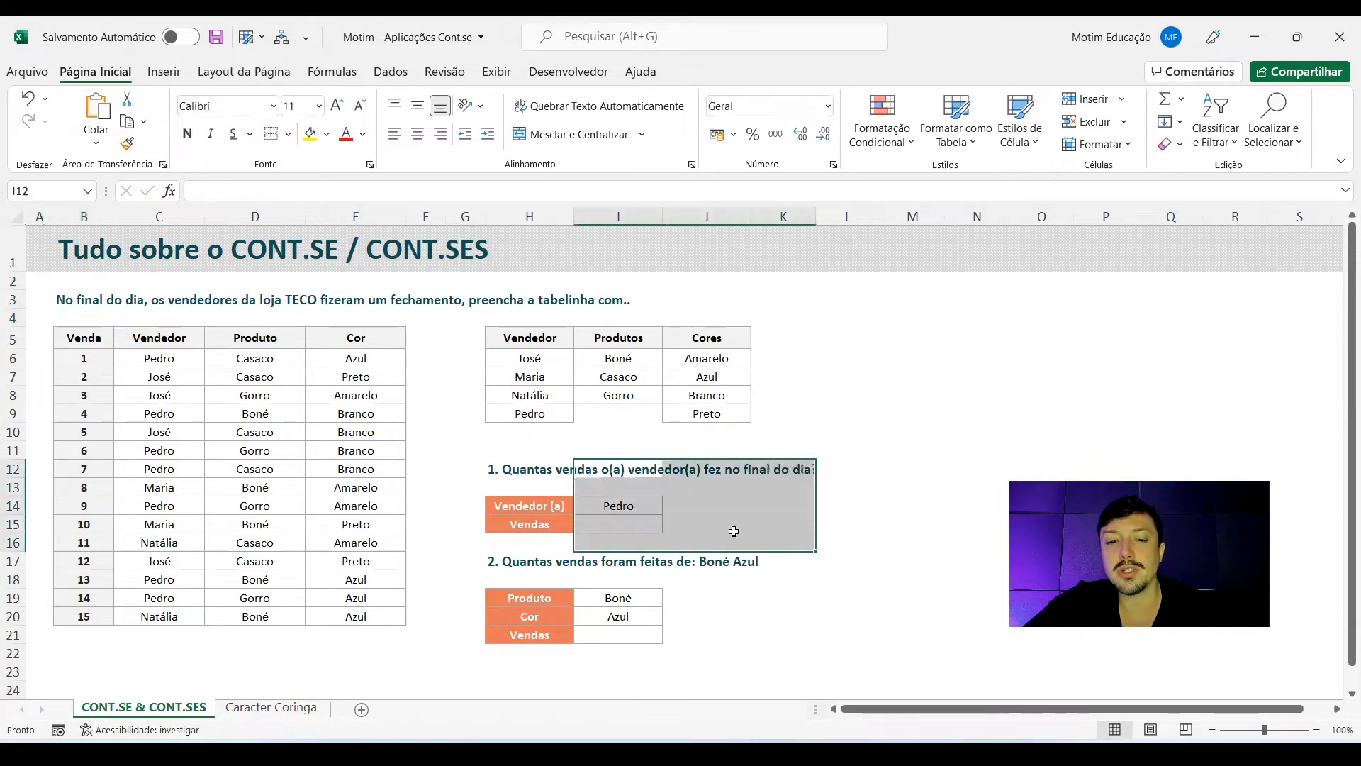
left_click(603, 505)
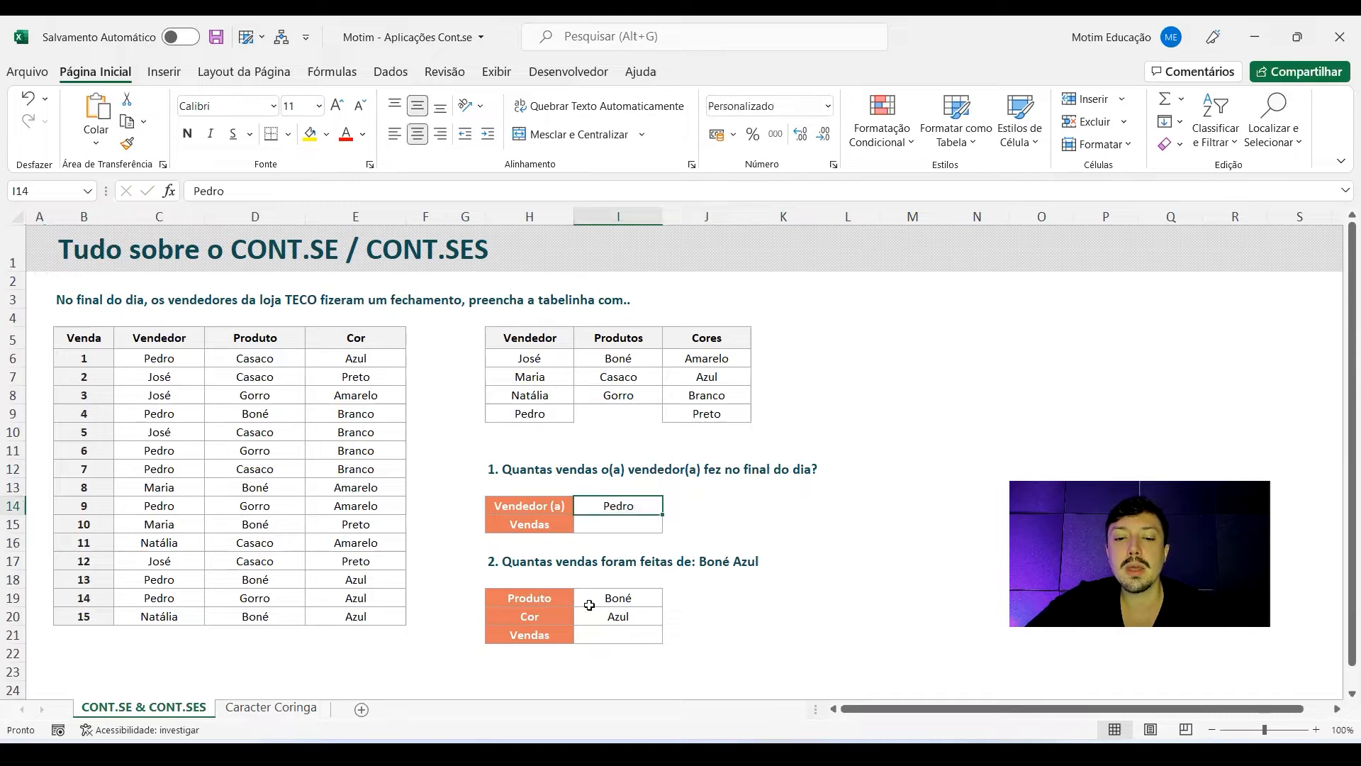
left_click(751, 565)
left_click(618, 599)
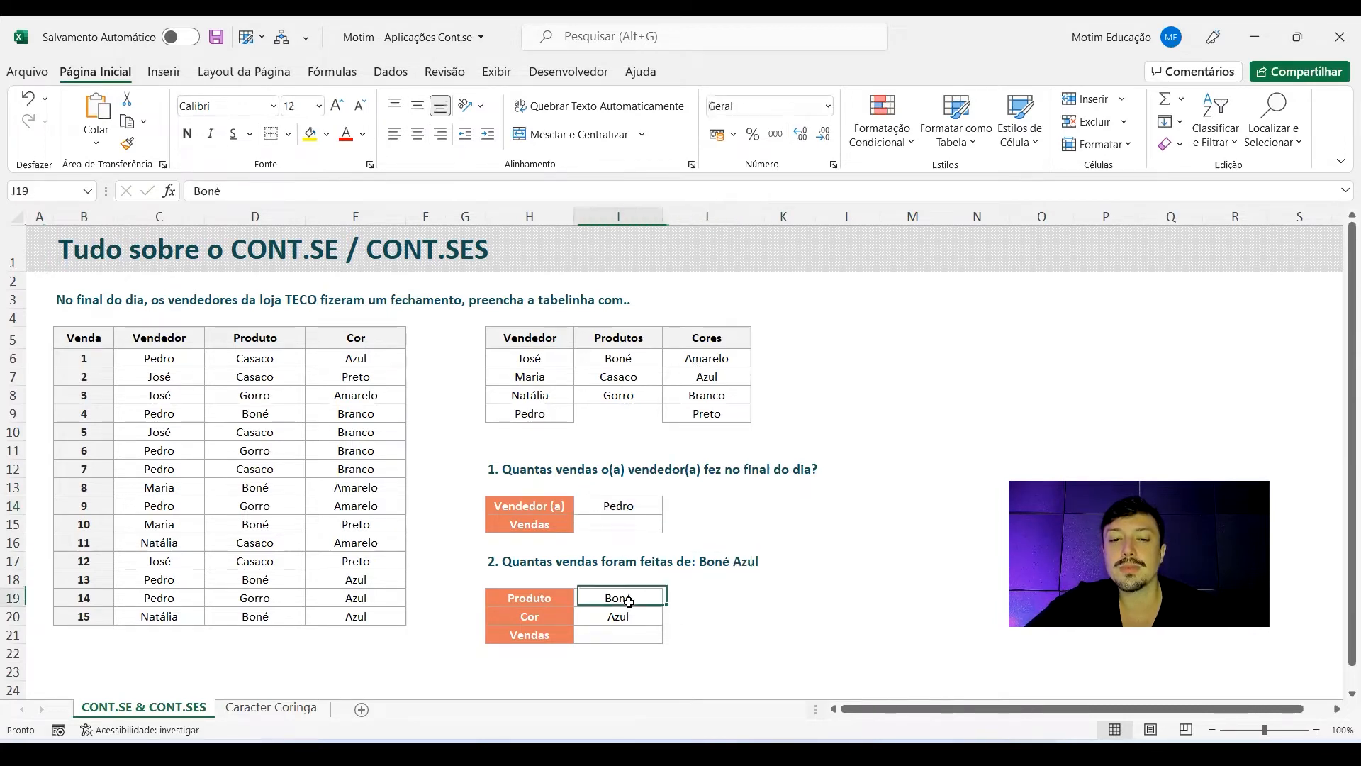
left_click(670, 599)
left_click(663, 624)
left_click(616, 635)
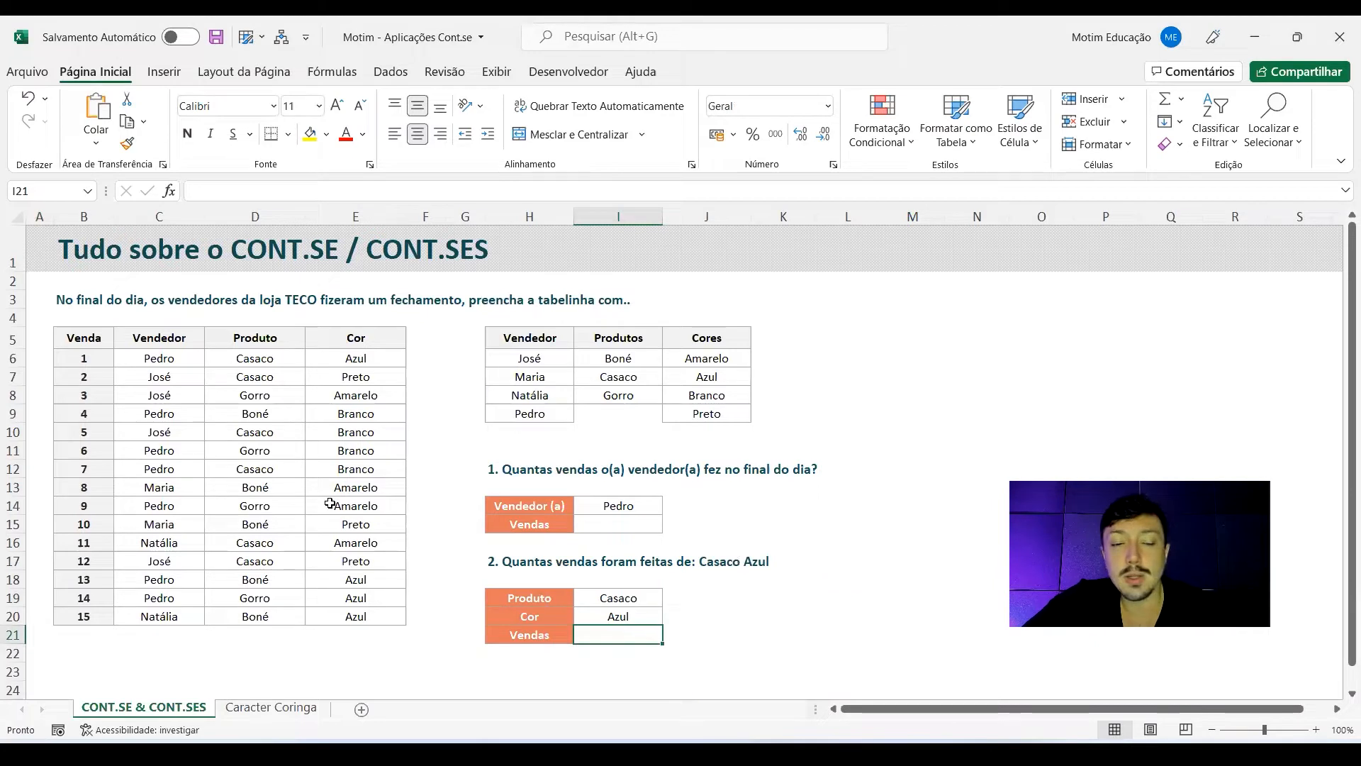
Review the Caracter Coringa sheet and the hourly vote-count table on the BBB22 workbook's Etapa 2 - Análise Votos sheet
left_click(272, 708)
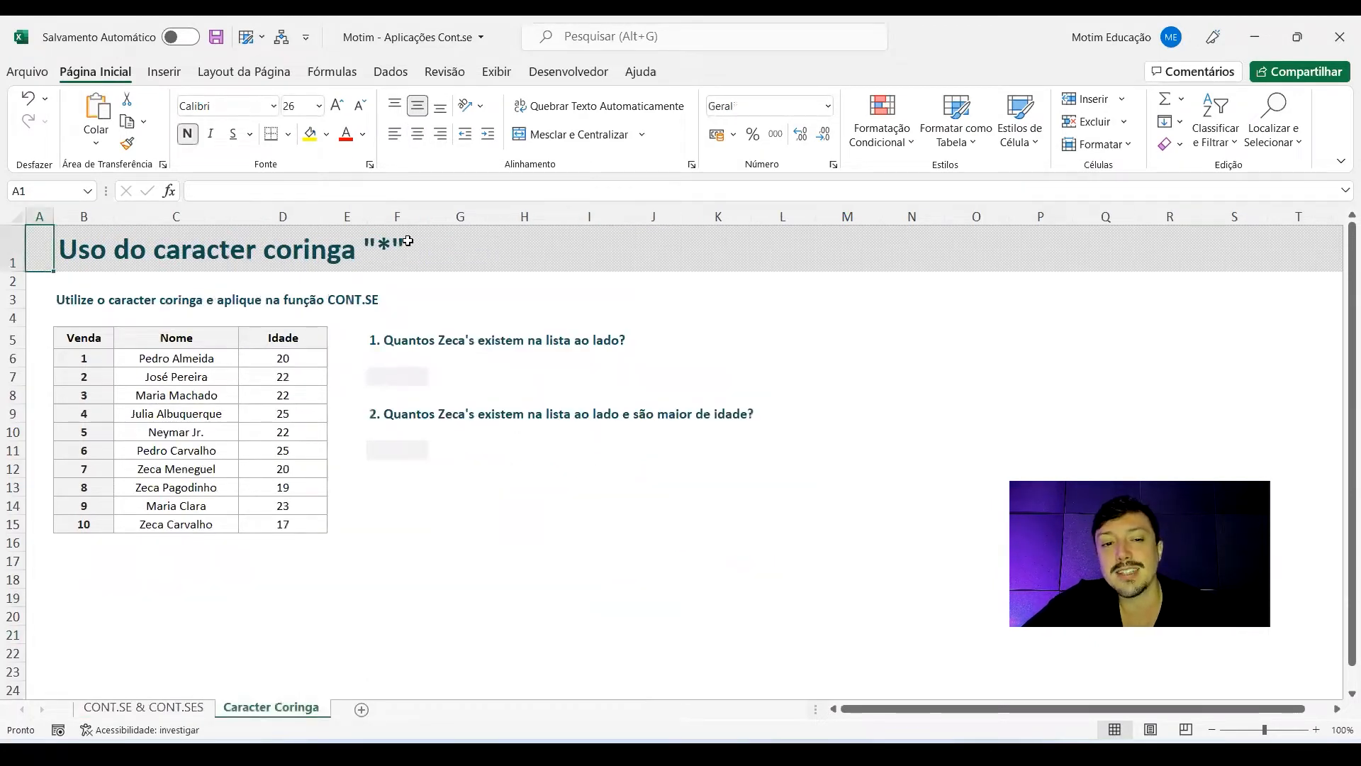
left_click(162, 706)
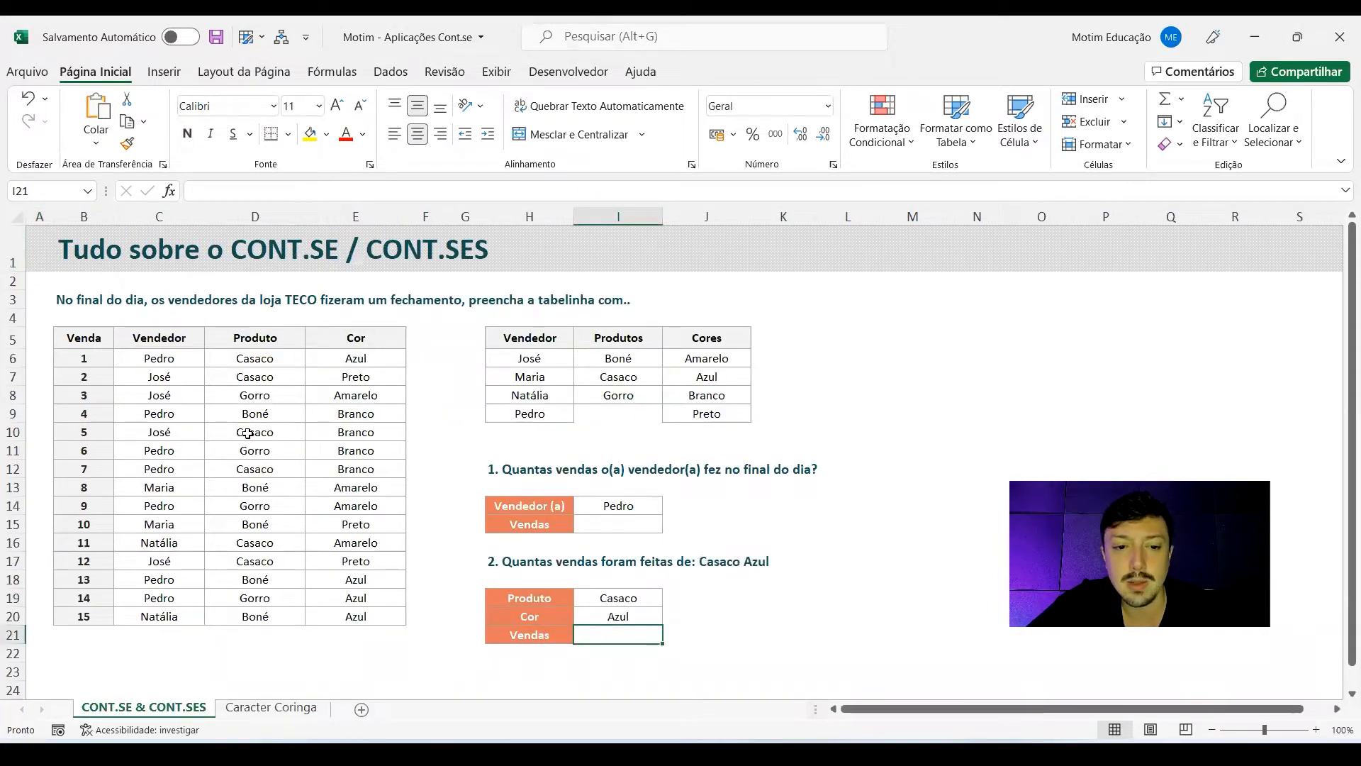
left_click(1248, 42)
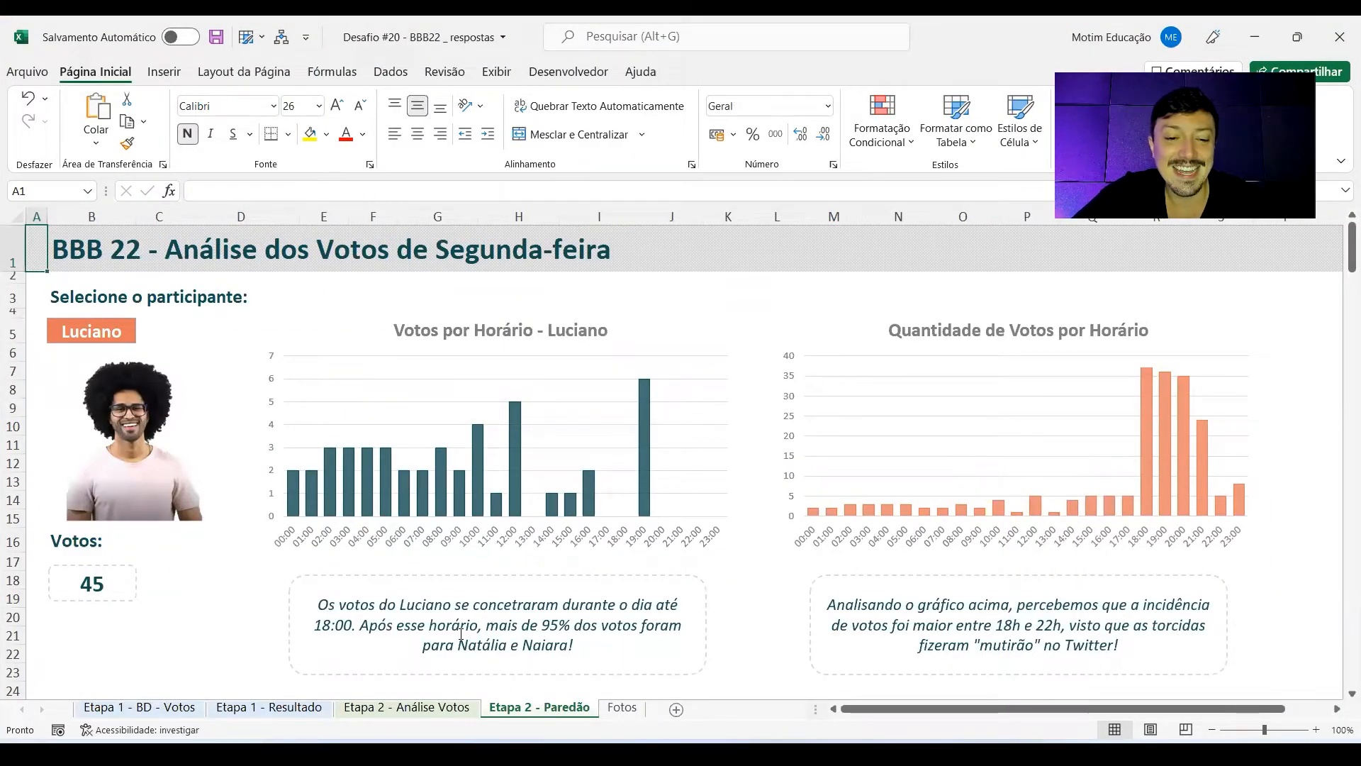
left_click(406, 707)
left_click_drag(591, 420, 691, 580)
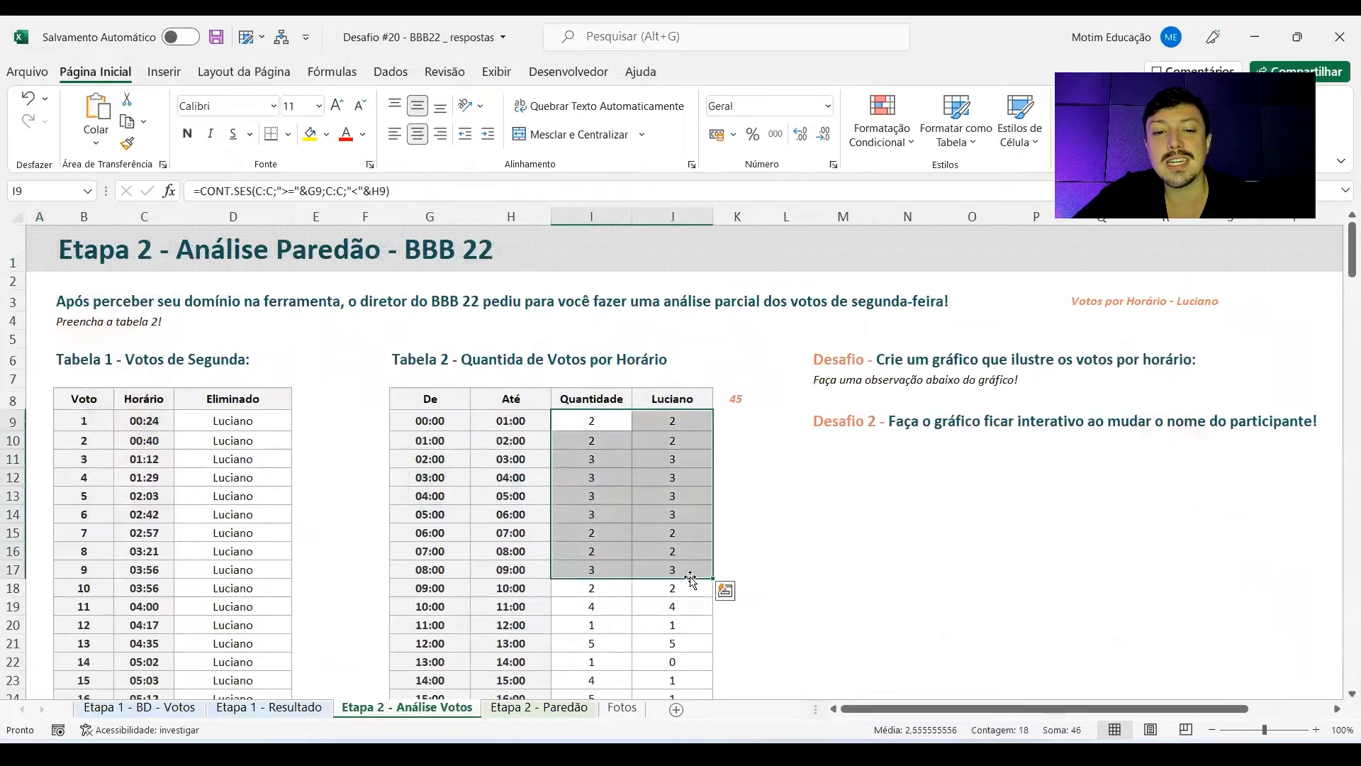
left_click(1339, 37)
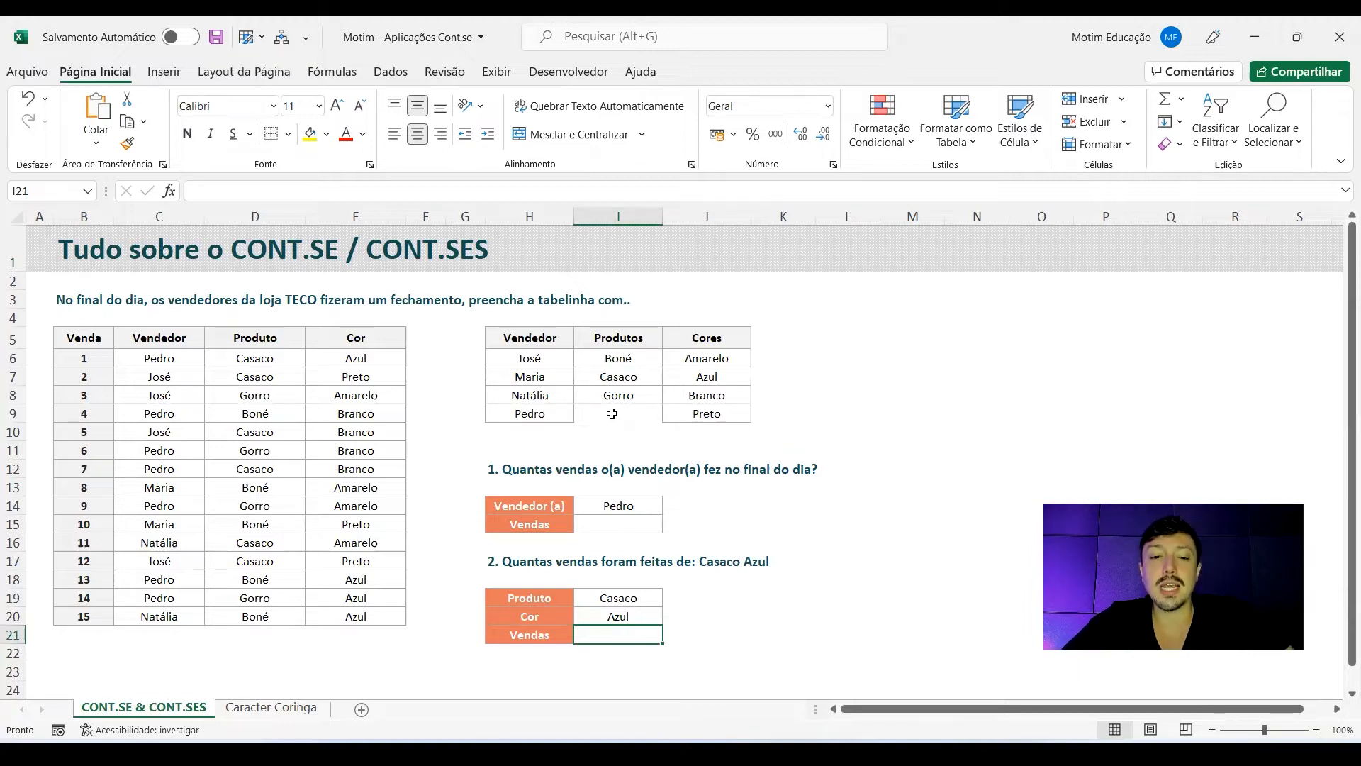
Examine question 1, its seller criterion in I14 and the Vendedor column of the sales table
left_click_drag(516, 458, 788, 542)
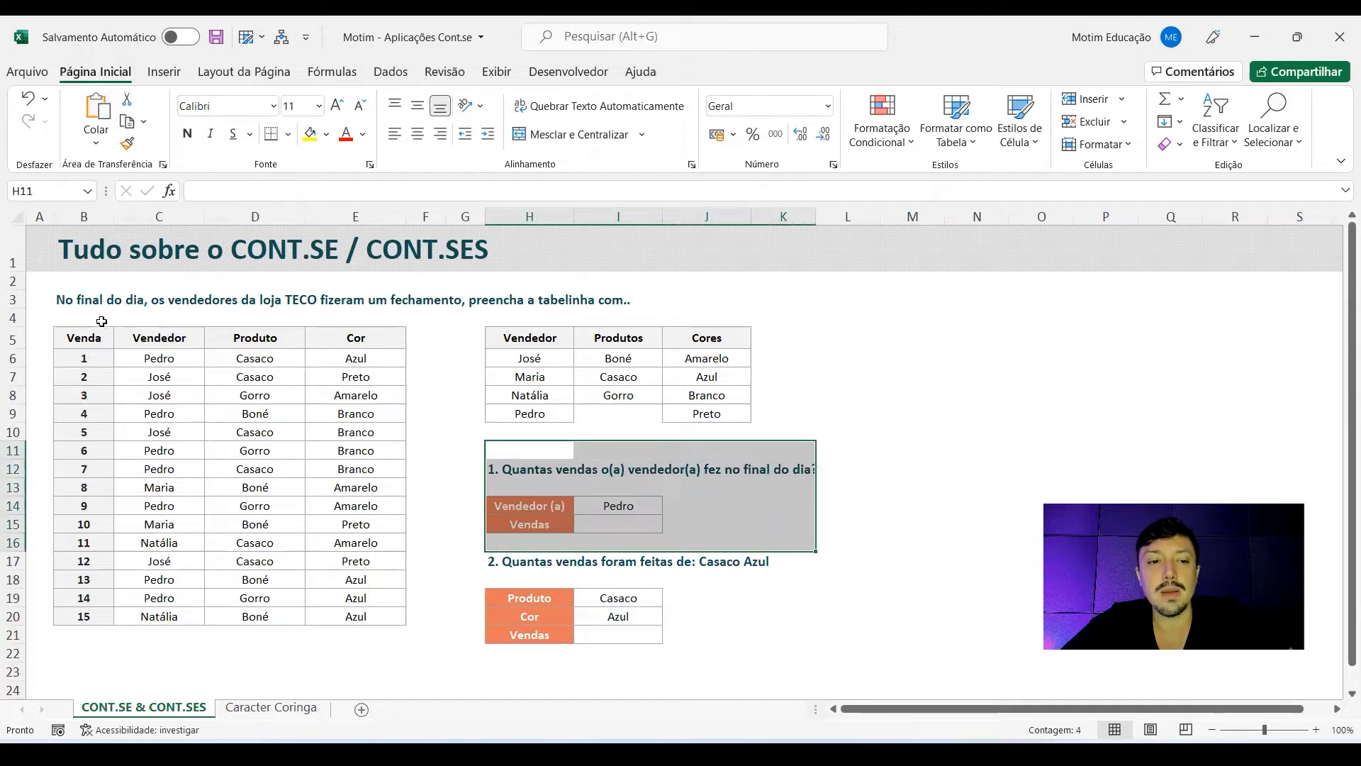
left_click_drag(126, 344, 363, 617)
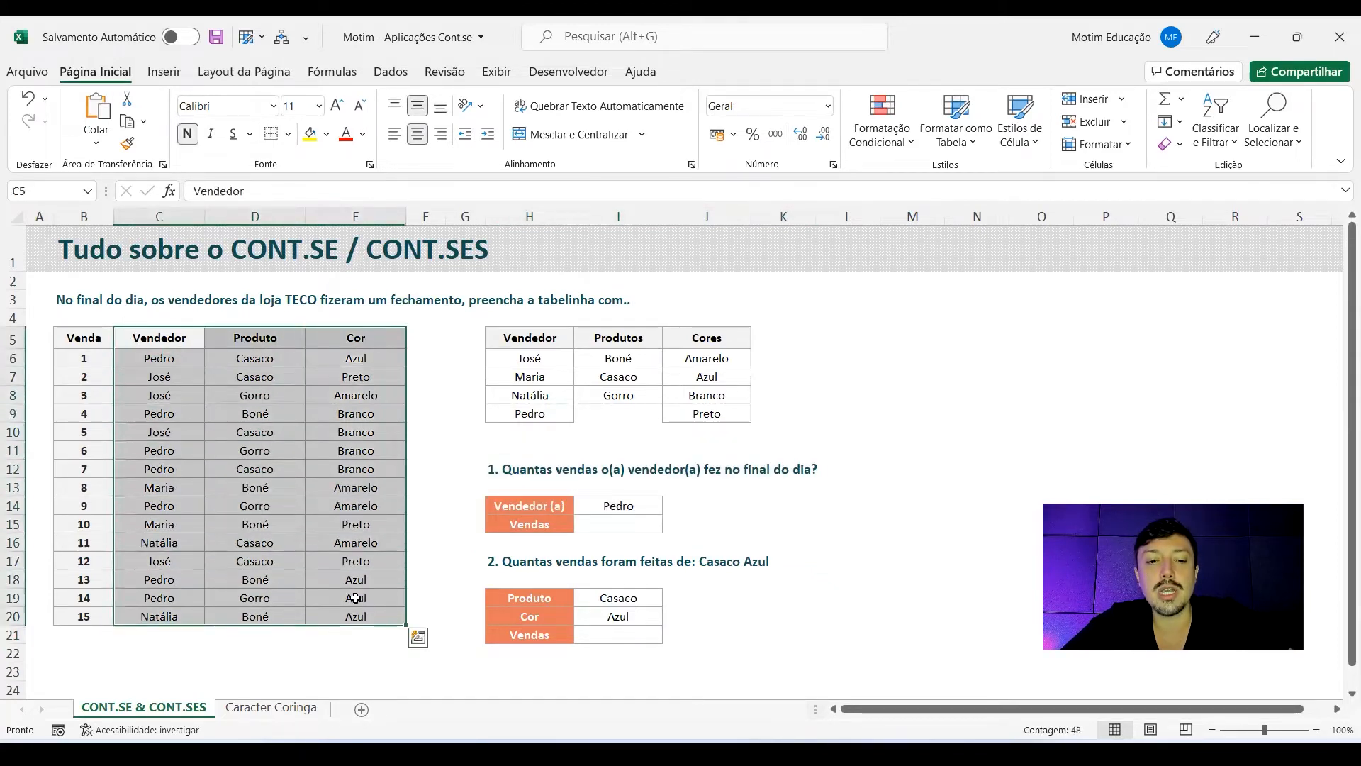
left_click_drag(160, 359, 159, 618)
left_click(634, 508)
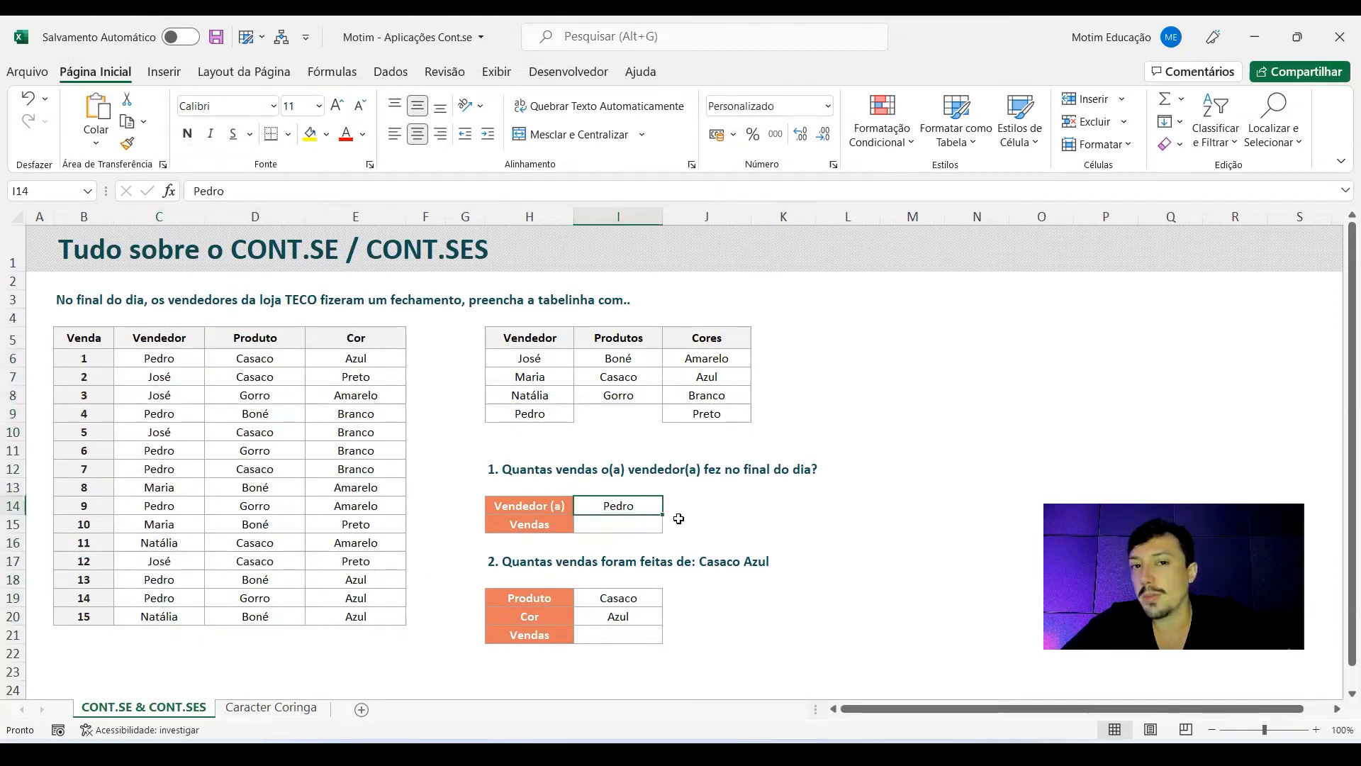
left_click(158, 217)
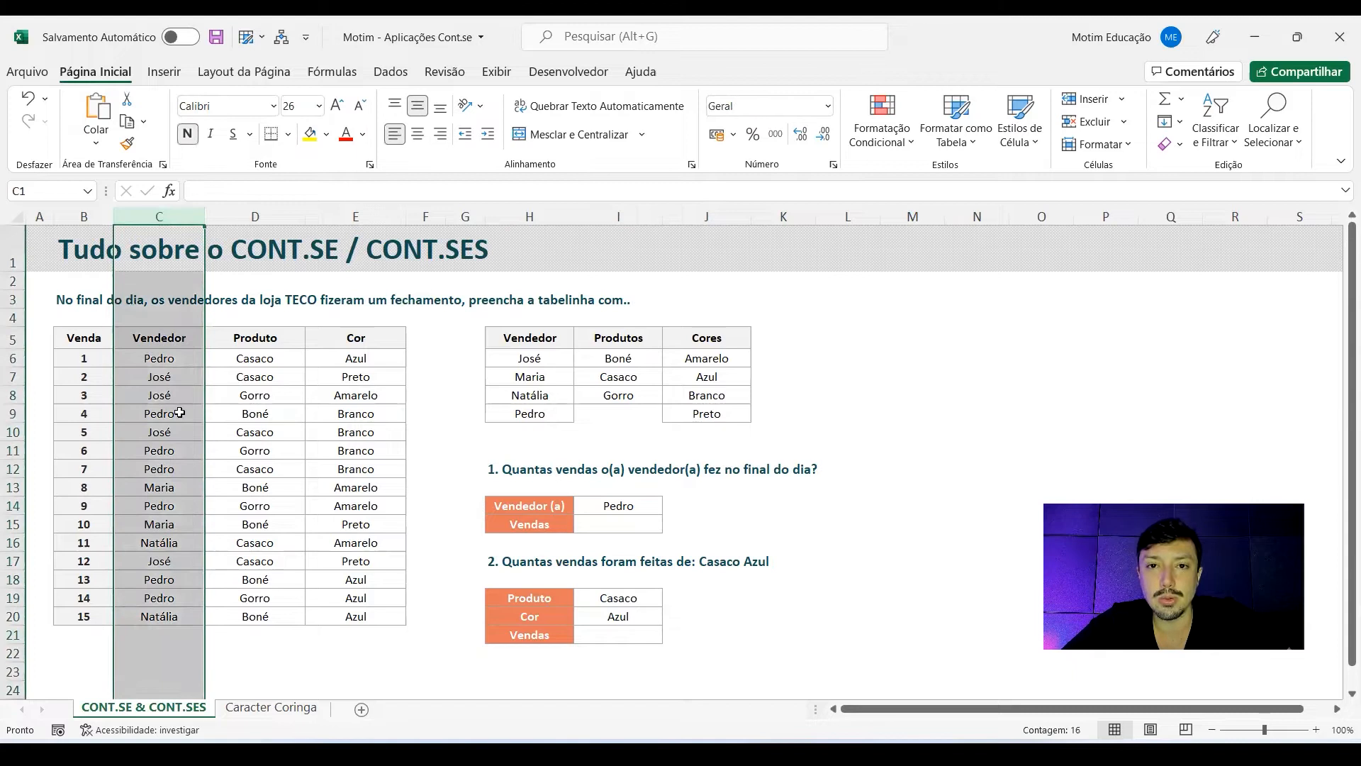
Count by hand the rows of the Vendedor column that match the seller in I14
left_click(183, 361)
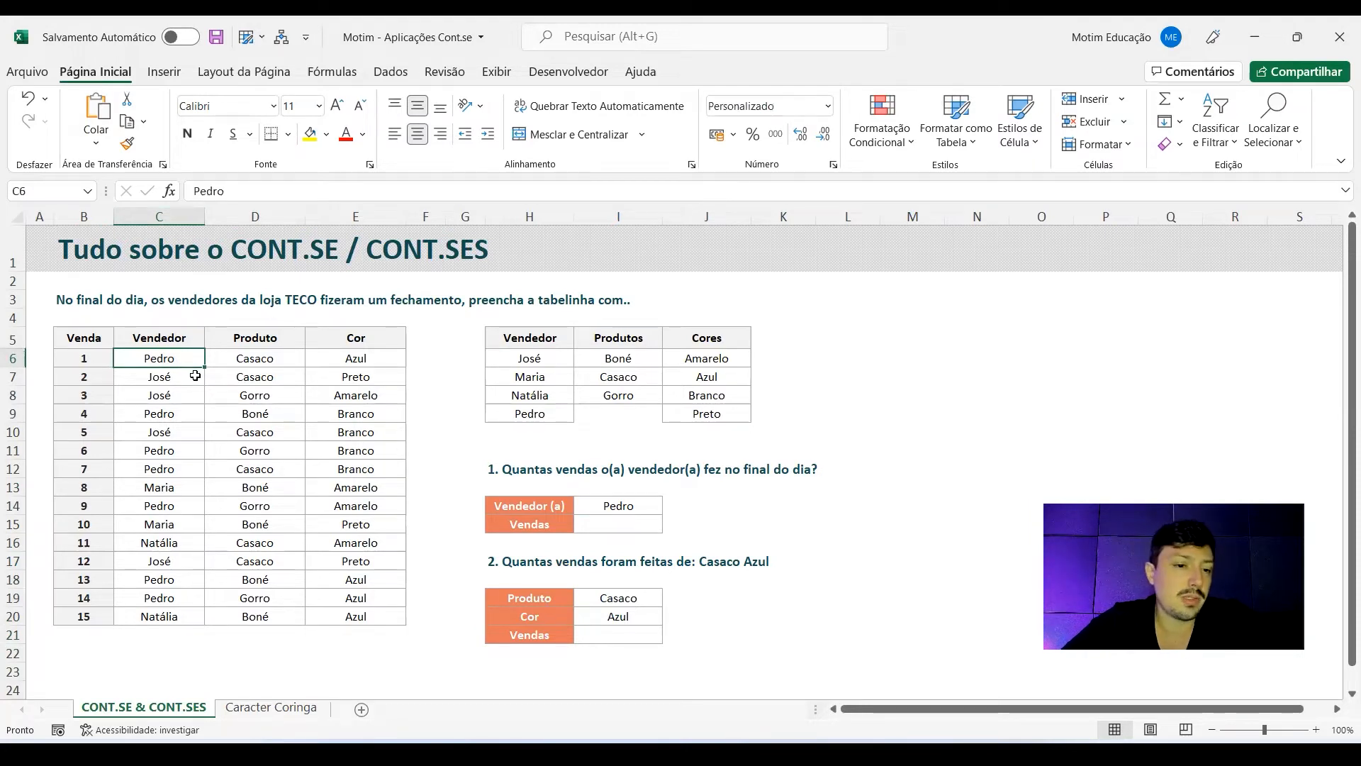
left_click(190, 376)
left_click(190, 395)
left_click(188, 414)
left_click(186, 432)
left_click(181, 449)
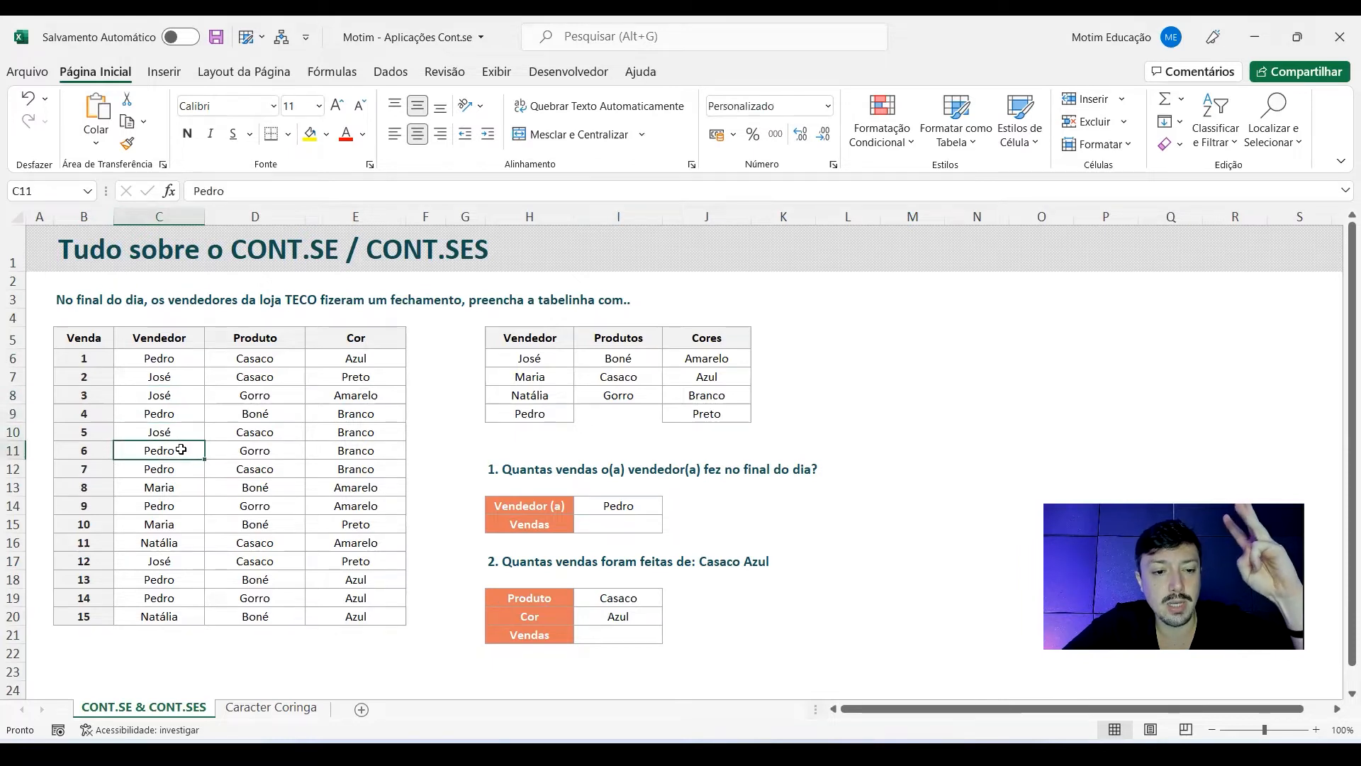
left_click(182, 469)
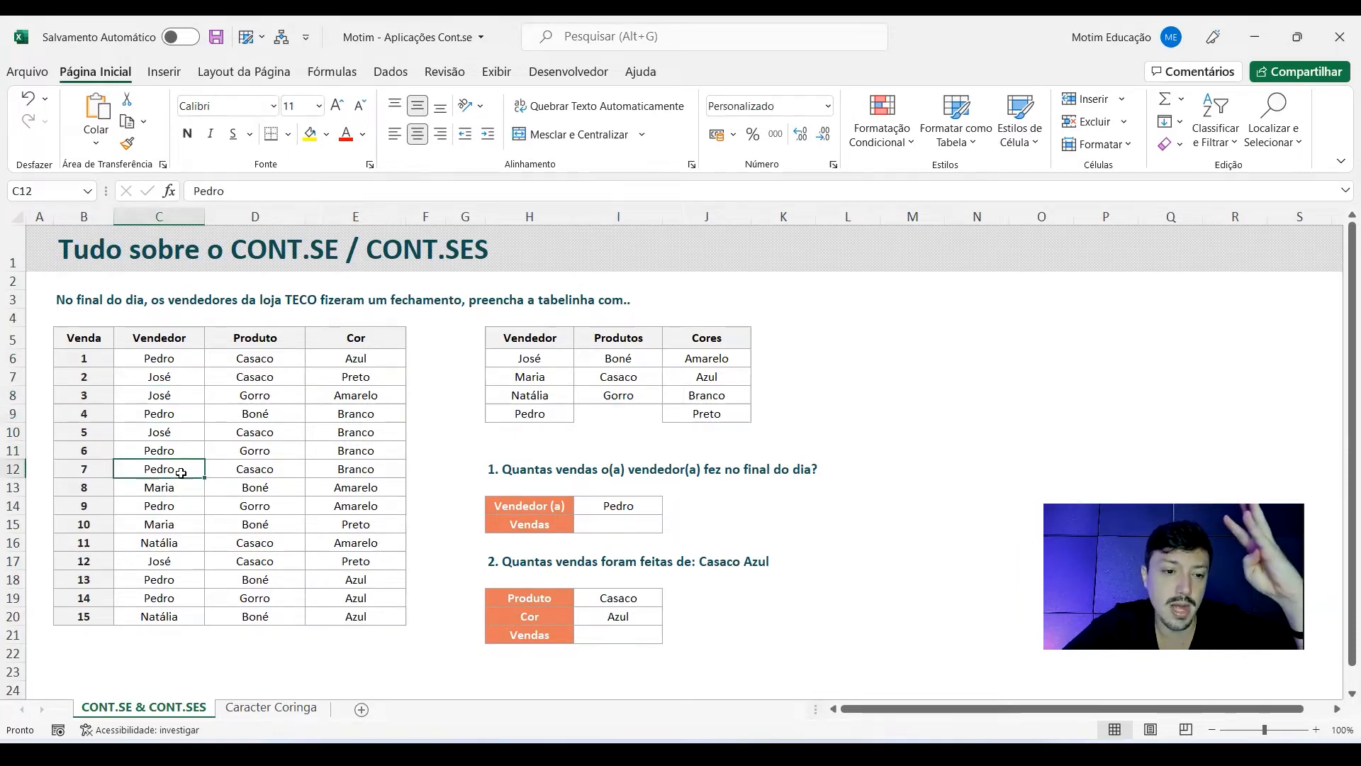
left_click(175, 506)
left_click(178, 584)
left_click(178, 597)
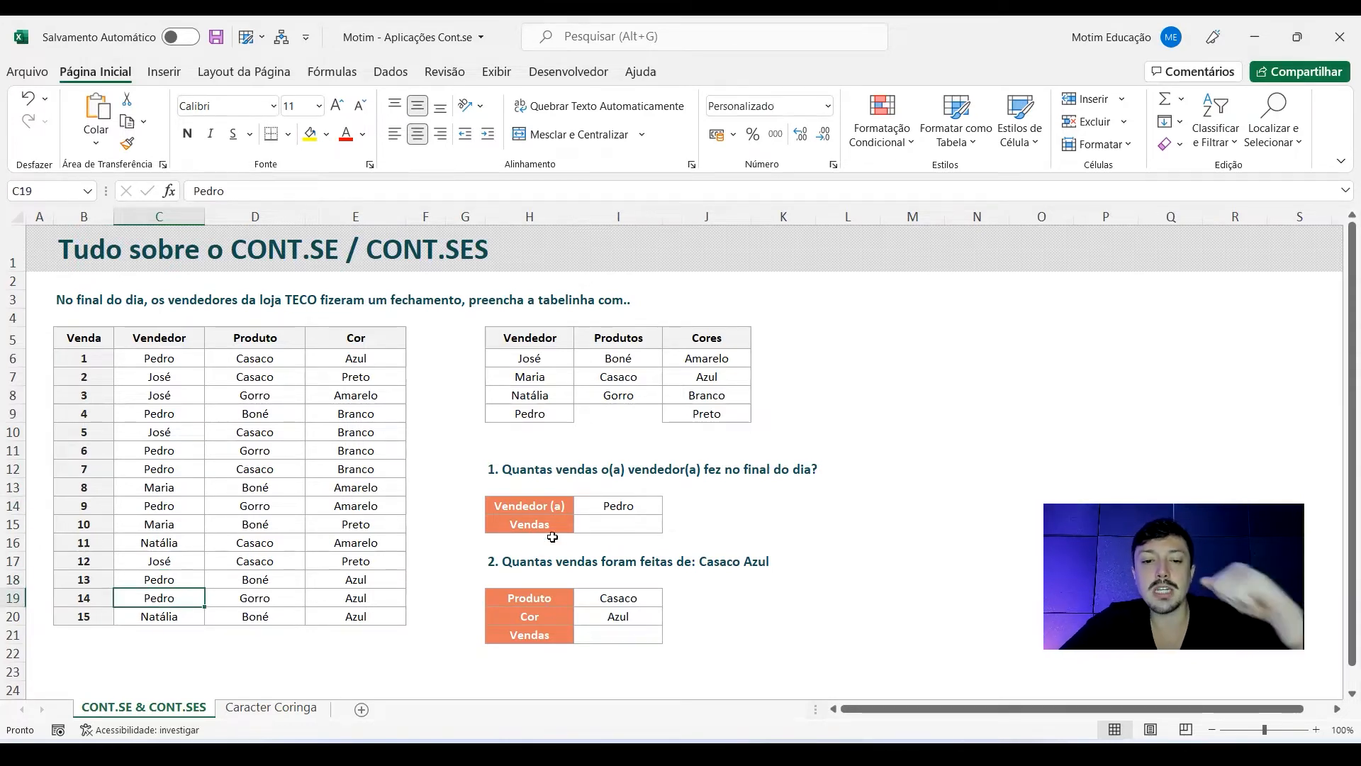
Select the empty Vendas cell of question 1, I15, with the sheet enlarged to 130%
scroll(375, 570, "up", 3)
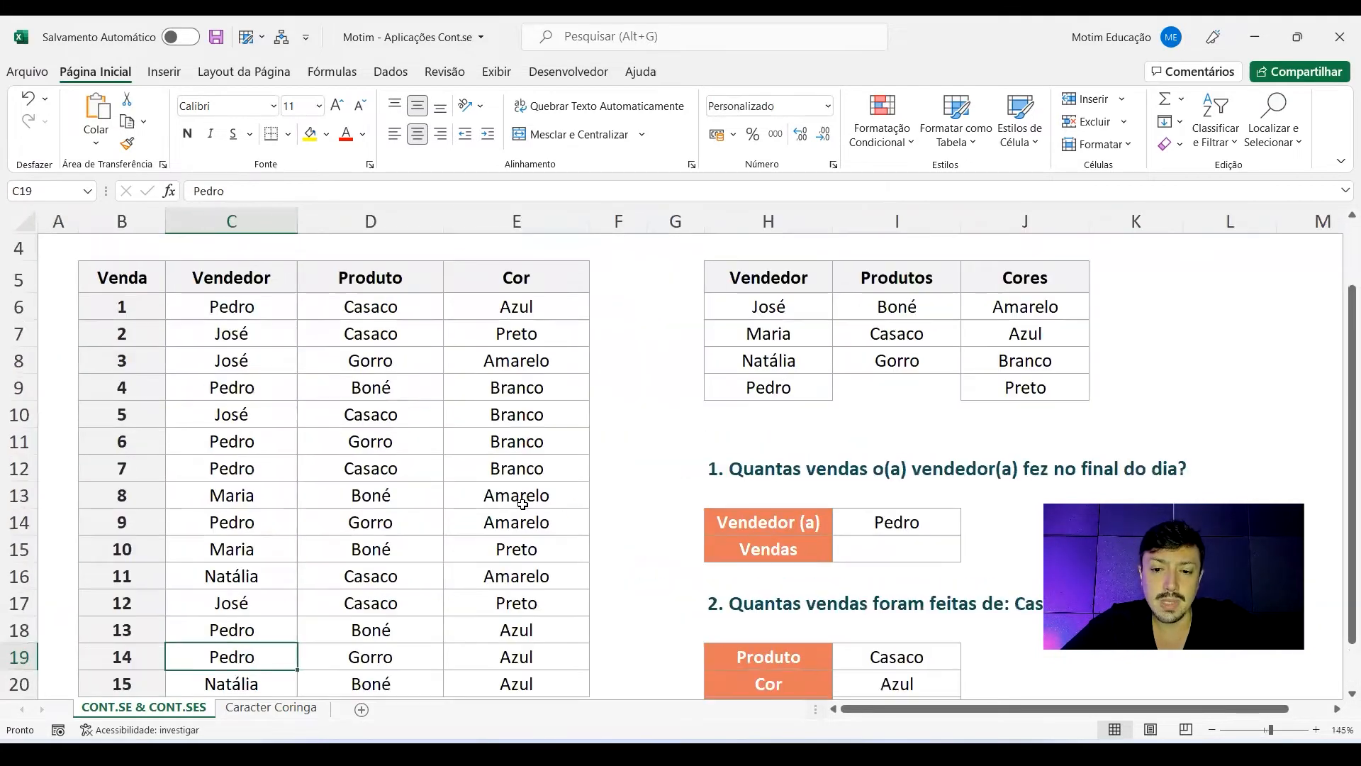
scroll(643, 541, "down", 3)
scroll(638, 543, "up", 2)
left_click(792, 387)
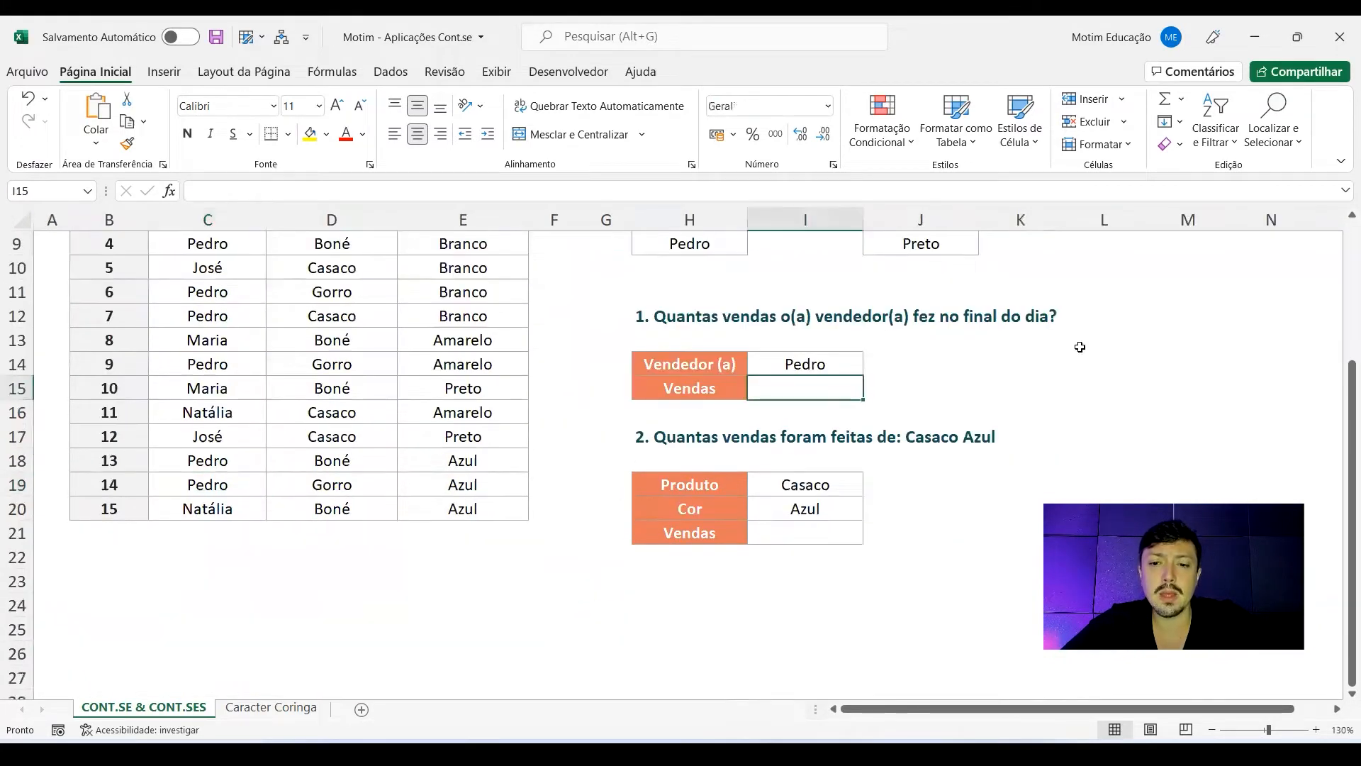
type("=cont.se")
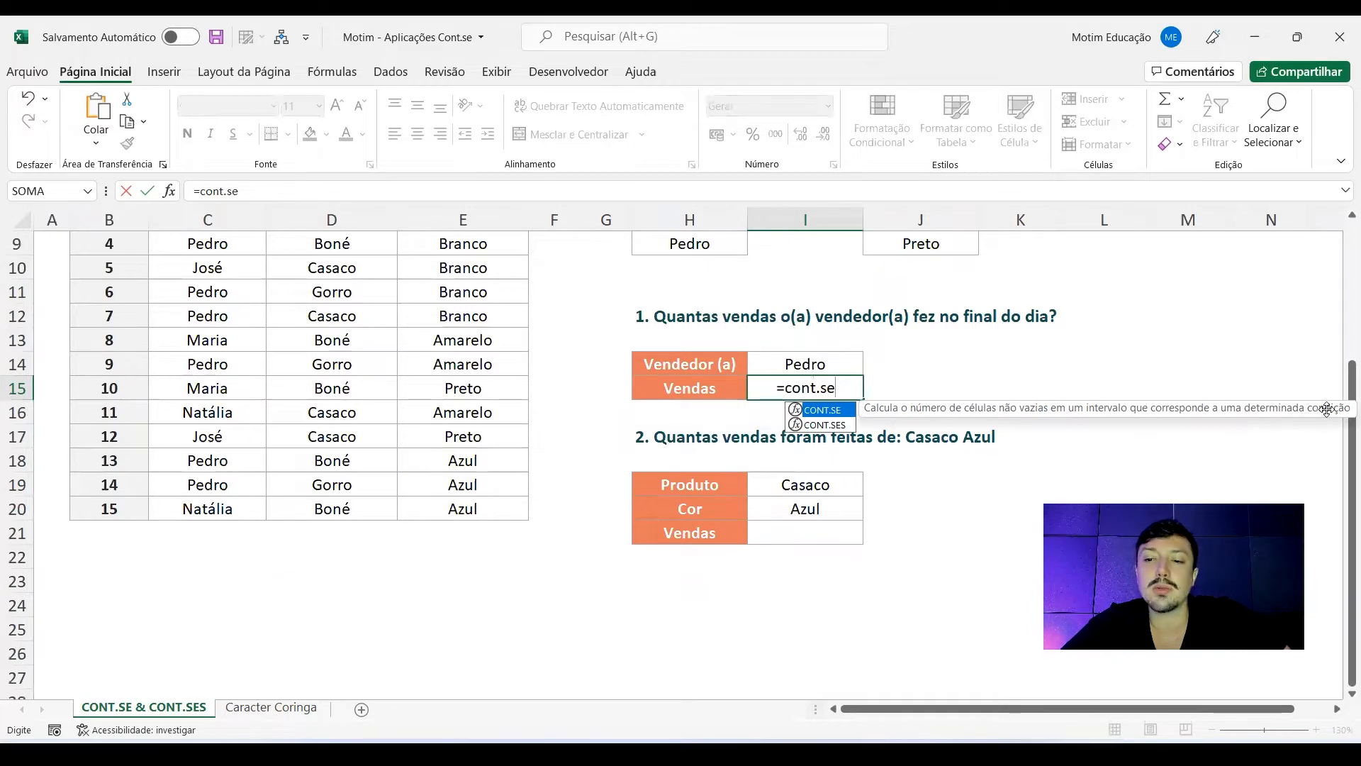
key("Tab")
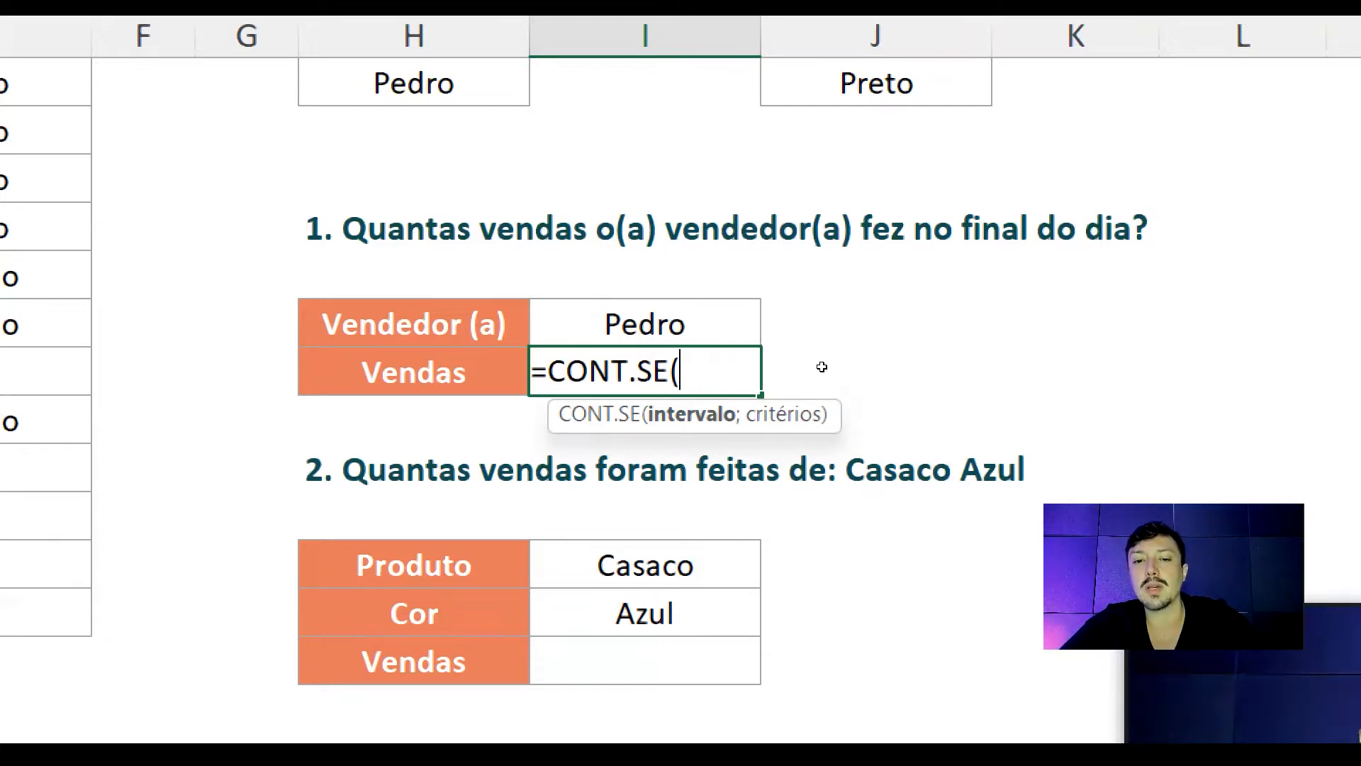
key("Up")
key("BackSpace")
key("BackSpace")
key("BackSpace")
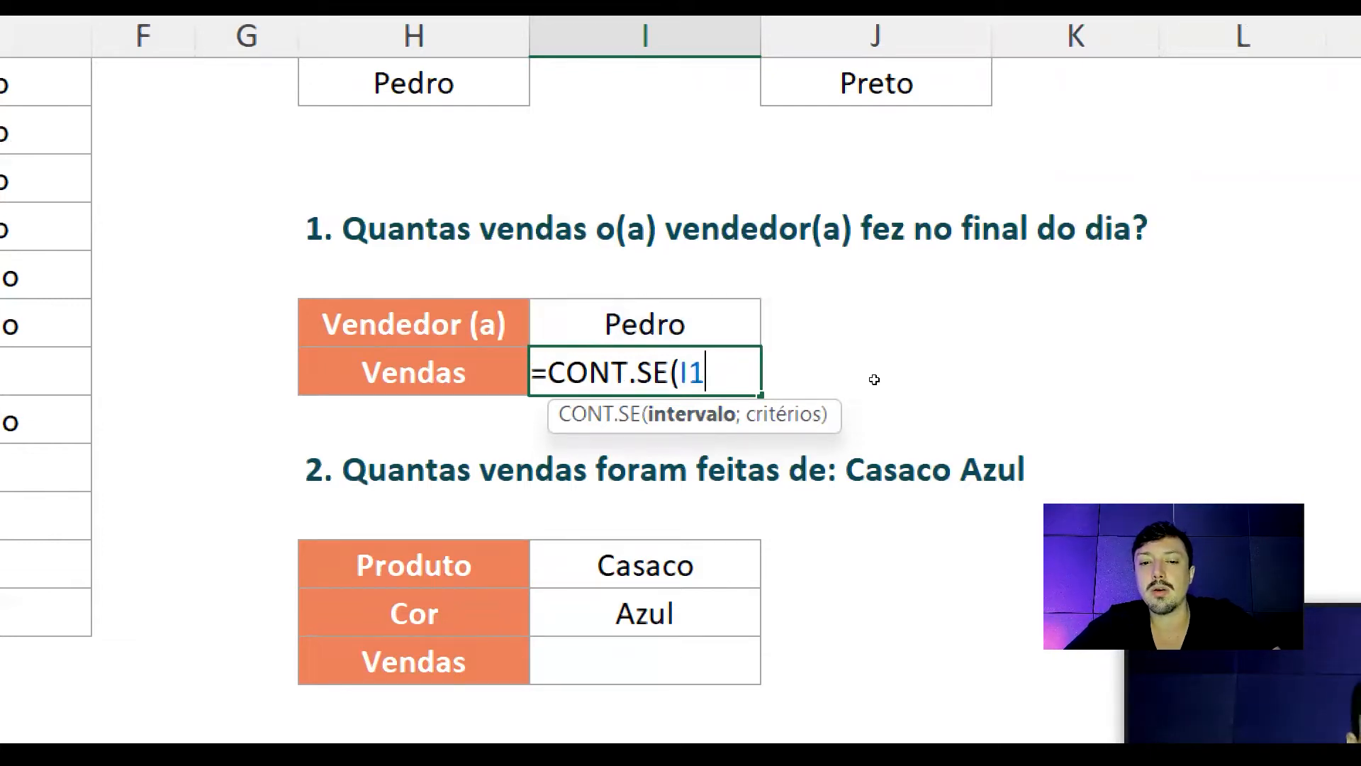
type("interval")
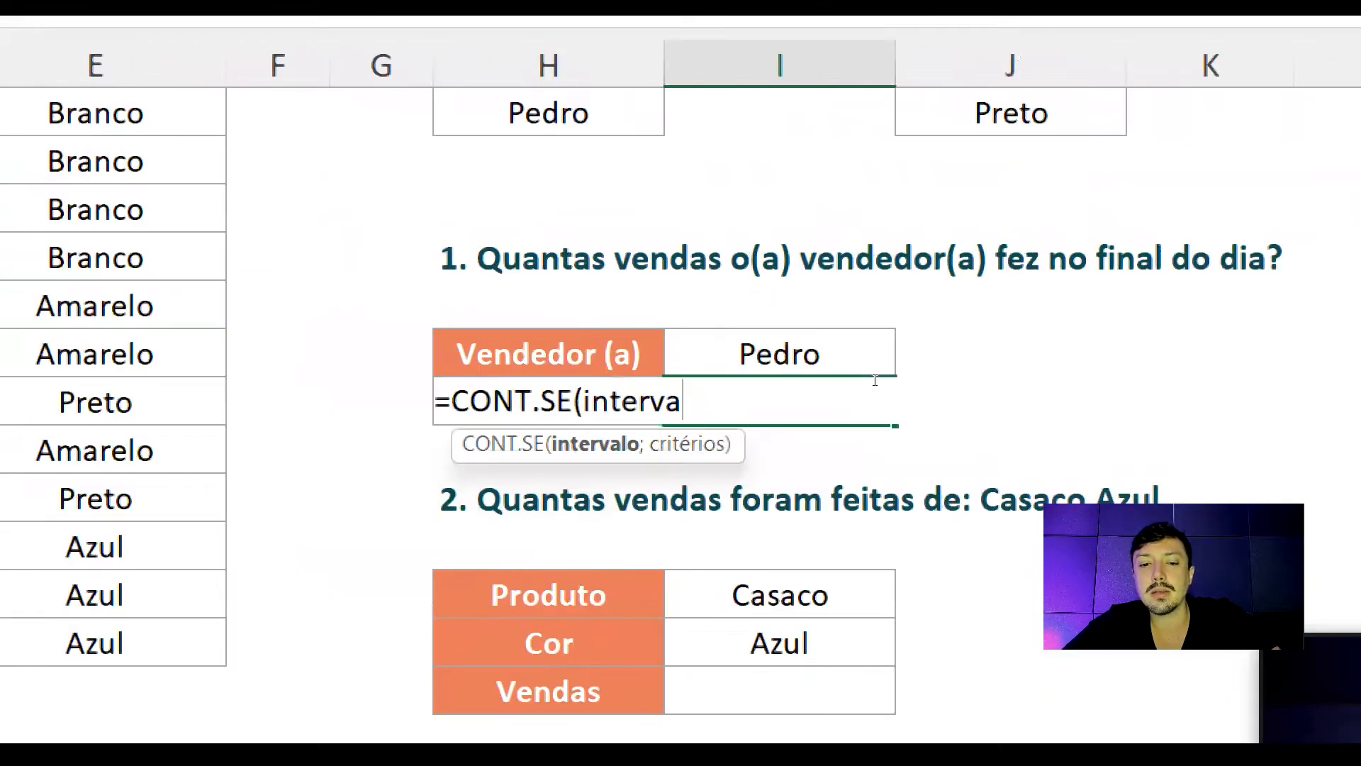
type("oç")
key("BackSpace")
type(";\"Pedro\"")
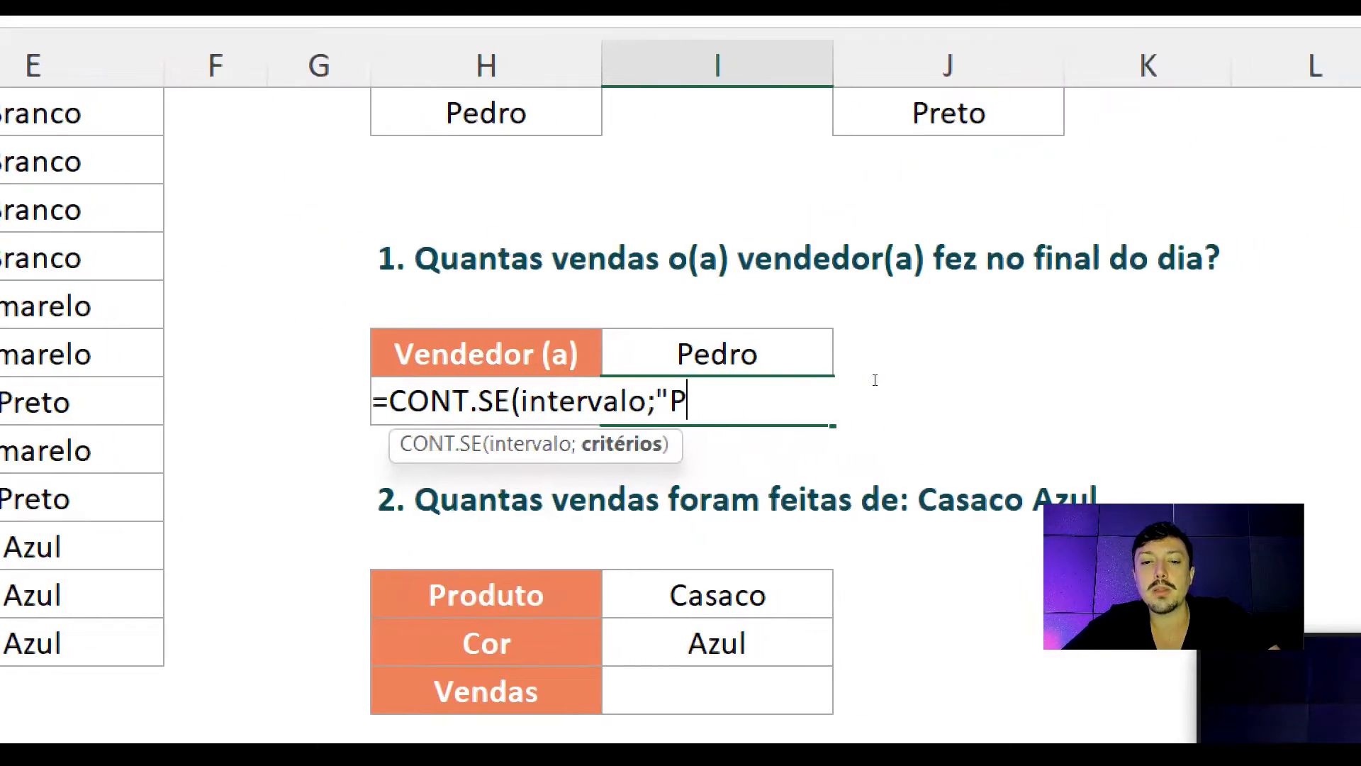
key("BackSpace")
key("BackSpace")
key("BackSpace")
key("BackSpace")
key("BackSpace")
key("BackSpace")
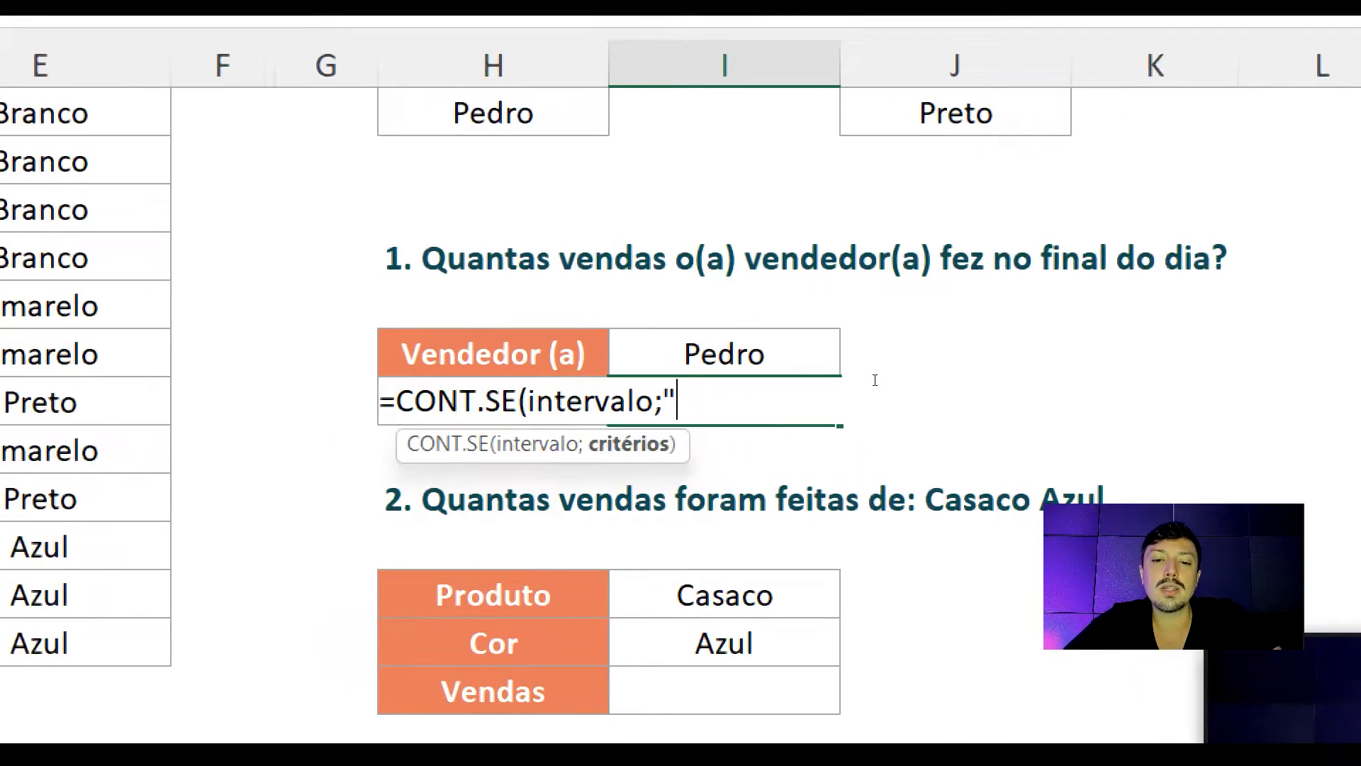
left_click(817, 357)
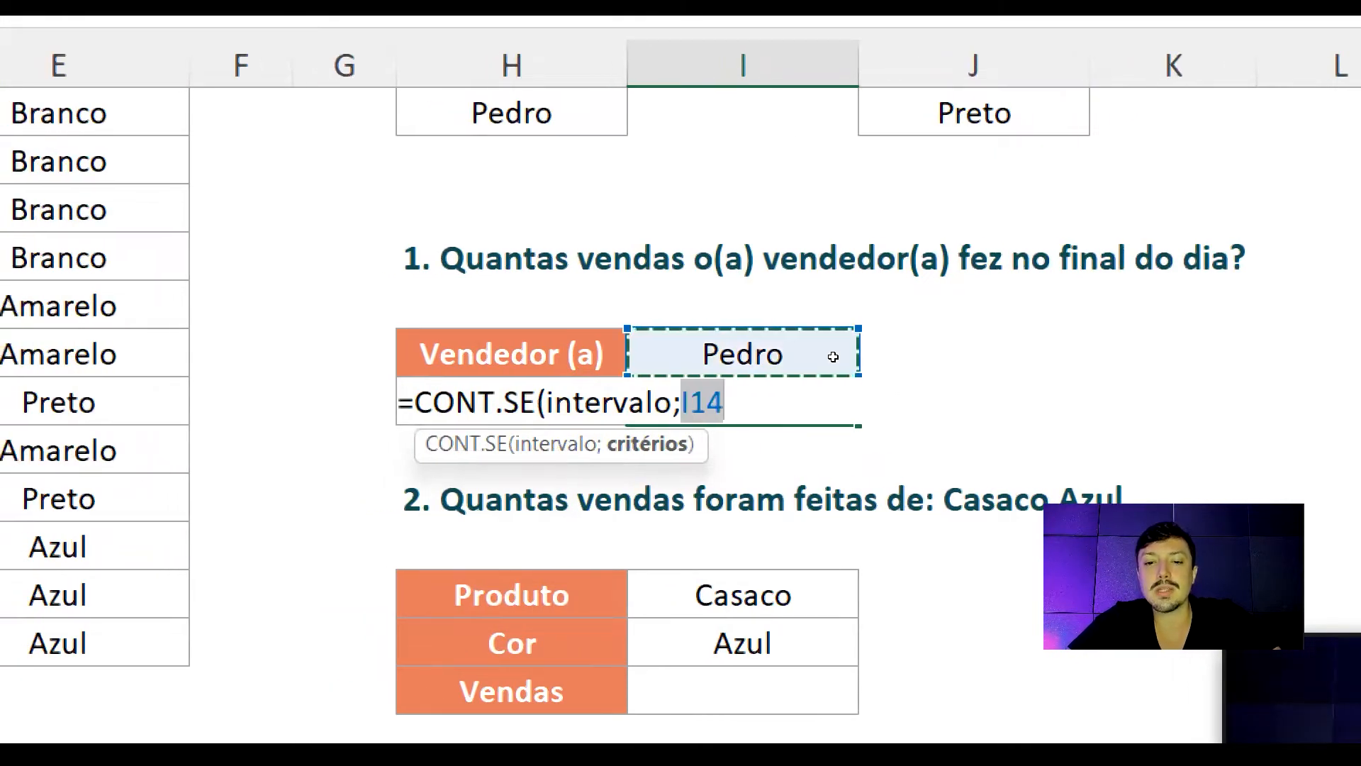
key("Escape")
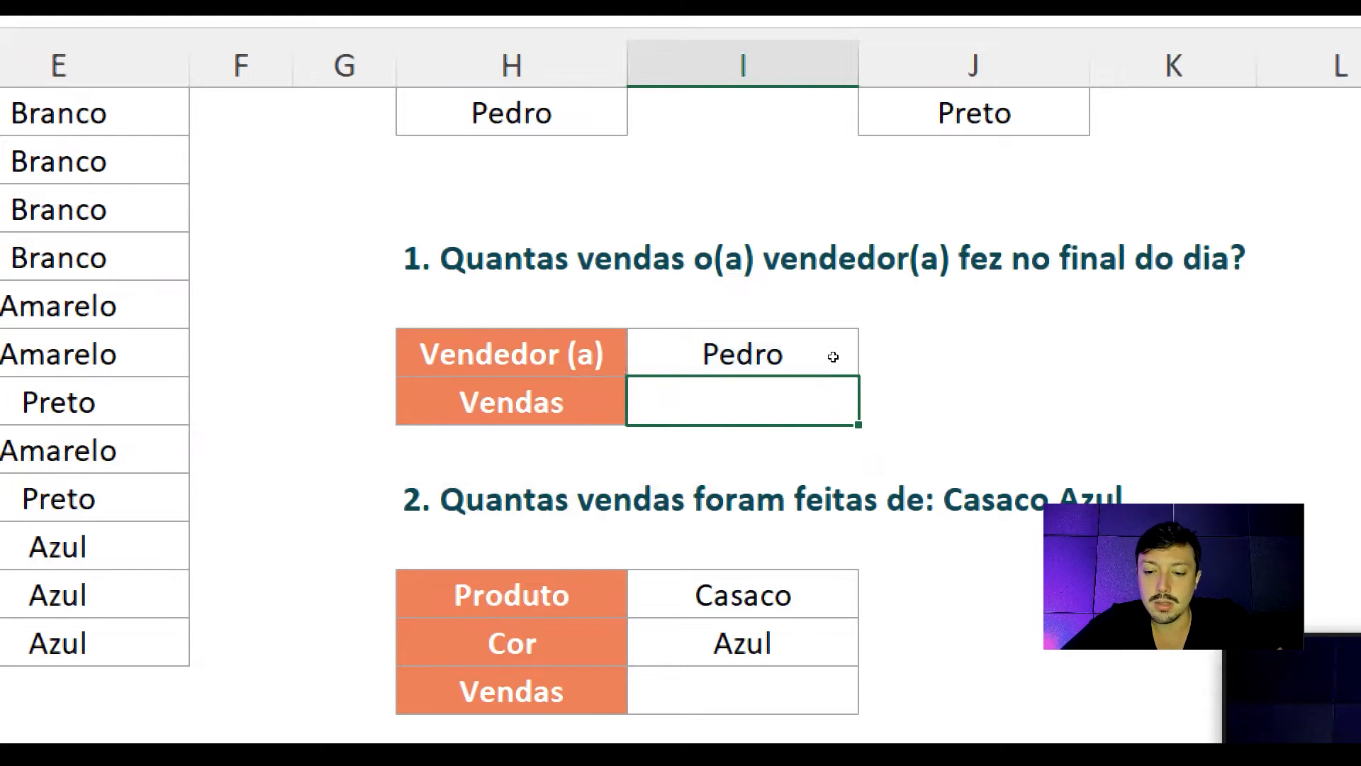
key("super+minus")
key("super+minus")
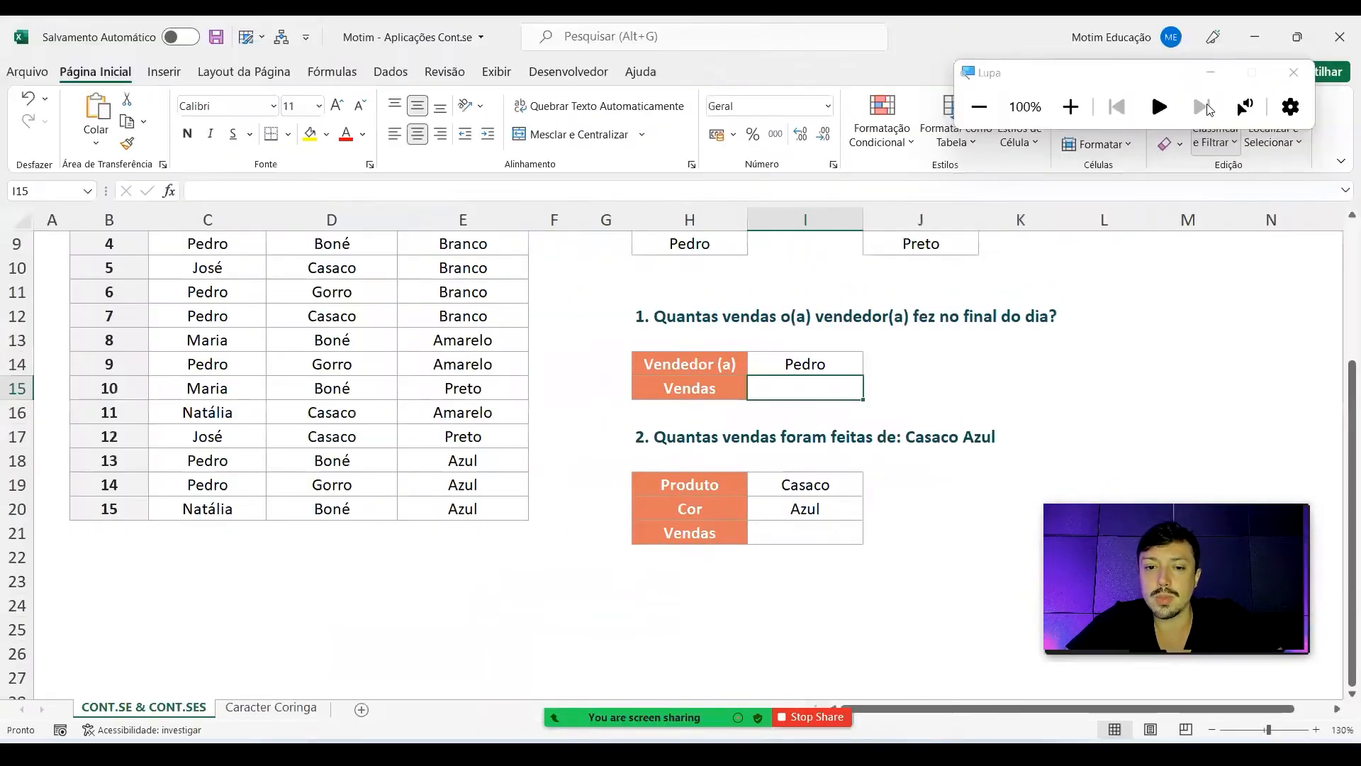
key("super+Escape")
Start a CONT.SE formula in I15 with the whole Vendedor column, C:C, as its range
type("=cont.se")
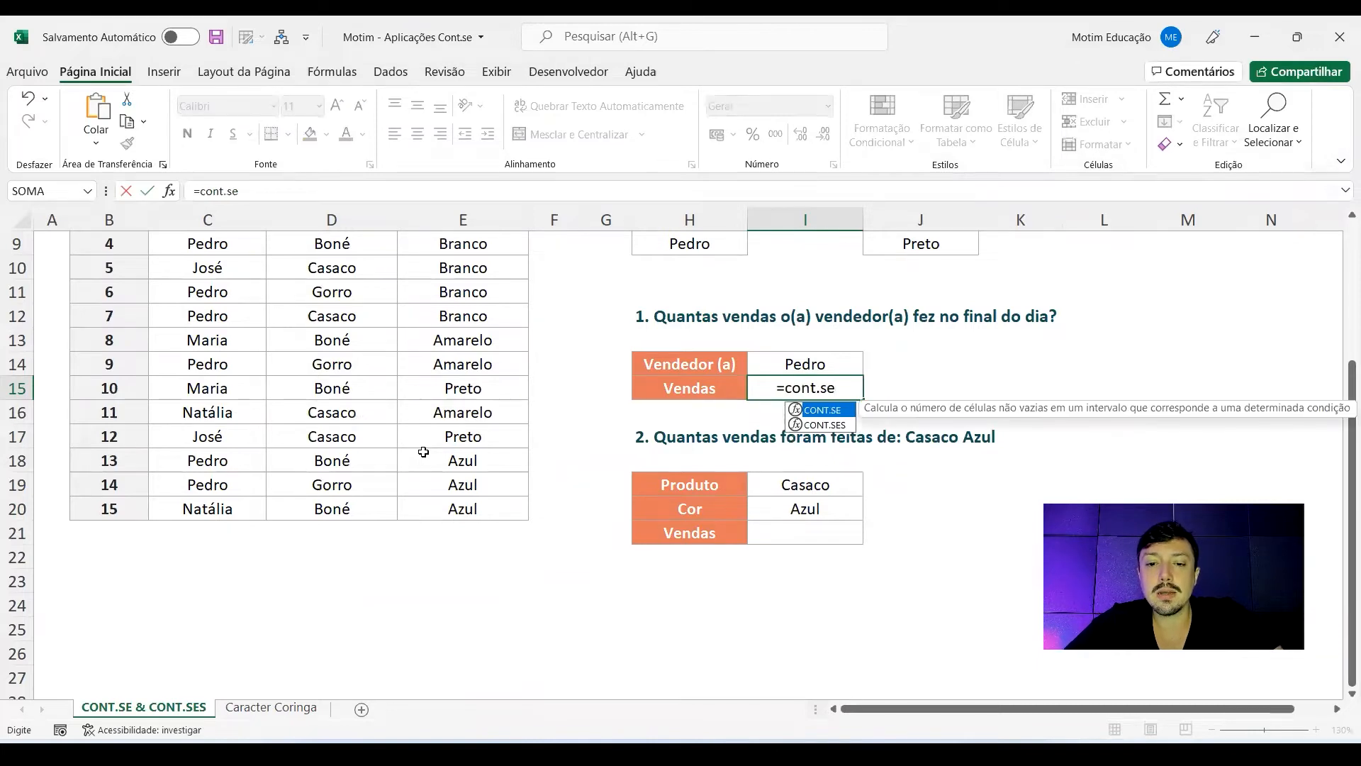
key("Tab")
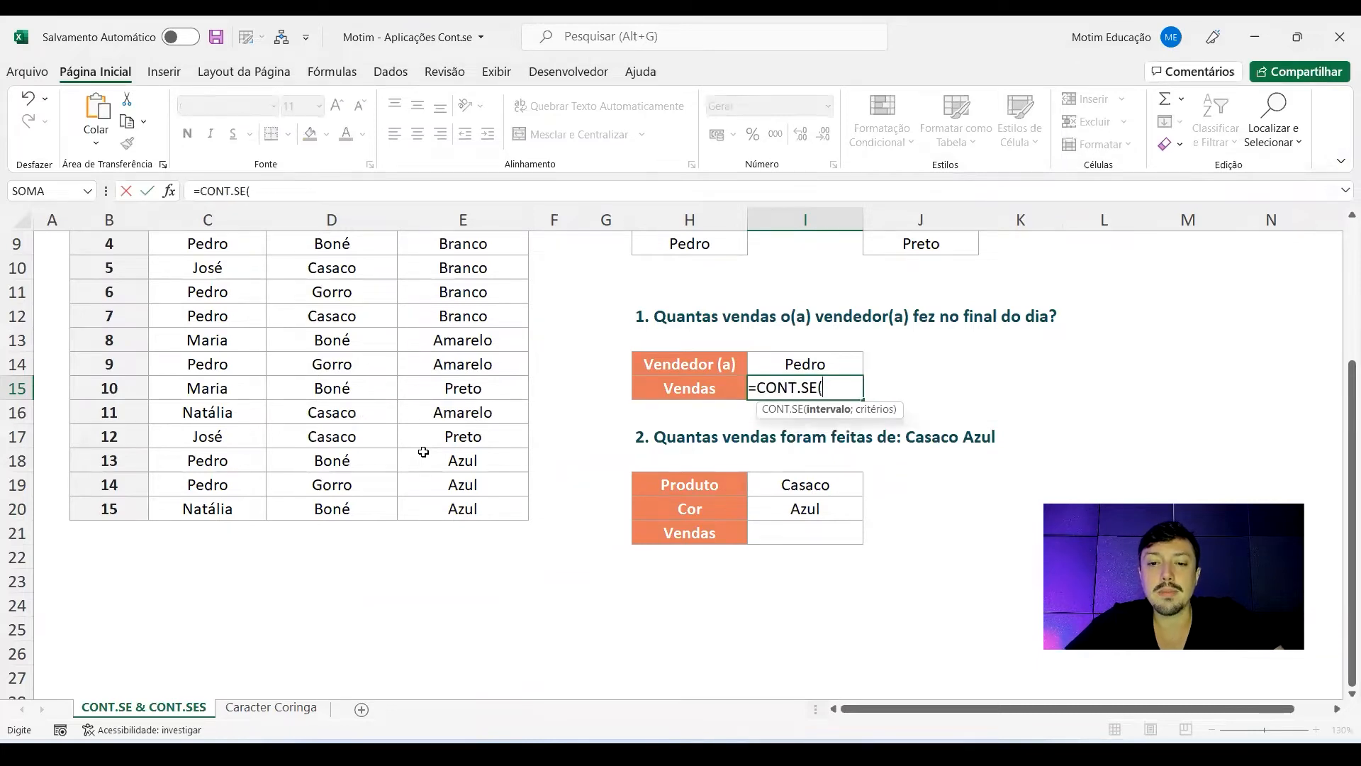
scroll(406, 537, "up", 2)
scroll(229, 303, "up", 1)
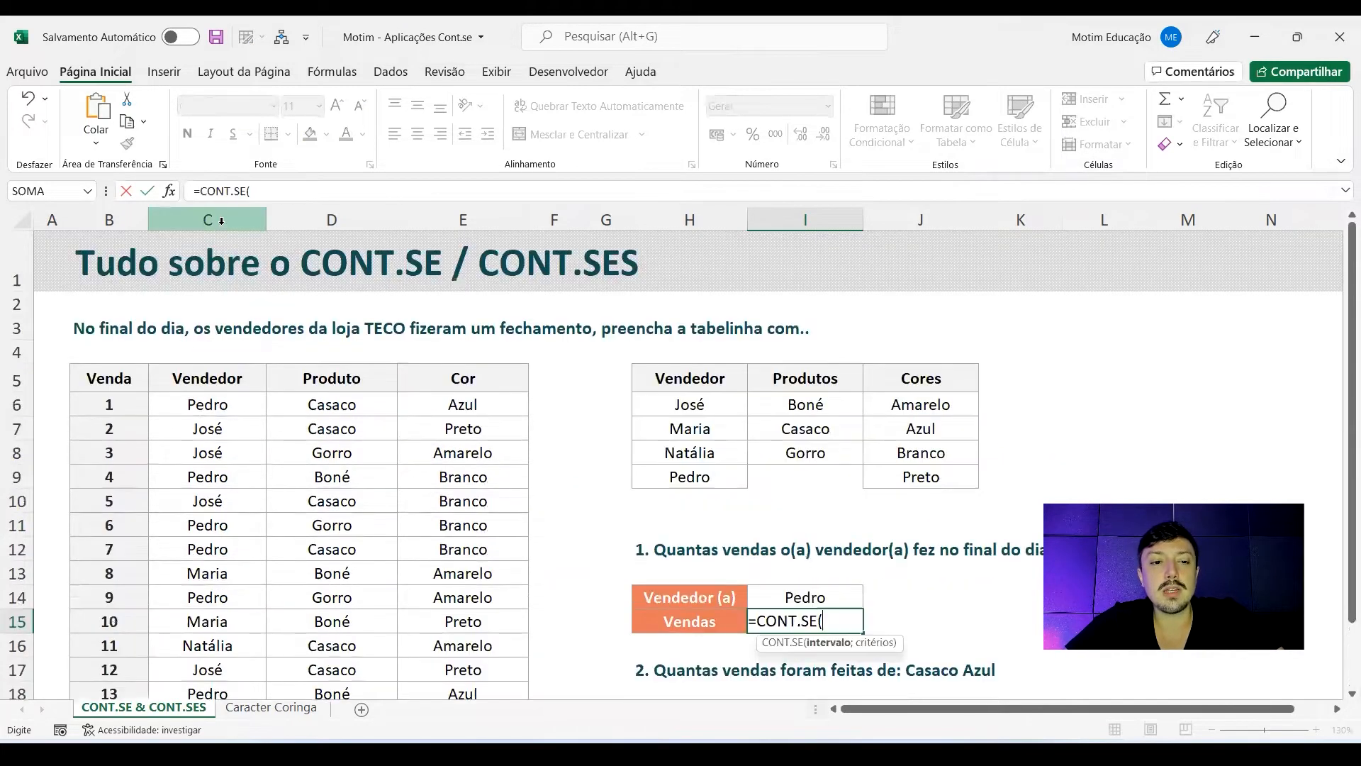
left_click(221, 221)
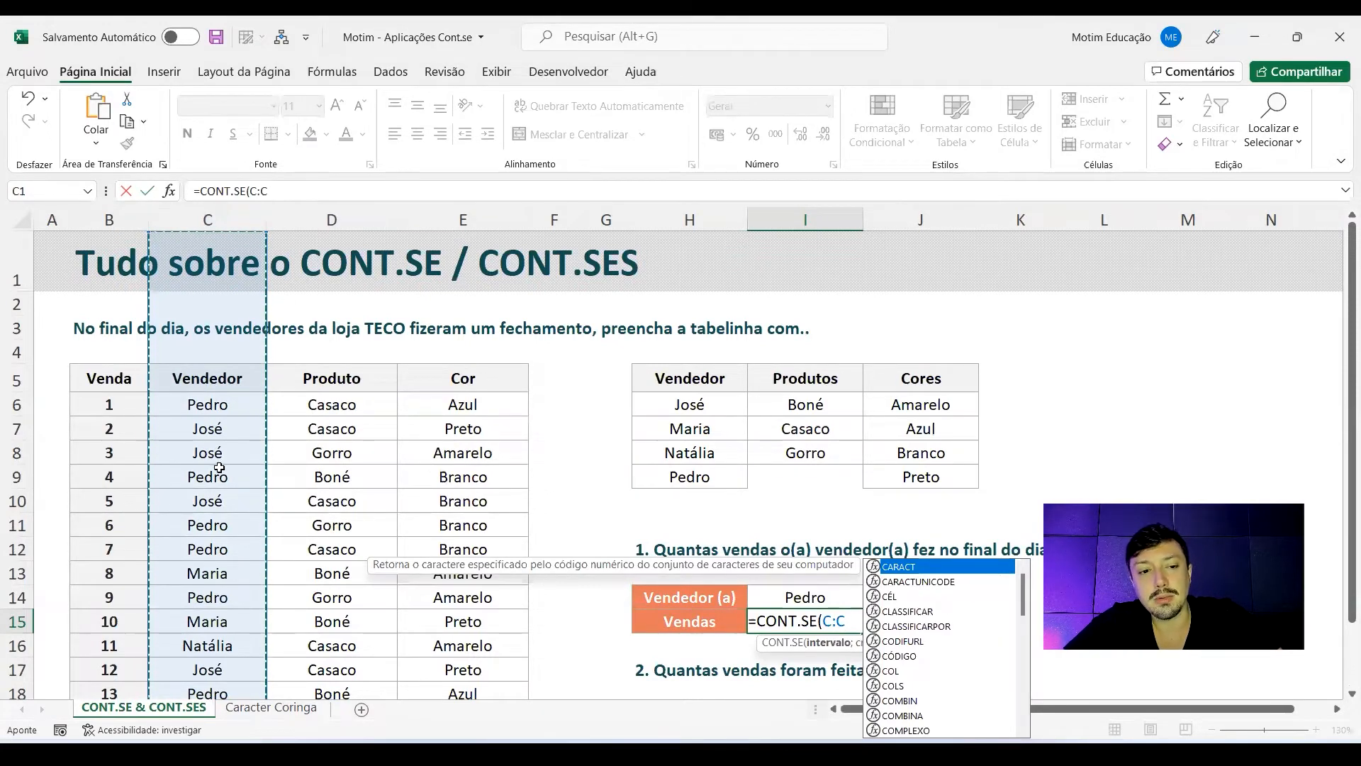
scroll(219, 468, "down", 5)
scroll(219, 468, "up", 5)
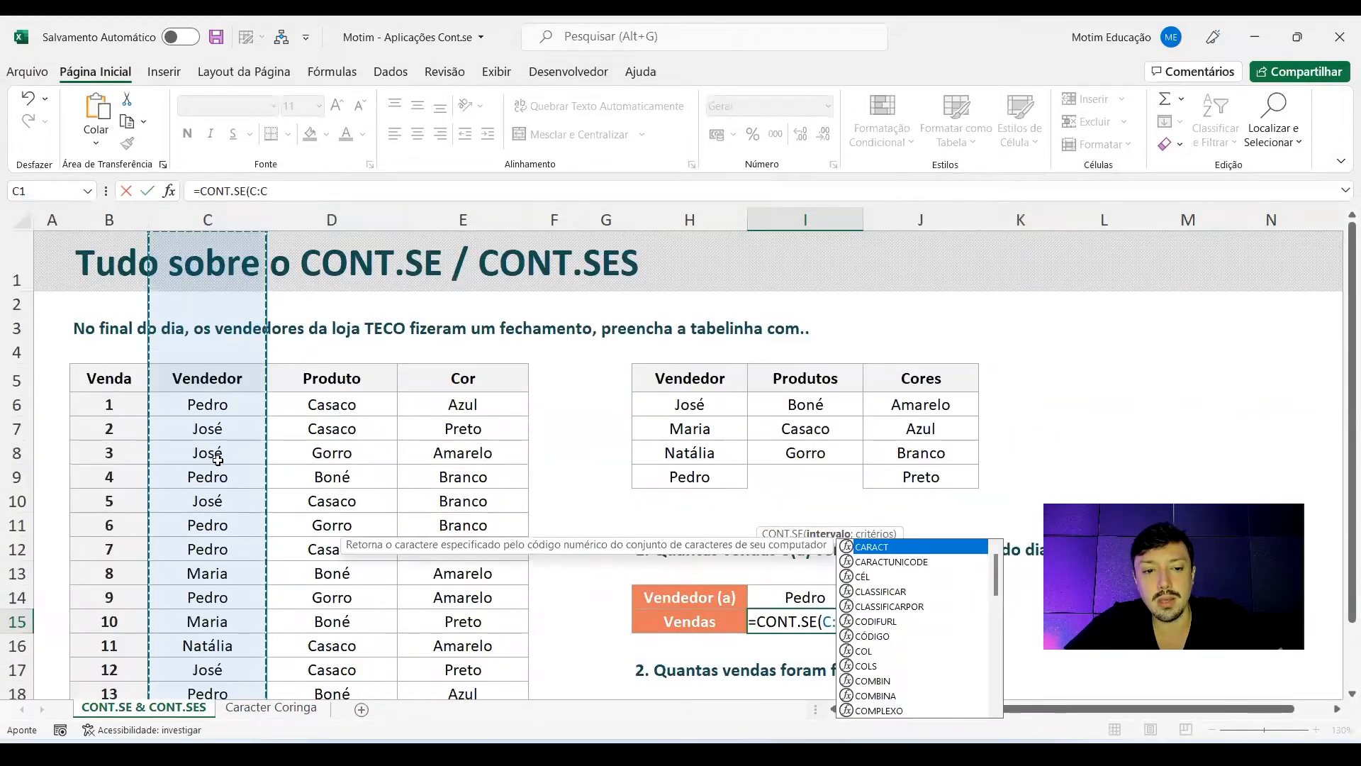
scroll(239, 397, "down", 2)
scroll(227, 354, "up", 2)
Try C6:C20 as the formula's range and return it to the whole column C:C
left_click_drag(223, 404, 231, 656)
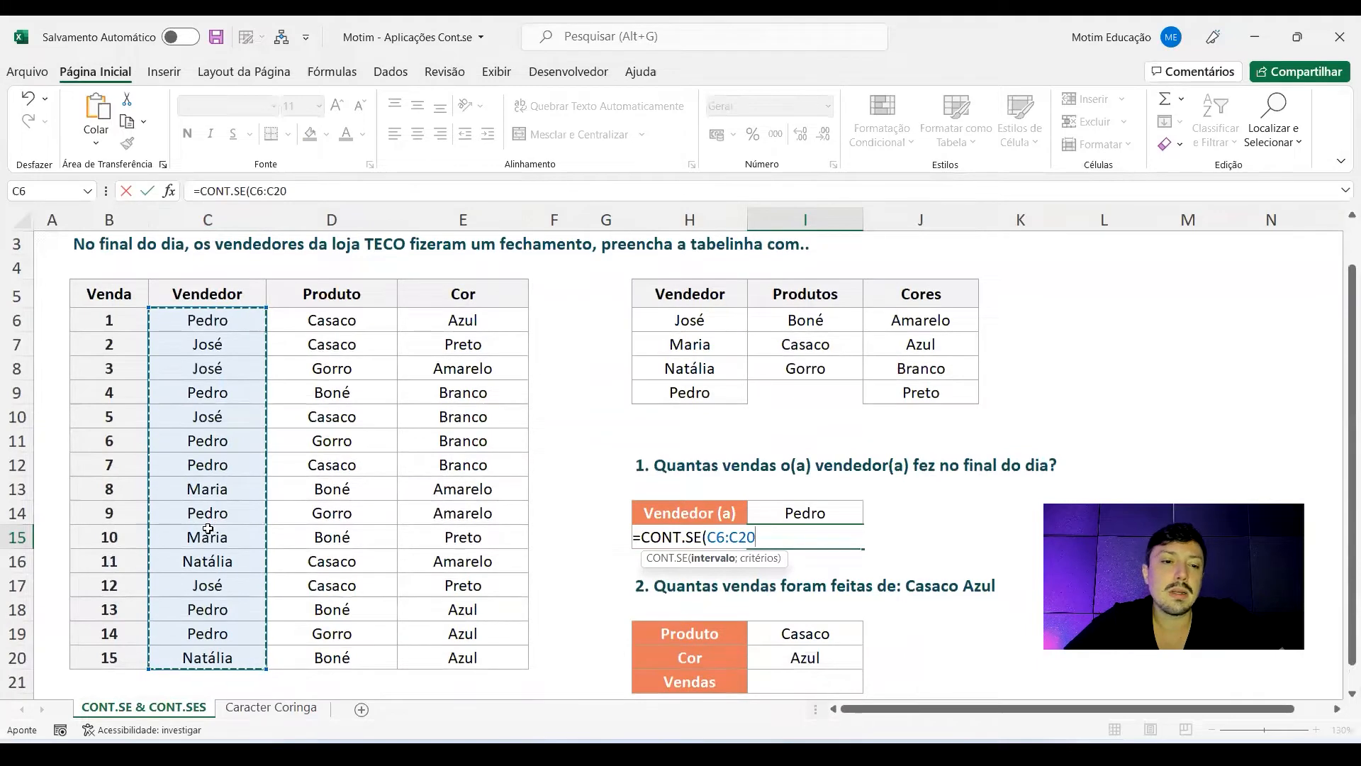
scroll(185, 440, "up", 1)
left_click(208, 216)
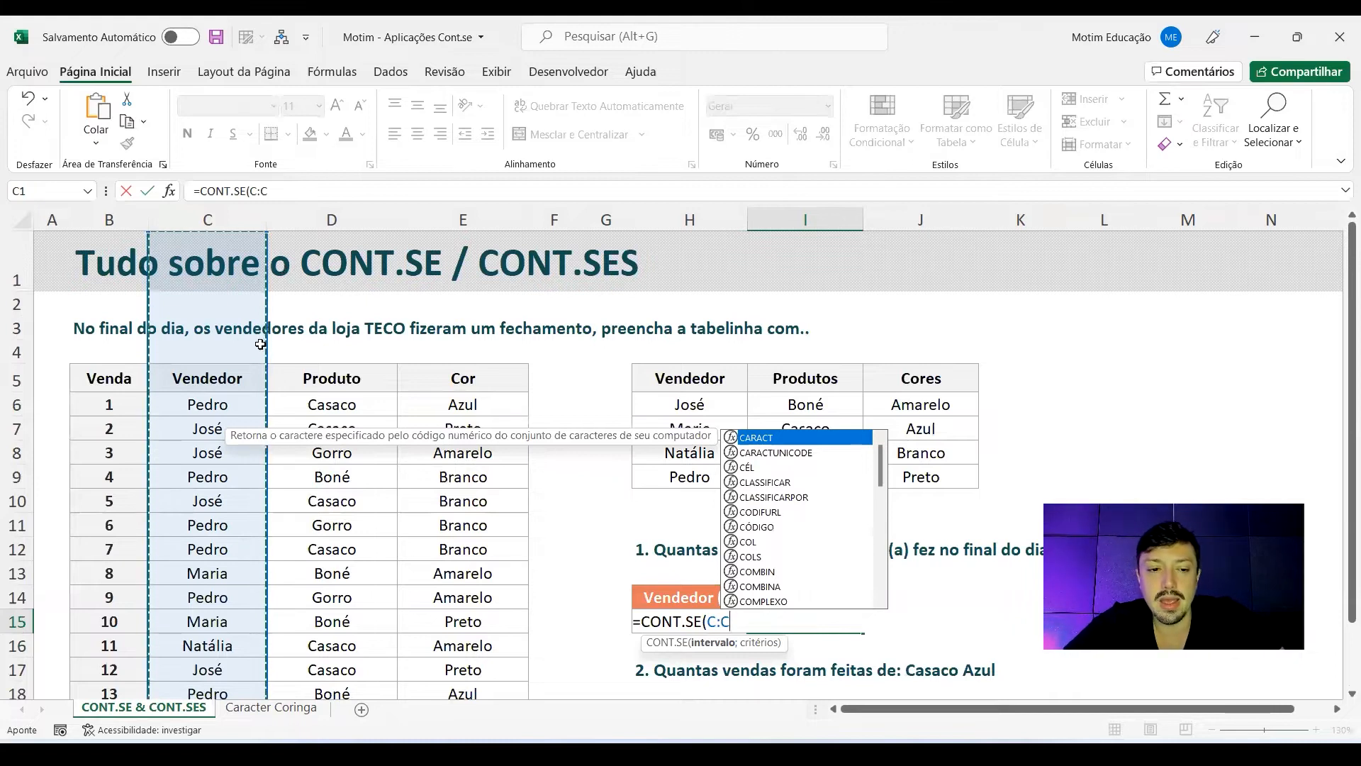
Complete the CONT.SE formula in I15 with the seller cell I14 as its criterion
scroll(260, 344, "down", 3)
type(";")
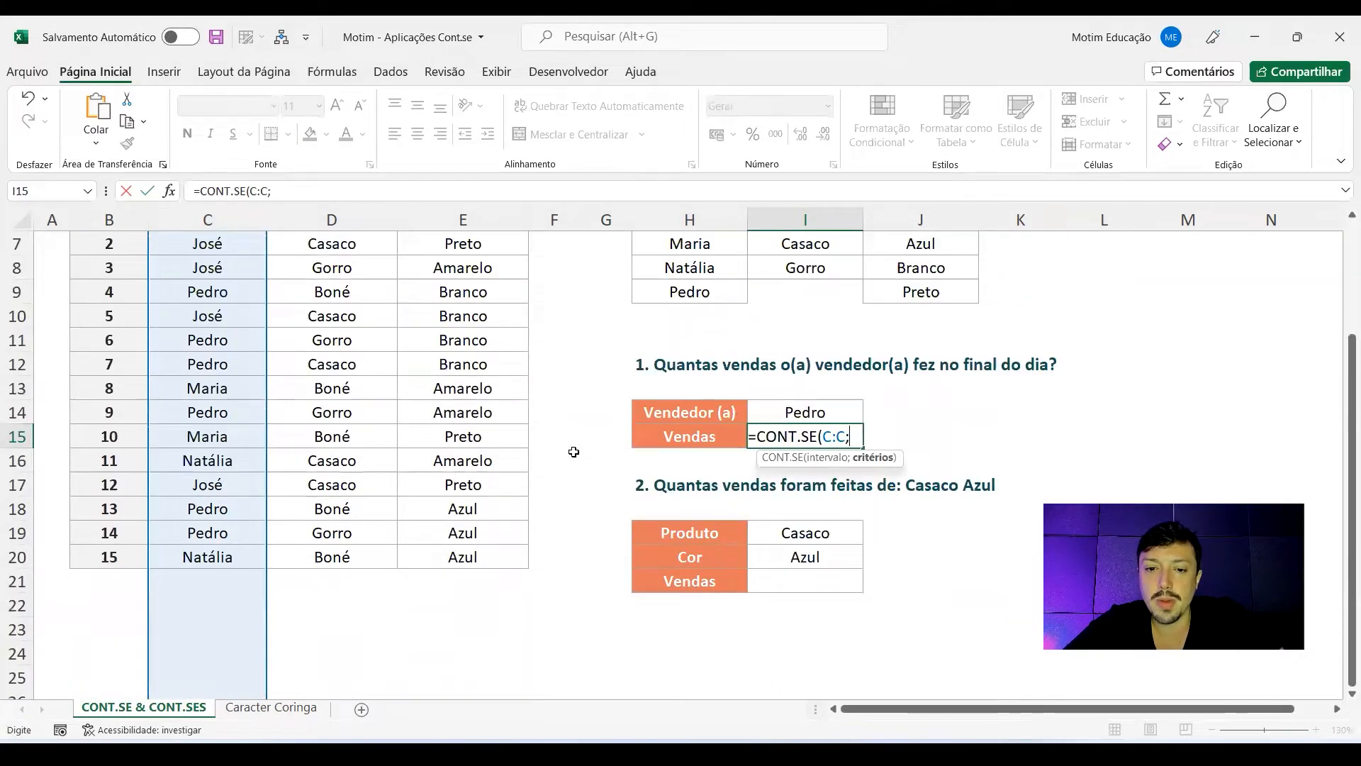
left_click(826, 459)
left_click(859, 438)
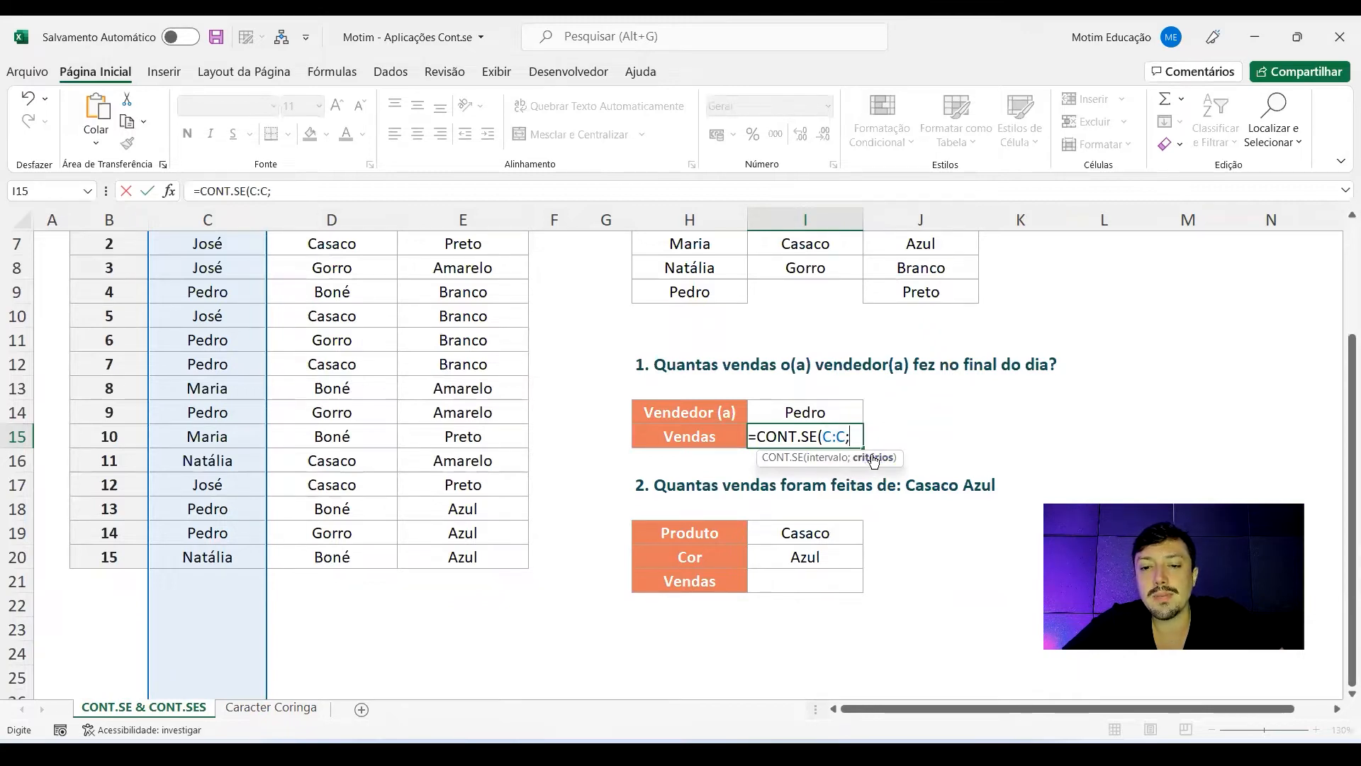
left_click(822, 405)
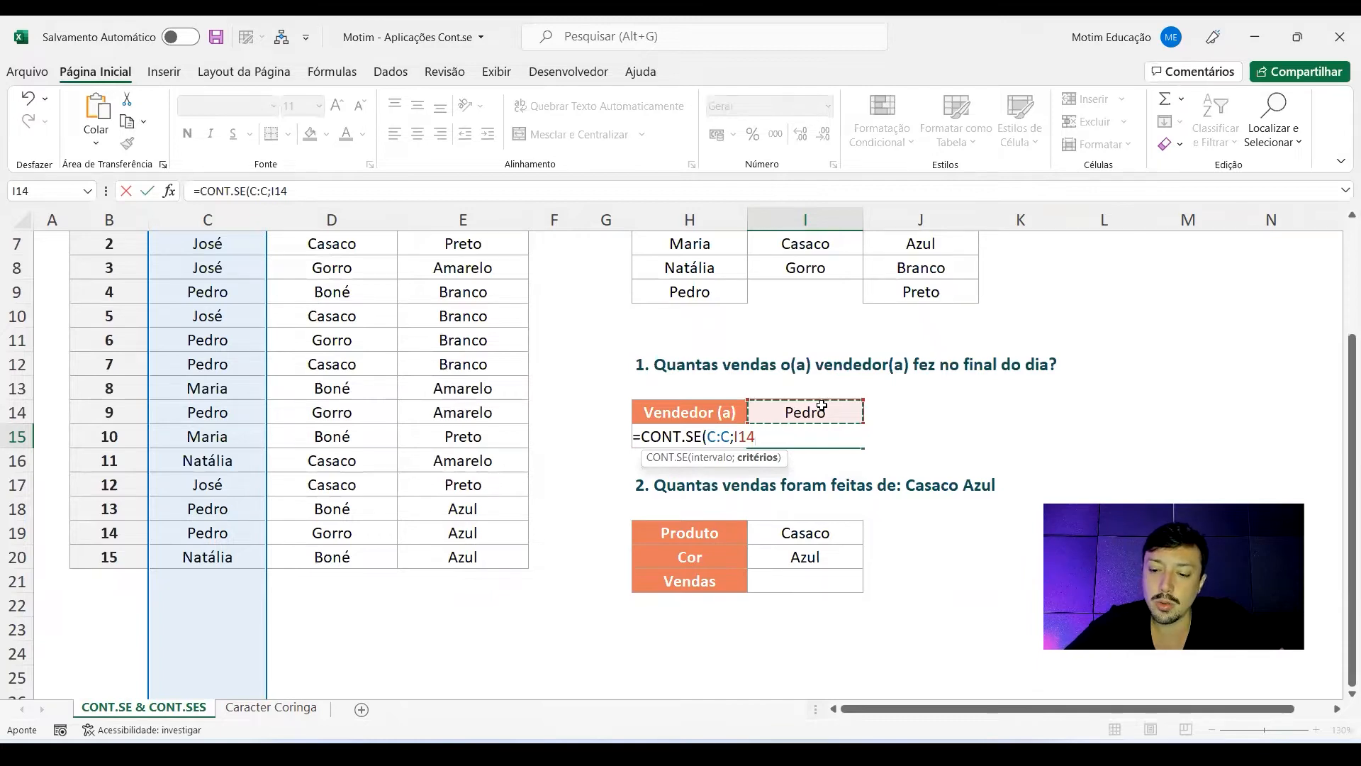
key("Return")
left_click(813, 435)
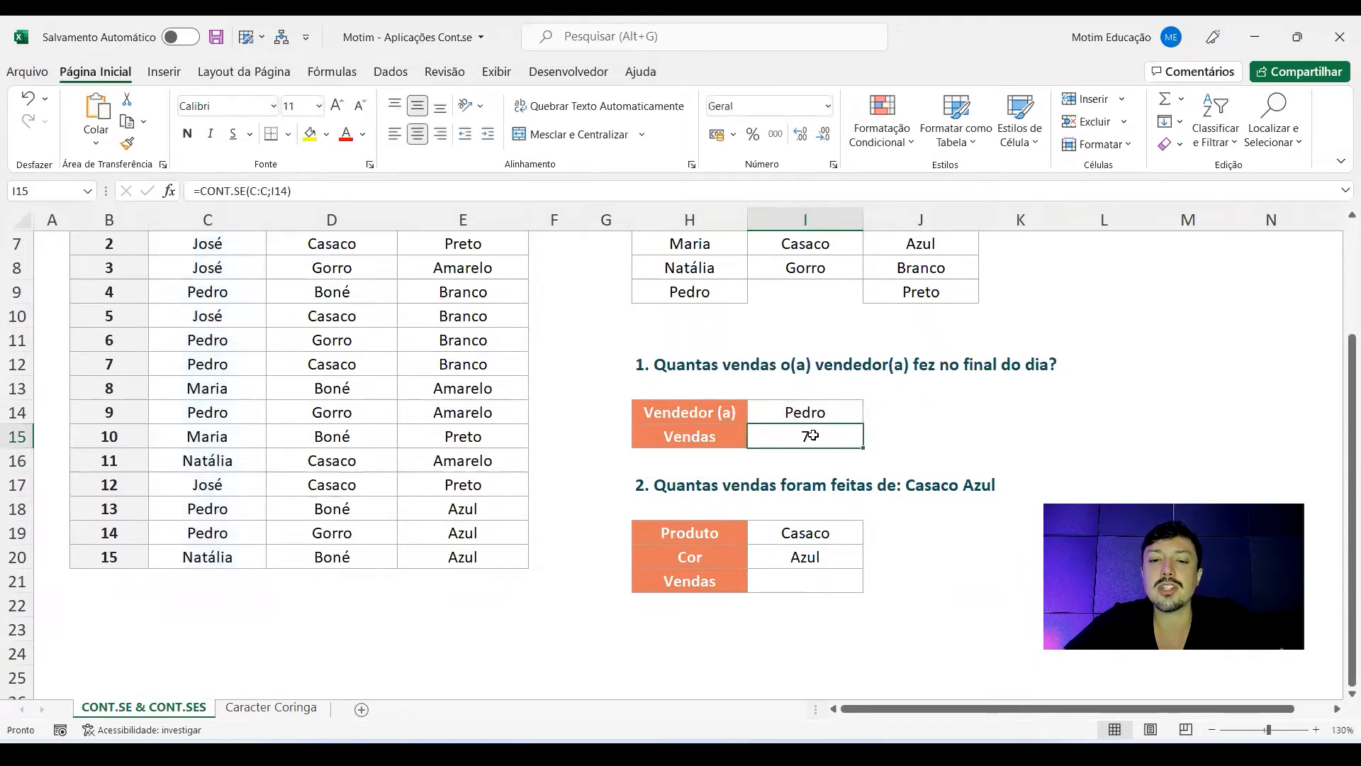
Examine the options allowed in question 2's Produto cell, I19, without changing its value
left_click(833, 528)
left_click(871, 536)
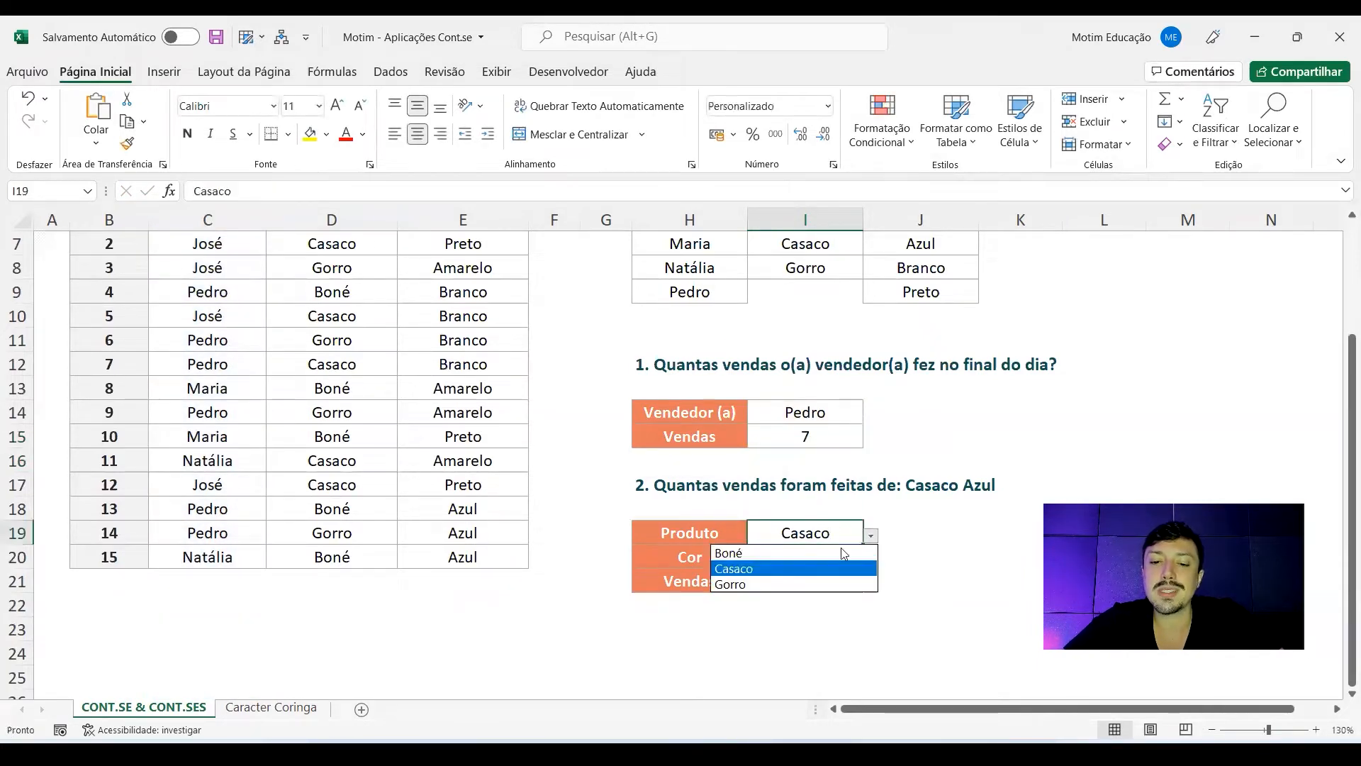
left_click(819, 412)
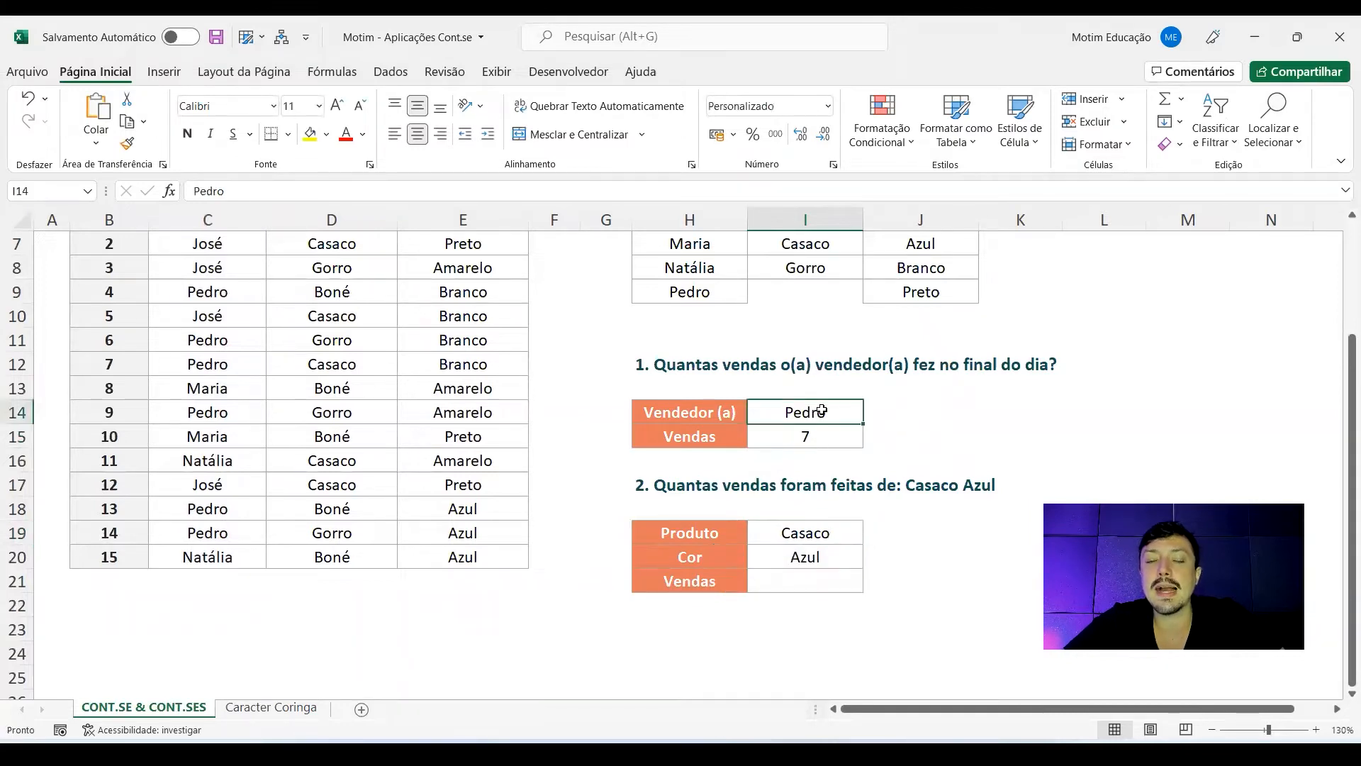
Test the formula by entering the sellers from H7 and H6 one after the other in I14
scroll(656, 484, "up", 2)
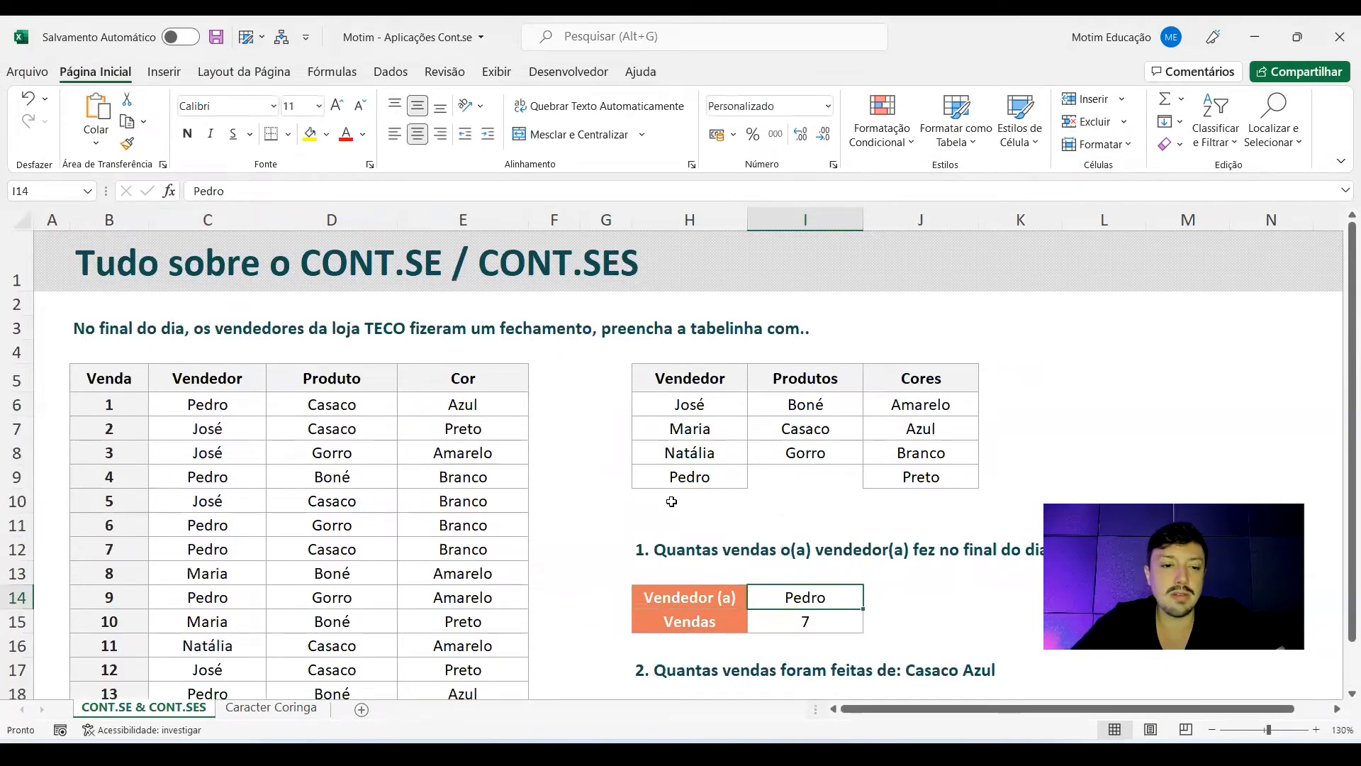
type("Maria")
key("Return")
key("Up")
type("José")
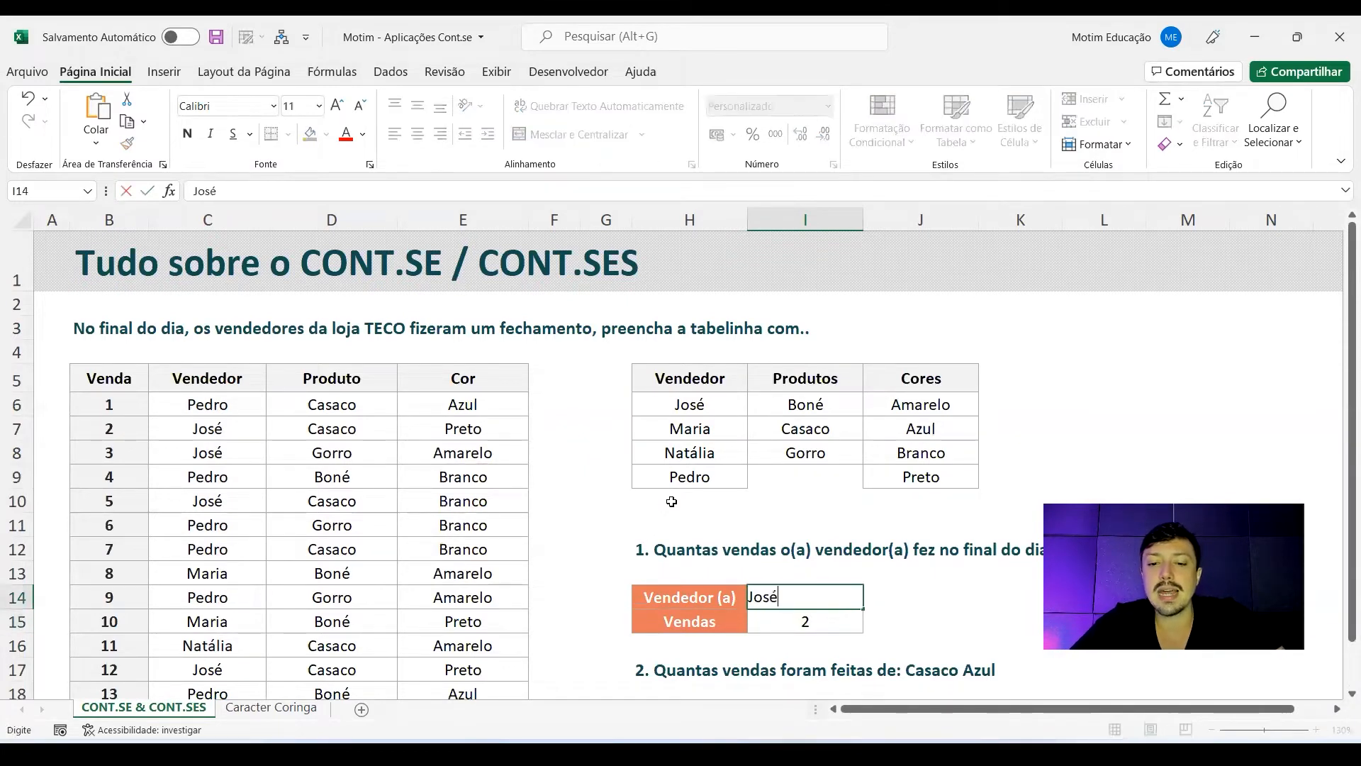
key("Return")
key("Up")
Test the formula with the H6 seller's name entered without its accent in I14
type("Jose")
key("Return")
key("Up")
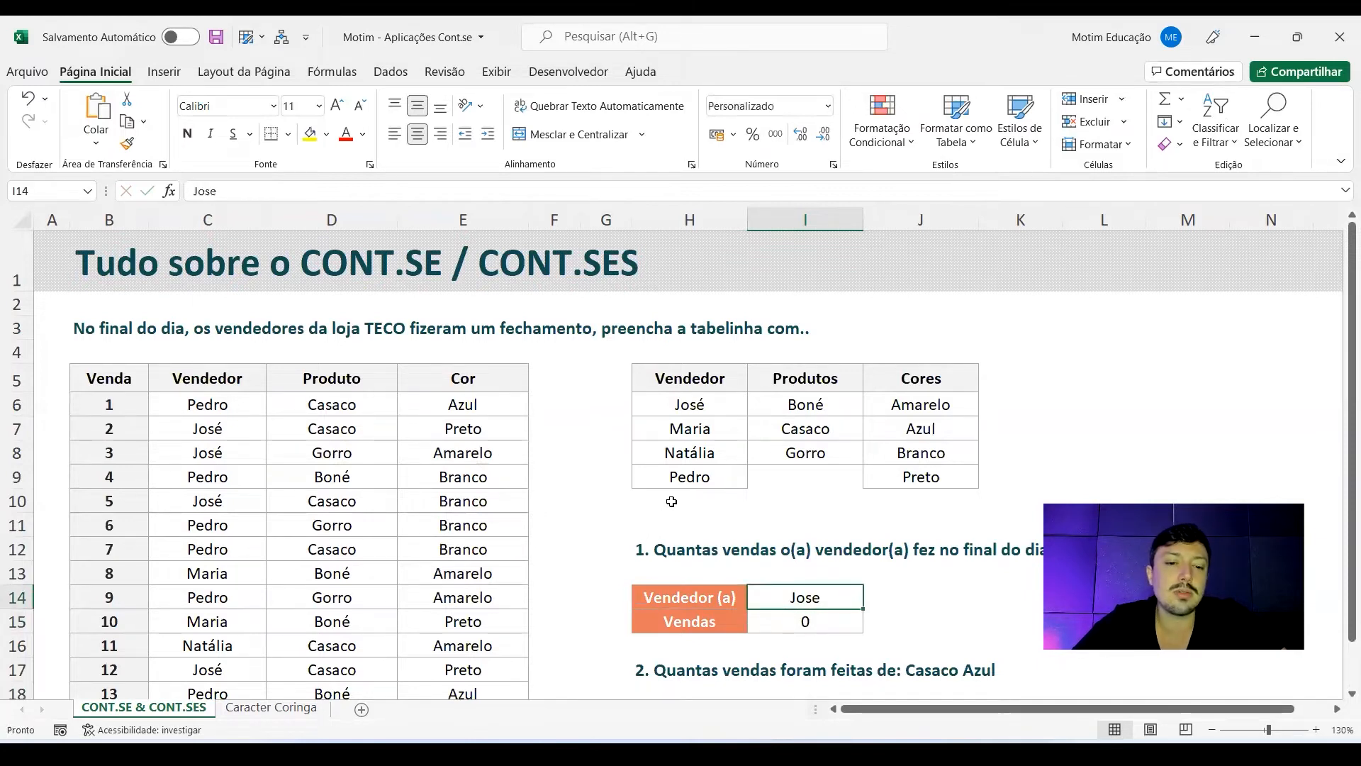
key("Down")
key("Up")
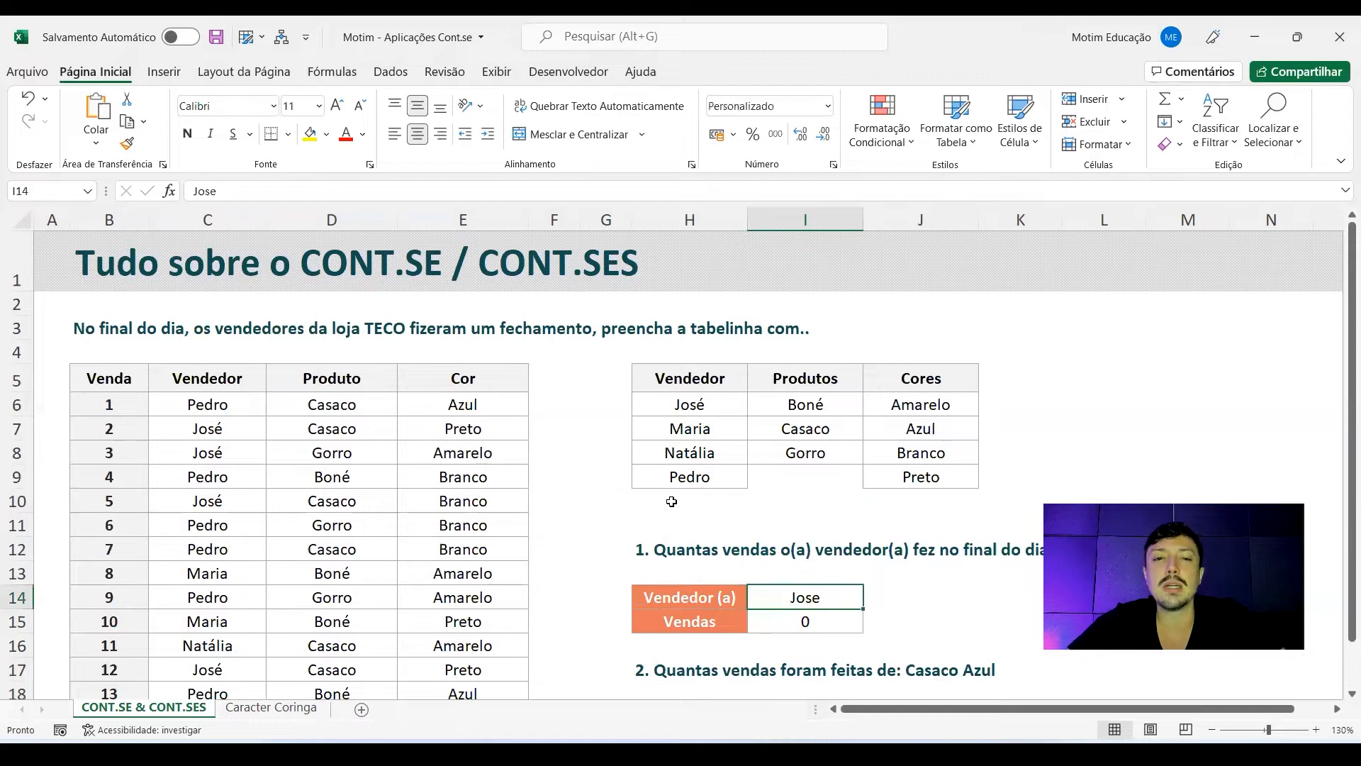
Add a Lista data validation to I14 with the Vendedor list =$H$6:$H$9 as its source
scroll(570, 482, "down", 2)
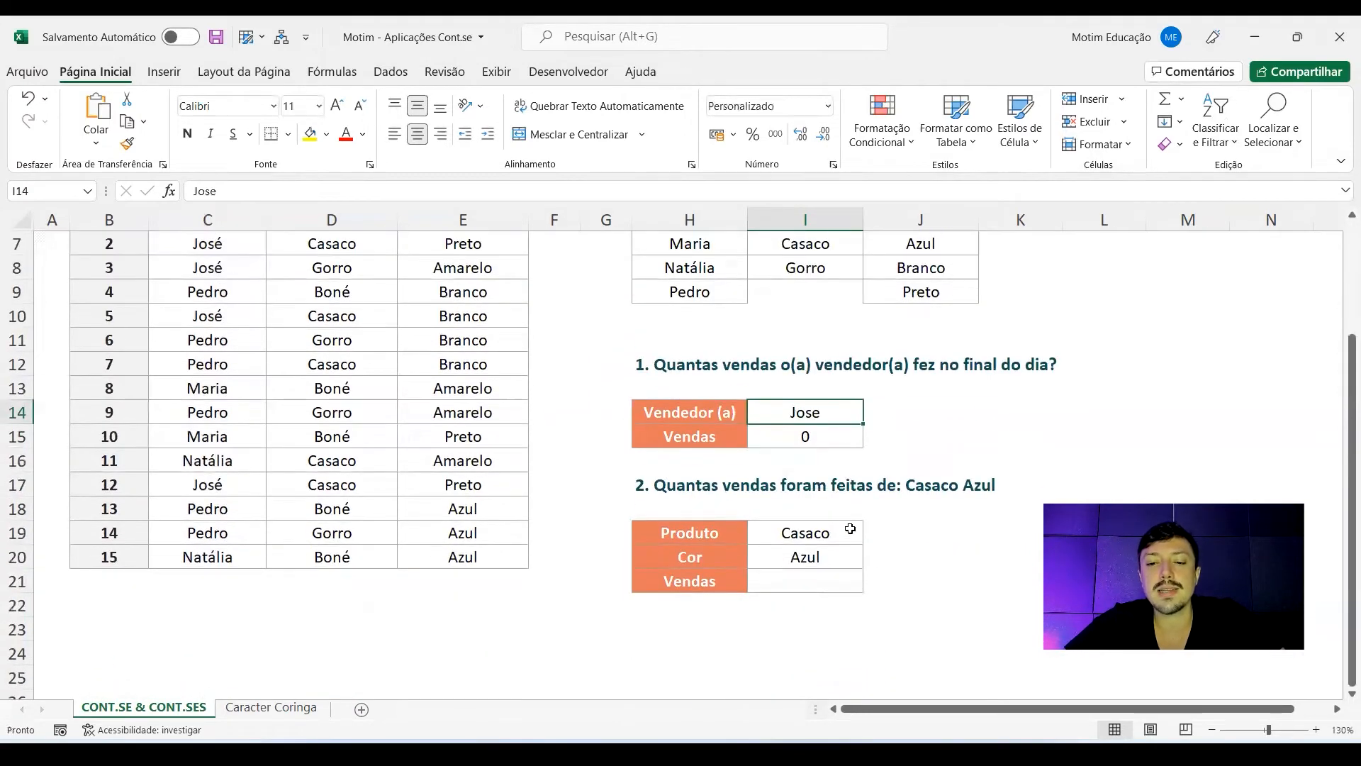
left_click(392, 73)
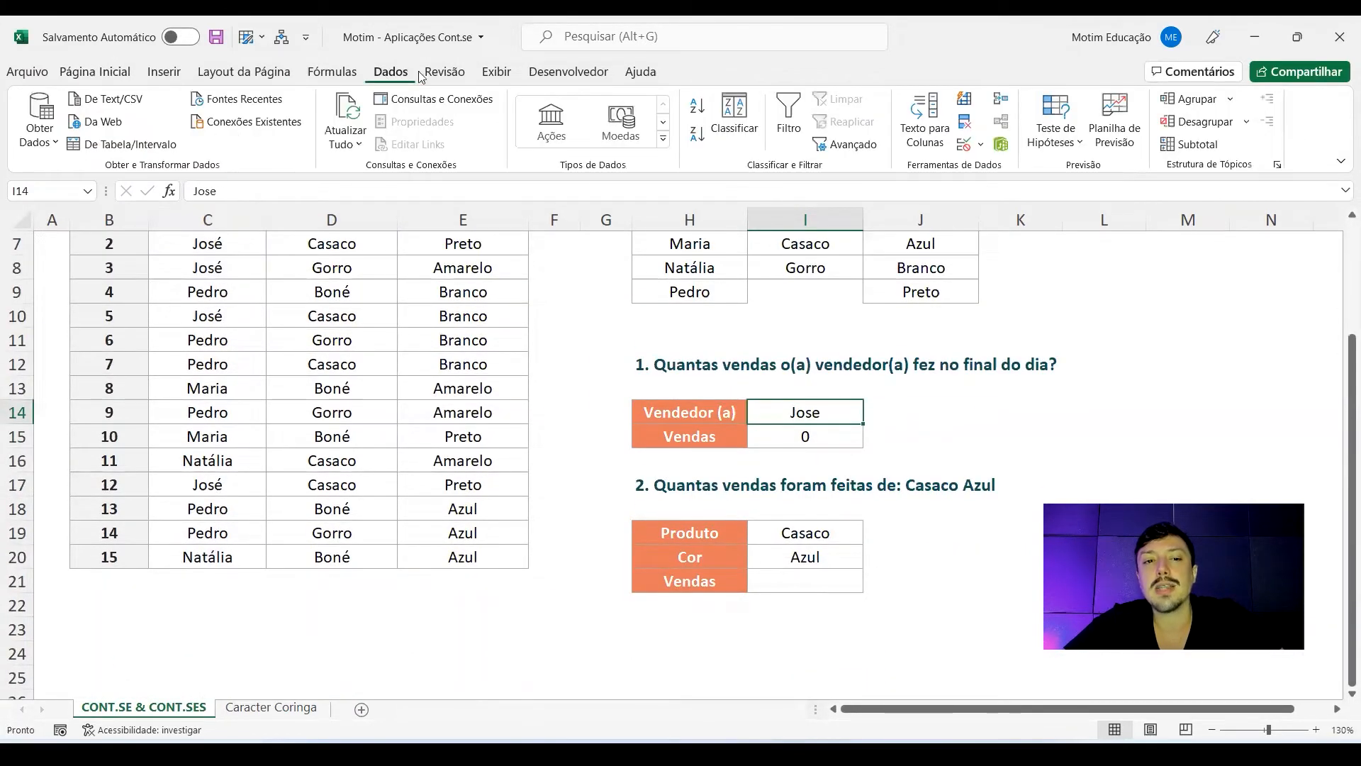
left_click(966, 151)
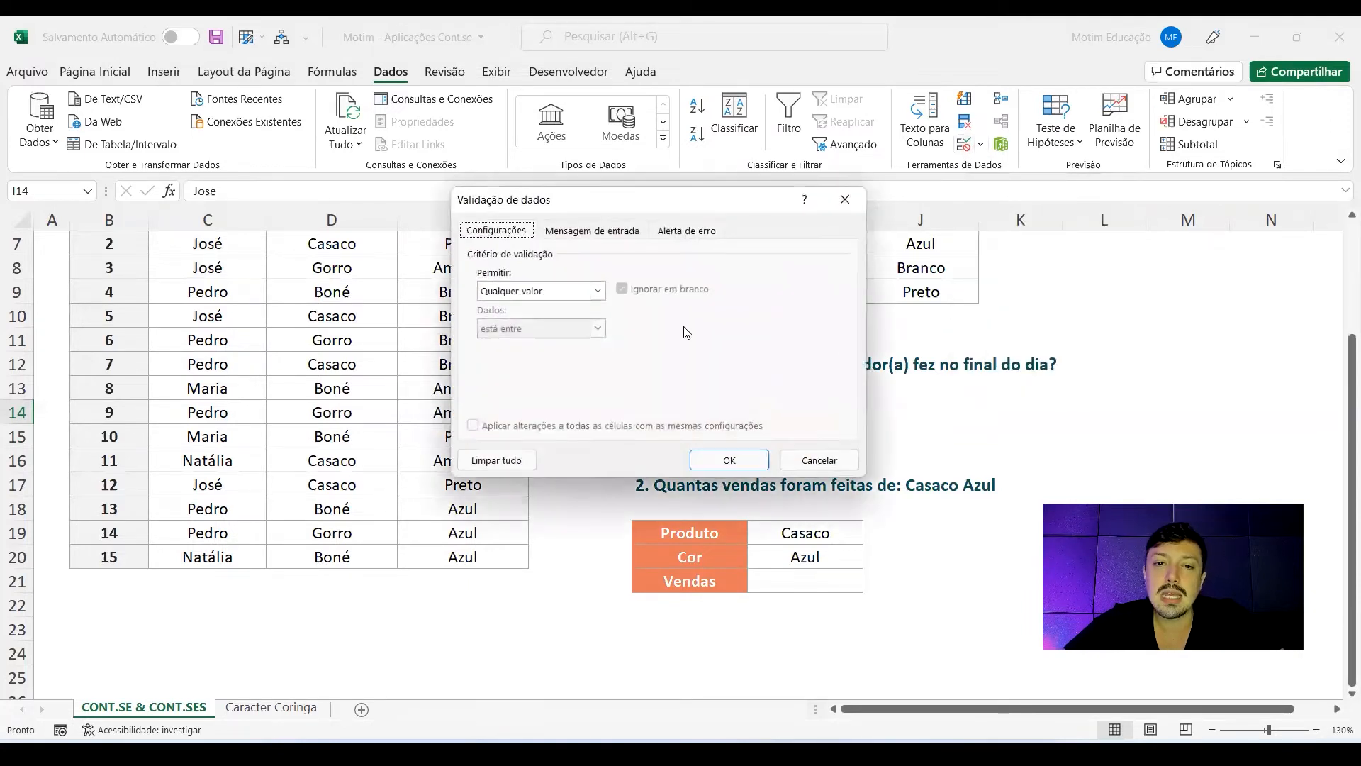
left_click_drag(627, 206, 345, 231)
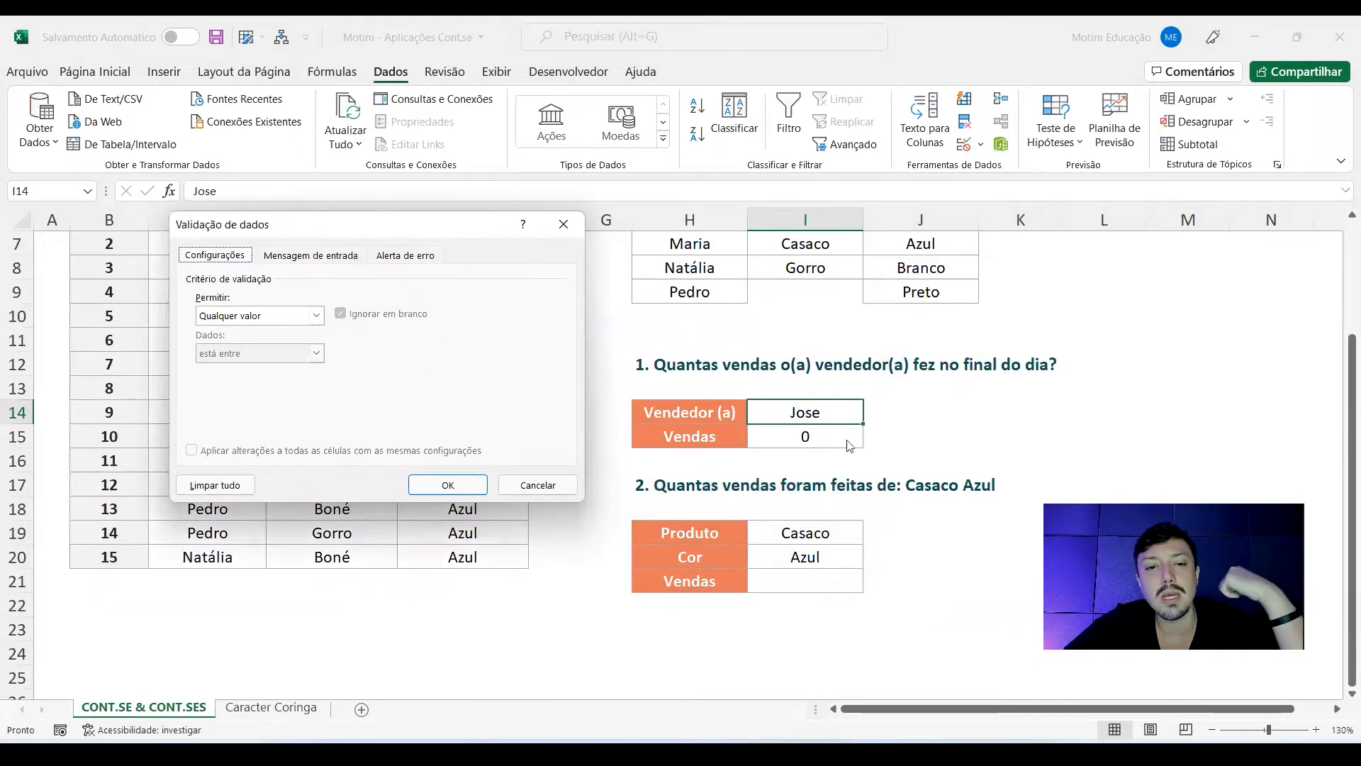
left_click(272, 320)
left_click(224, 369)
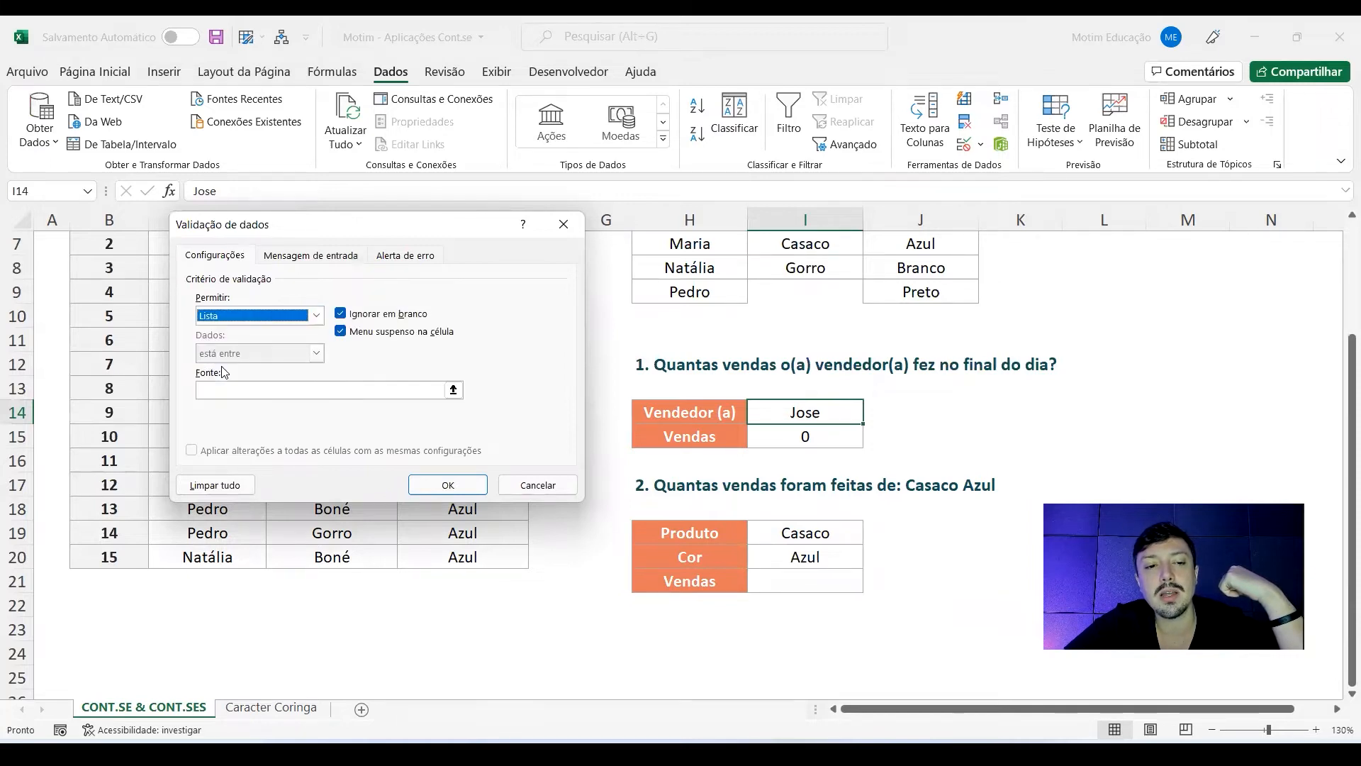
left_click(236, 392)
scroll(631, 438, "up", 2)
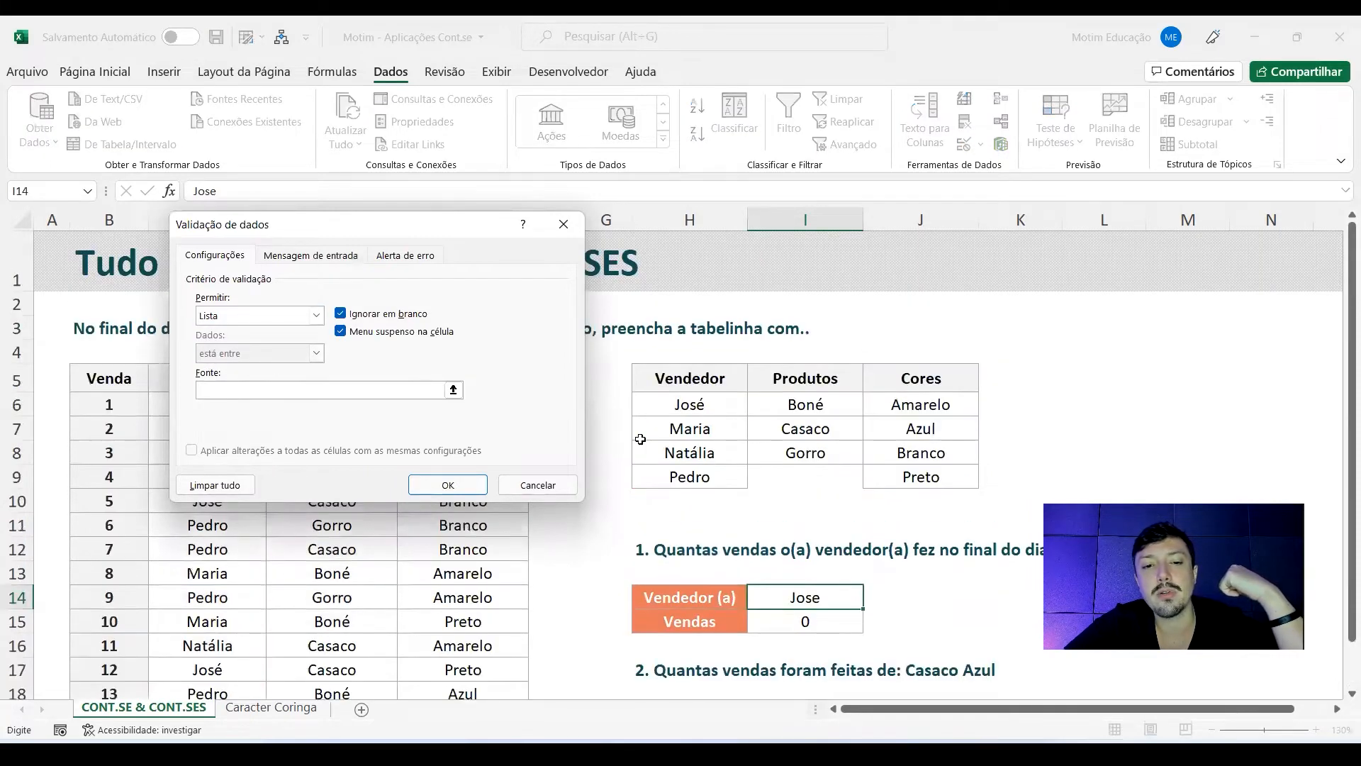
left_click_drag(709, 411, 708, 477)
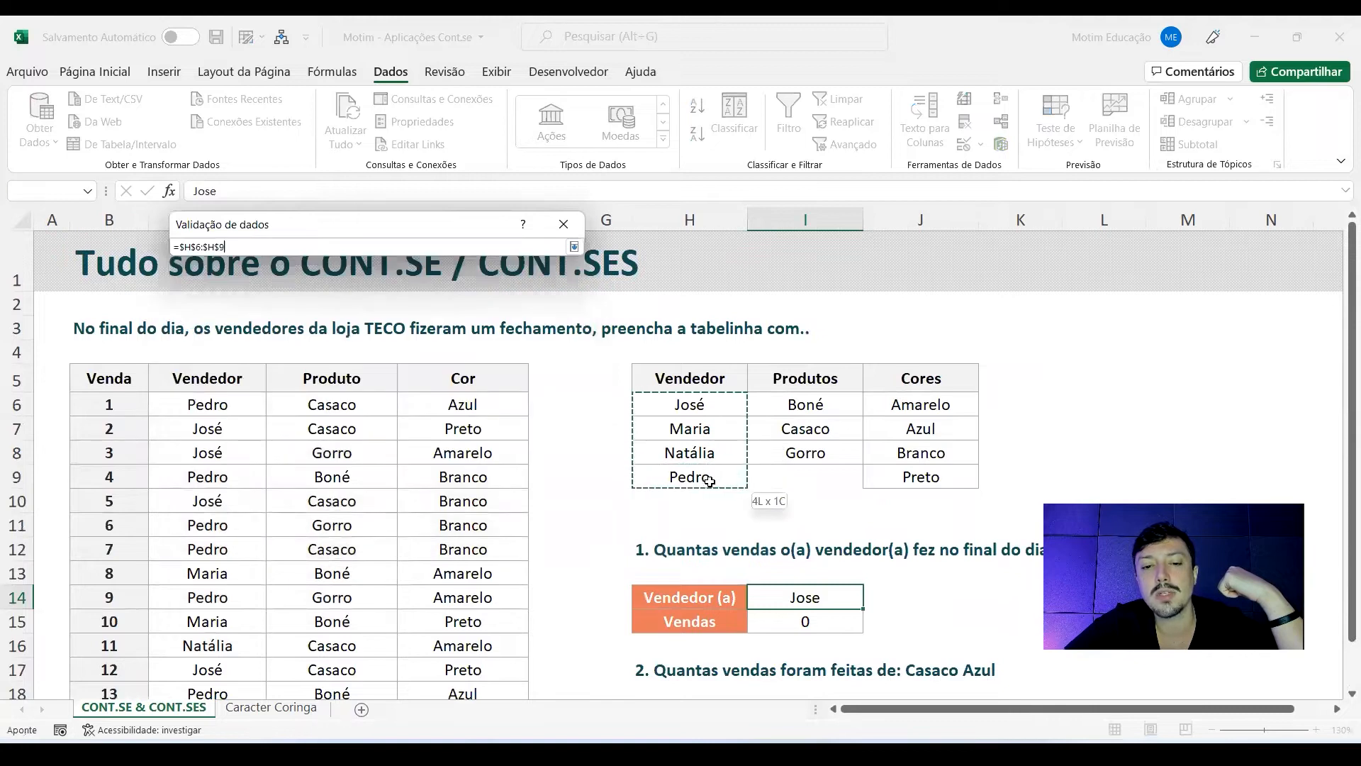
left_click(446, 486)
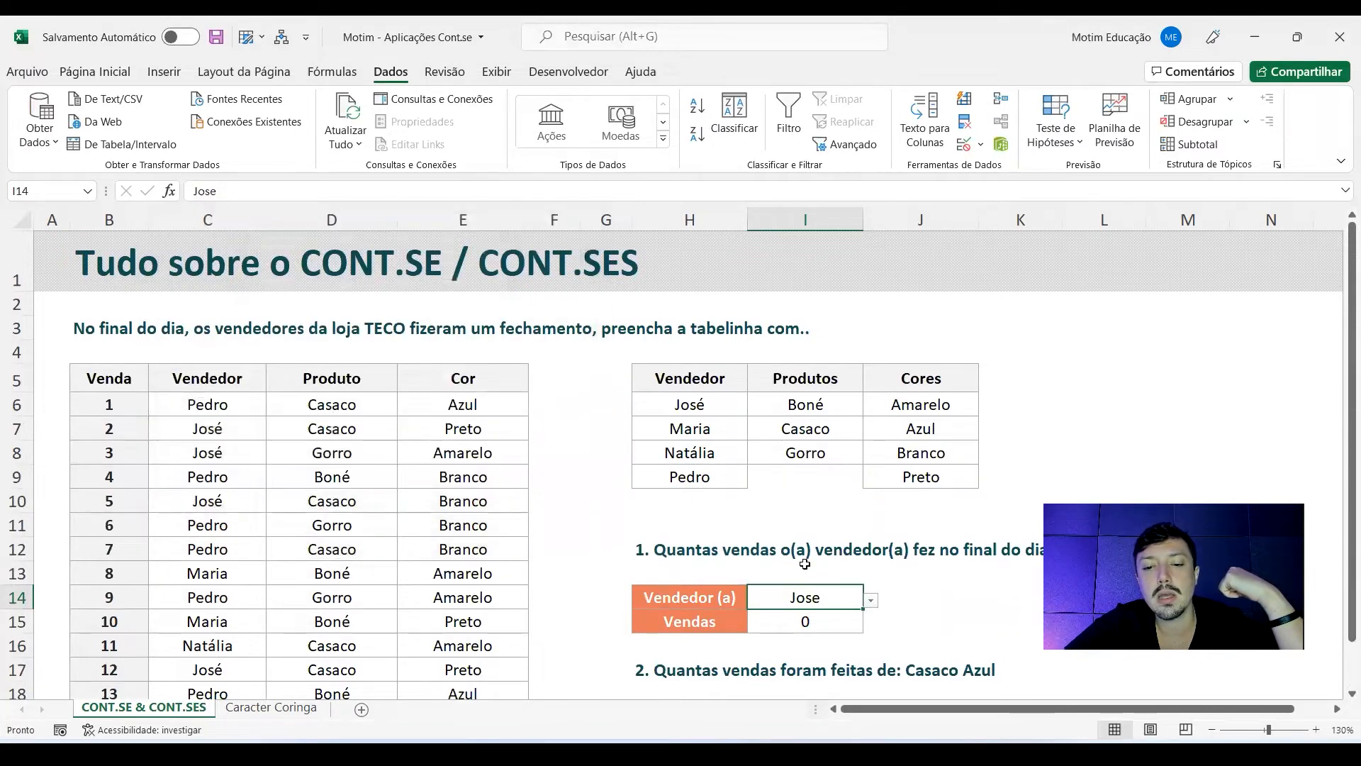
Choose the third seller of the validation list as the criterion in I14
scroll(827, 531, "down", 3)
left_click(874, 345)
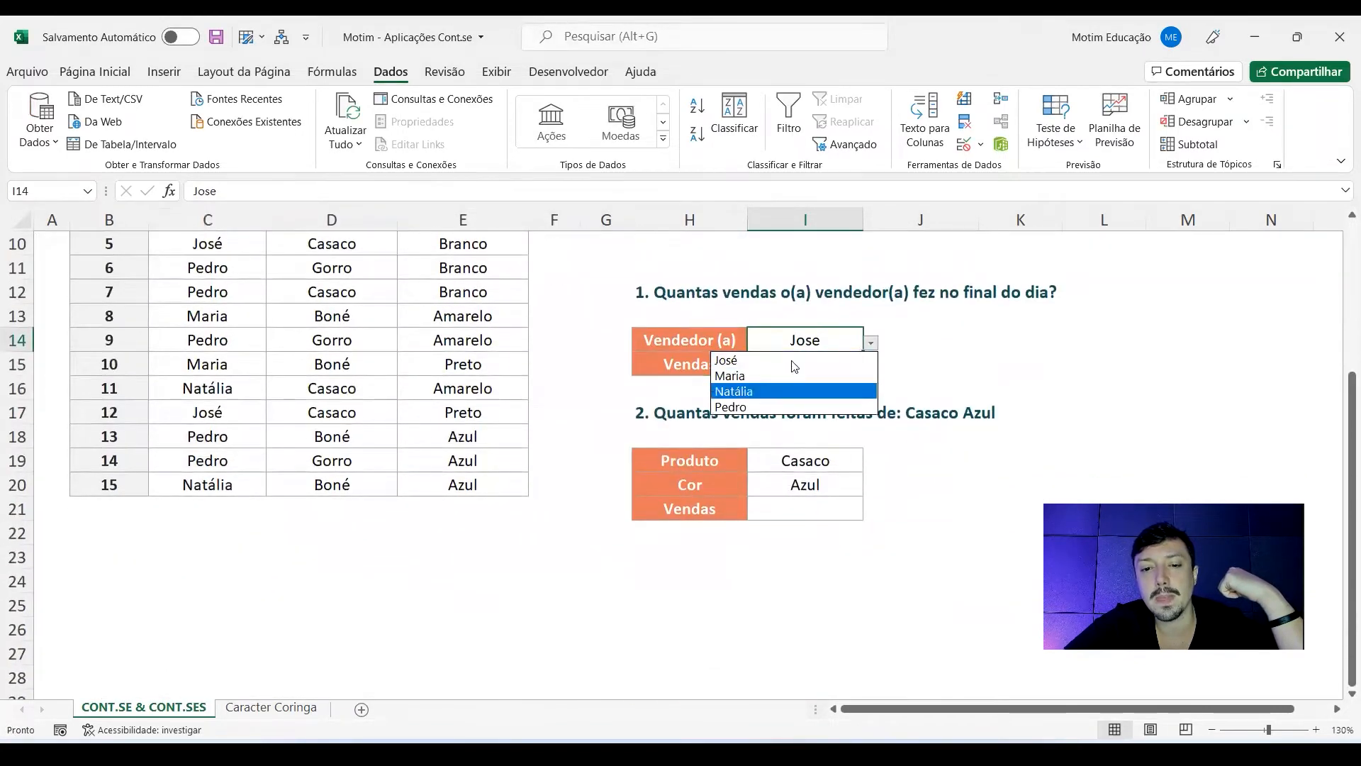
left_click(776, 397)
scroll(804, 463, "up", 3)
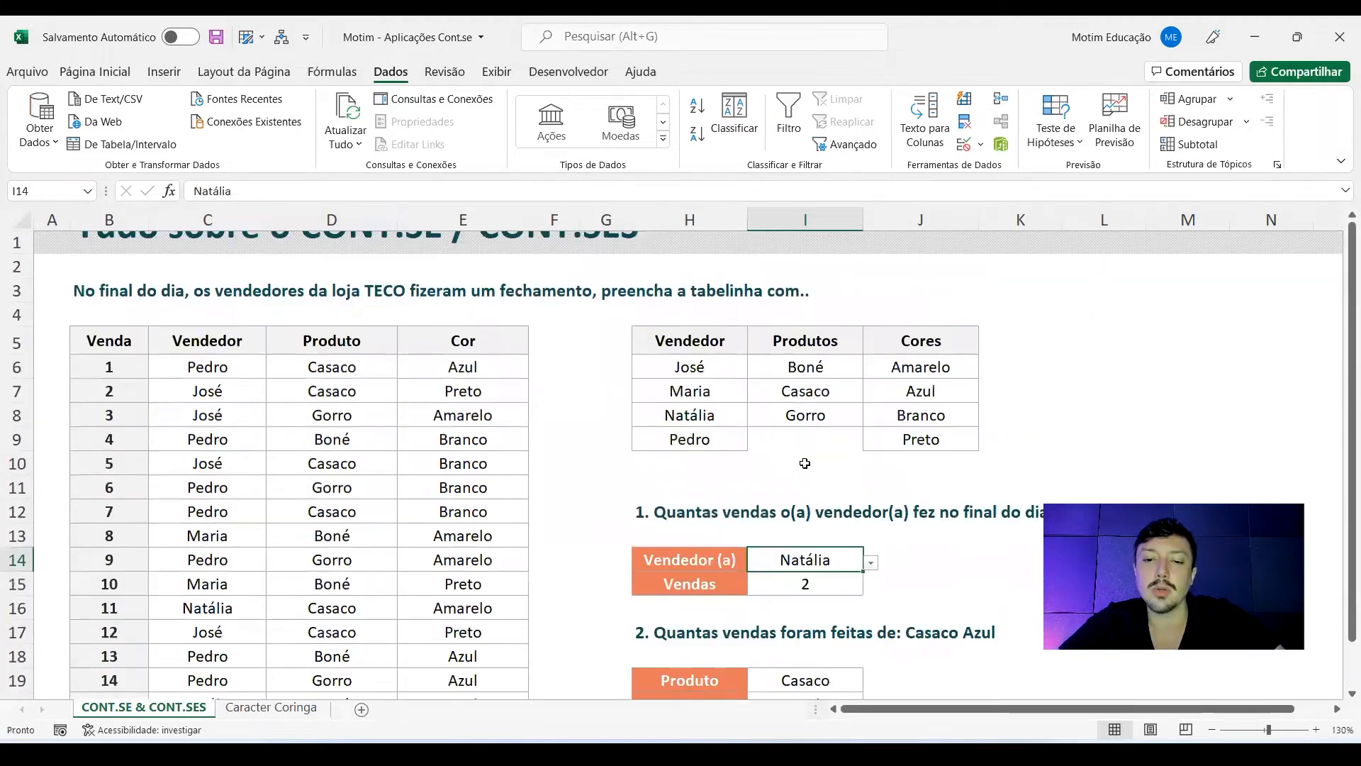
Review the Vendedor, Produtos and Cores reference lists in columns H to J
scroll(805, 463, "down", 2)
scroll(753, 351, "up", 1)
left_click(754, 351)
left_click_drag(690, 296, 738, 355)
left_click_drag(805, 296, 824, 340)
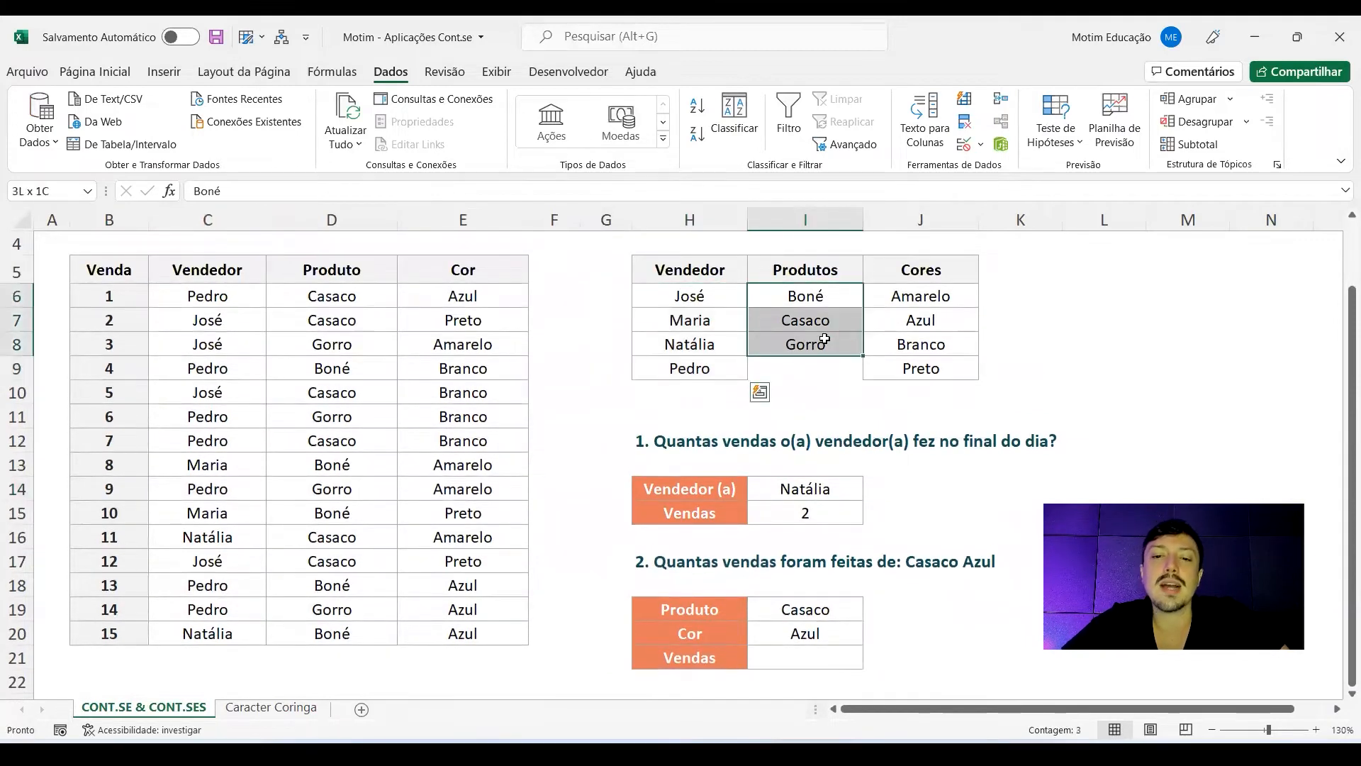
left_click_drag(928, 296, 928, 371)
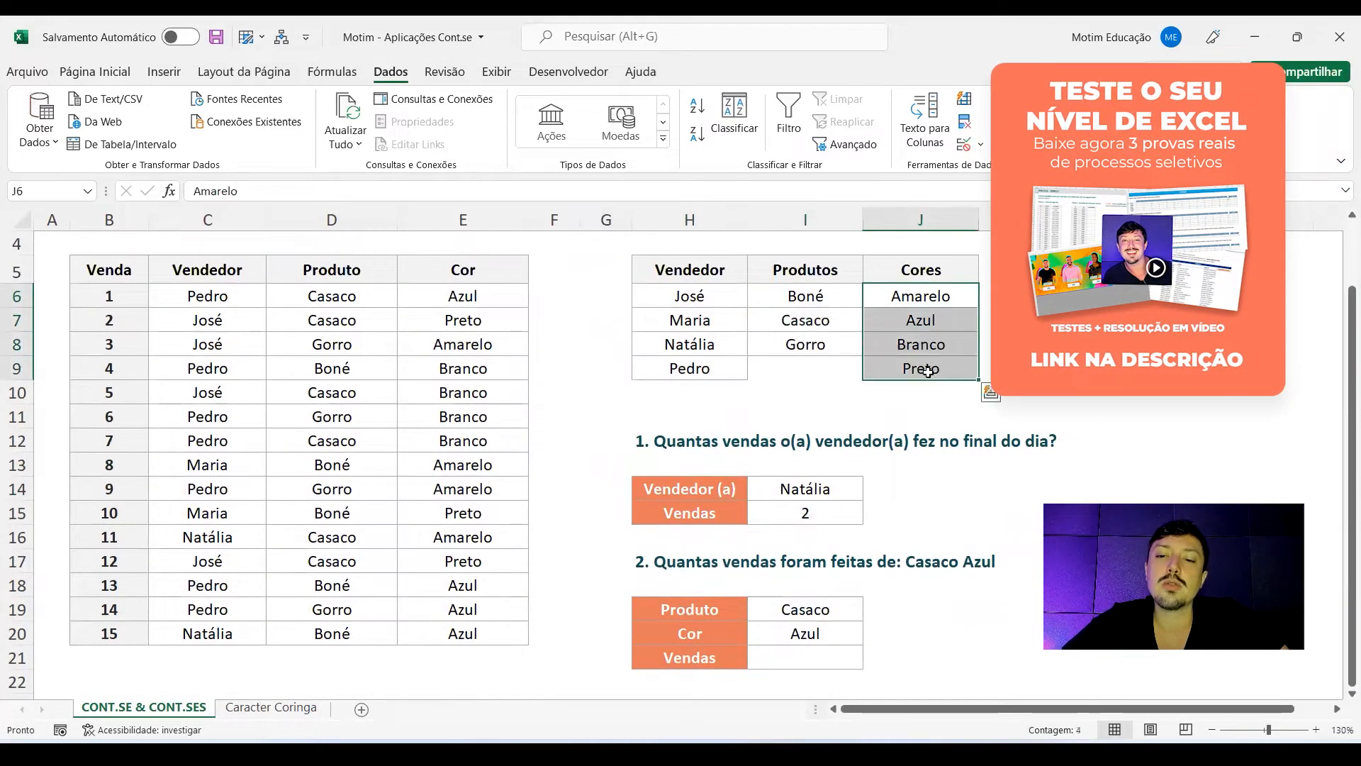
Review question 2's empty Vendas cell and the range and criterion used by the CONT.SE formula in I15
scroll(928, 371, "down", 3)
left_click(801, 436)
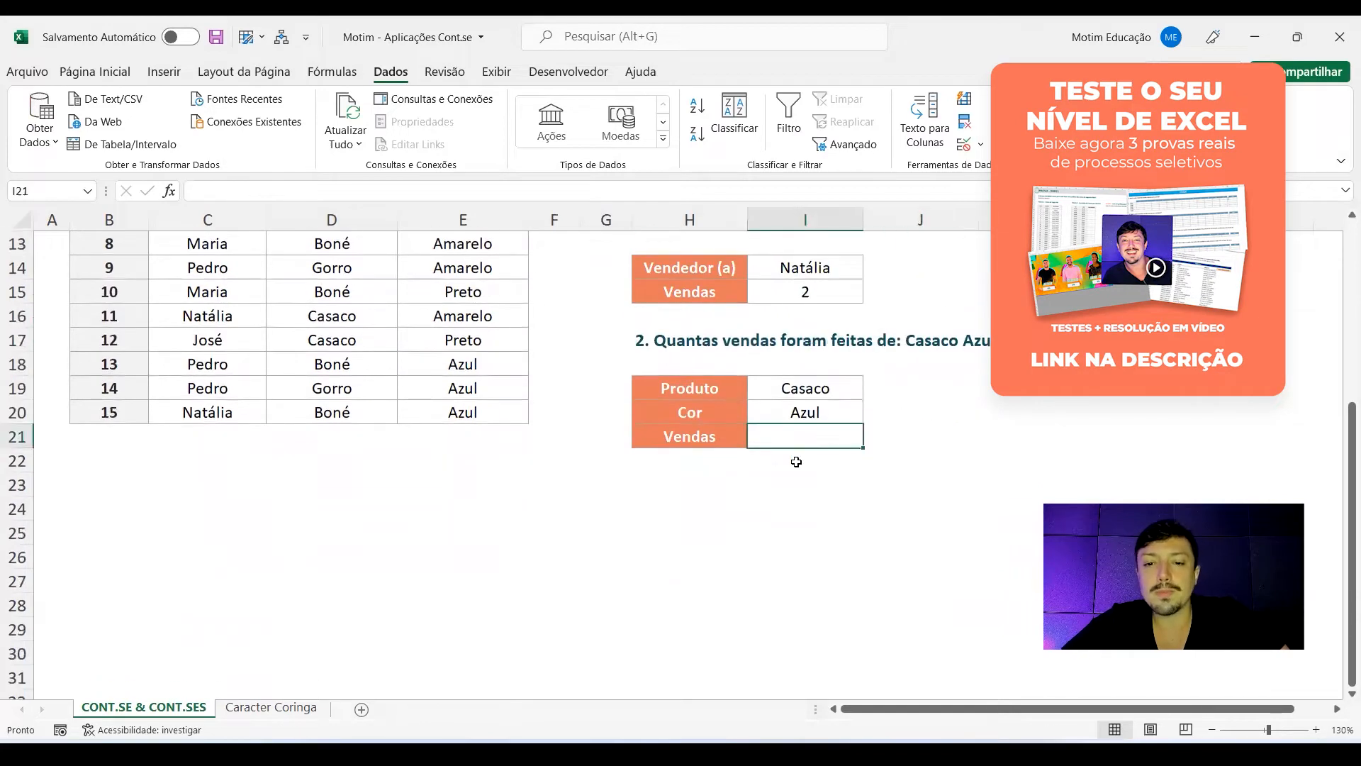
scroll(796, 461, "up", 2)
double_click(844, 435)
scroll(572, 524, "up", 1)
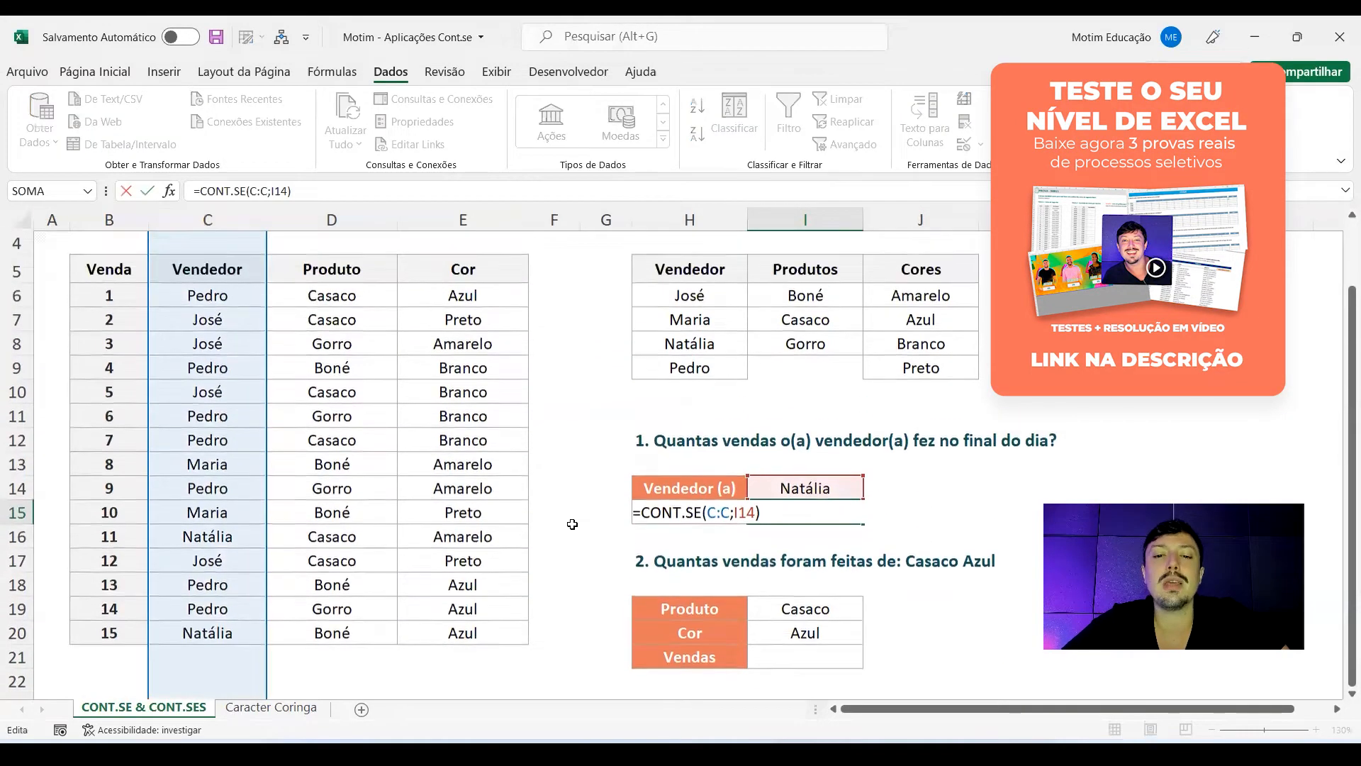
scroll(572, 524, "up", 1)
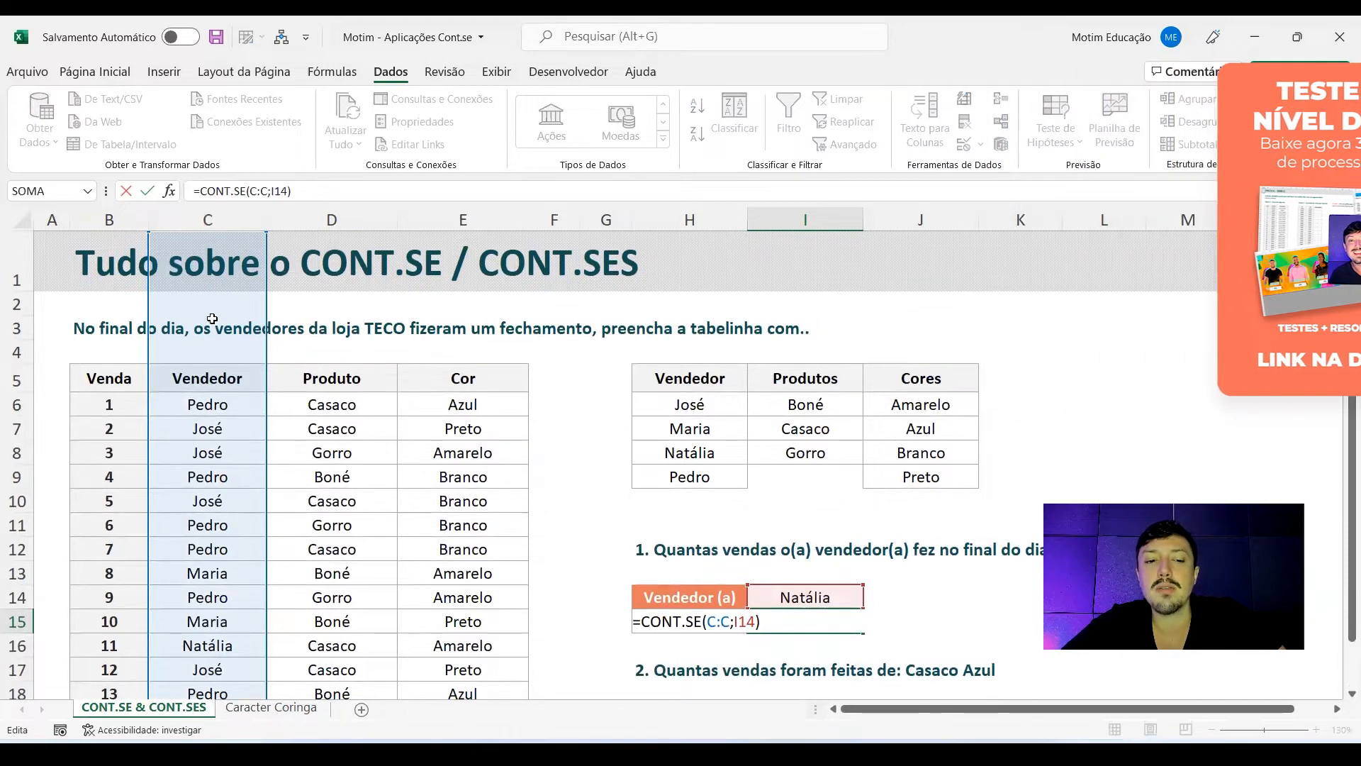
scroll(411, 564, "down", 2)
scroll(401, 563, "up", 1)
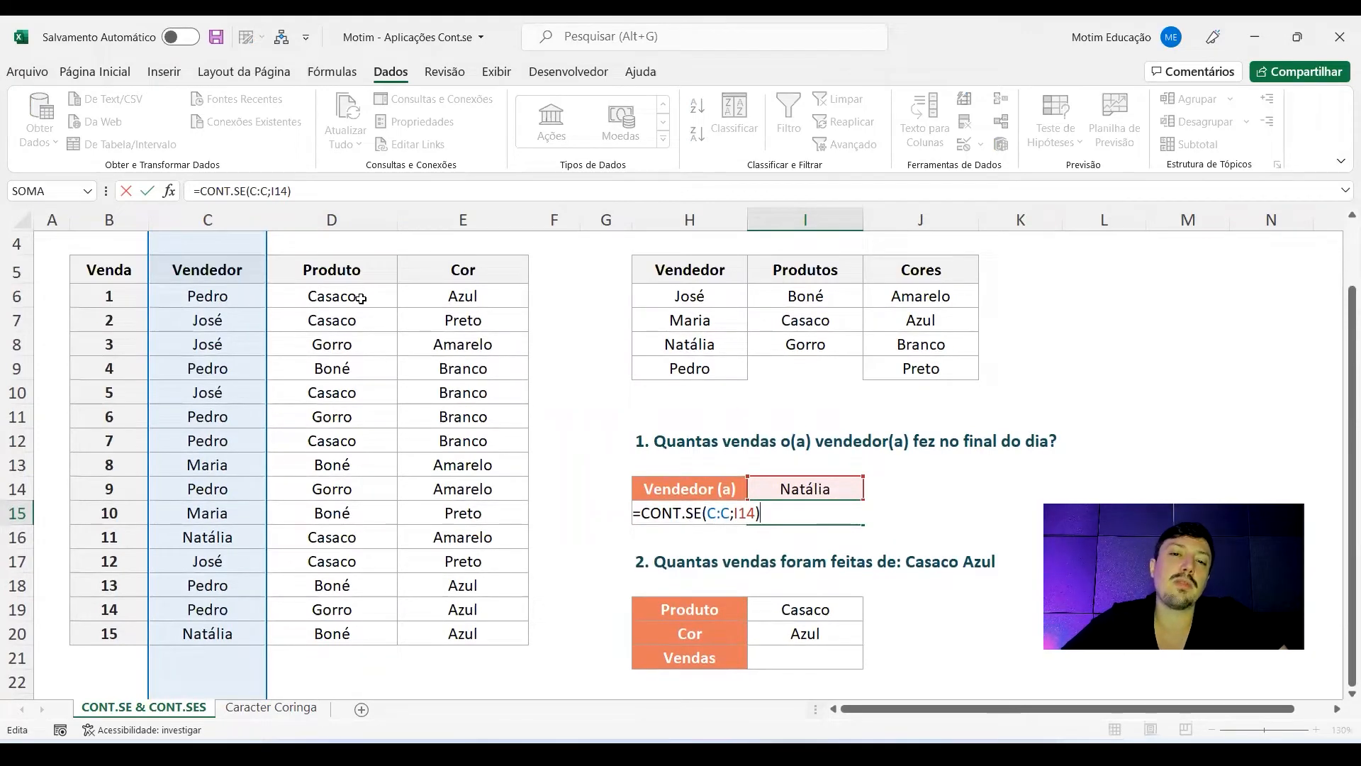
key("Return")
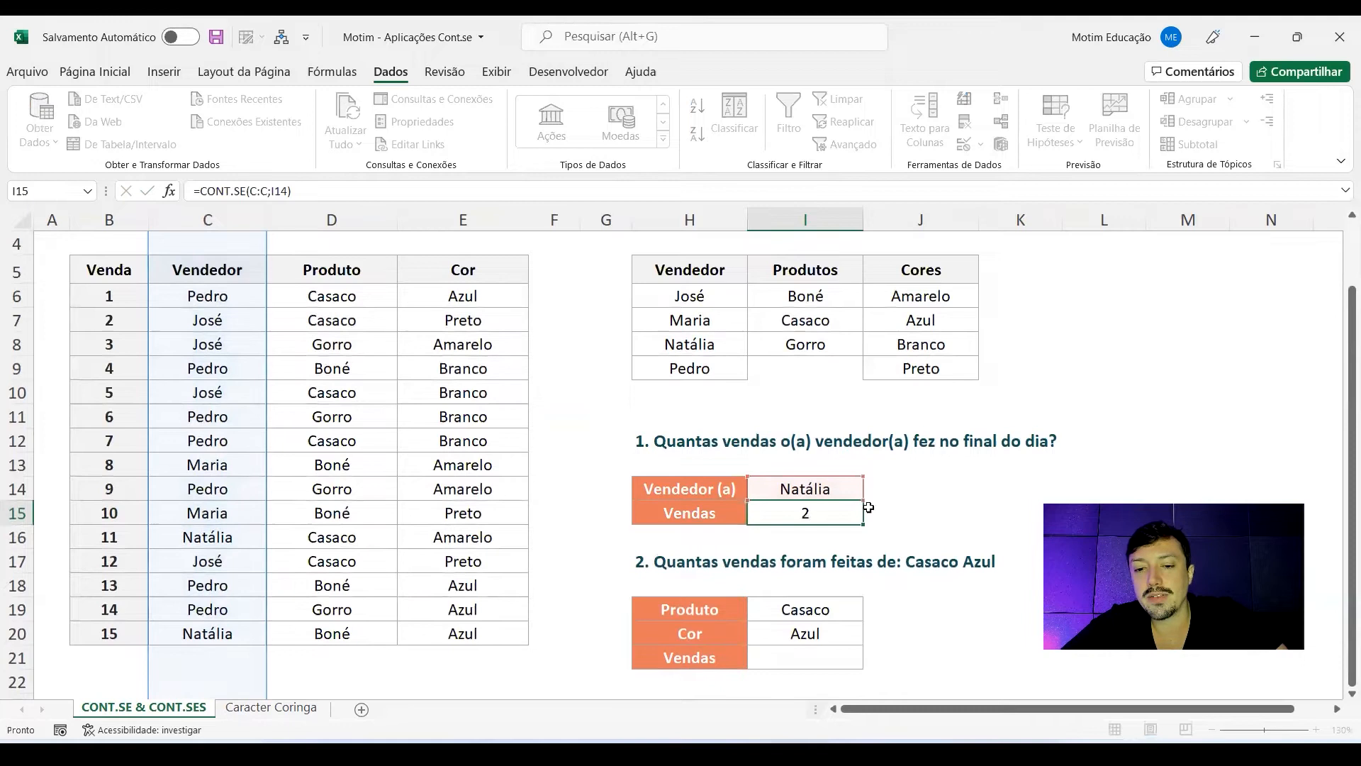
Set the seller criterion in I14 to the last seller of the Vendedor list
left_click(826, 489)
type("Pedro")
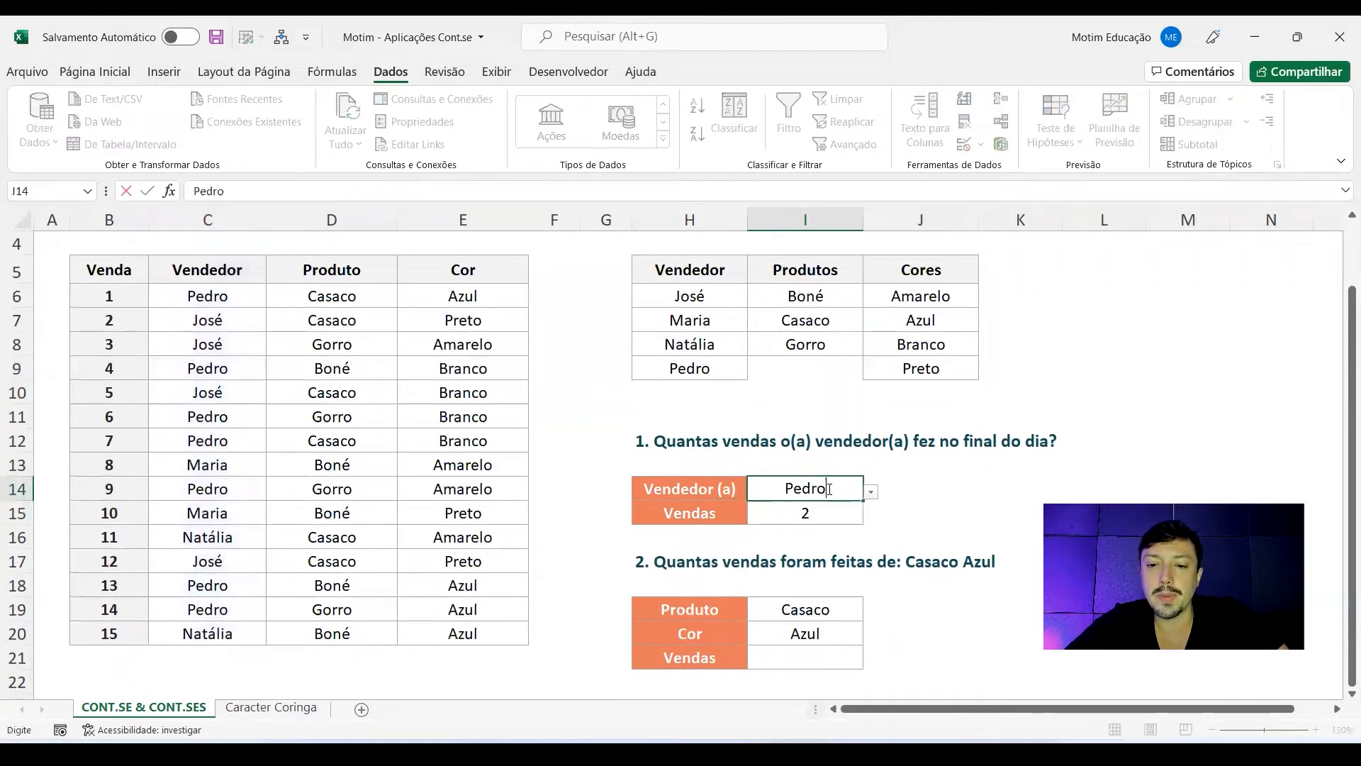
key("Return")
key("Right")
key("Right")
key("Right")
key("Right")
key("Right")
key("Right")
key("Right")
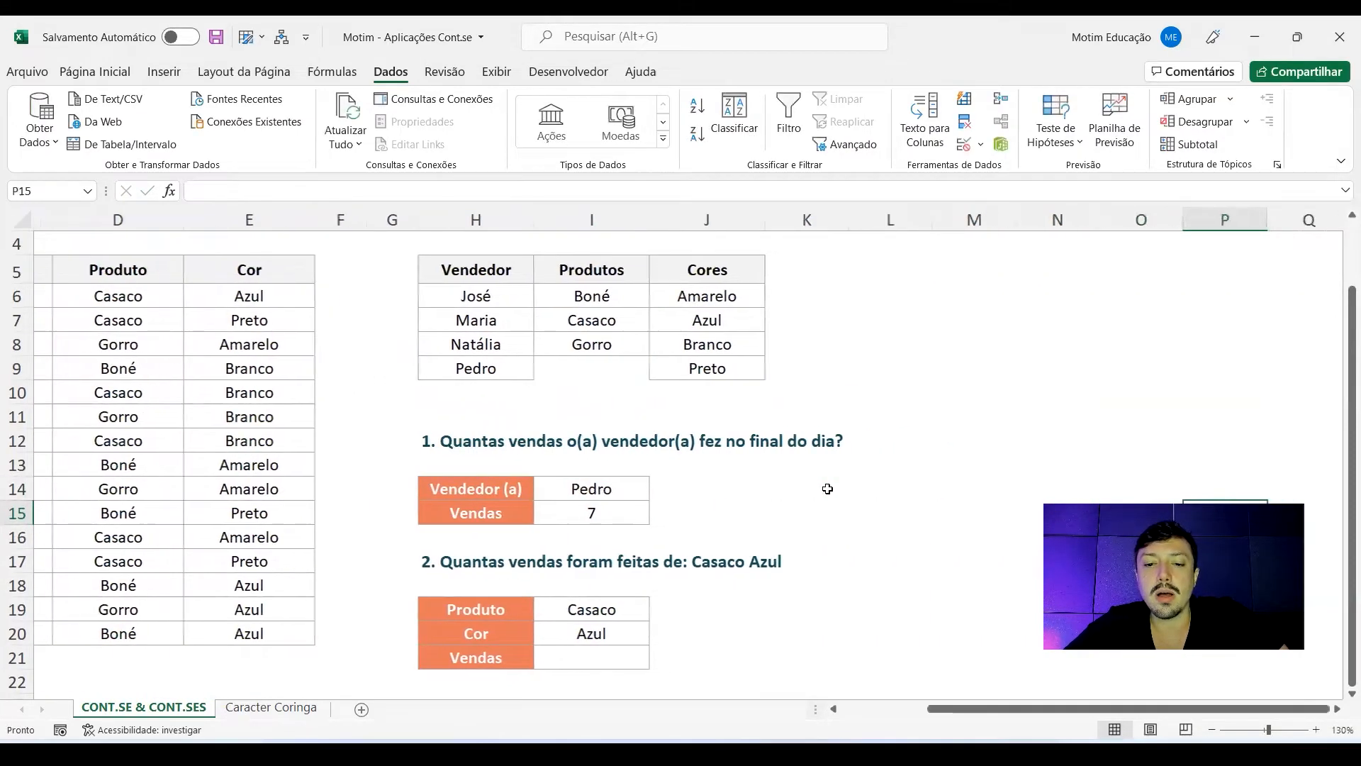
key("Left")
key("Left")
key("Left")
key("Left")
key("Left")
key("Left")
Try to build a CONT.SE formula in J14 with column C, criterion I14 and a further argument
key("Right")
key("Up")
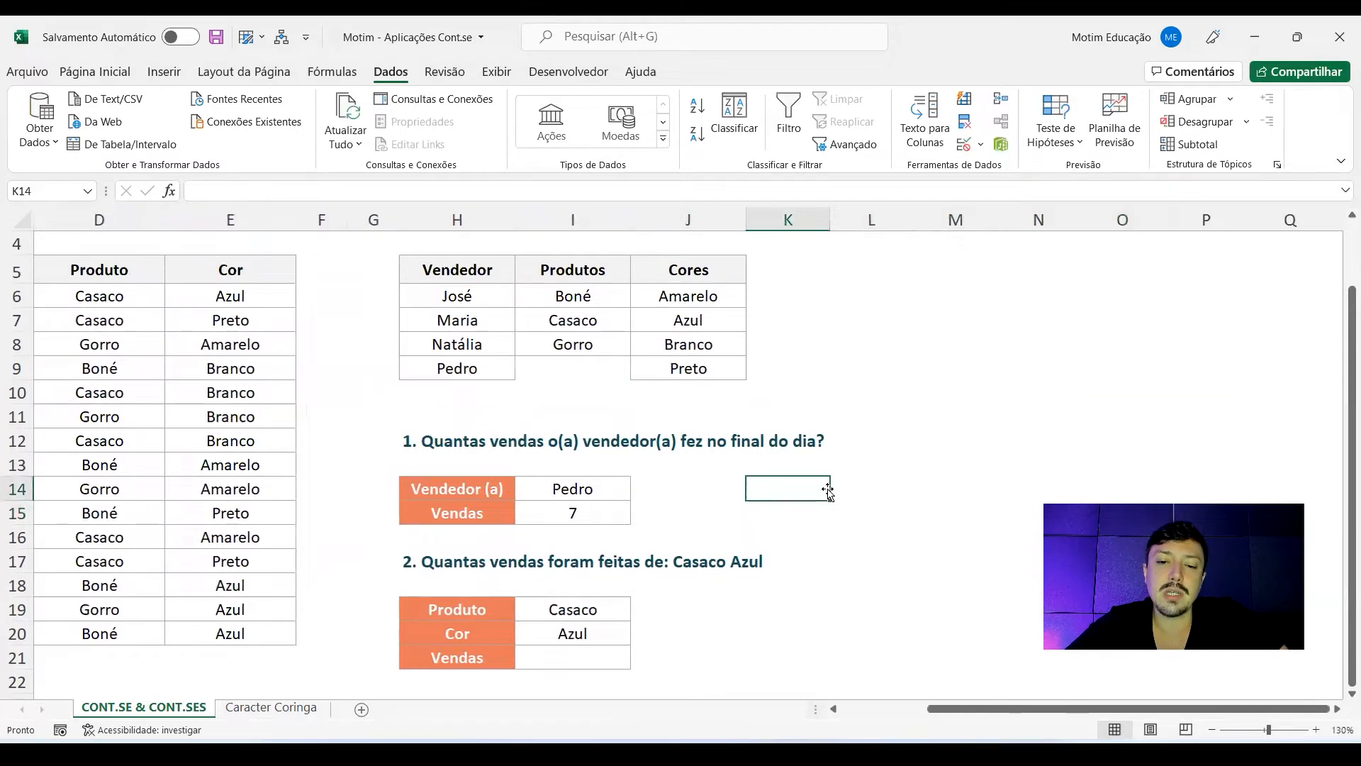
key("Left")
type("-")
key("BackSpace")
type("=cont.se")
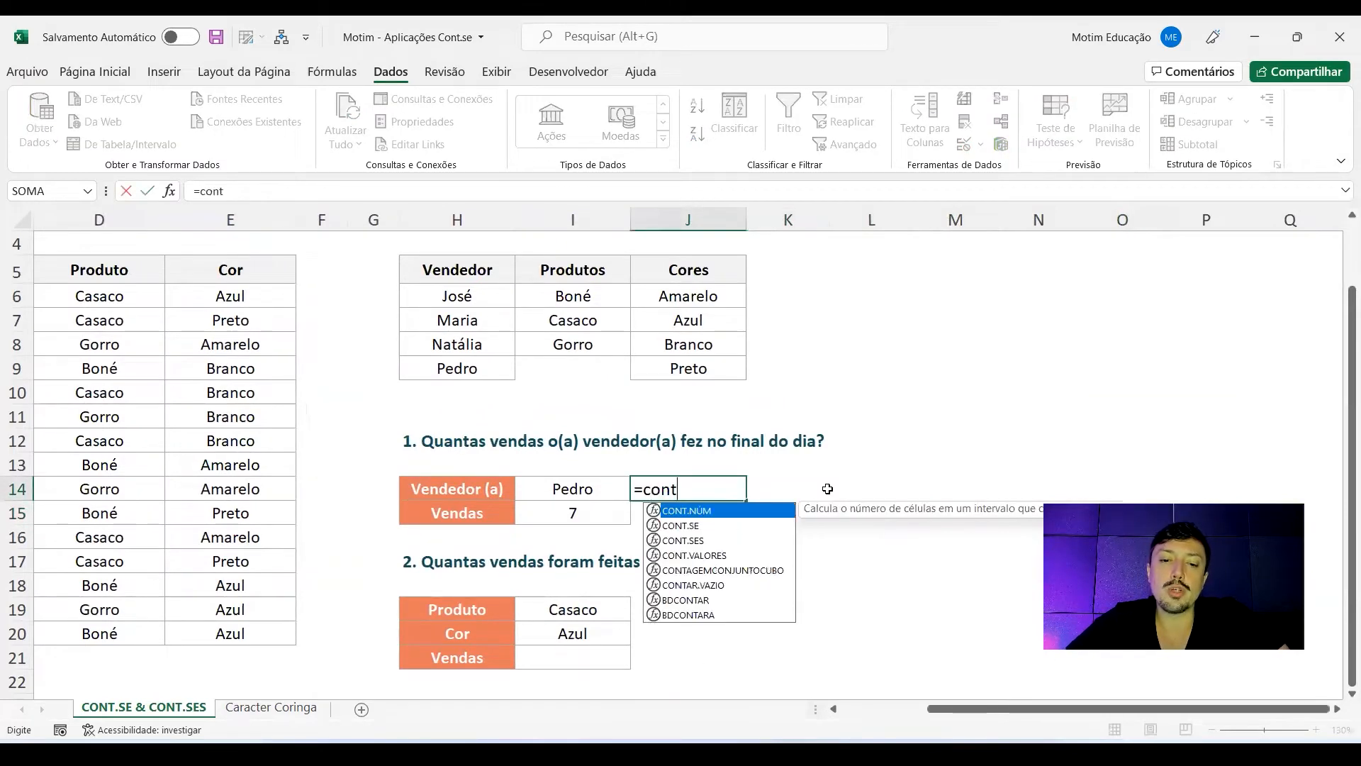
key("Tab")
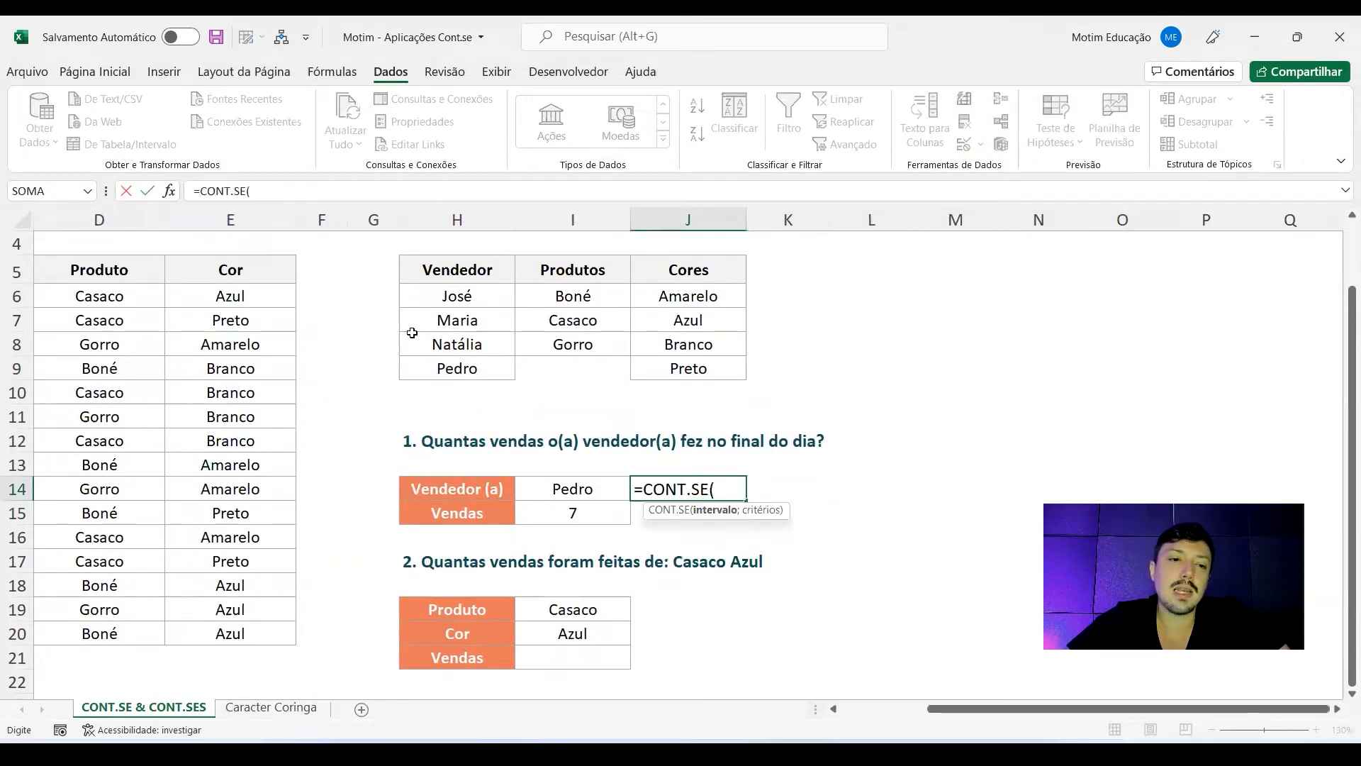
left_click(86, 243)
key("Left")
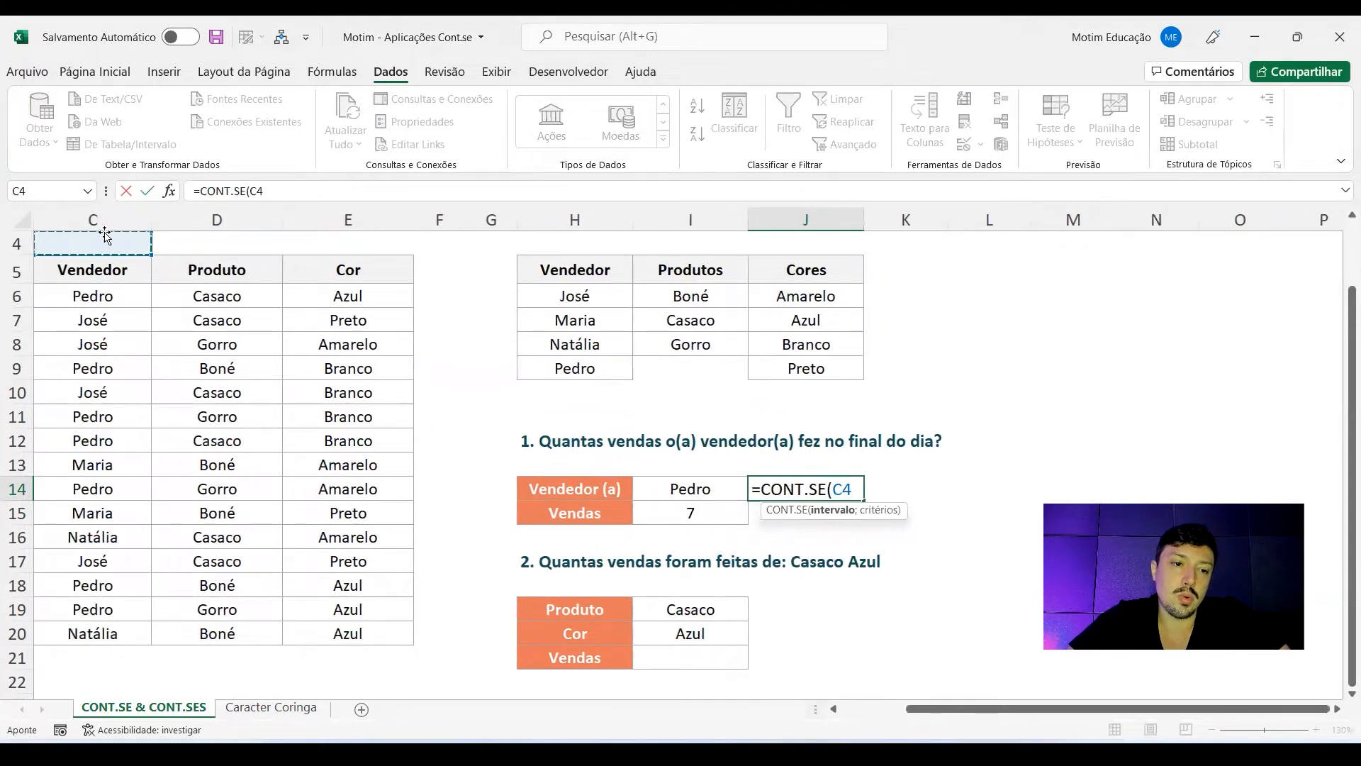
left_click(105, 222)
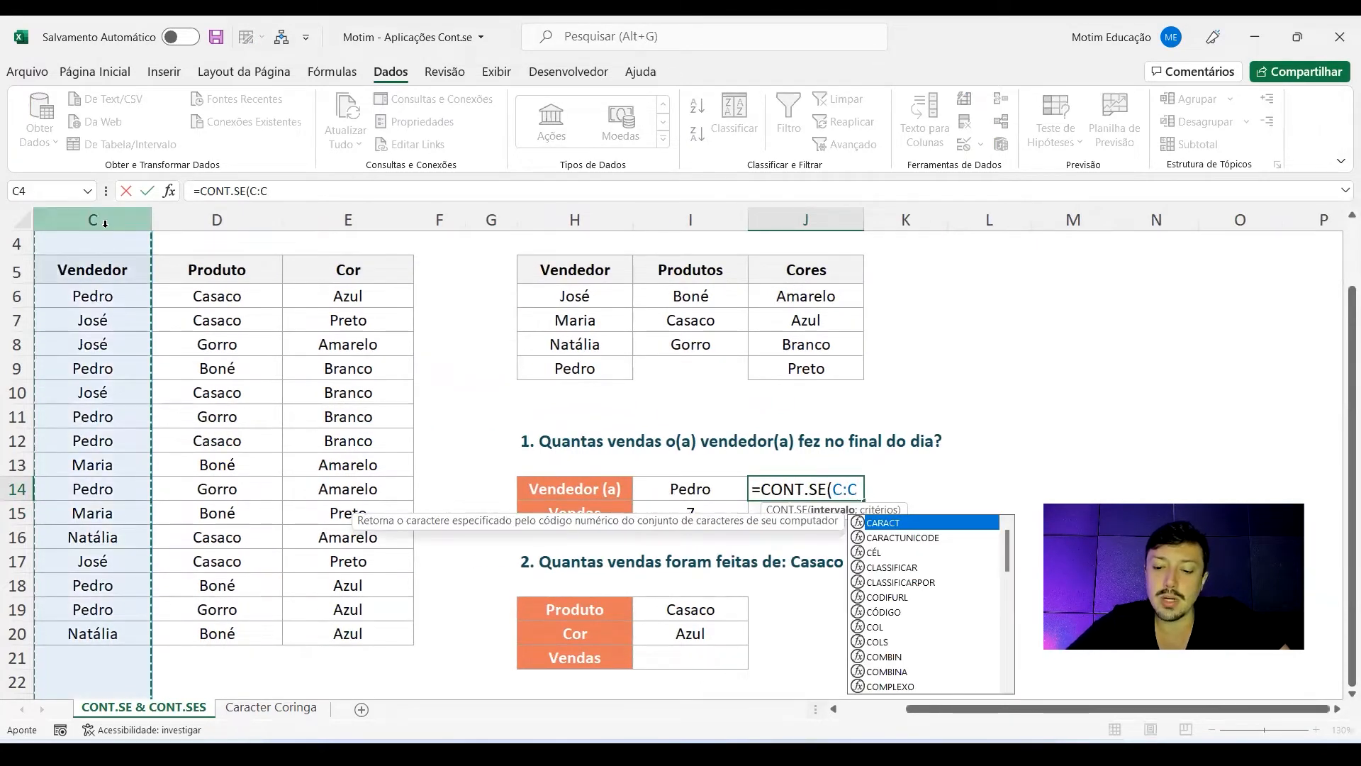
type(";")
left_click(721, 490)
type(";")
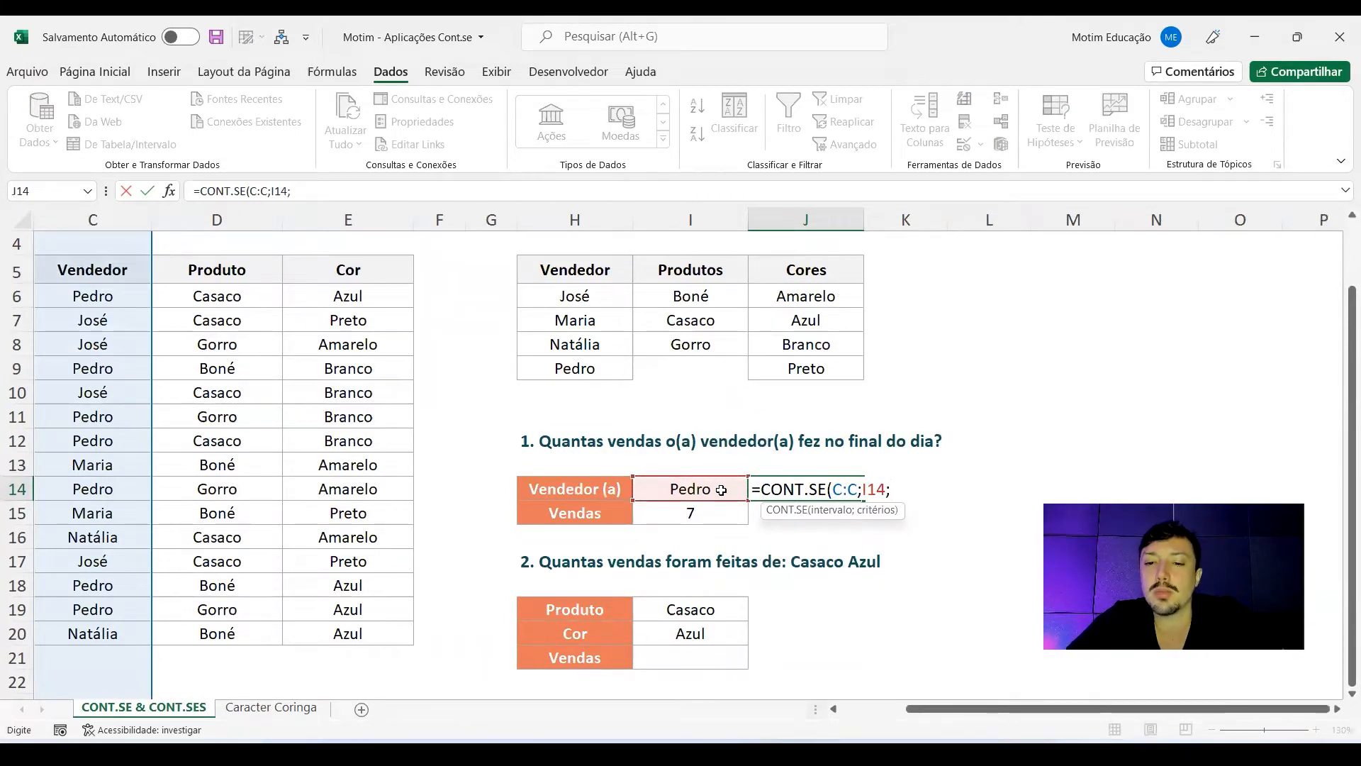
key("Escape")
Enter a CONT.SES formula in J14 that counts the entries in column C matching I14
type("=co")
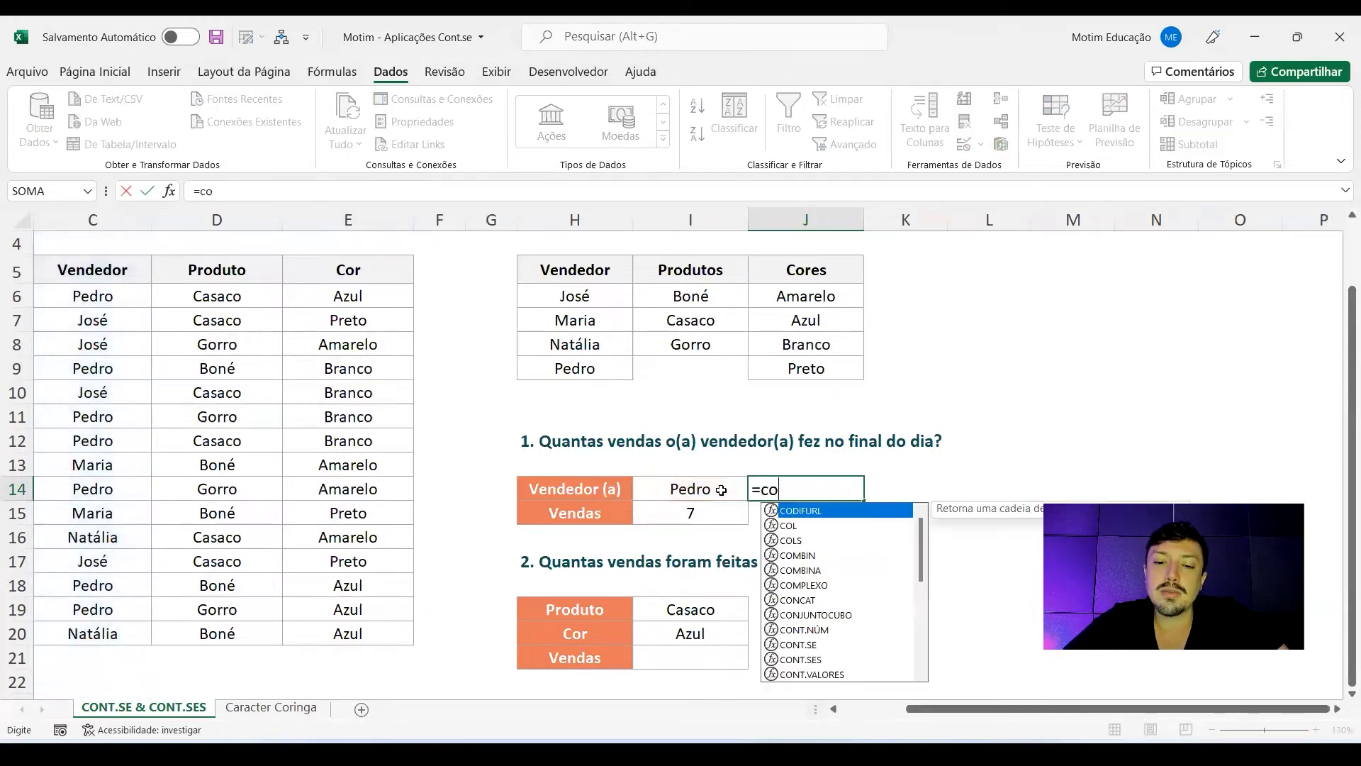
type("nt.ses")
key("Tab")
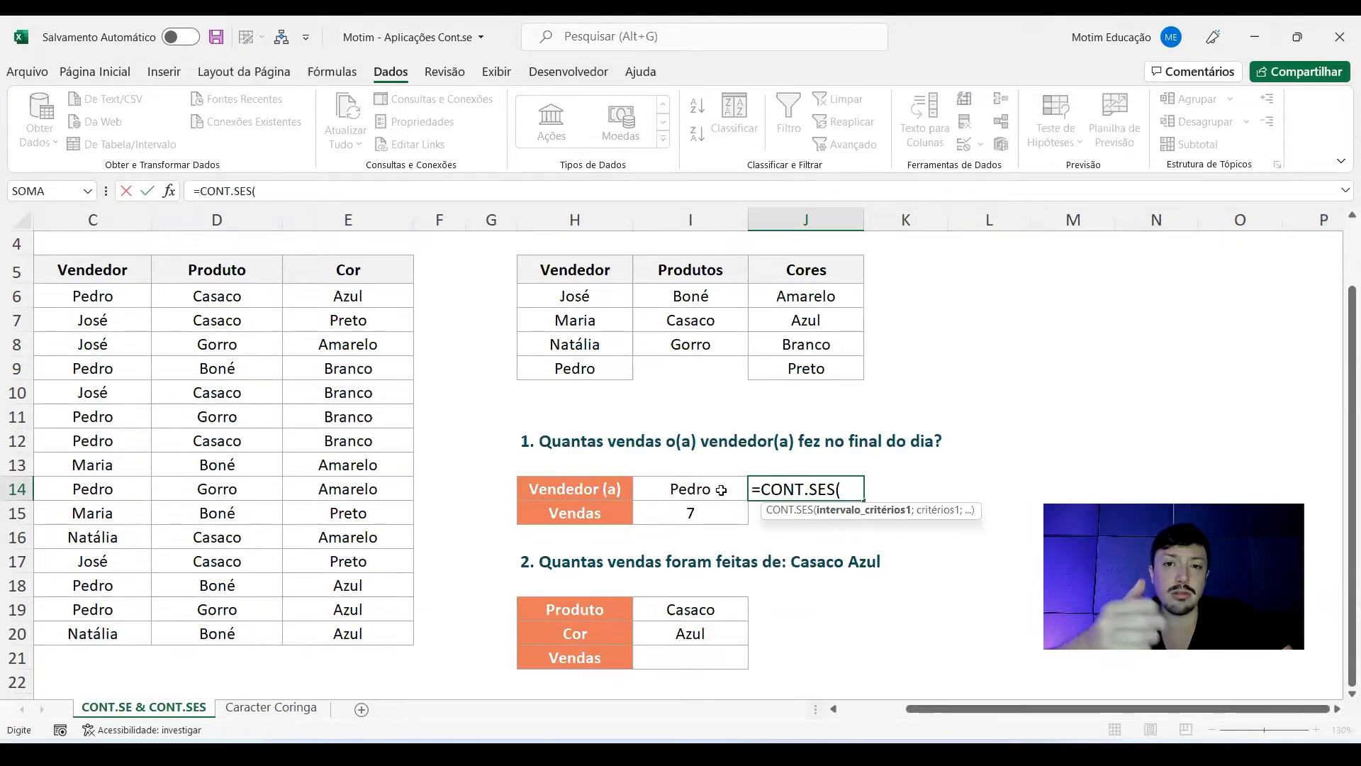
left_click(92, 220)
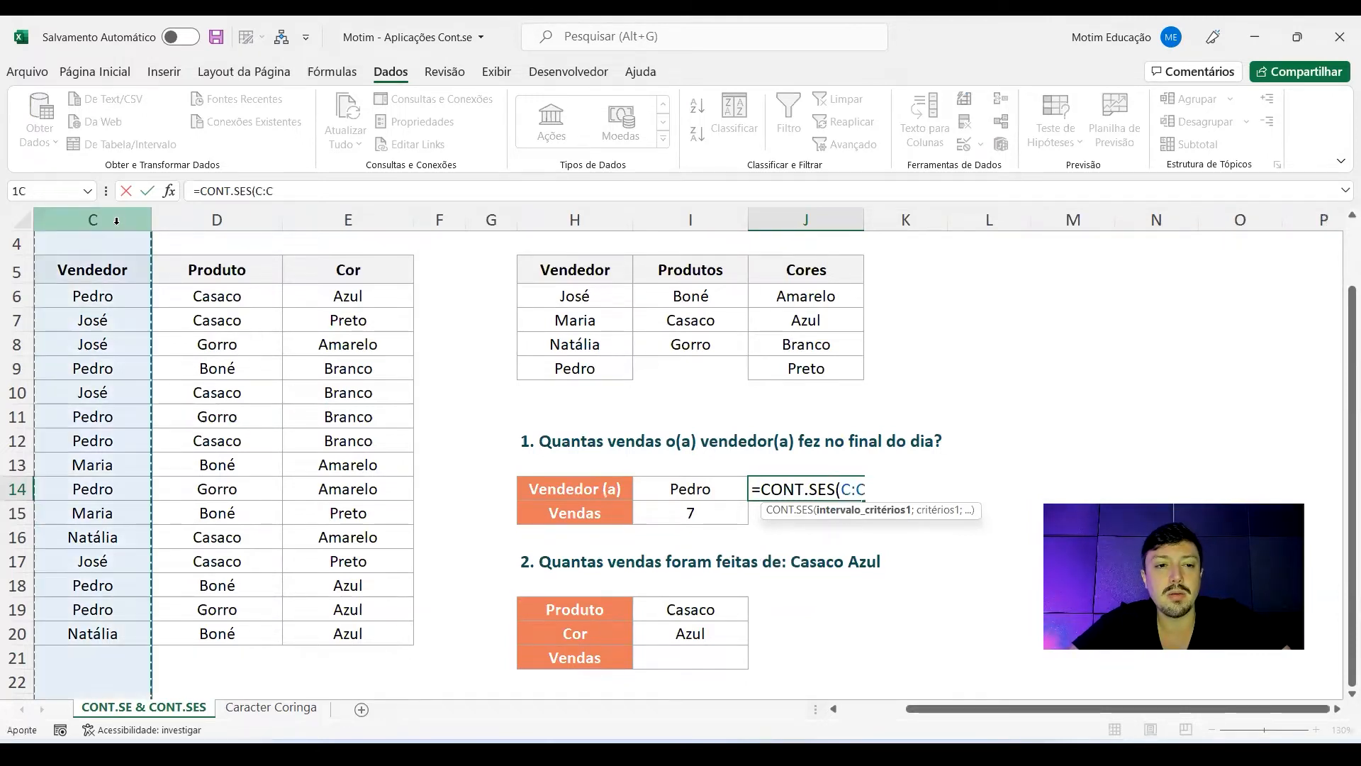
type(";")
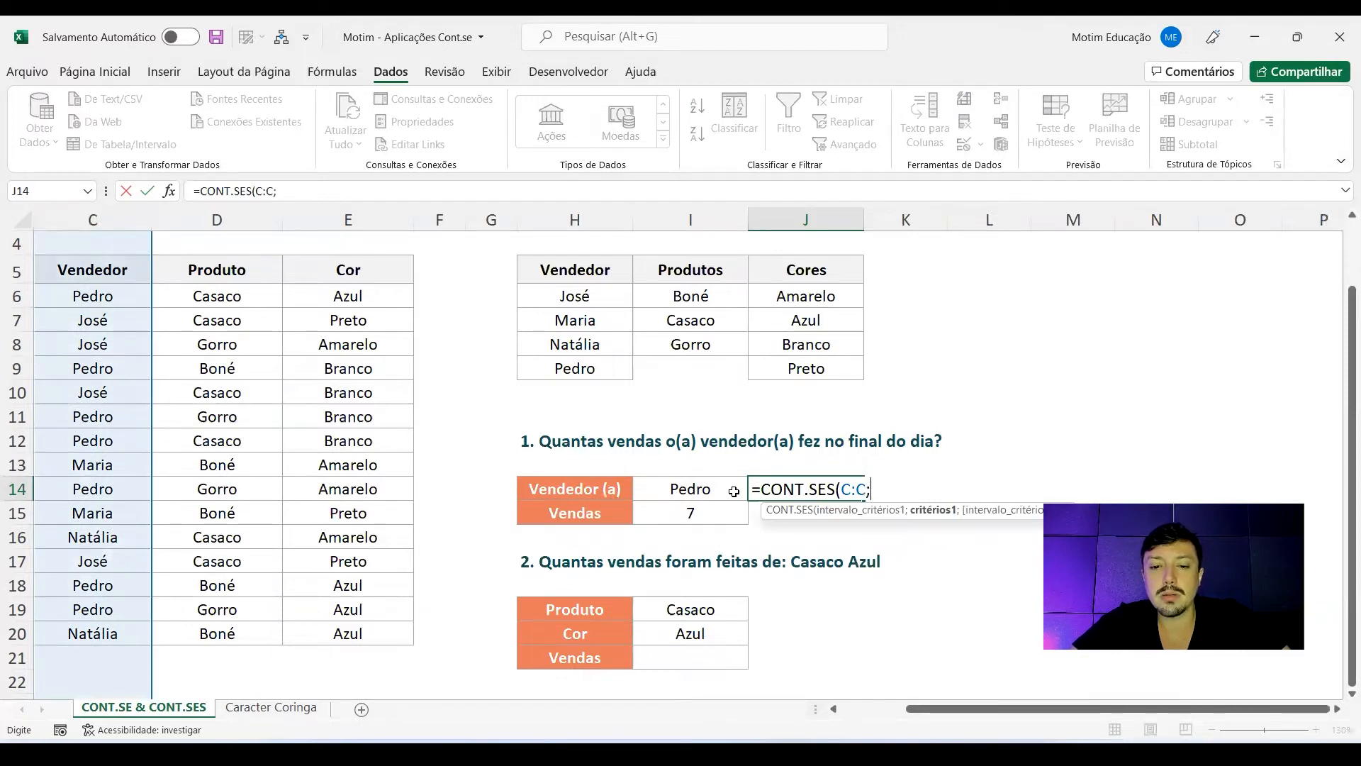
left_click(730, 488)
key("Return")
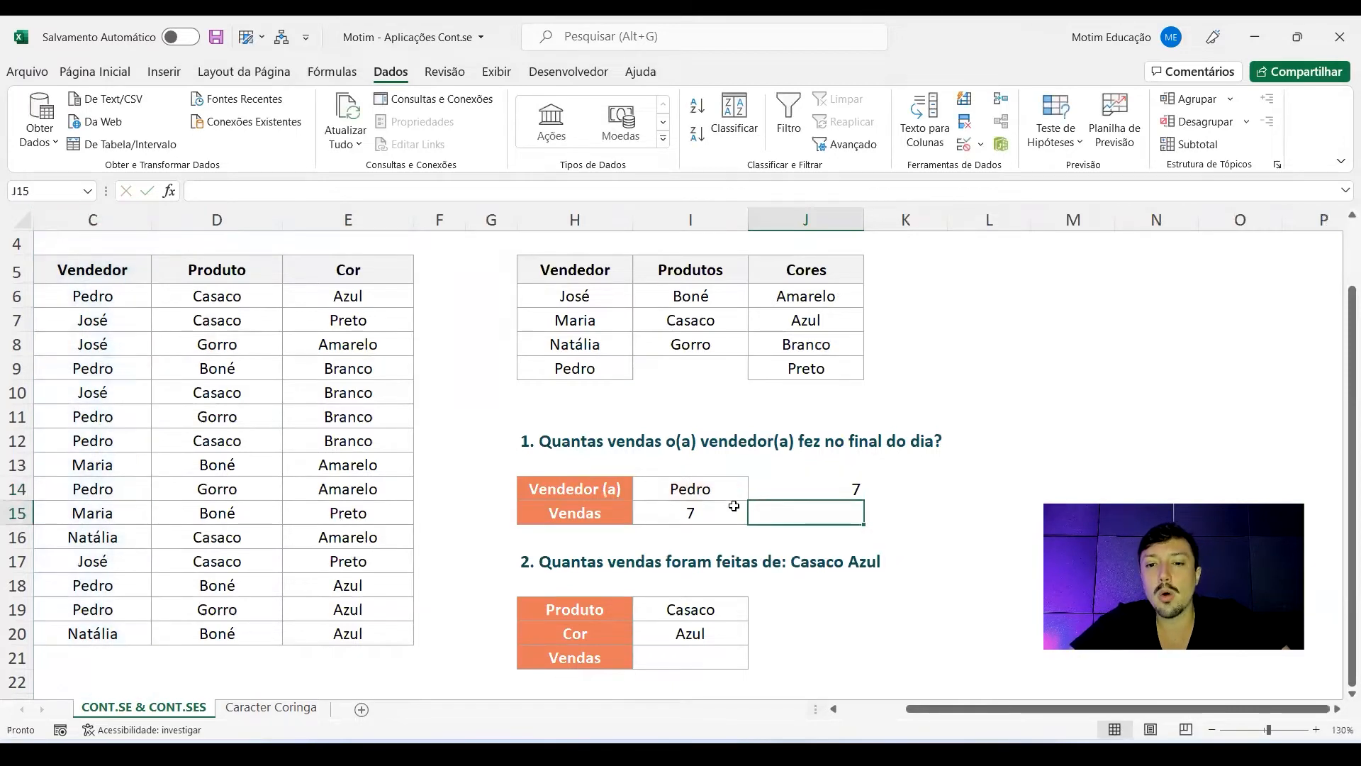
Extend the CONT.SES formula in J14 with column D as second range and "Casaco" as its criterion
left_click(836, 476)
double_click(853, 482)
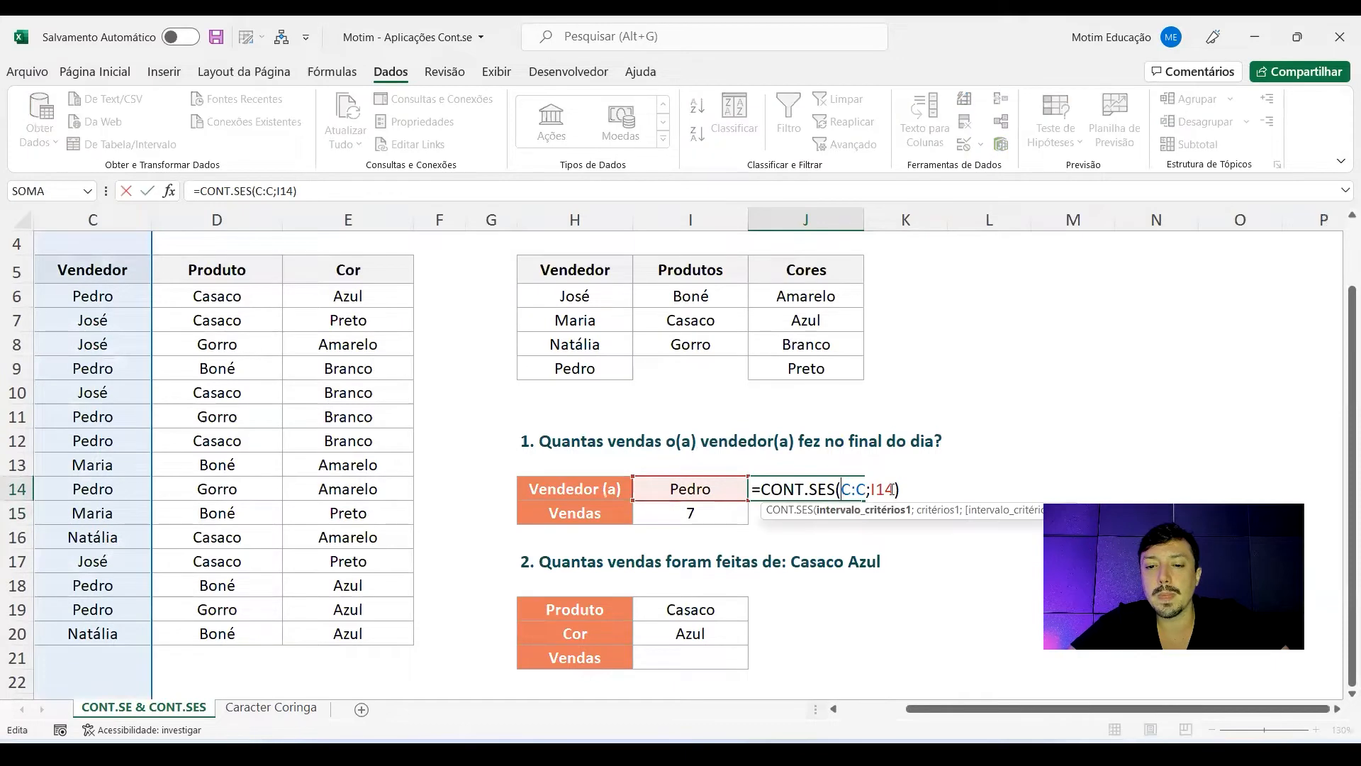
left_click(891, 489)
type(";")
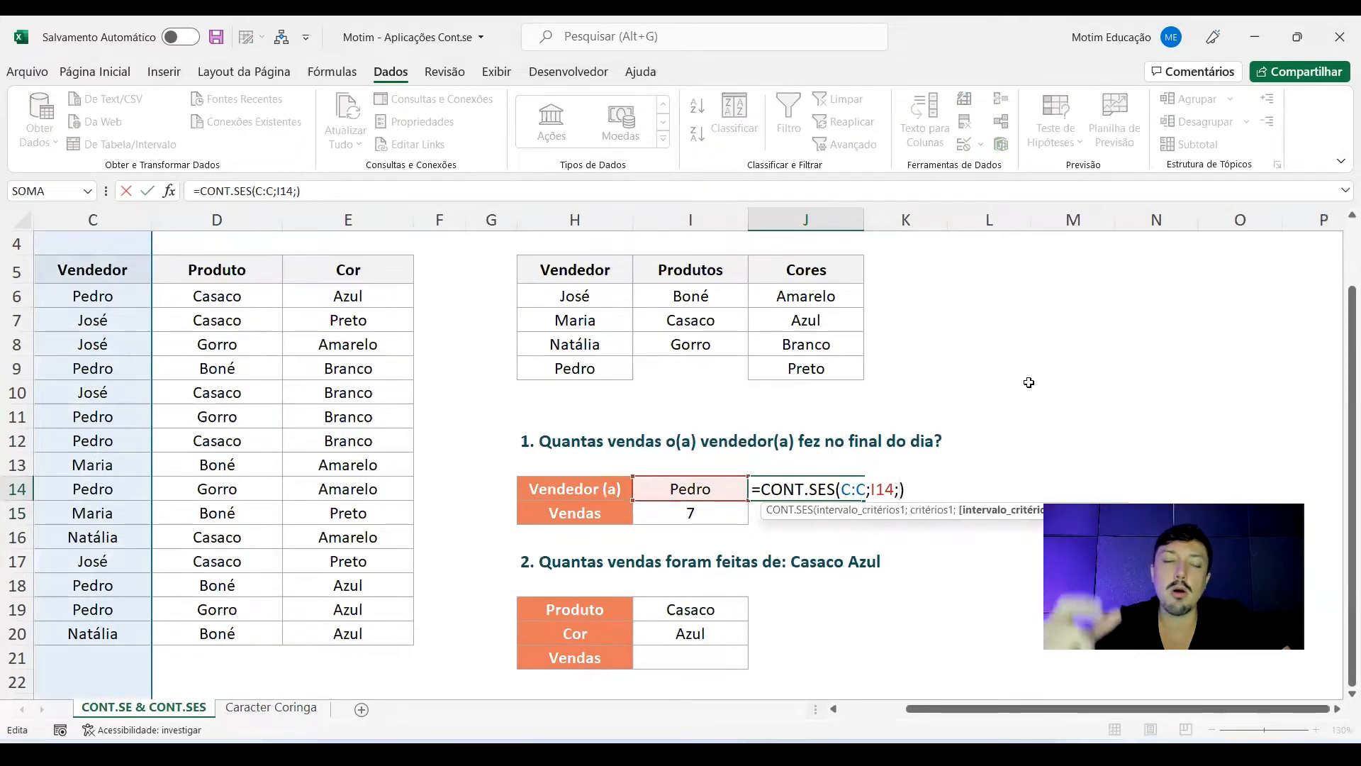
left_click(209, 217)
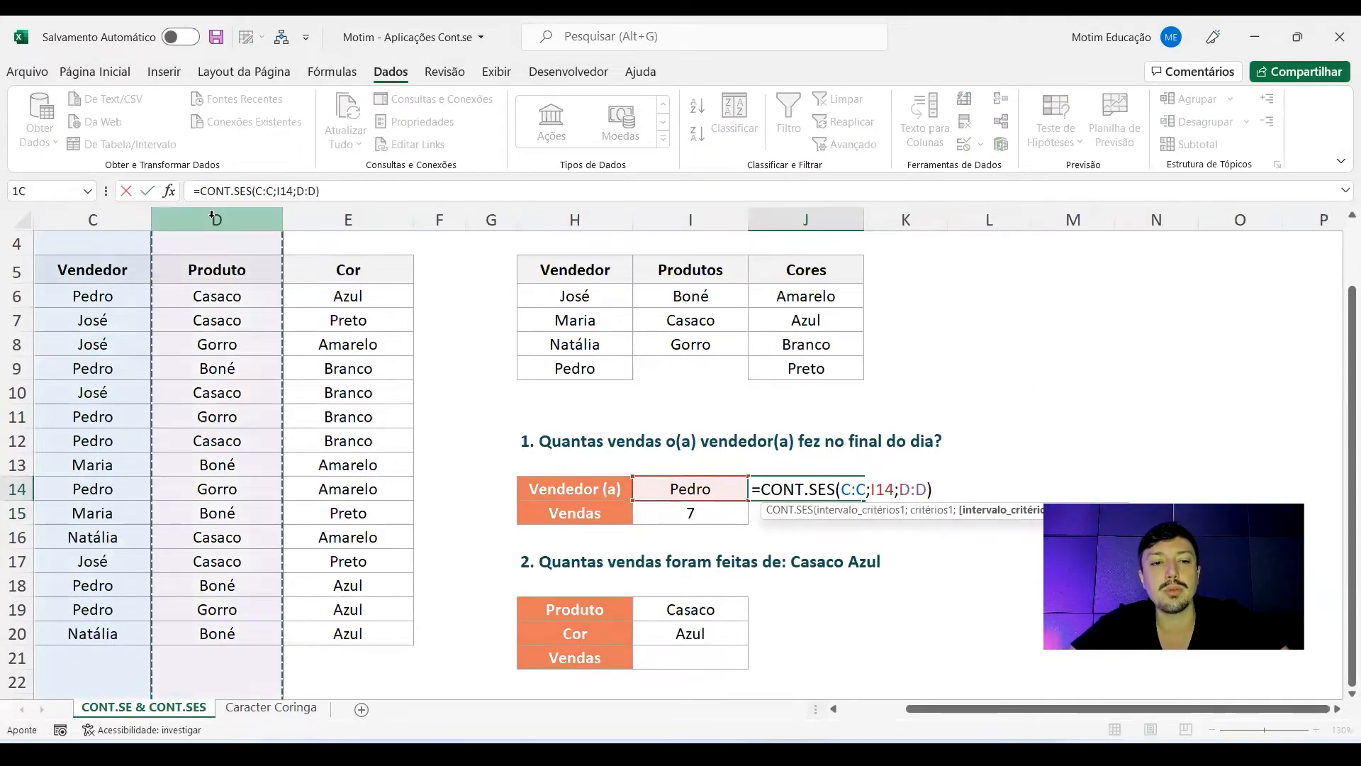
type(";")
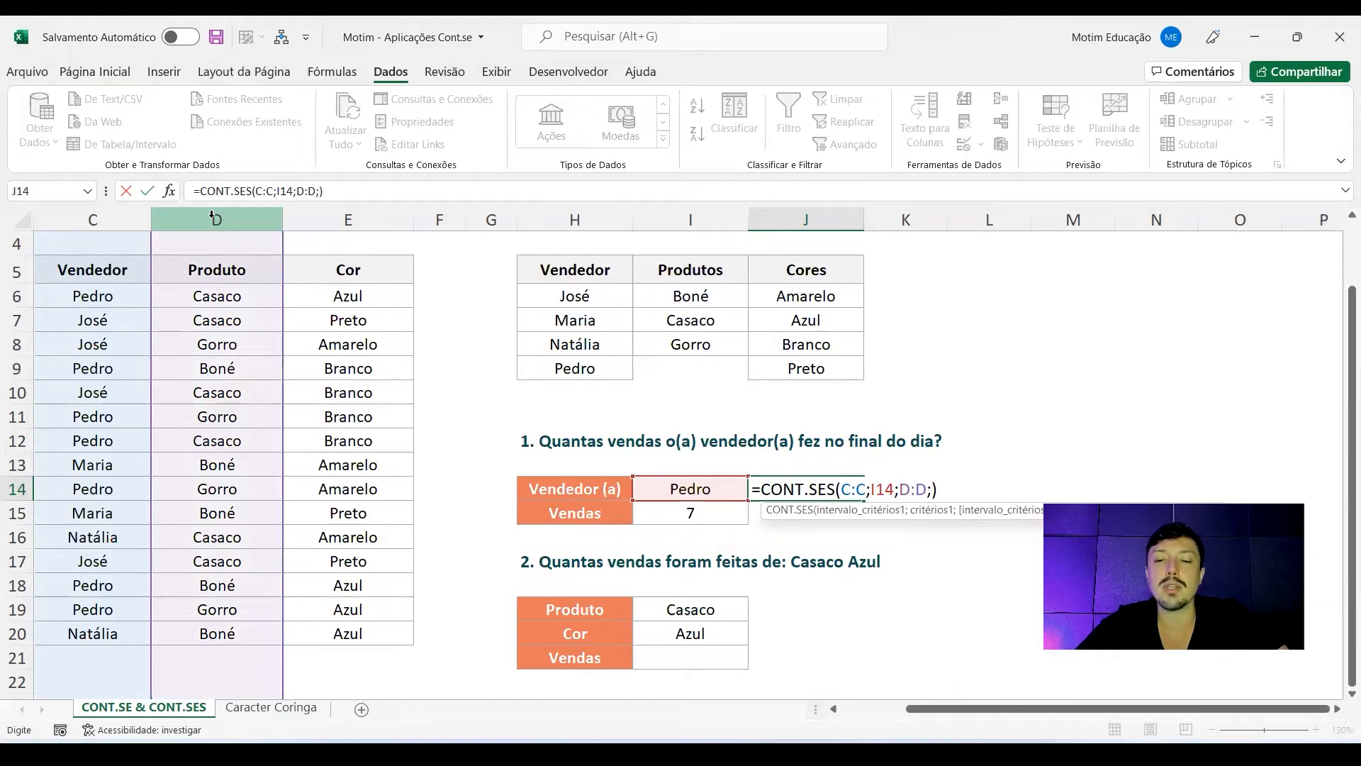
type("\"Casaco")
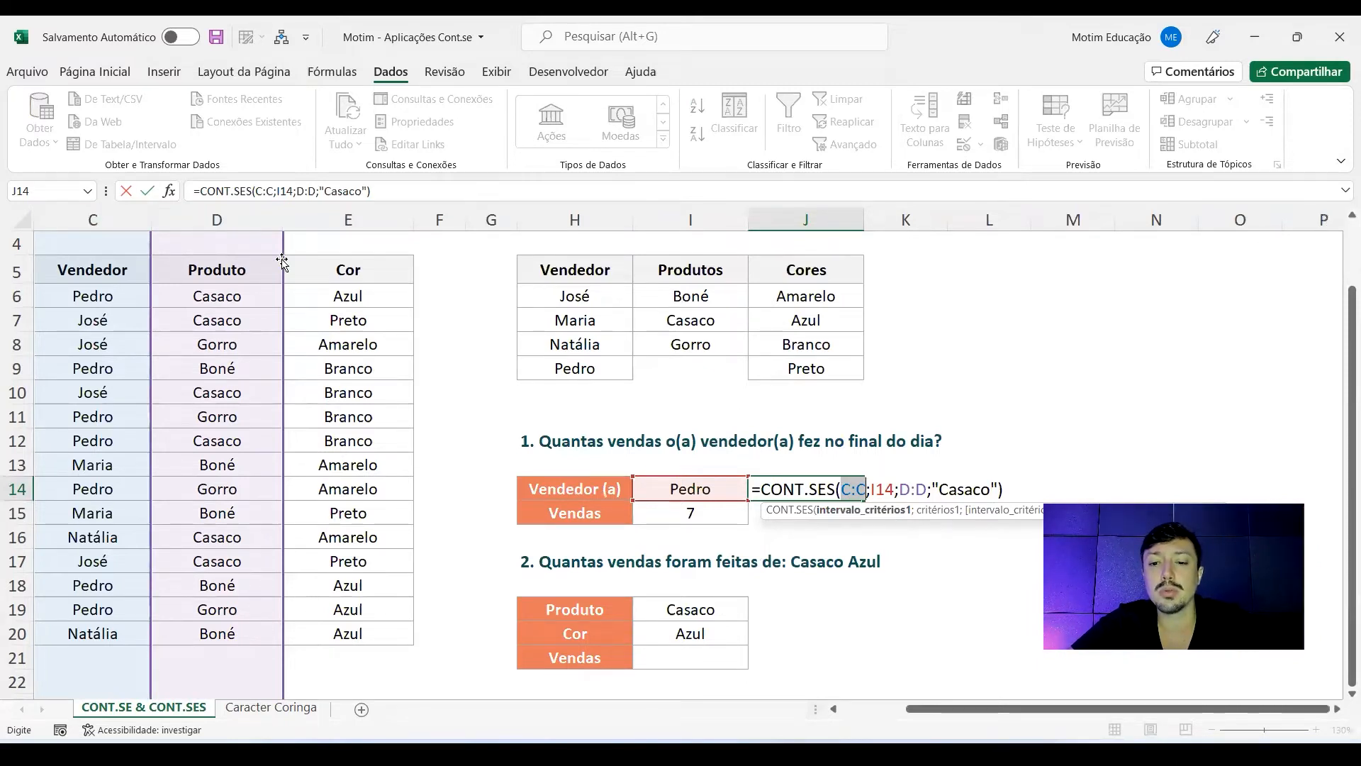
left_click(998, 489)
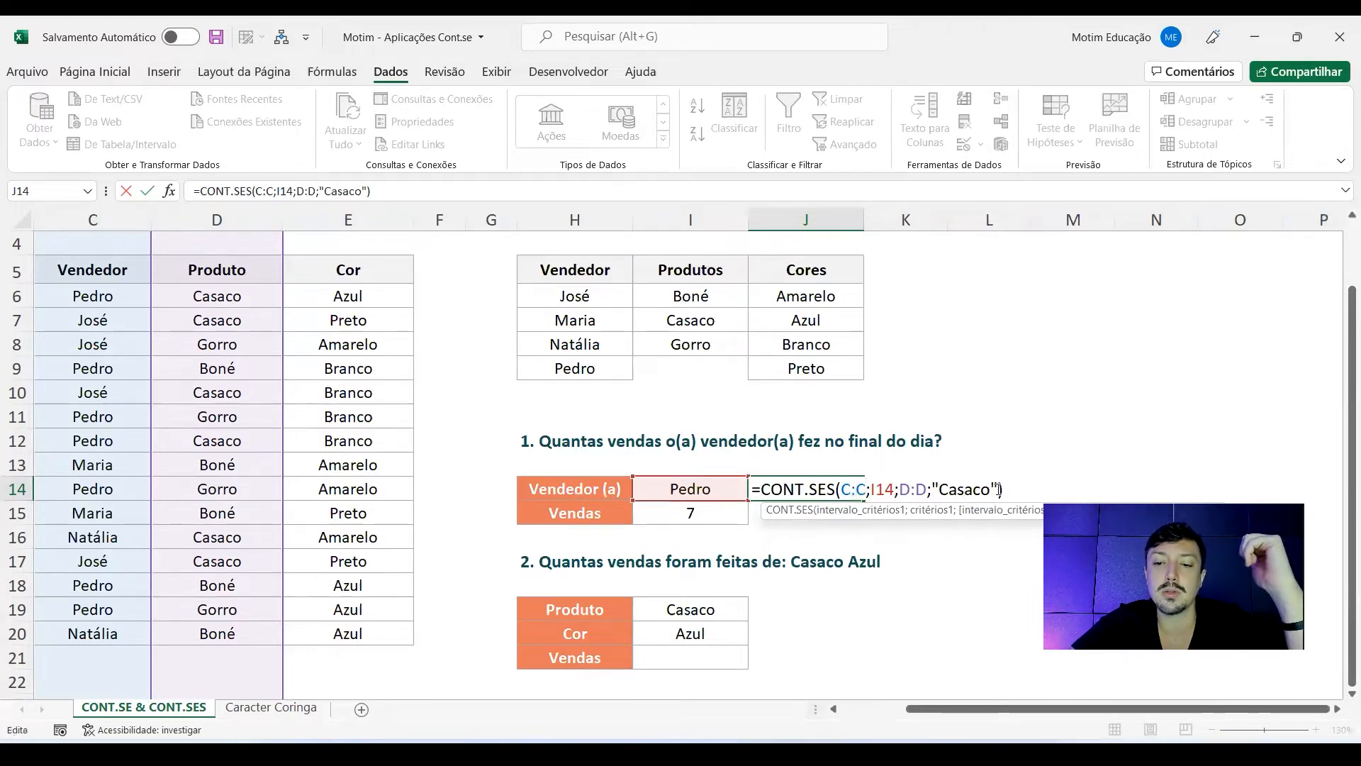
key("Return")
Extend the CONT.SES formula in J14 with column E as third range and "Azul" as its criterion
key("Up")
key("F2")
type("2")
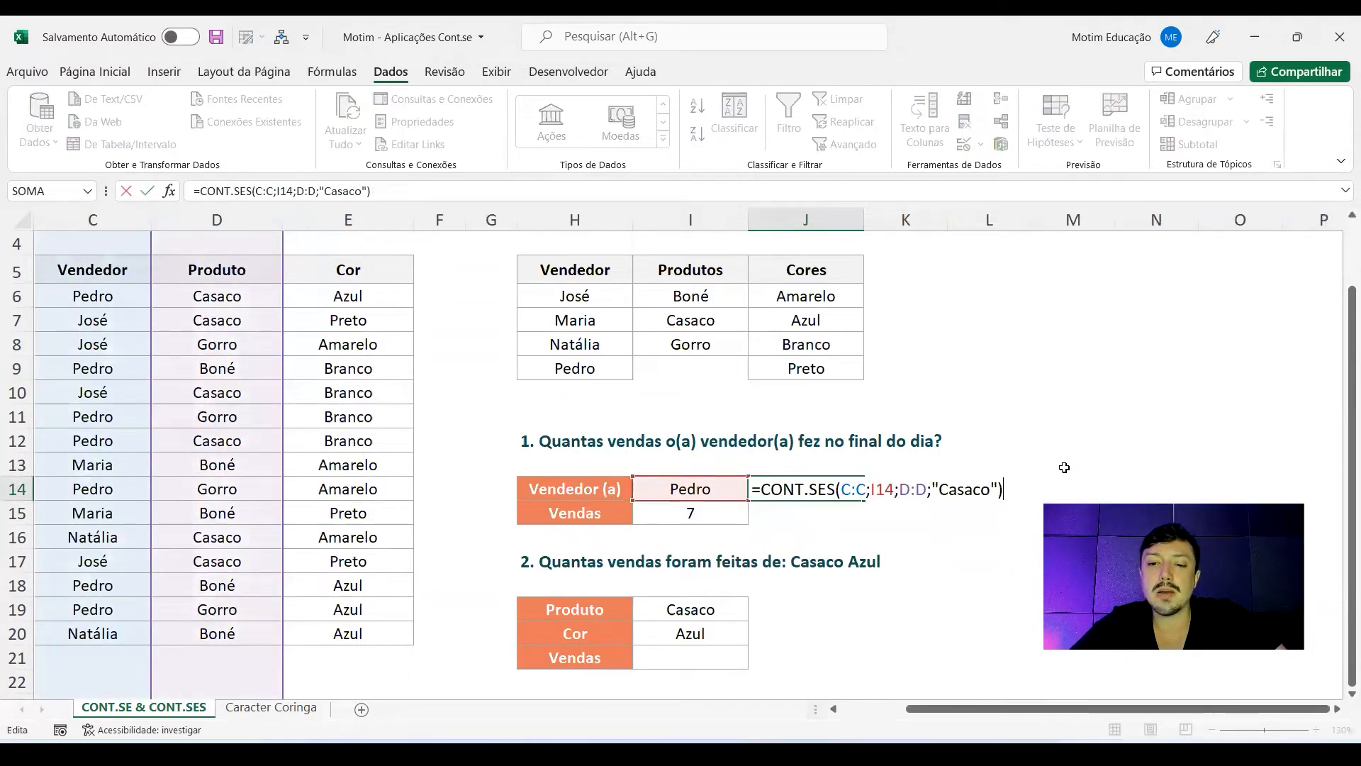
key("BackSpace")
type(";")
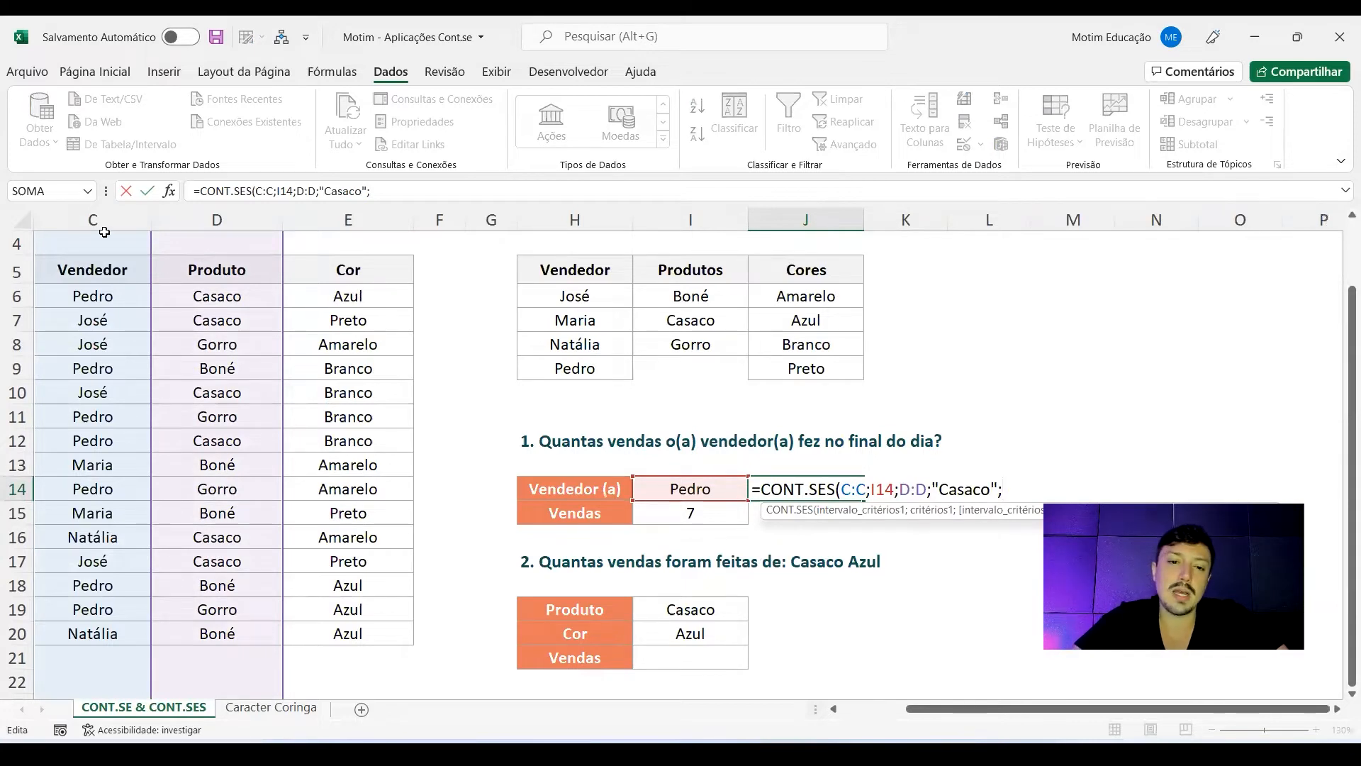
left_click(348, 216)
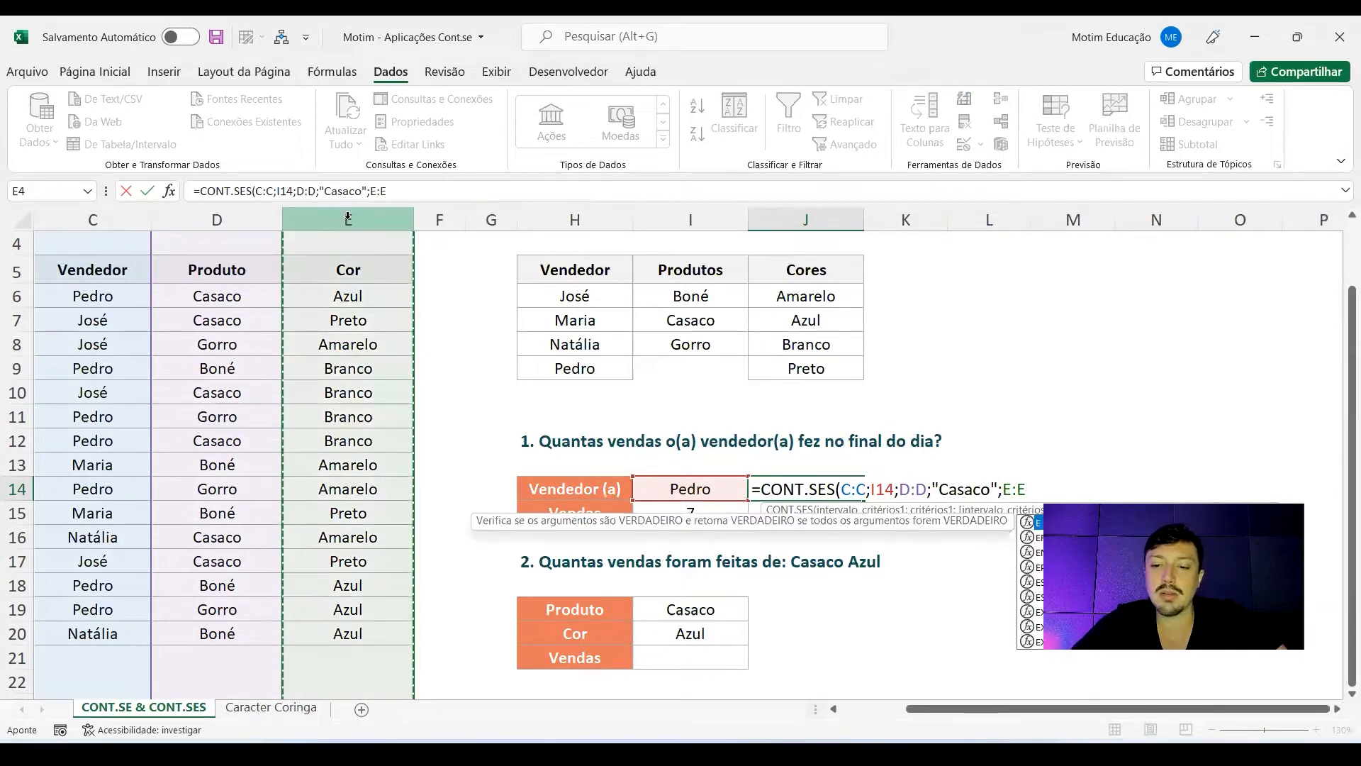
type(";\"Azul\"")
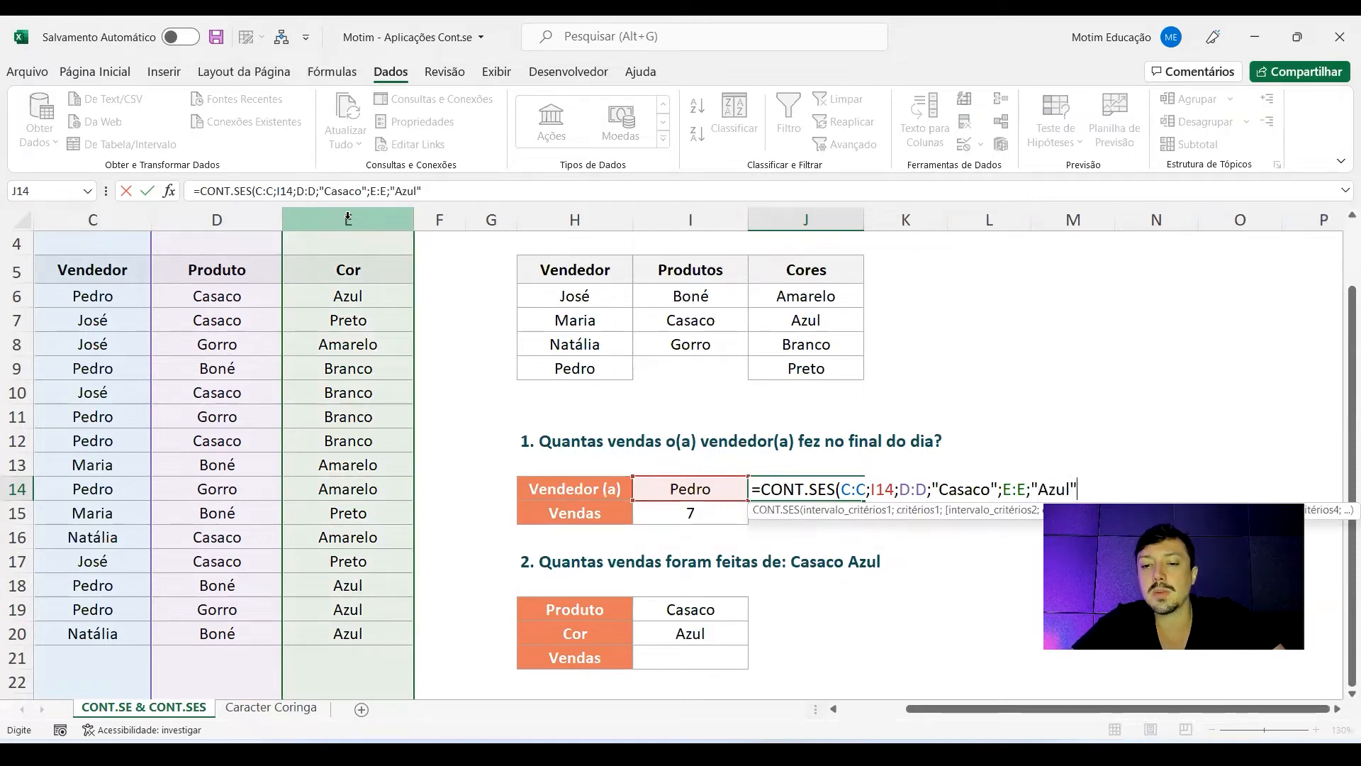
type(")")
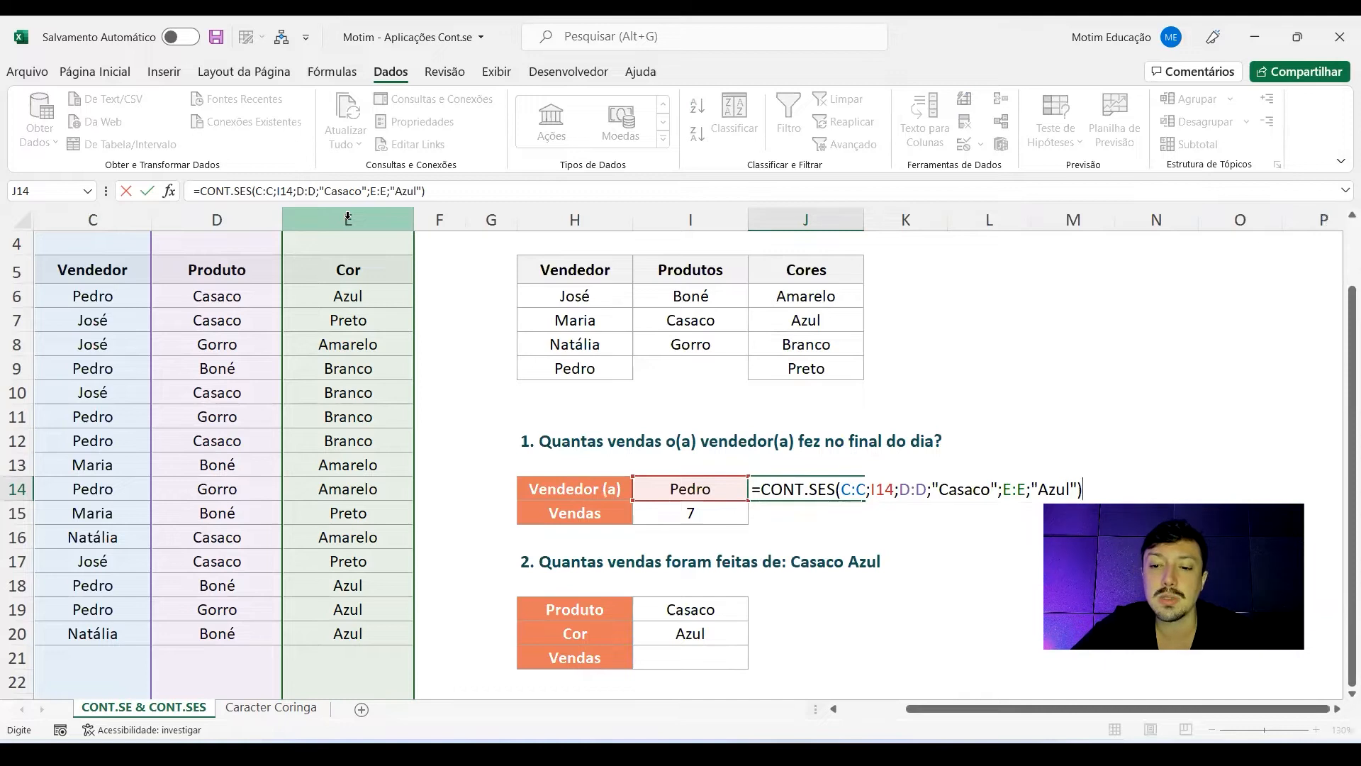
key("Return")
Format the CONT.SES result in J14 with red font color and italics
left_click(823, 492)
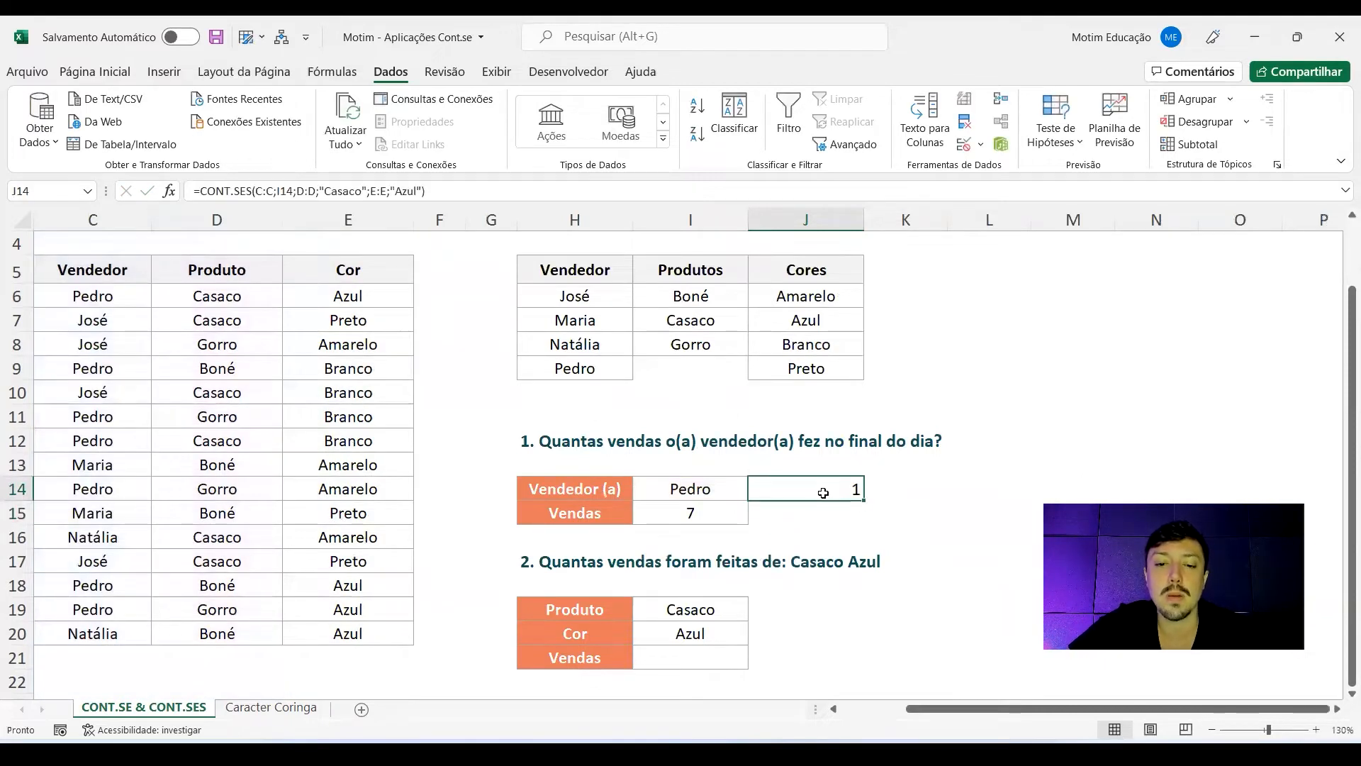
left_click_drag(826, 469, 826, 506)
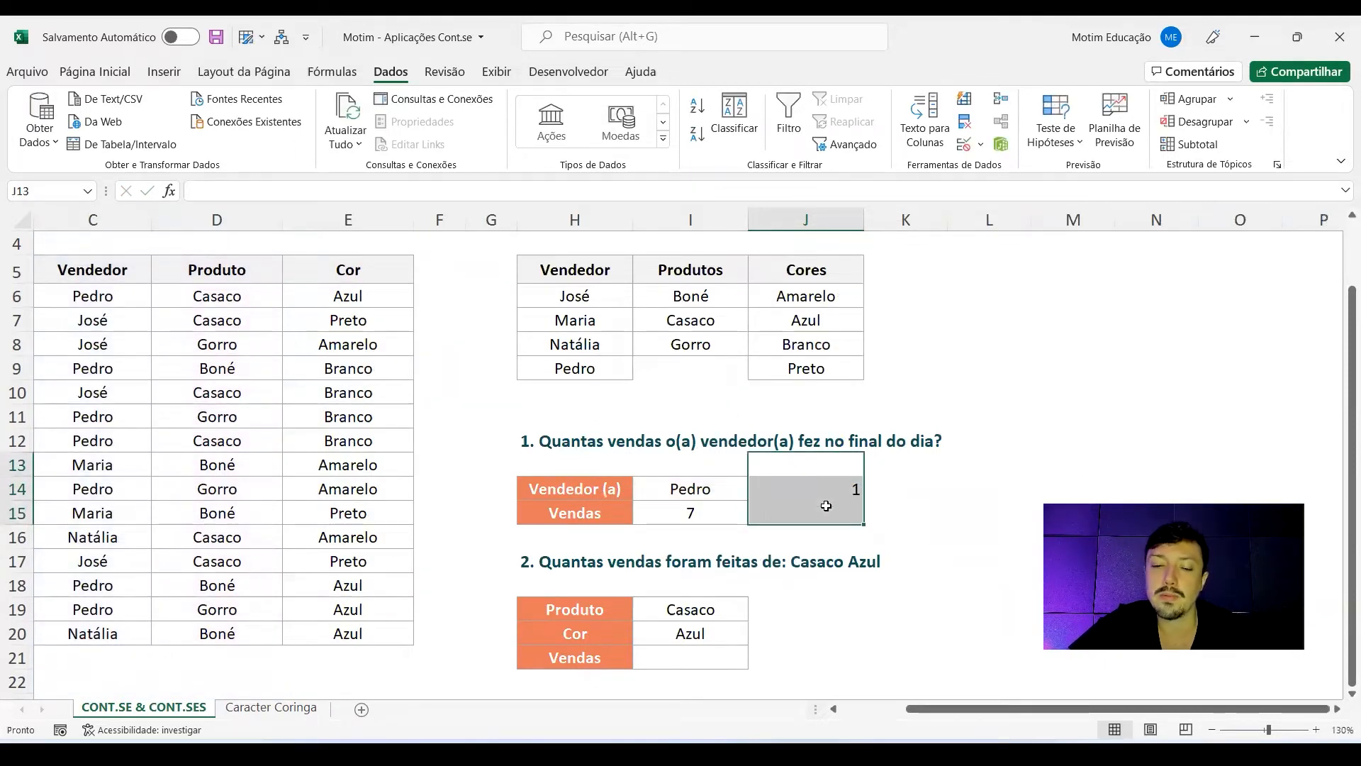
left_click(833, 492)
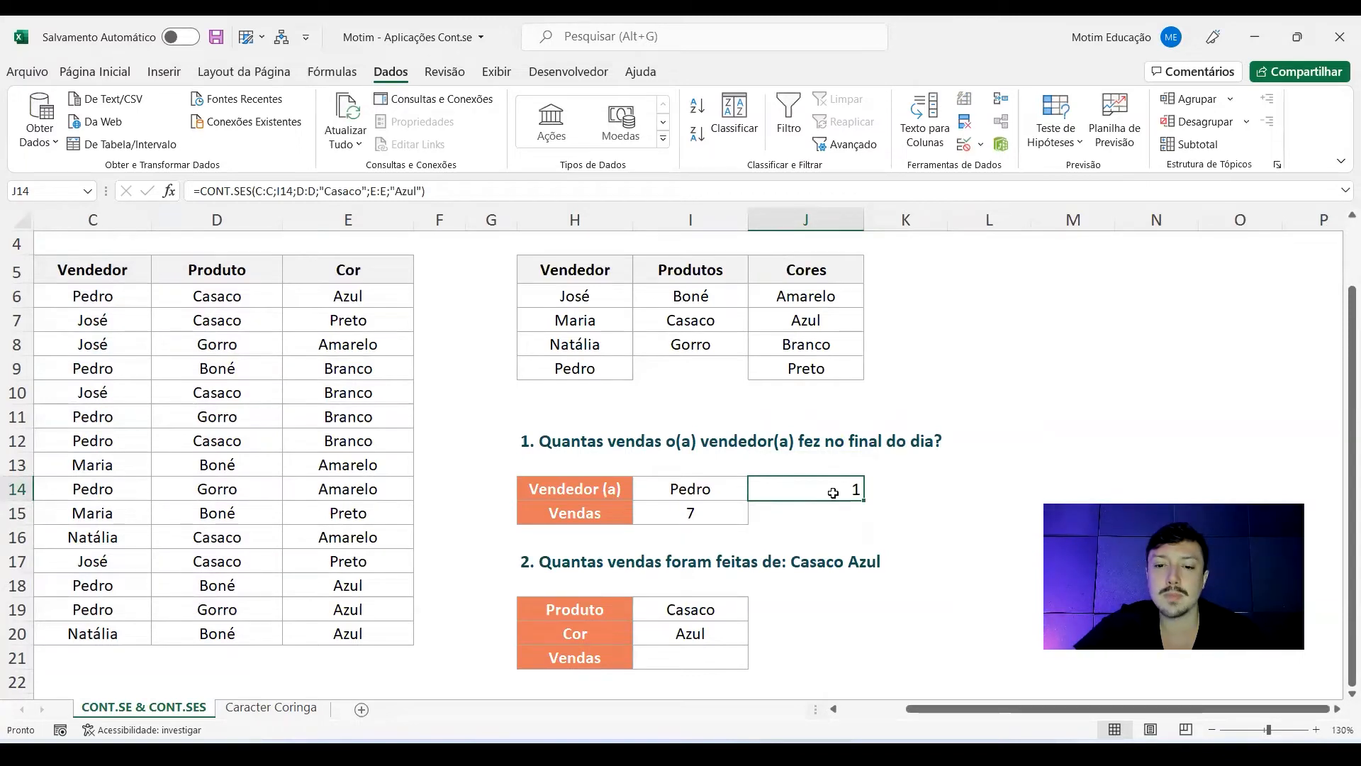
left_click(91, 70)
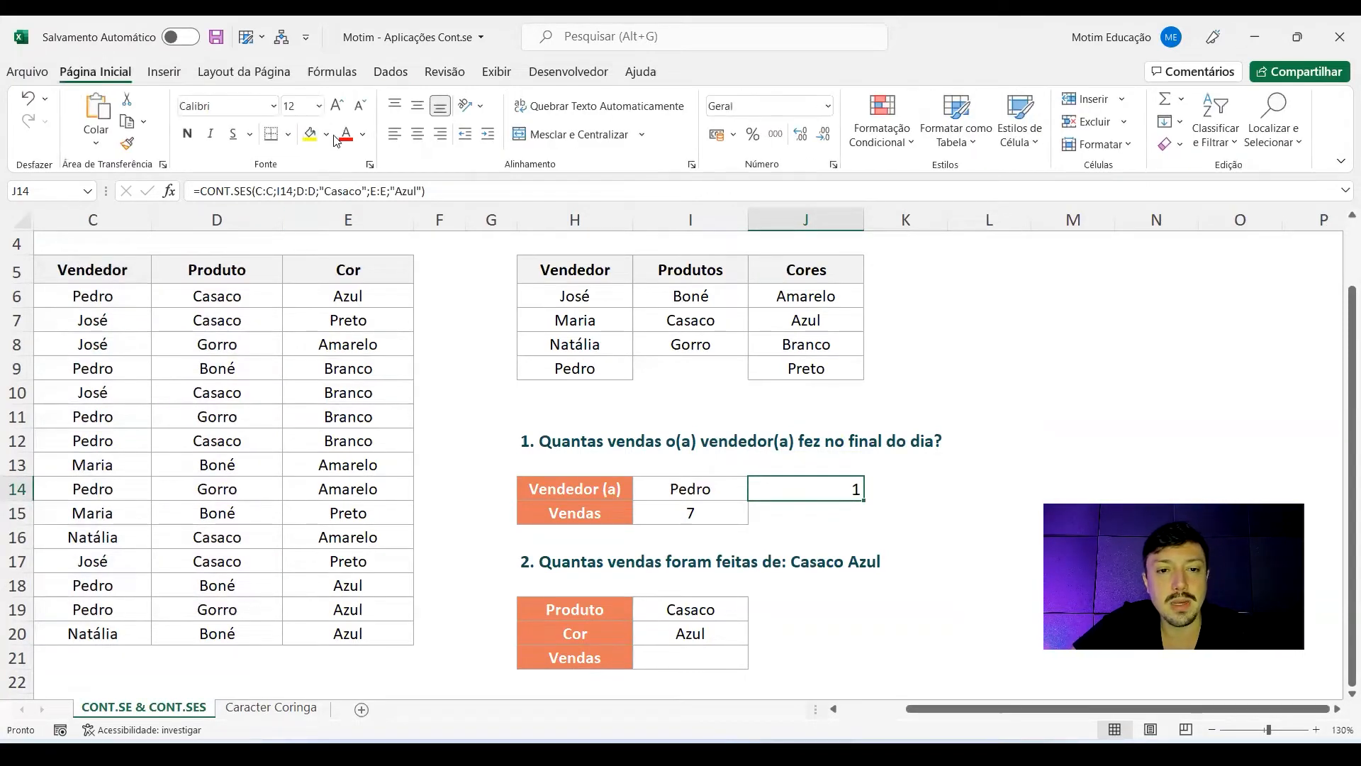
left_click(345, 134)
key("ctrl+i")
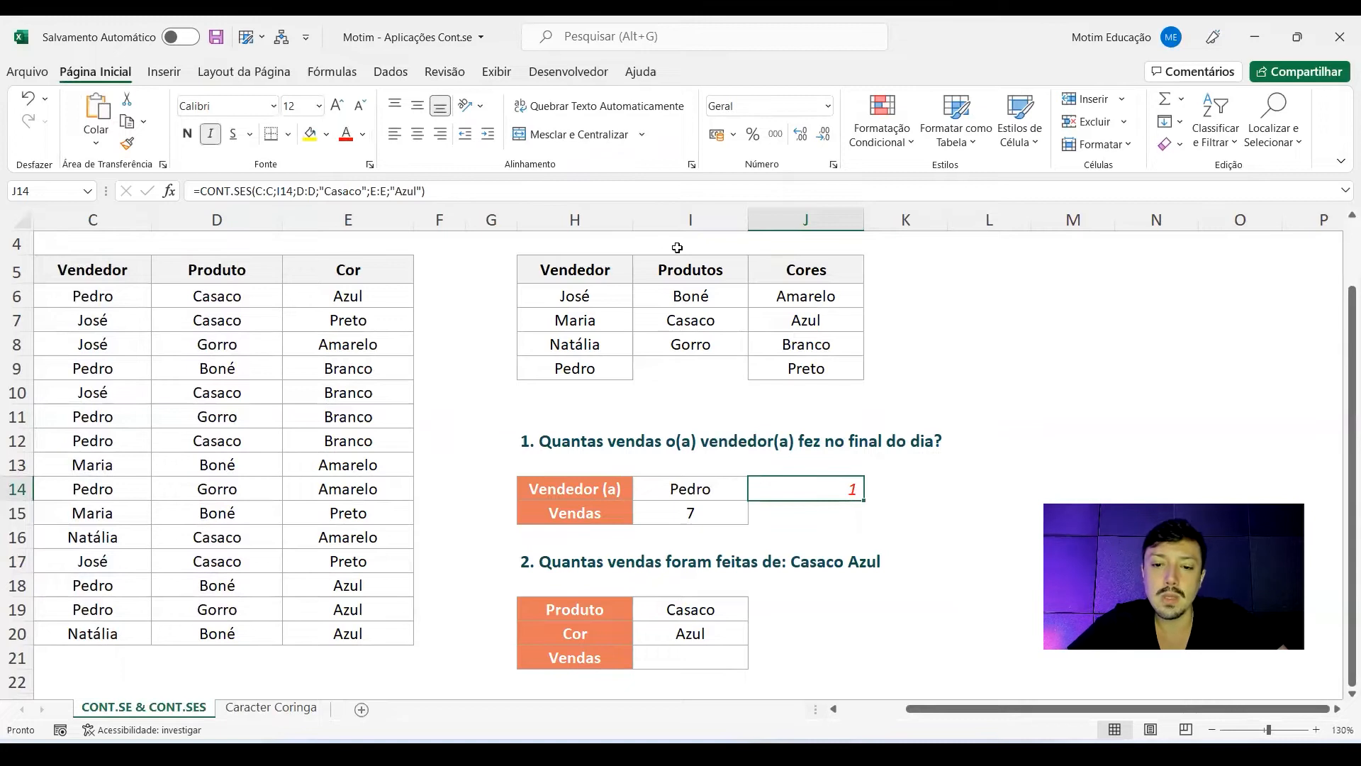
Start a CONT.SES formula in I21 with column D as the first range and I19 as its criterion
scroll(725, 528, "down", 3)
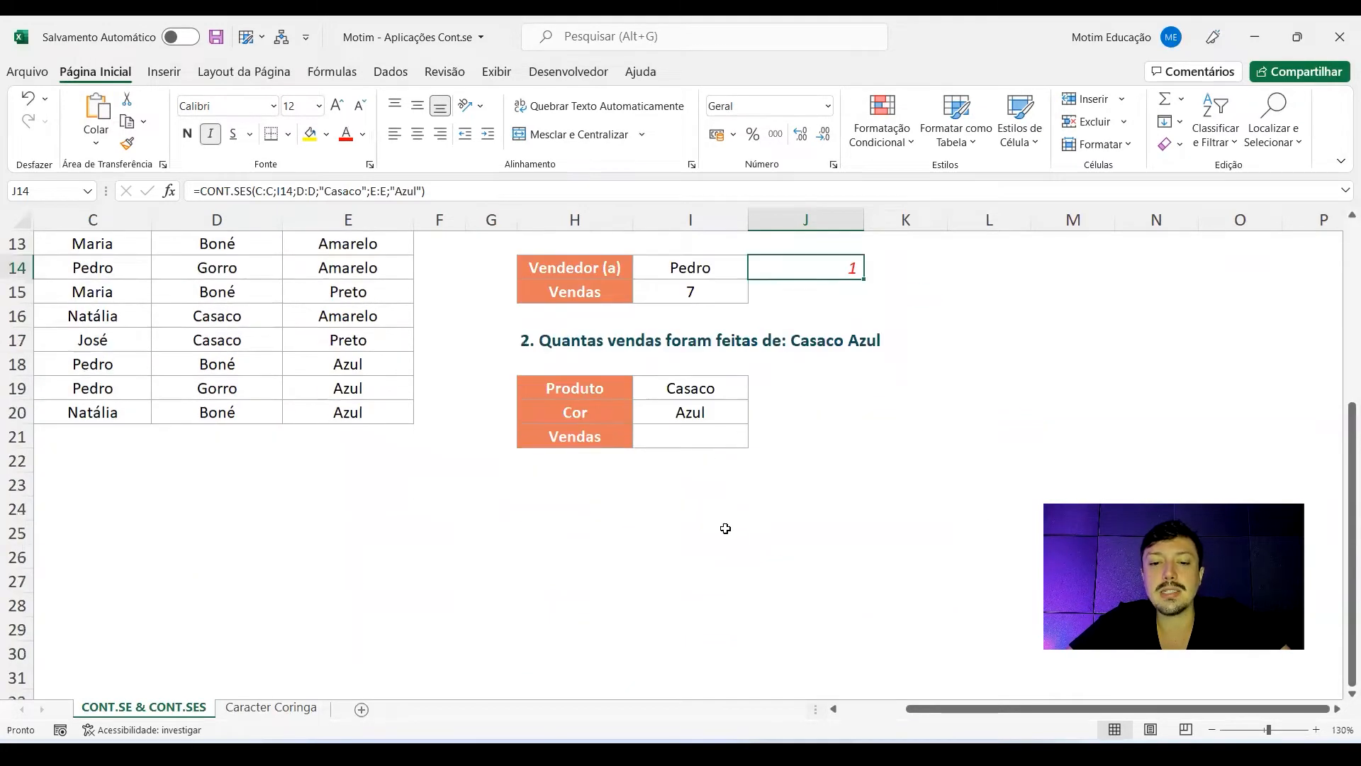
left_click(686, 435)
left_click(669, 389)
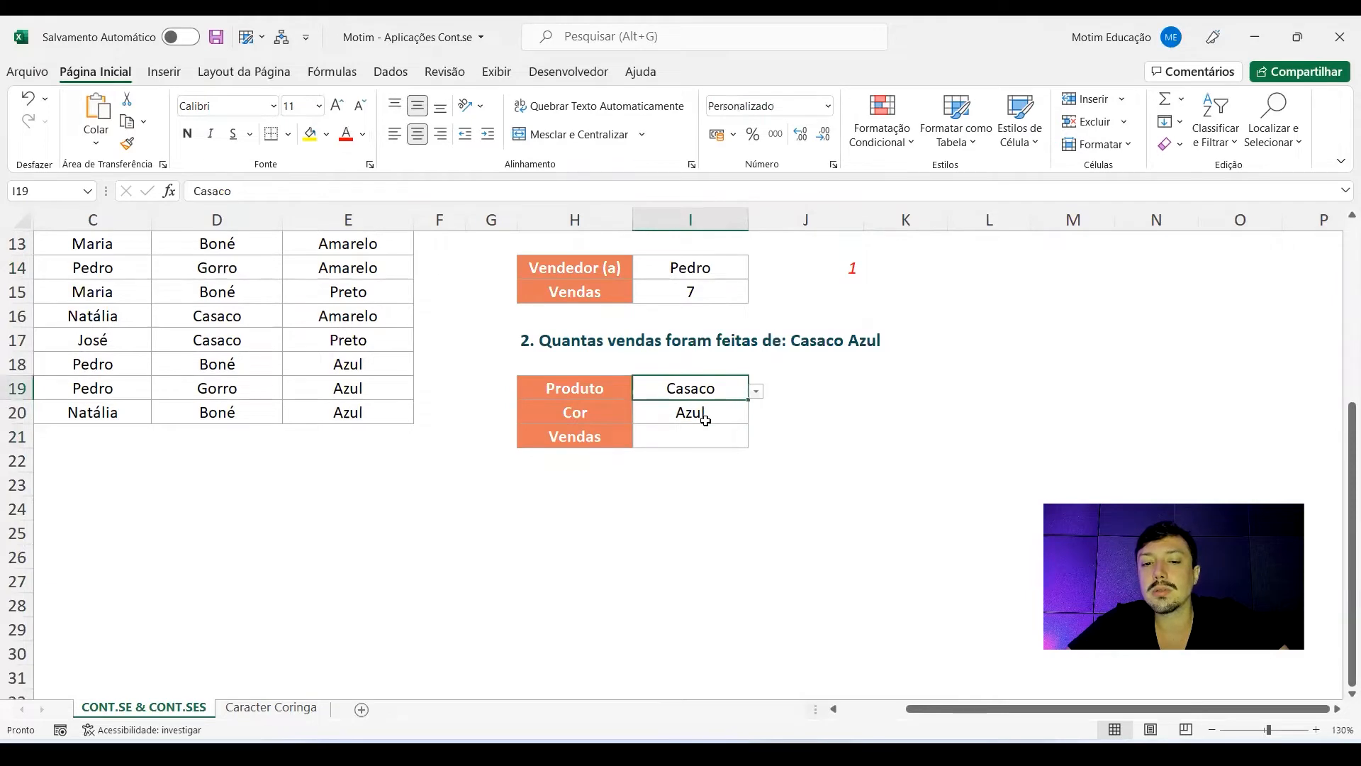
left_click(706, 419)
left_click(702, 447)
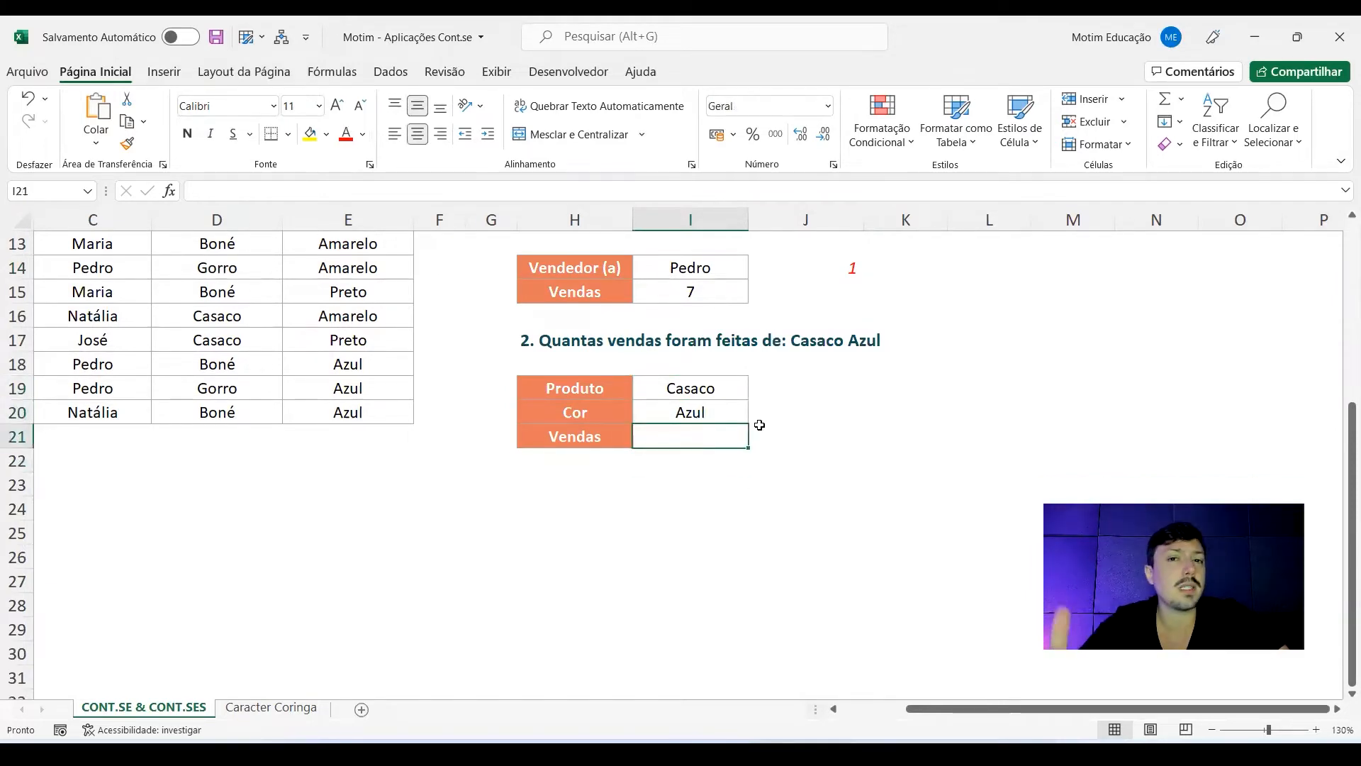
type("=cont.ses")
key("Tab")
scroll(307, 422, "up", 2)
left_click(209, 212)
scroll(234, 269, "up", 2)
scroll(258, 295, "down", 5)
scroll(292, 313, "up", 1)
type(";")
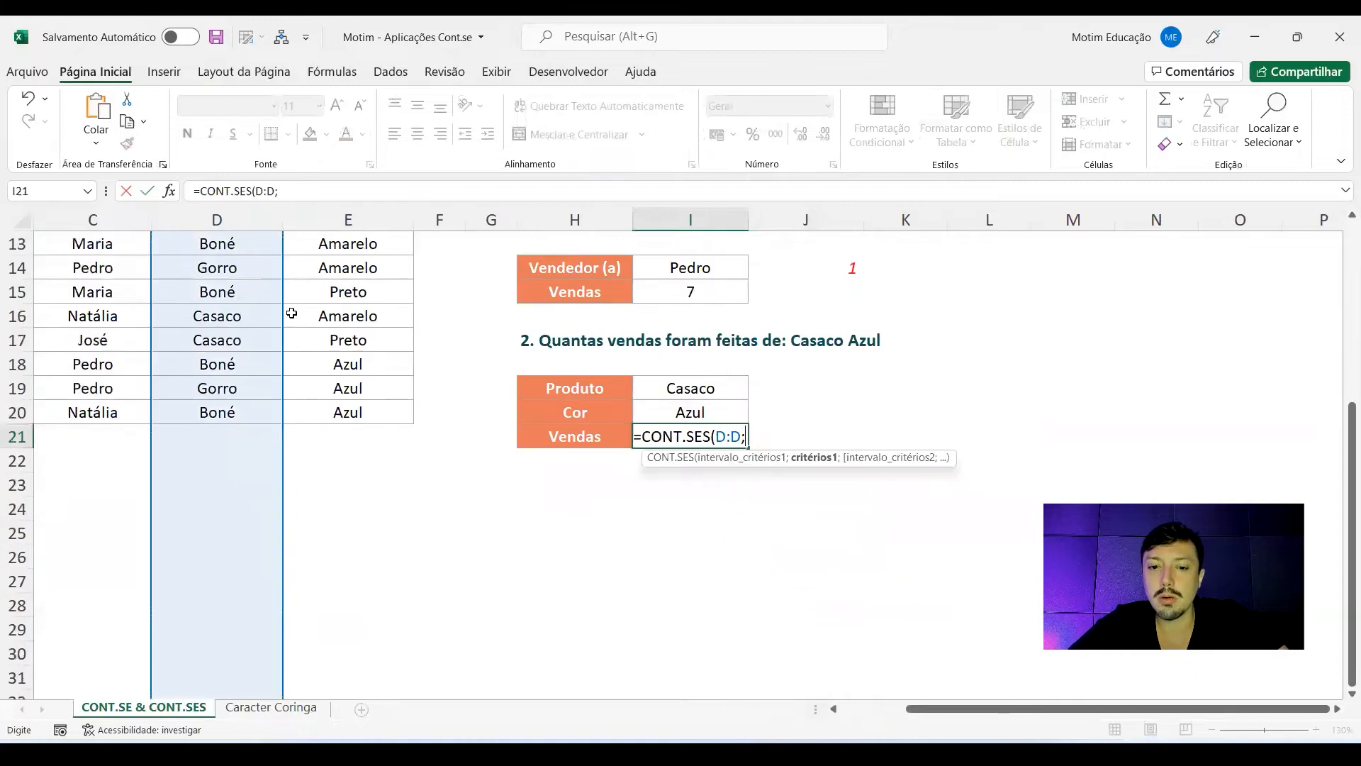
left_click(712, 392)
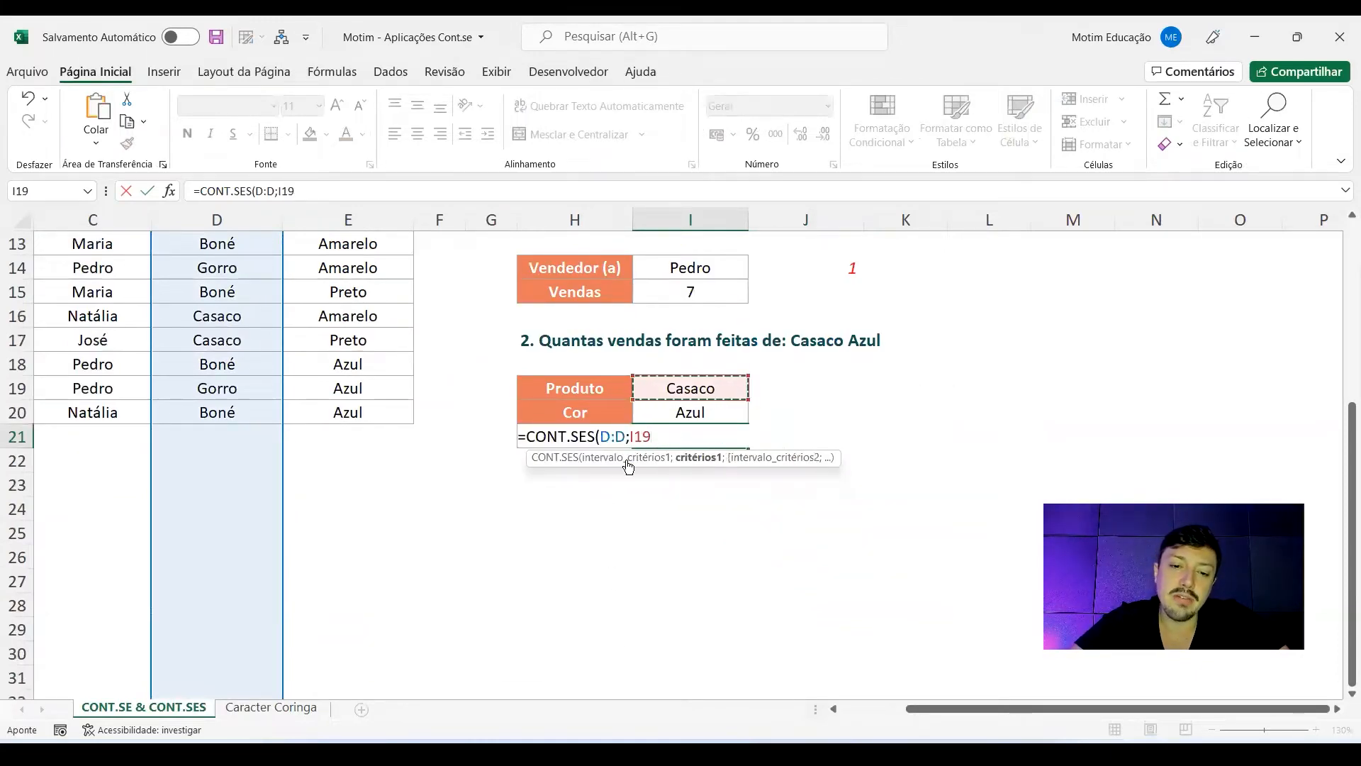
left_click(623, 457)
left_click(699, 457)
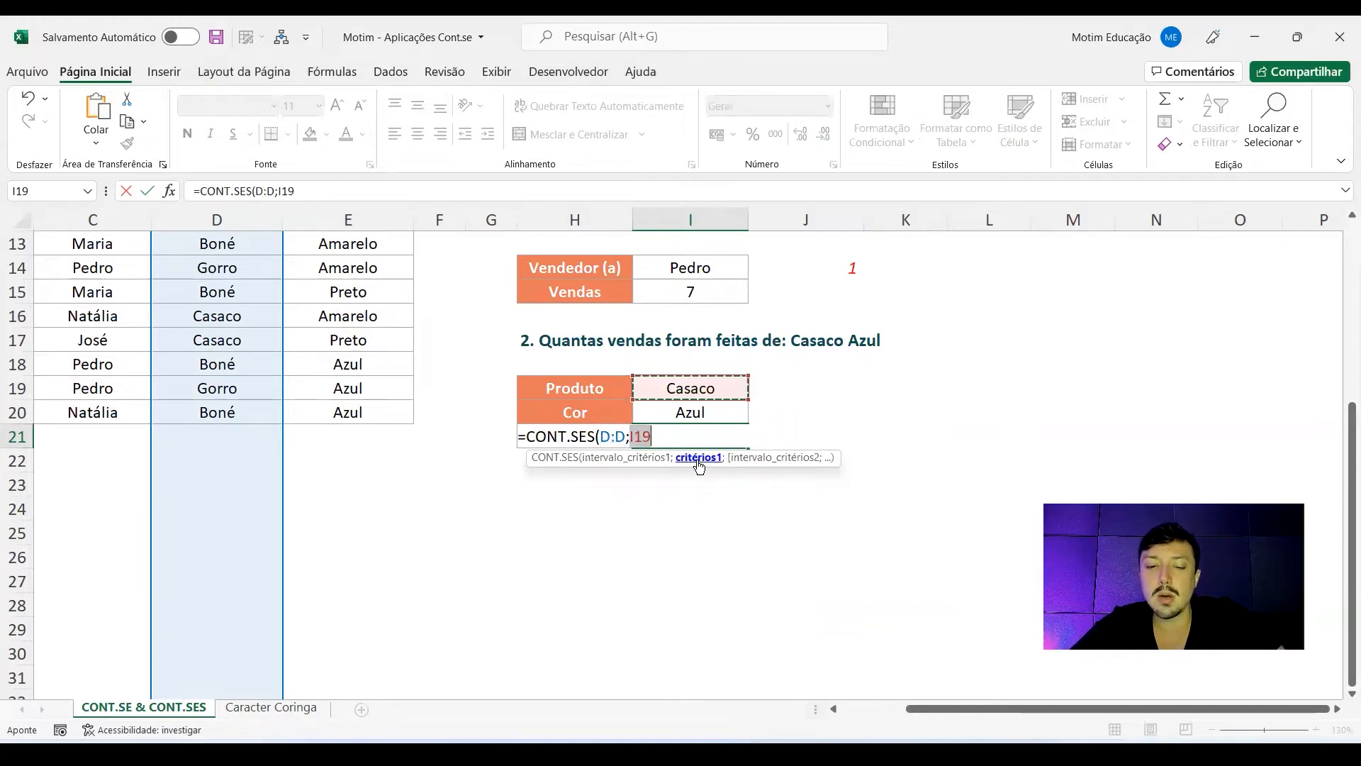
left_click(685, 436)
Complete the I21 CONT.SES formula with column E as second range and I20 as its criterion
type(";")
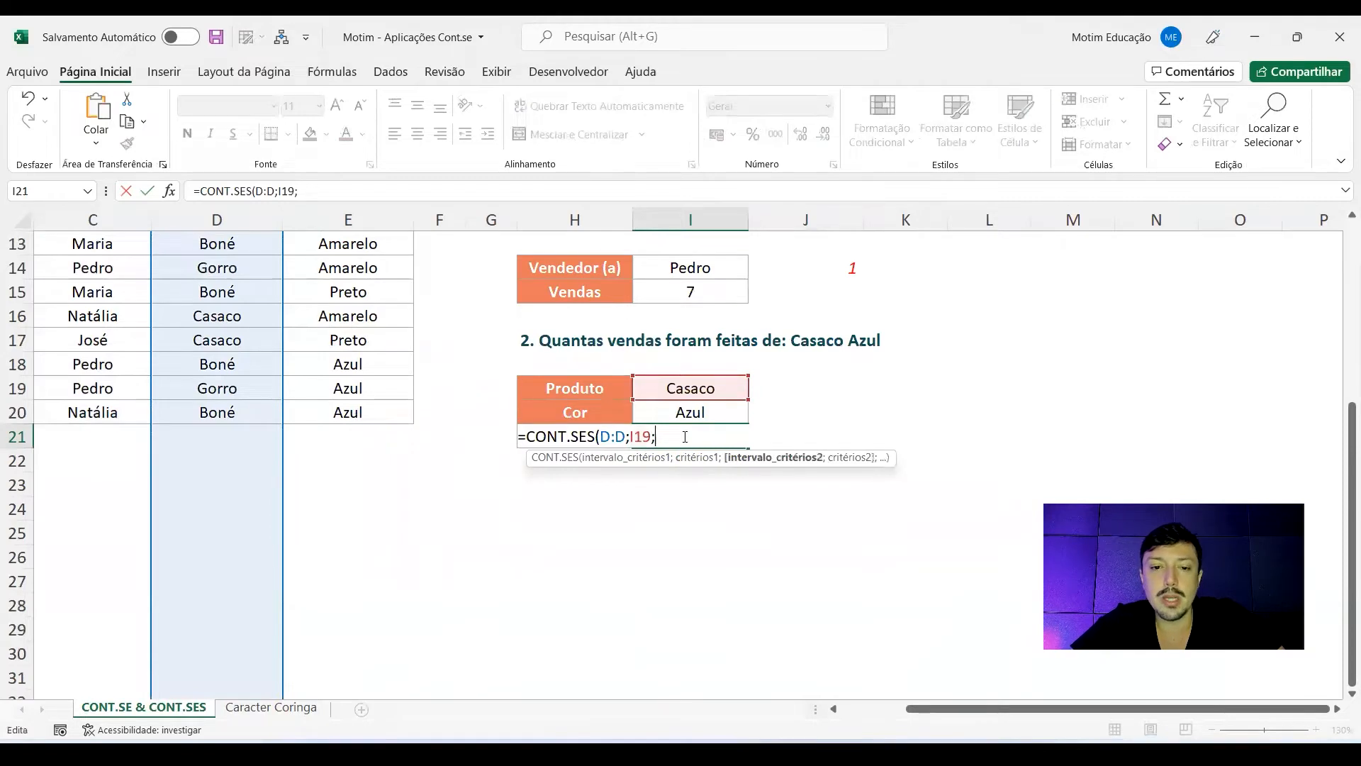
left_click(355, 218)
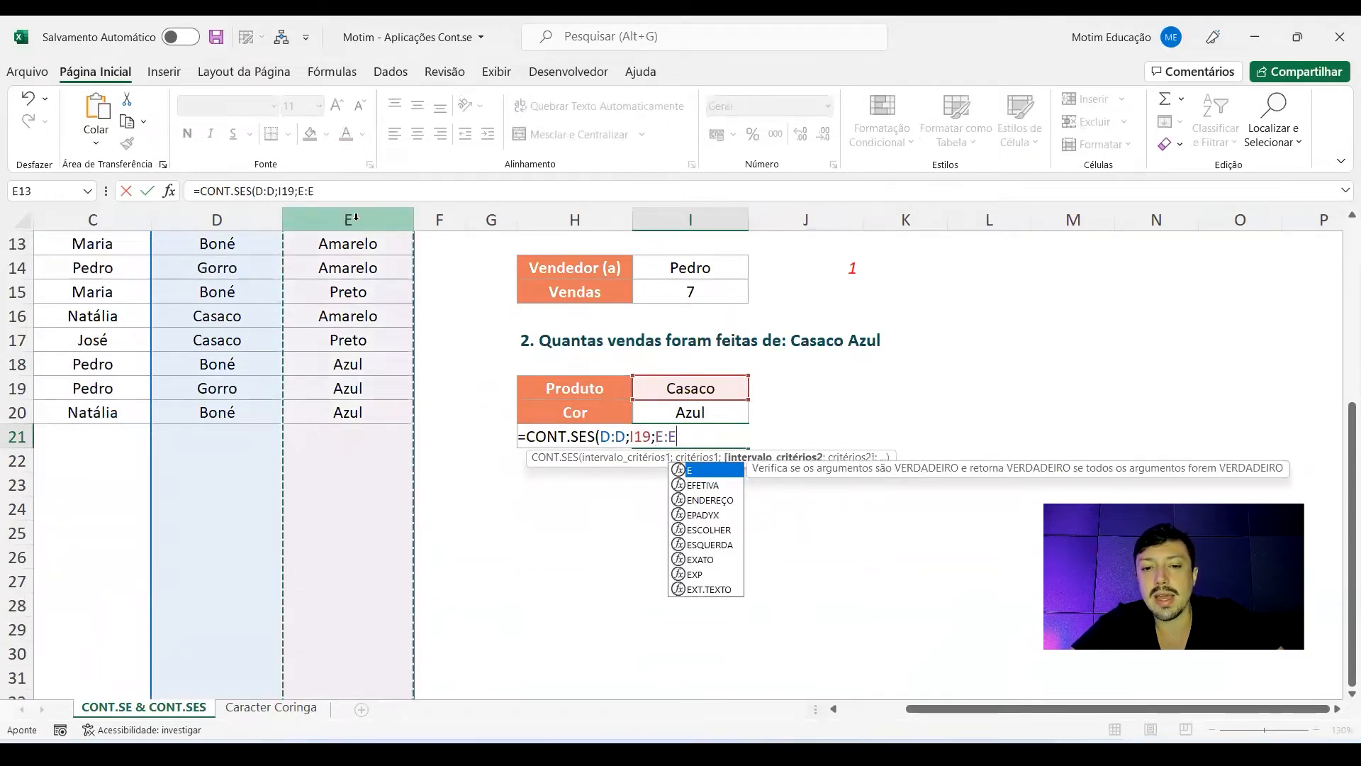
type(";")
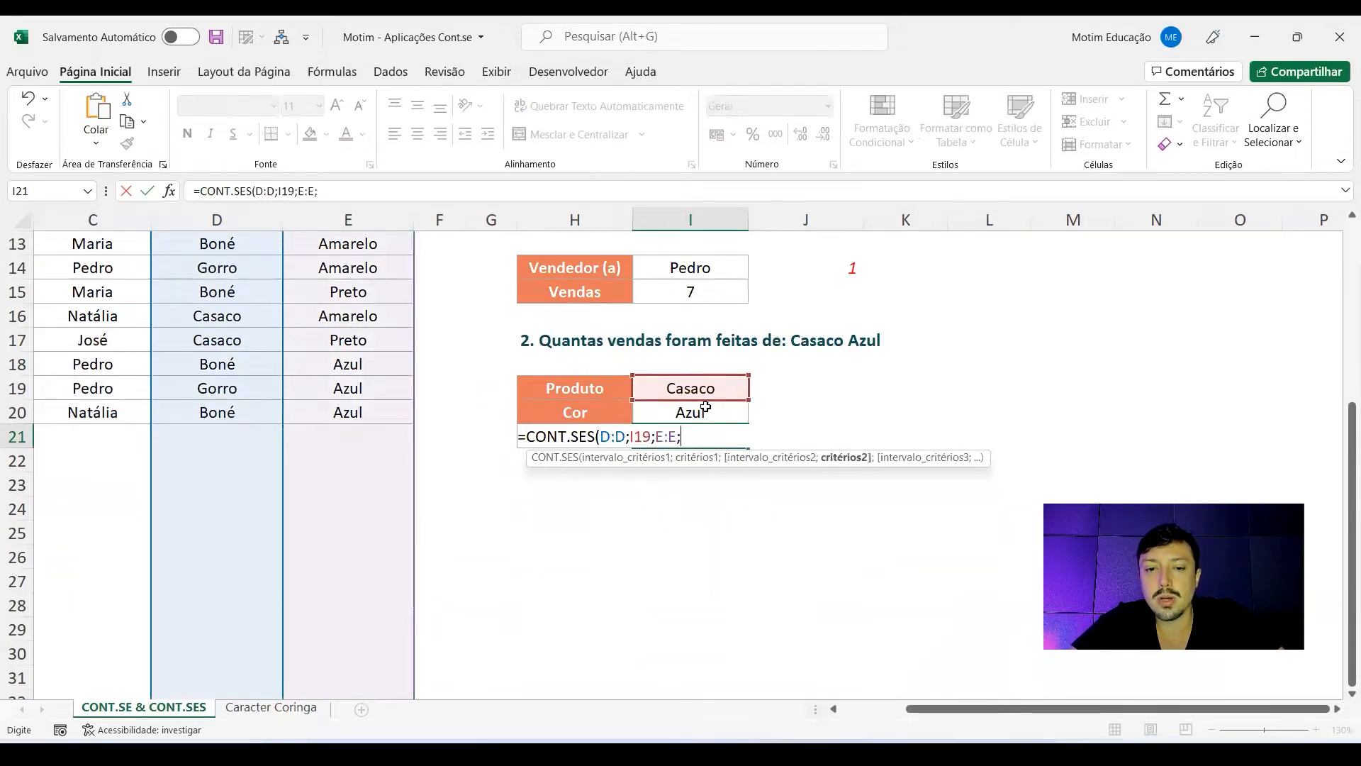
left_click(705, 409)
key("Return")
left_click(693, 428)
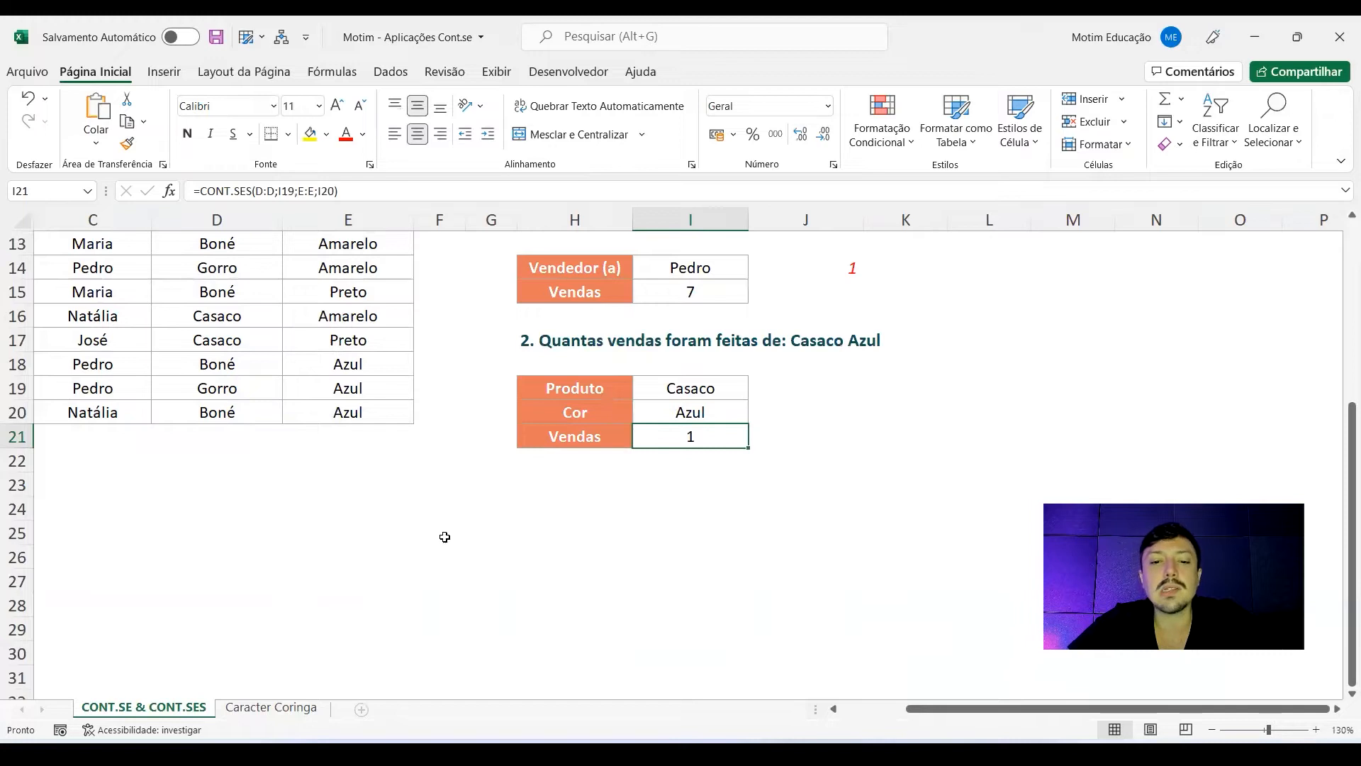
Change the Cor selection in I20 to Preto
left_click(686, 414)
left_click(755, 415)
key("Escape")
left_click(681, 466)
left_click(704, 439)
left_click(733, 415)
left_click(757, 417)
left_click(699, 465)
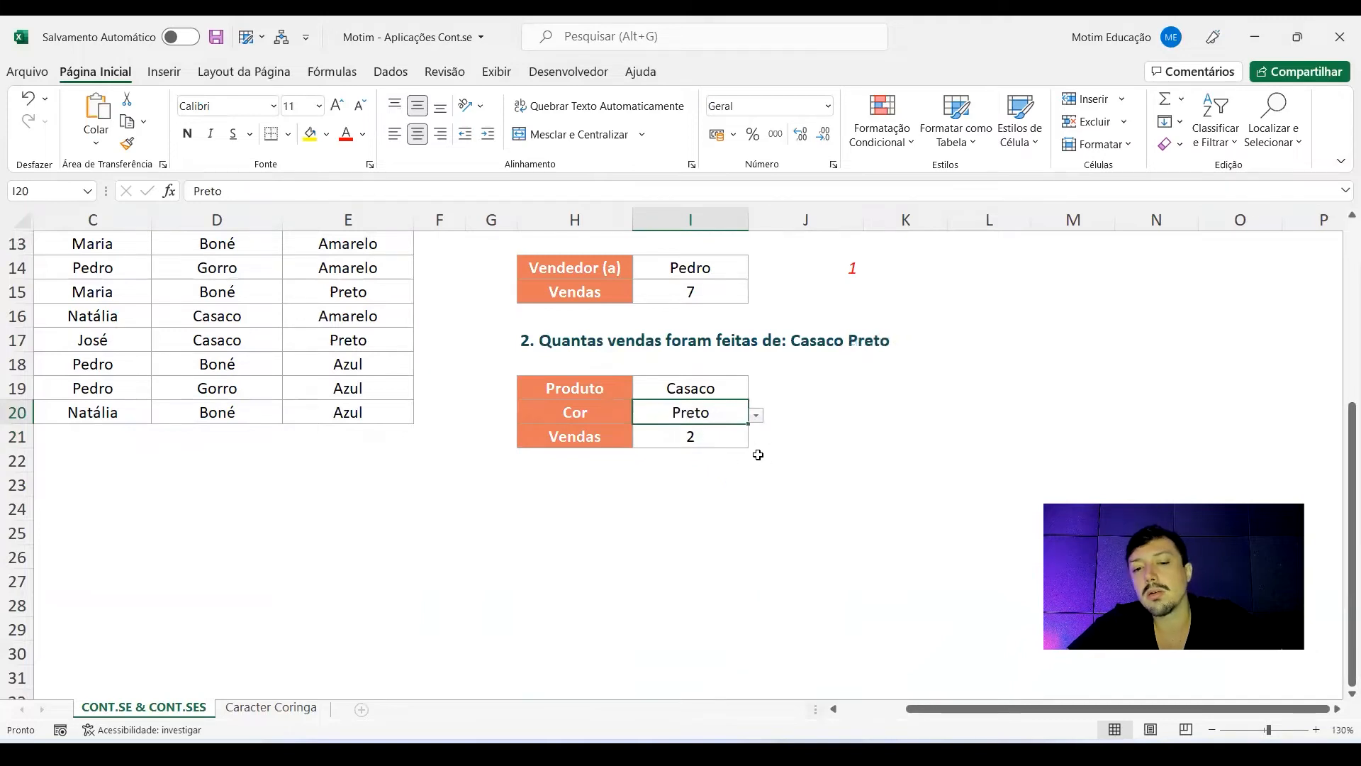
Copy the Vendedor list with its header from H5:H9 to the empty area starting at M5
scroll(752, 461, "up", 4)
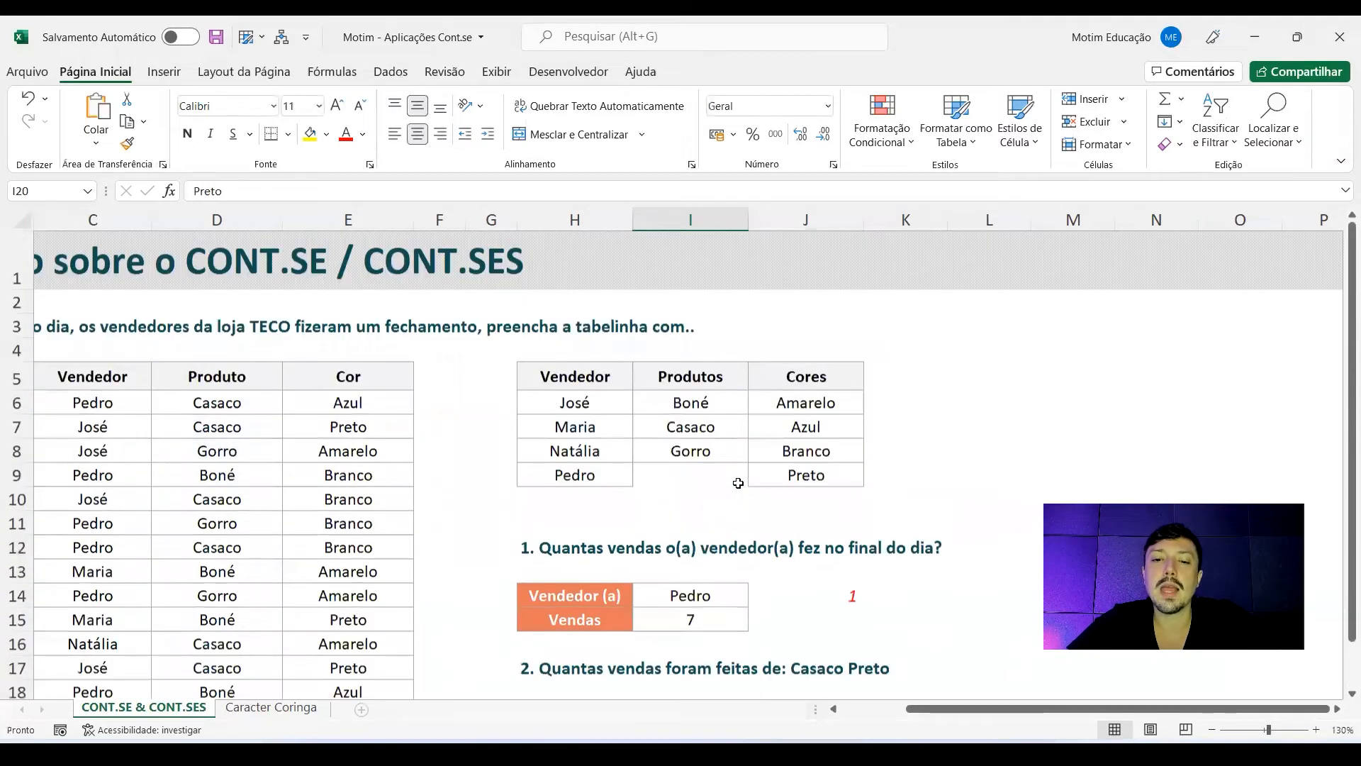
scroll(738, 483, "down", 3)
left_click(769, 318)
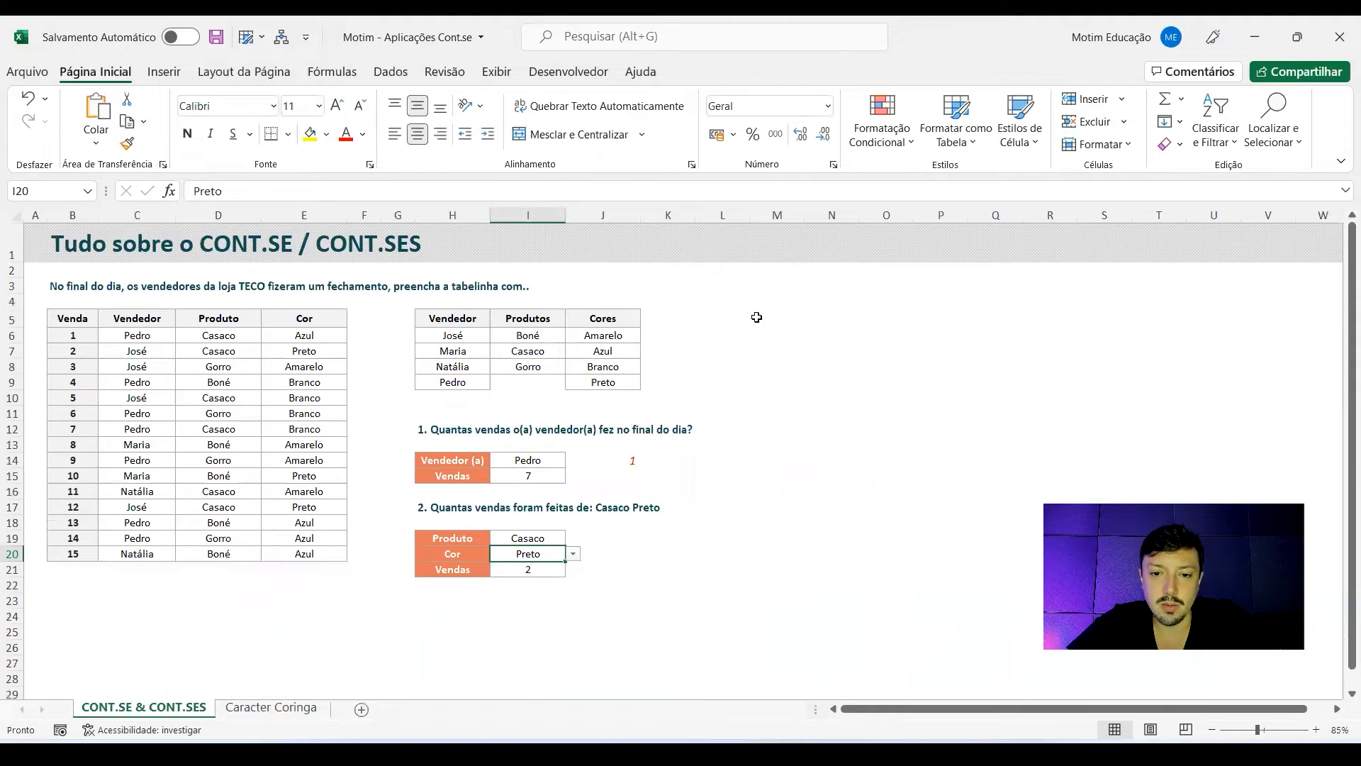
key("Right")
key("Right")
key("Right")
key("Right")
key("Right")
key("Right")
key("Right")
key("Right")
key("Right")
key("Right")
key("Right")
key("Right")
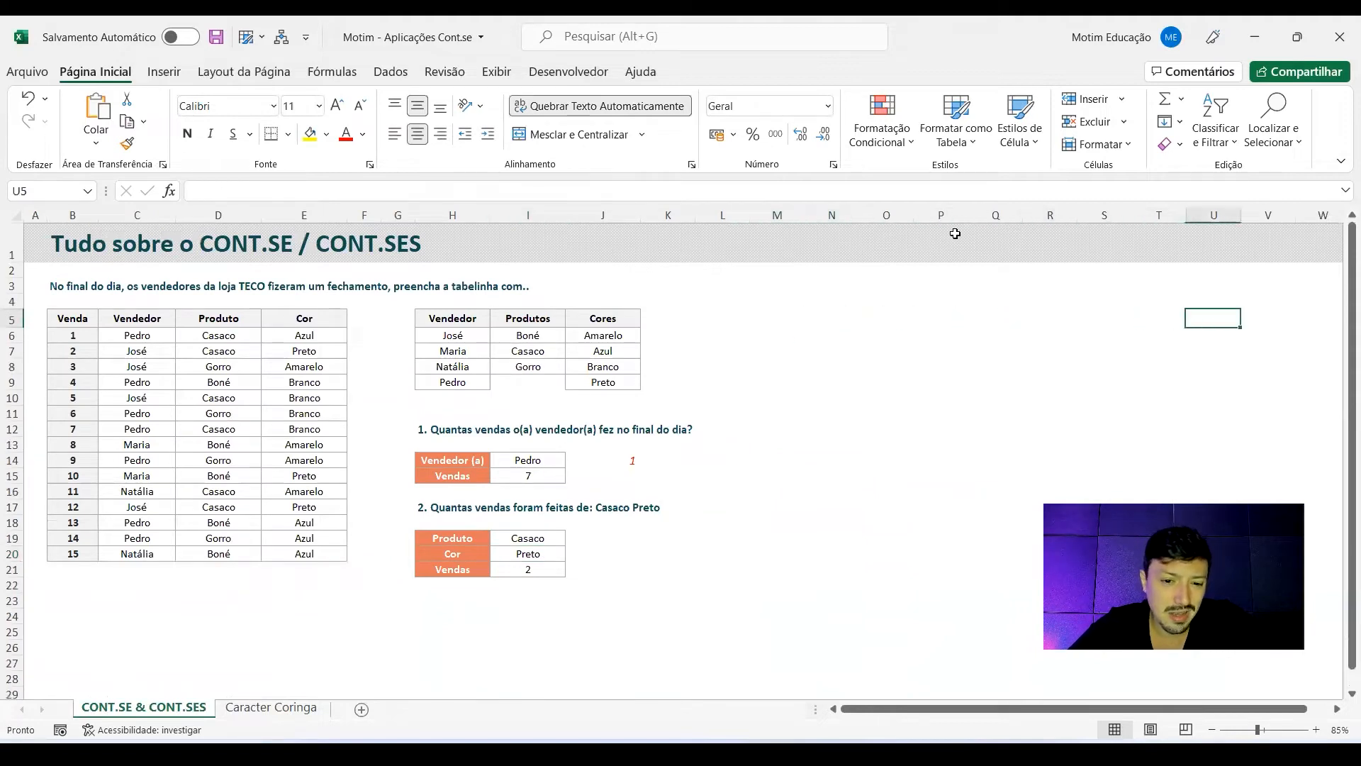
key("Right")
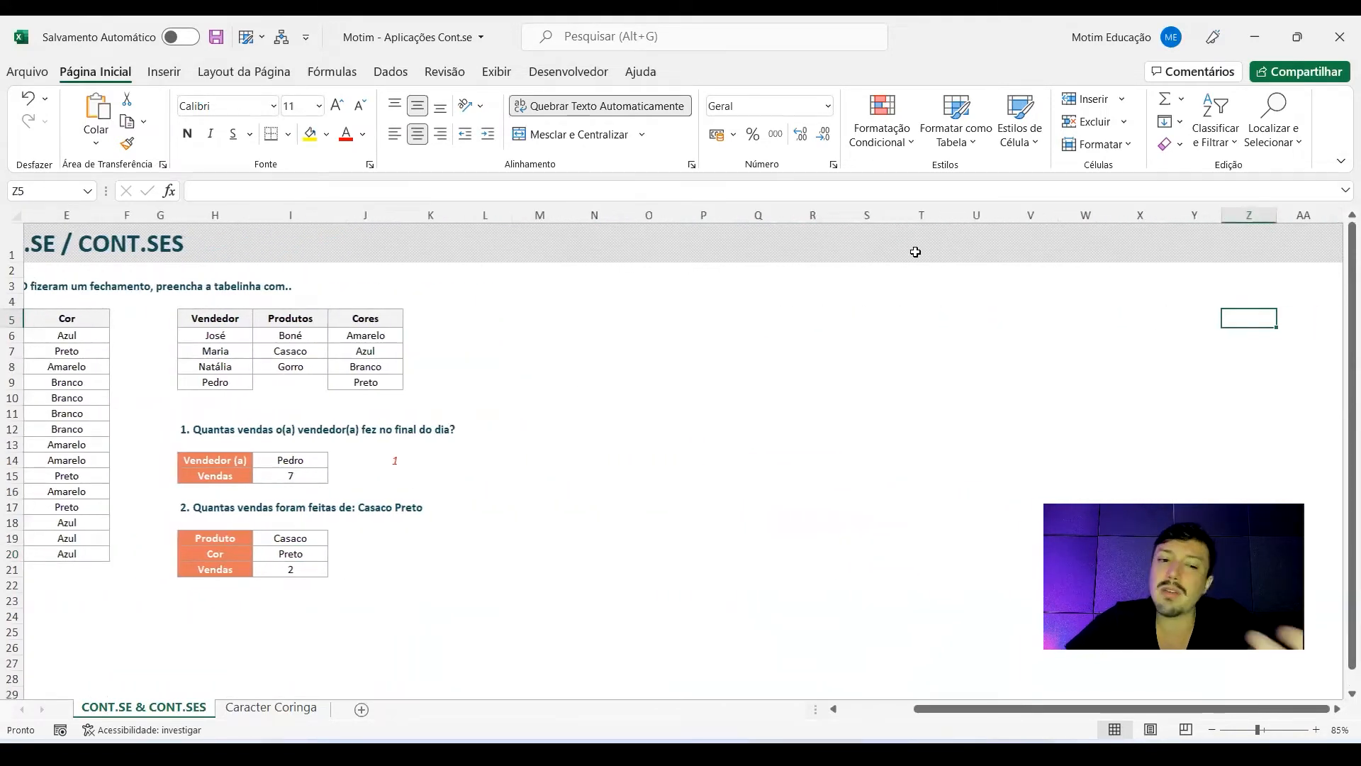
left_click_drag(210, 319, 216, 380)
key("ctrl+c")
left_click(529, 314)
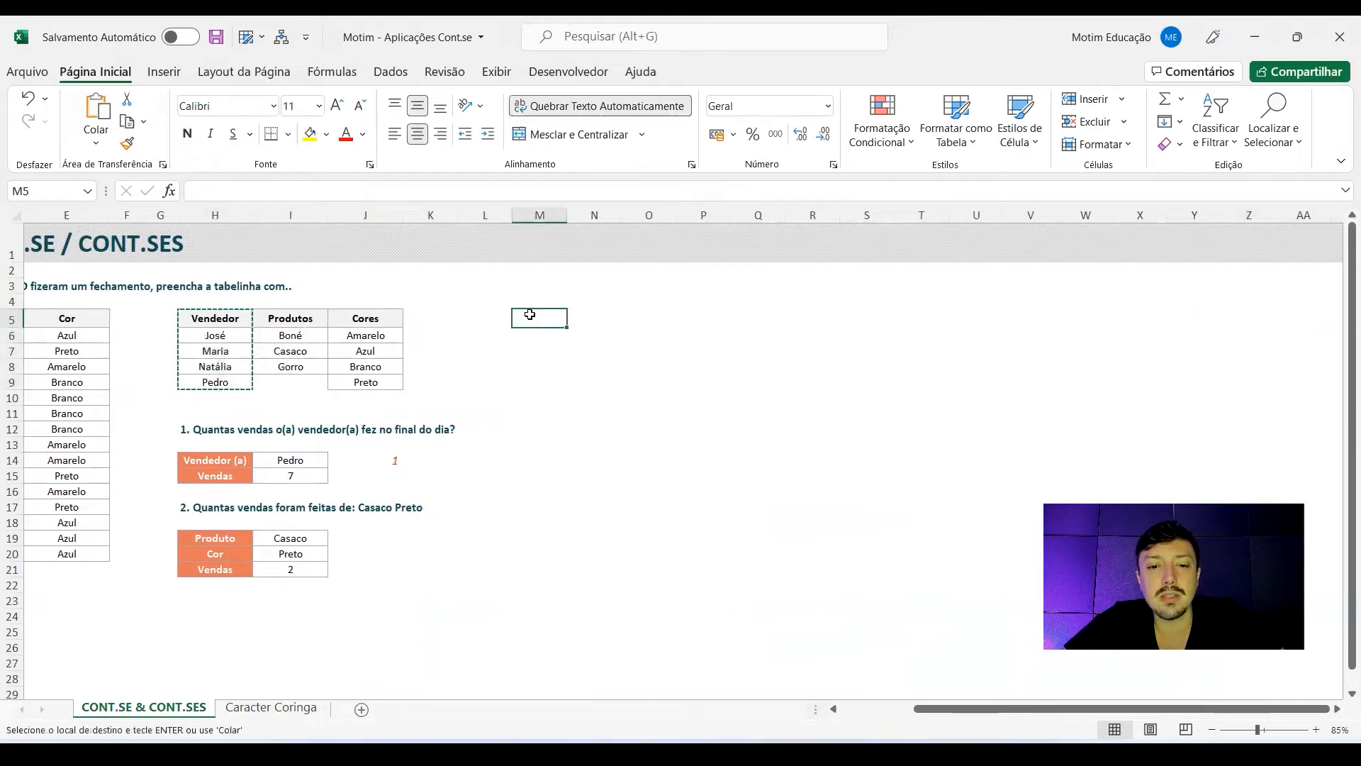
key("ctrl+v")
Copy the colors in J6:J9 and paste them transposed as column headers starting at N5
left_click(380, 337)
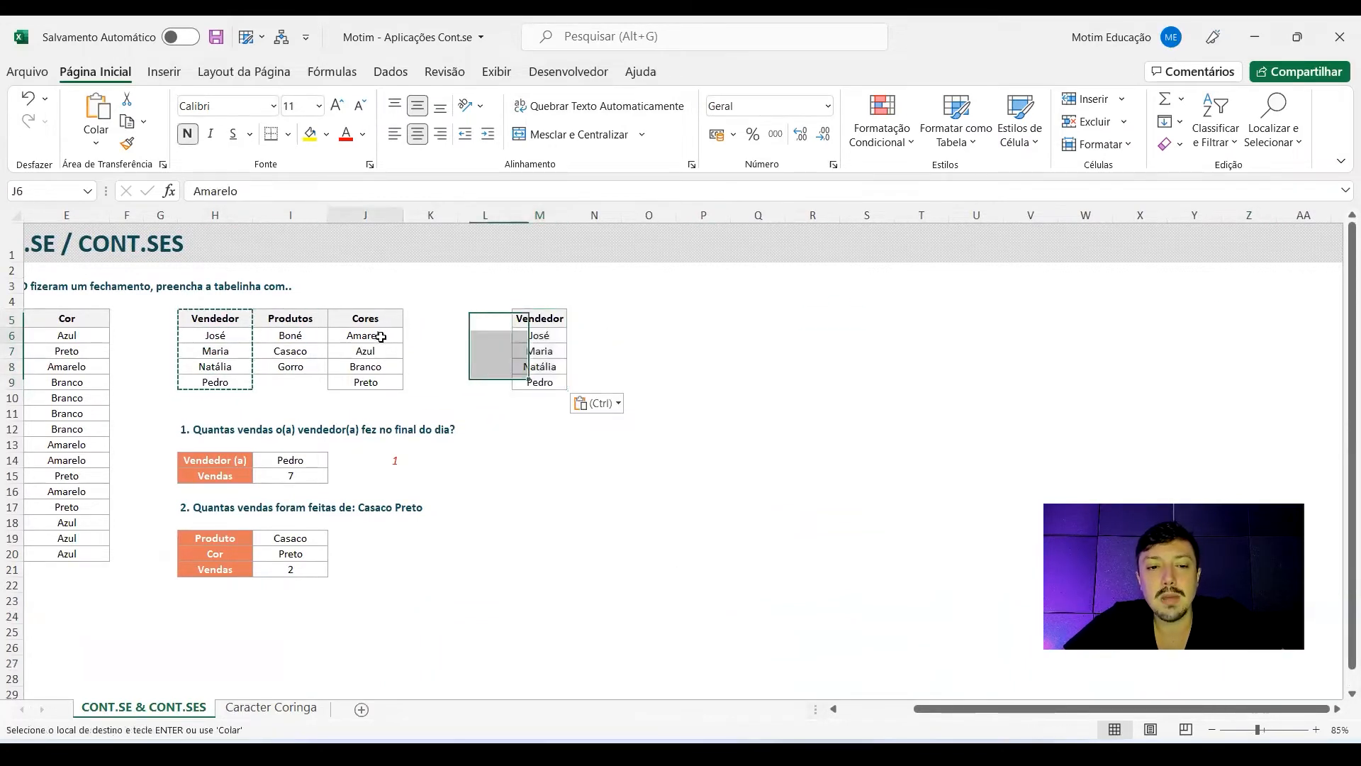
left_click_drag(380, 337, 368, 382)
key("ctrl+c")
left_click(581, 318)
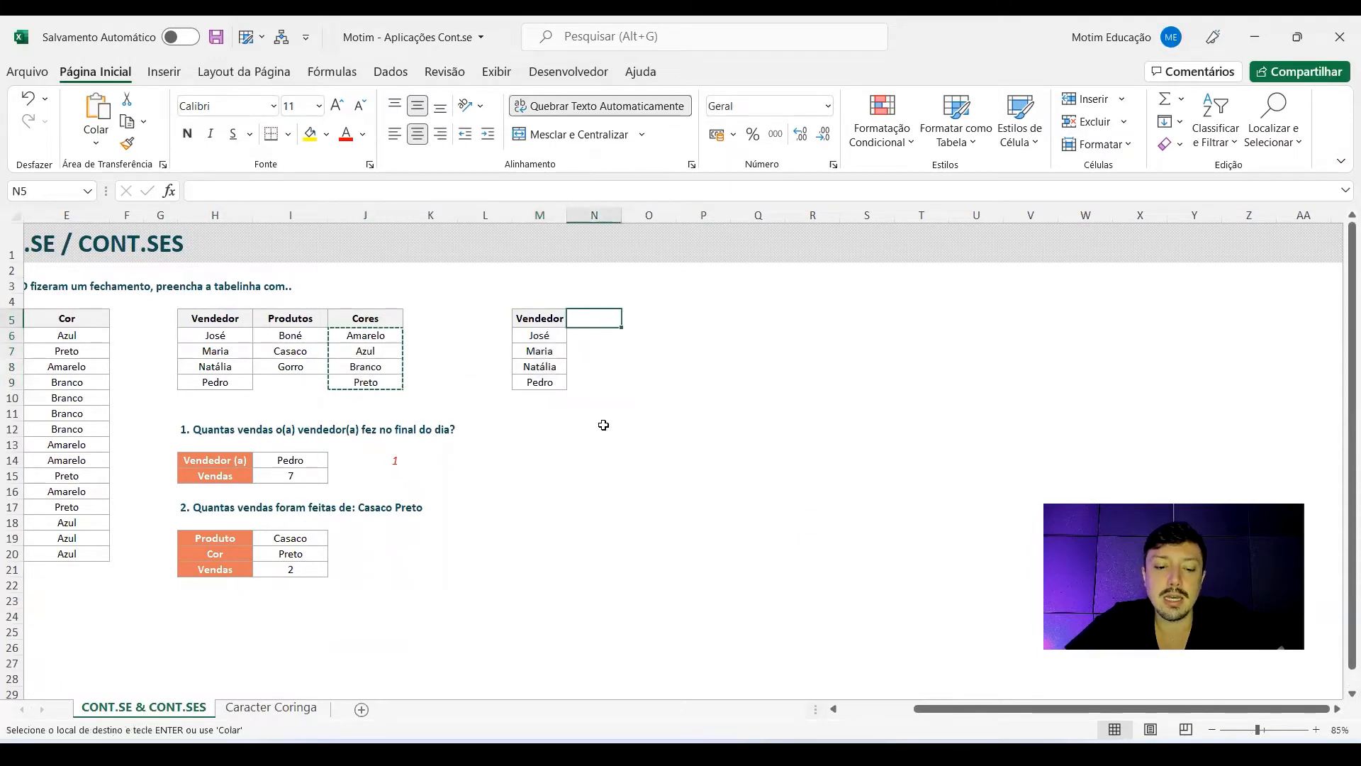
key("ctrl+alt+v")
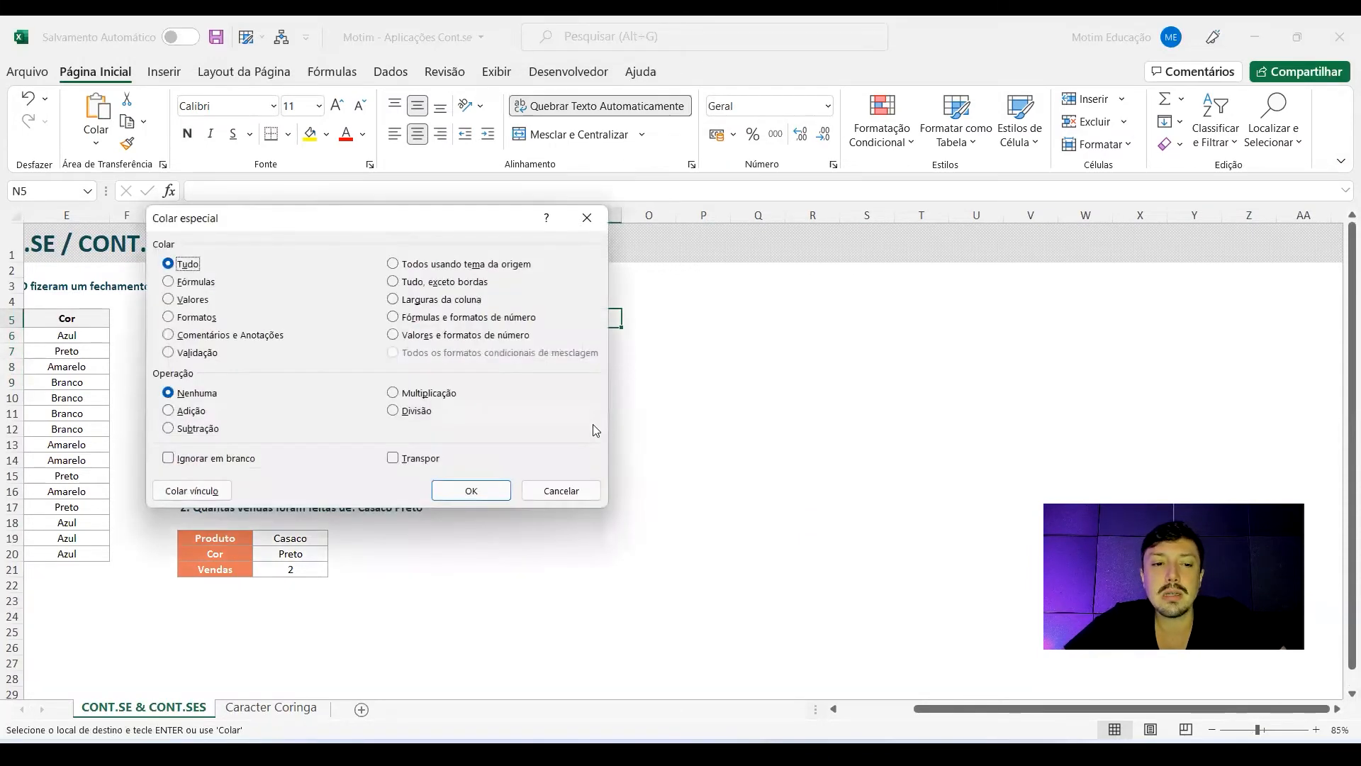
left_click(419, 459)
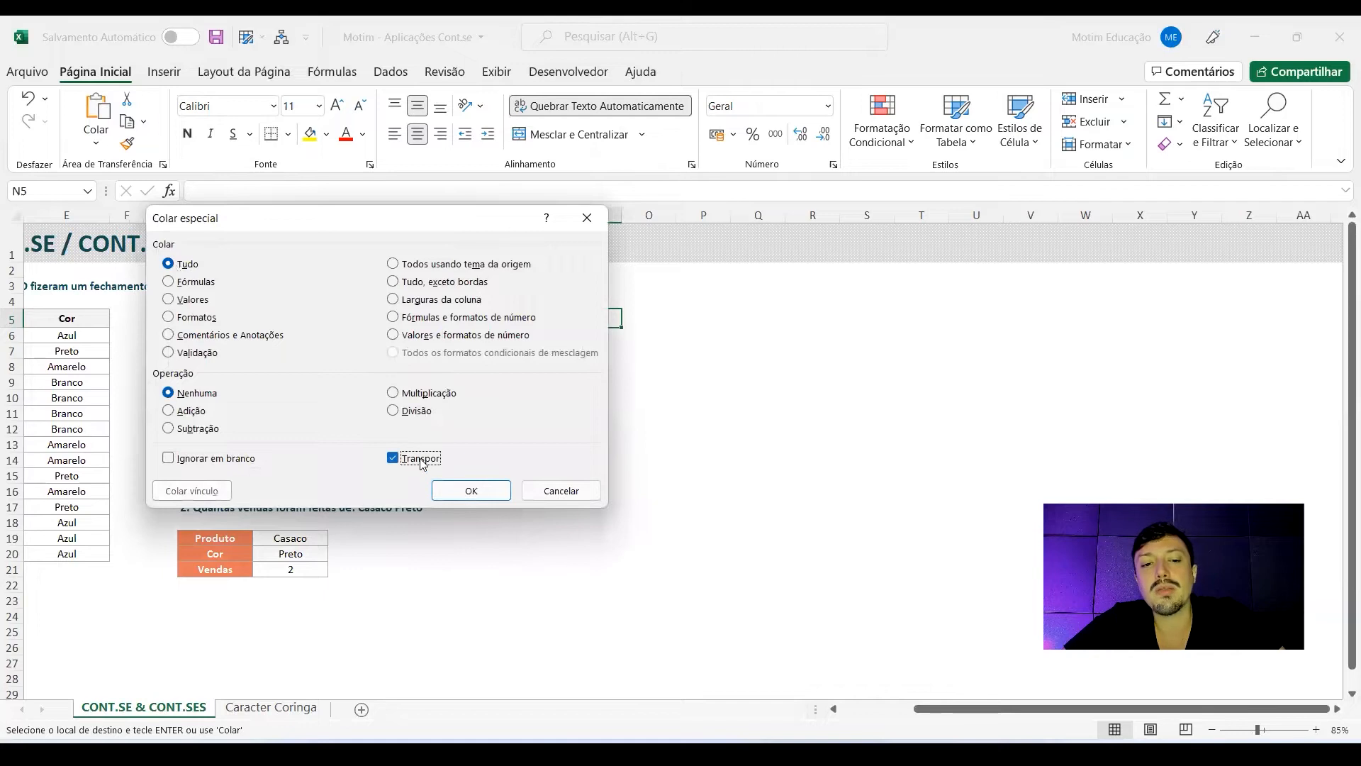
left_click(470, 490)
Apply the format of the Vendedor header in M5 to the color headers N5:Q5
left_click(550, 319)
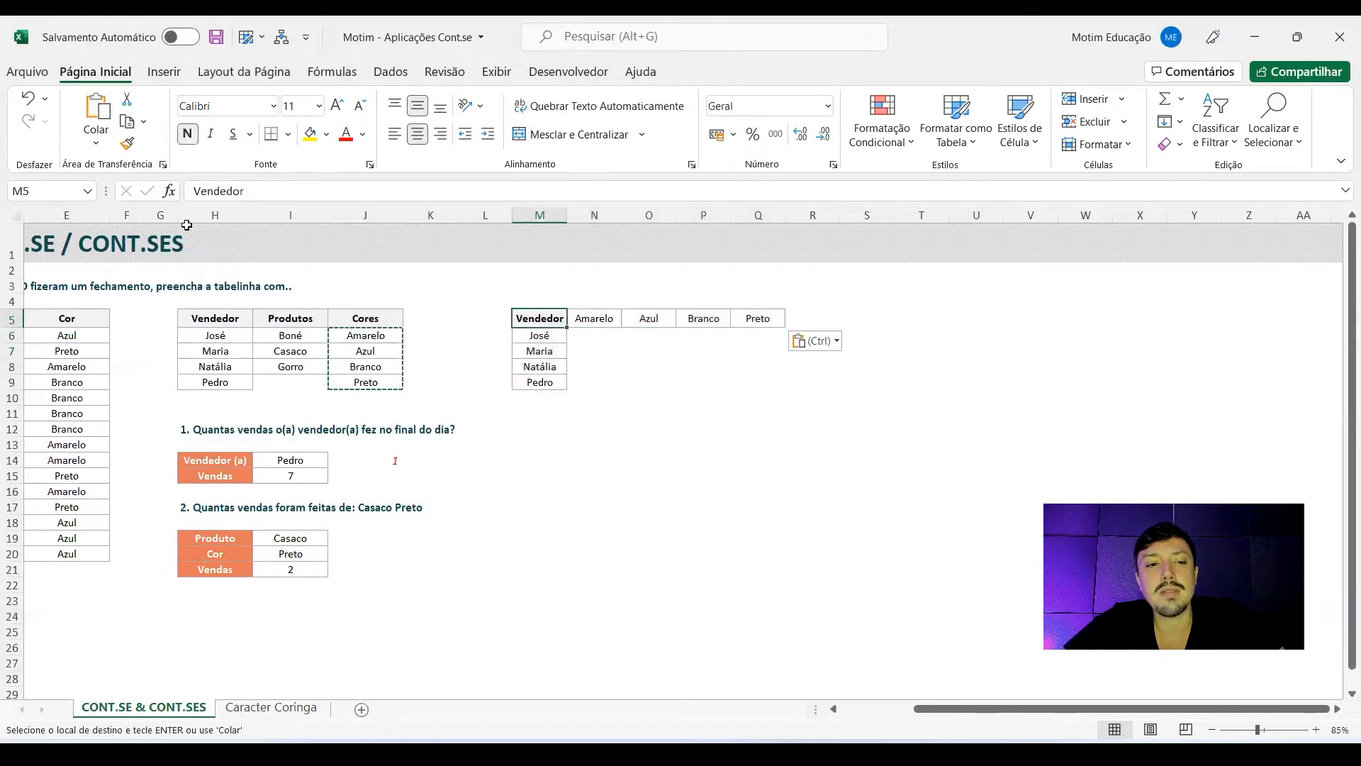
left_click(127, 144)
left_click_drag(602, 321, 759, 319)
Fill M6:M9 rightward through column Q and clear the copied contents from N6:Q9, keeping the cell formatting
left_click_drag(567, 336, 744, 383)
key("ctrl+r")
left_click_drag(595, 336, 757, 379)
key("Delete")
key("shift+BackSpace")
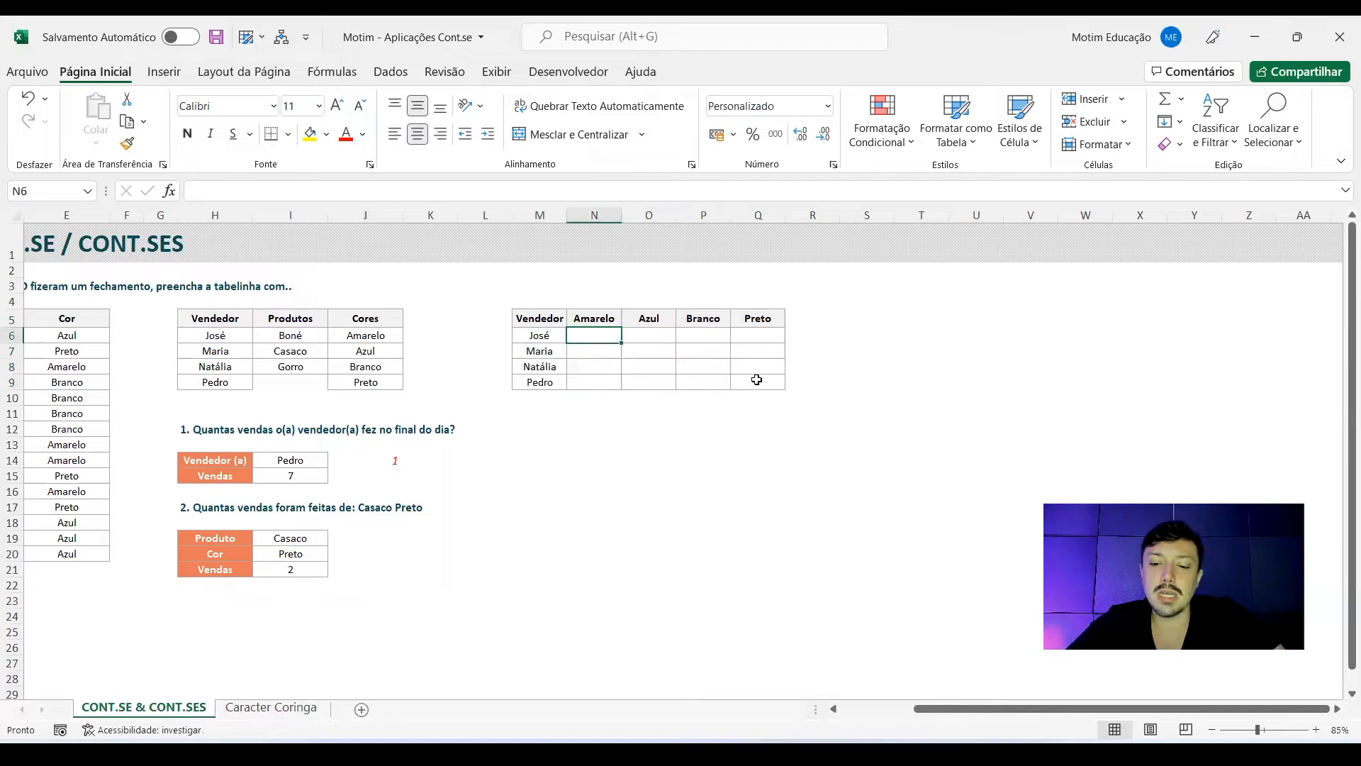
type("=cont.ses")
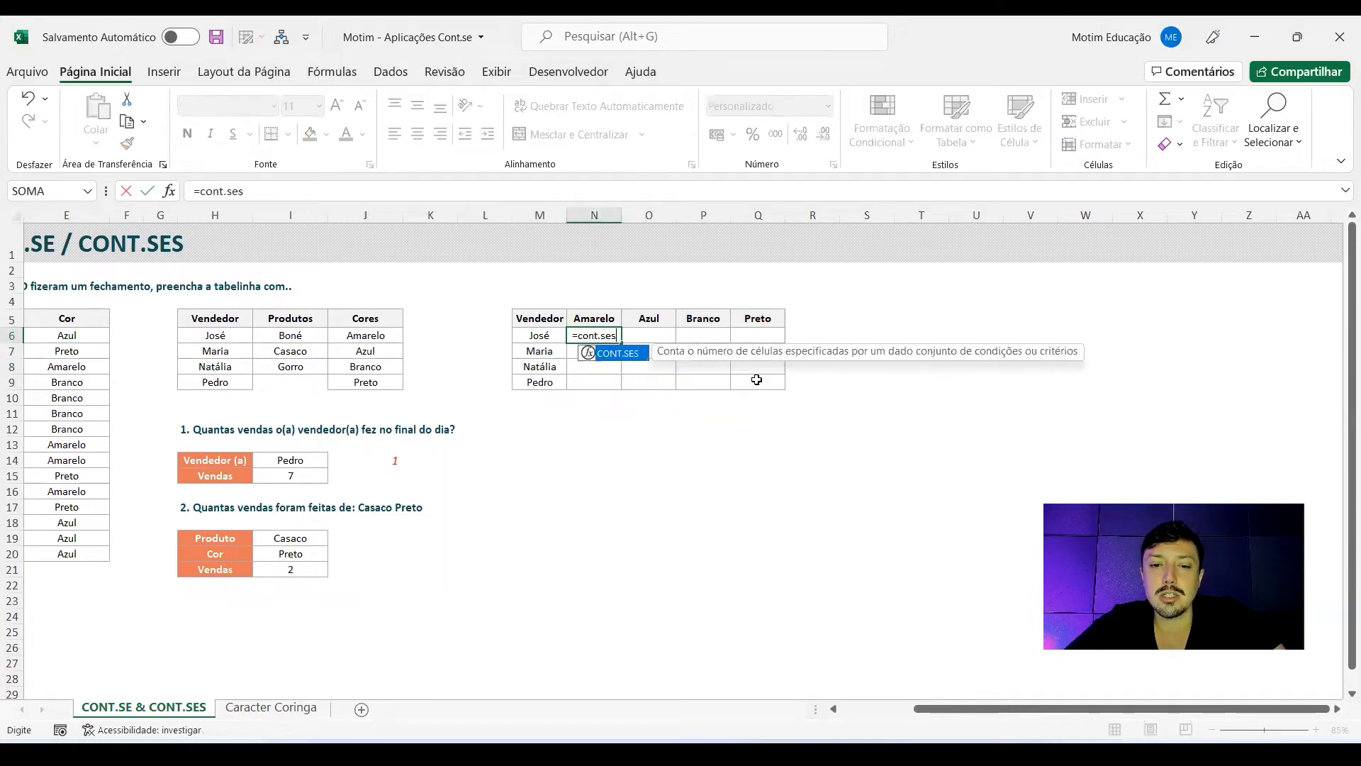
key("Tab")
key("Left")
key("Left")
key("Left")
key("Left")
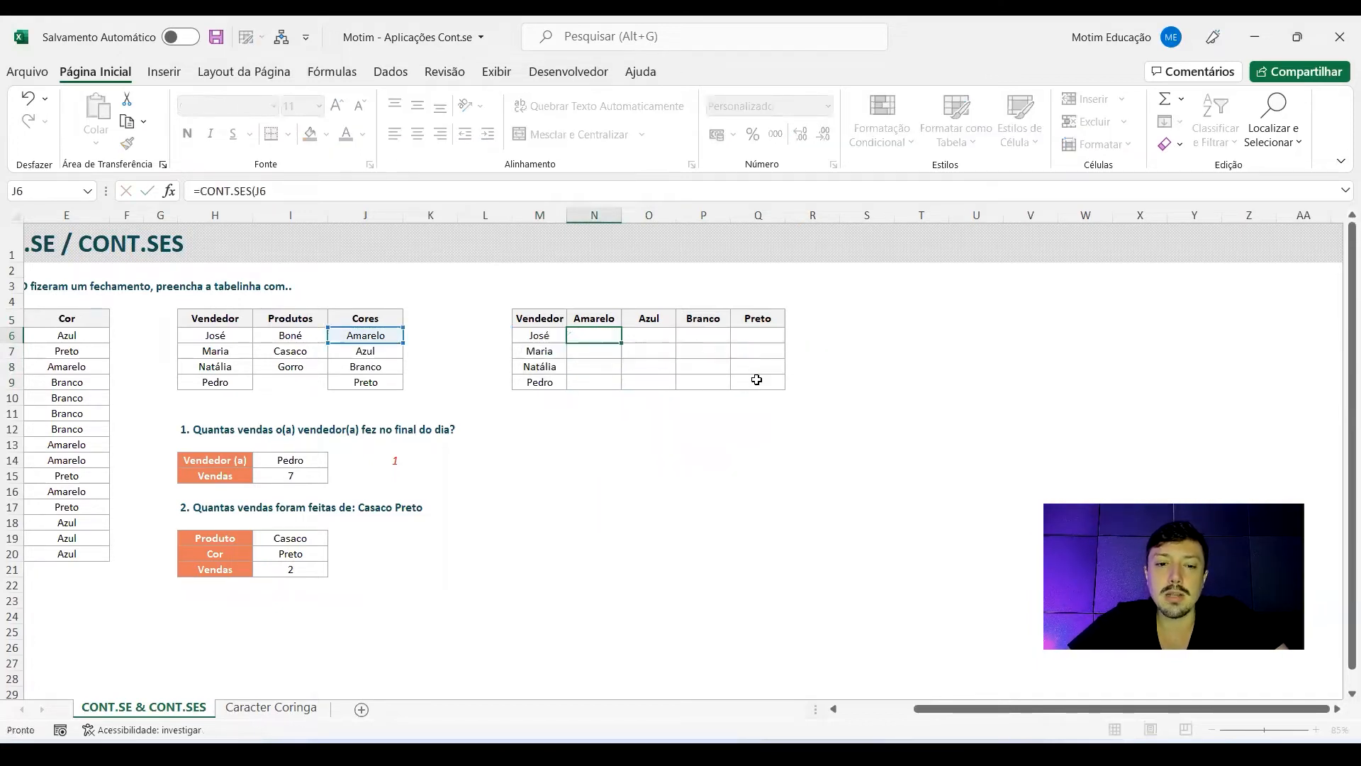
key("Escape")
left_click(547, 334)
left_click(594, 321)
left_click(549, 334)
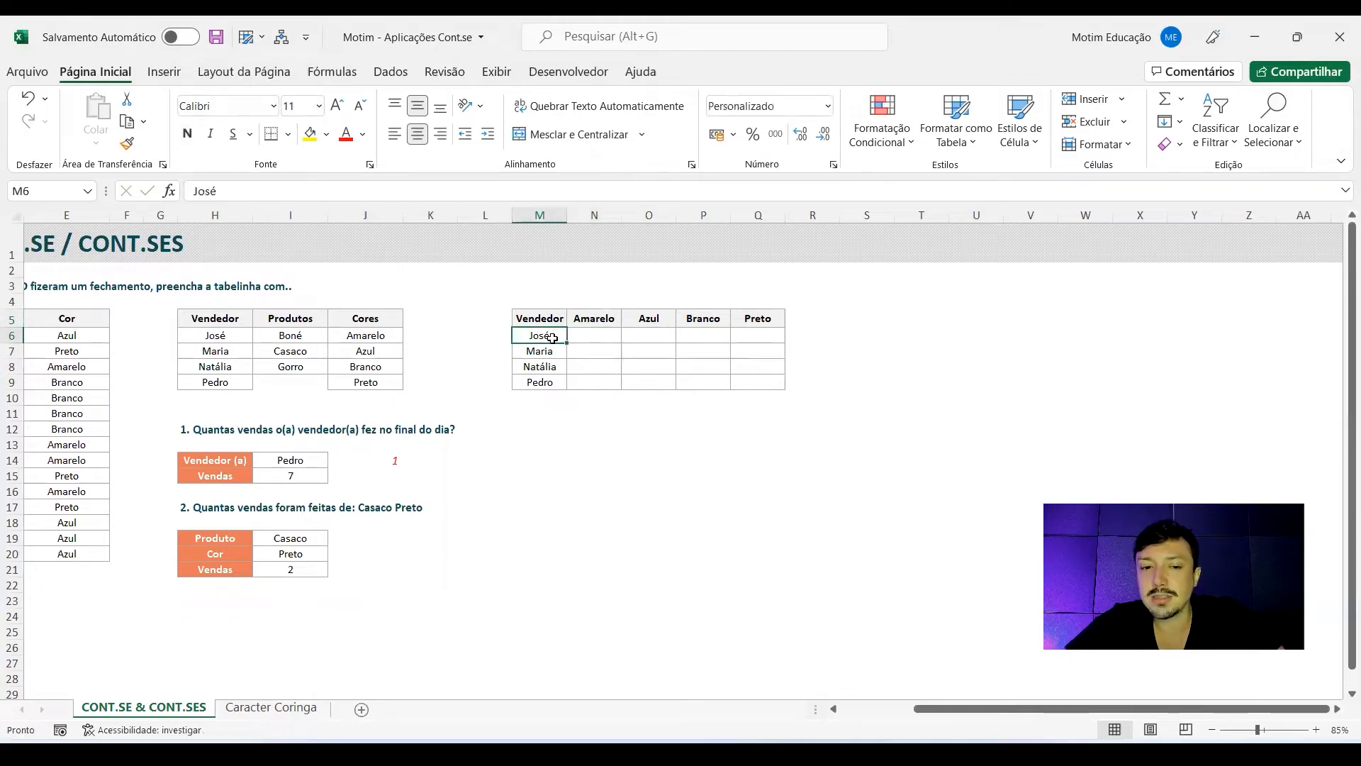
Copy the products in I6:I8 and paste them transposed over the headers starting at N5
left_click_drag(299, 335, 328, 368)
key("ctrl+c")
left_click(594, 319)
key("ctrl+alt+v")
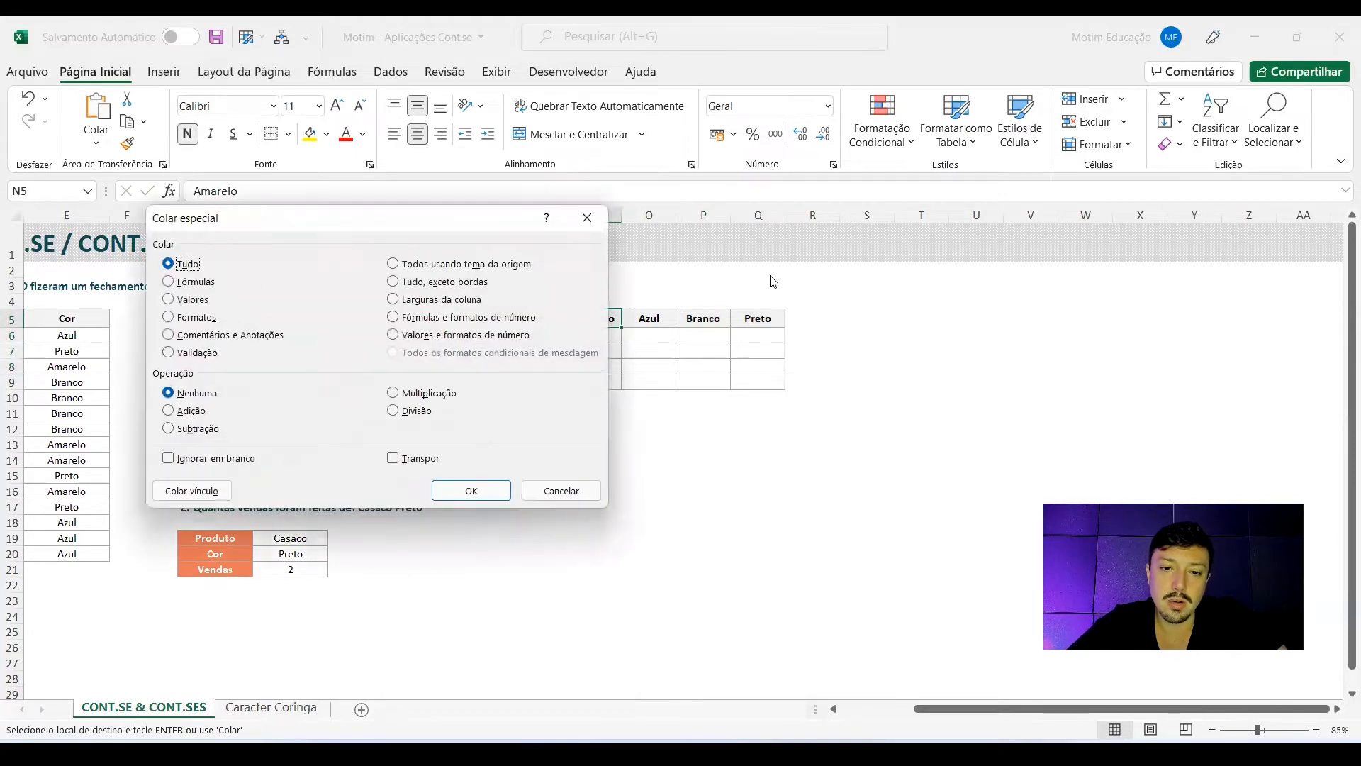
left_click(426, 463)
left_click(464, 489)
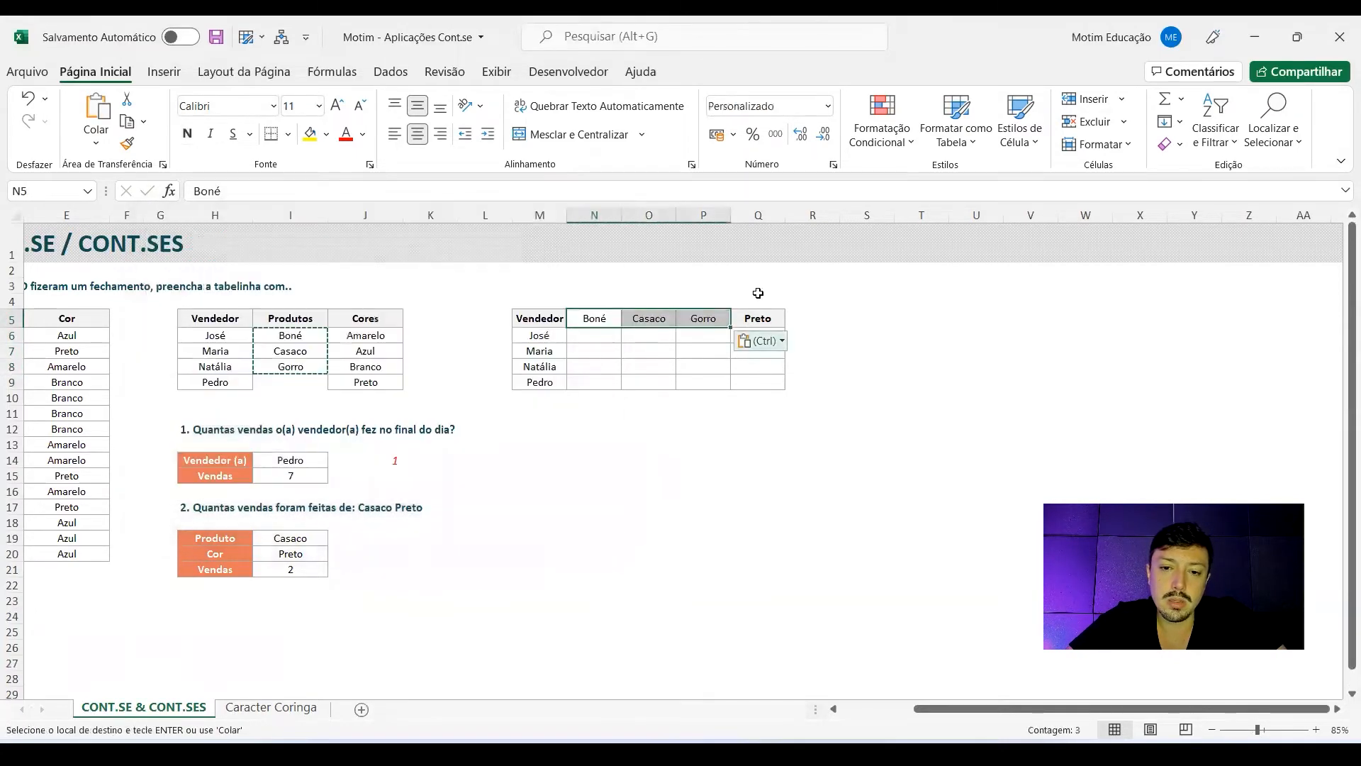
Delete the cells of the leftover Preto column in column Q
left_click_drag(757, 296, 756, 424)
key("ctrl+minus")
key("Return")
left_click(703, 491)
Save the workbook and make the product headers in N5:P5 bold
left_click_drag(594, 318, 705, 319)
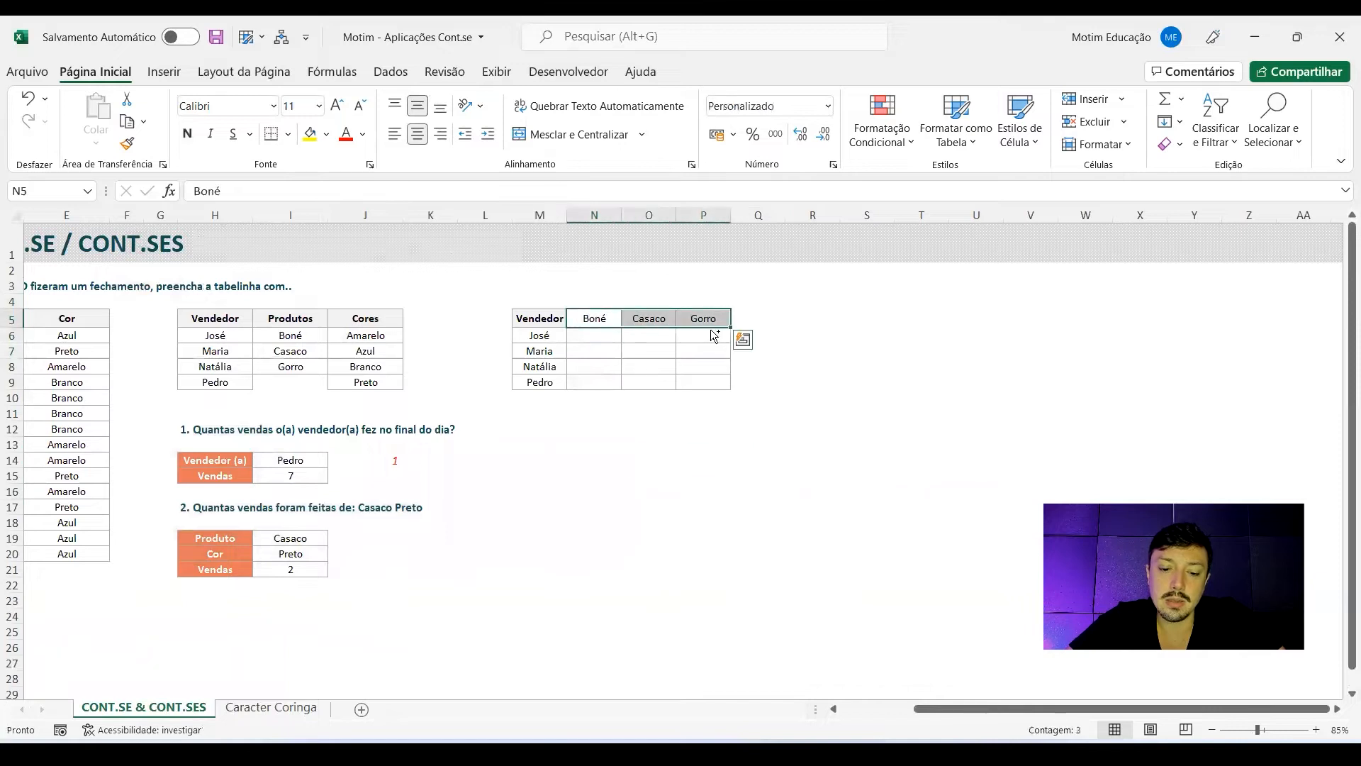
key("ctrl+s")
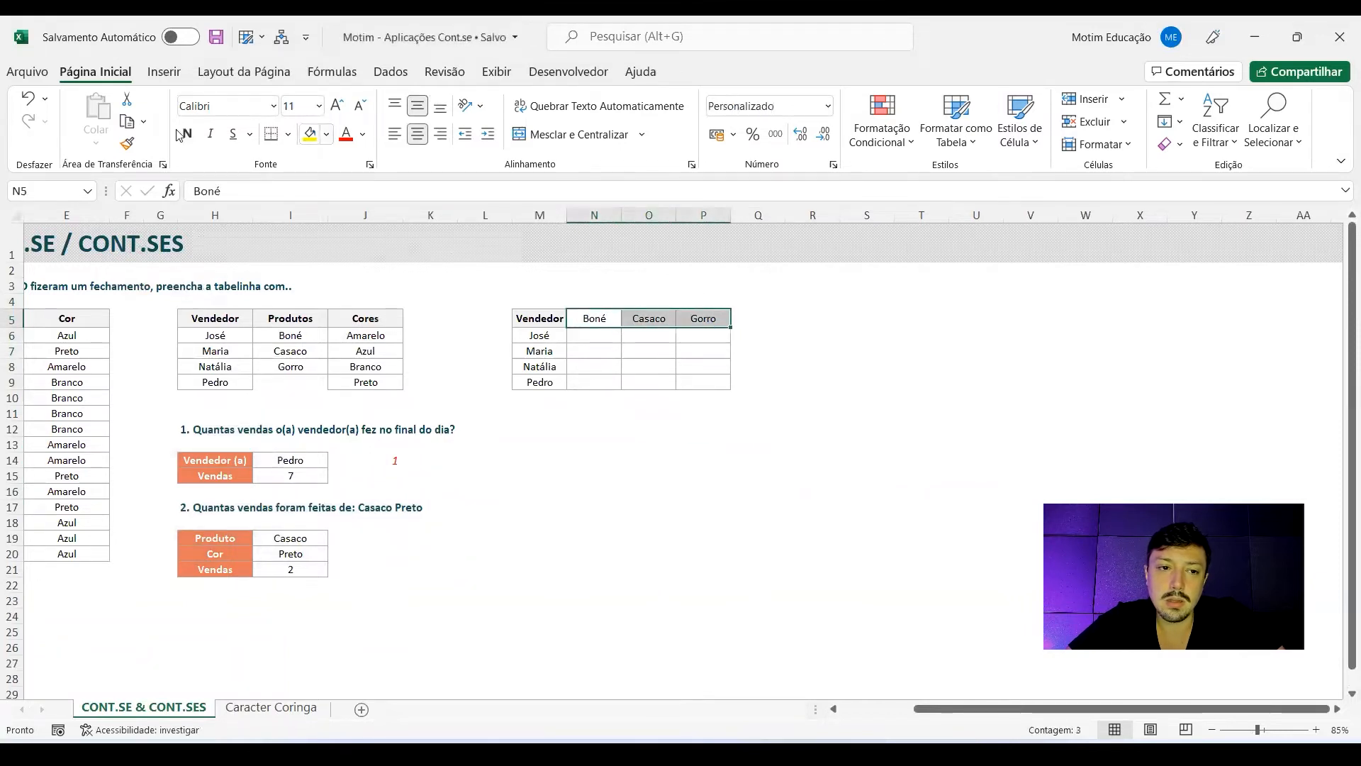
left_click(188, 135)
left_click(589, 336)
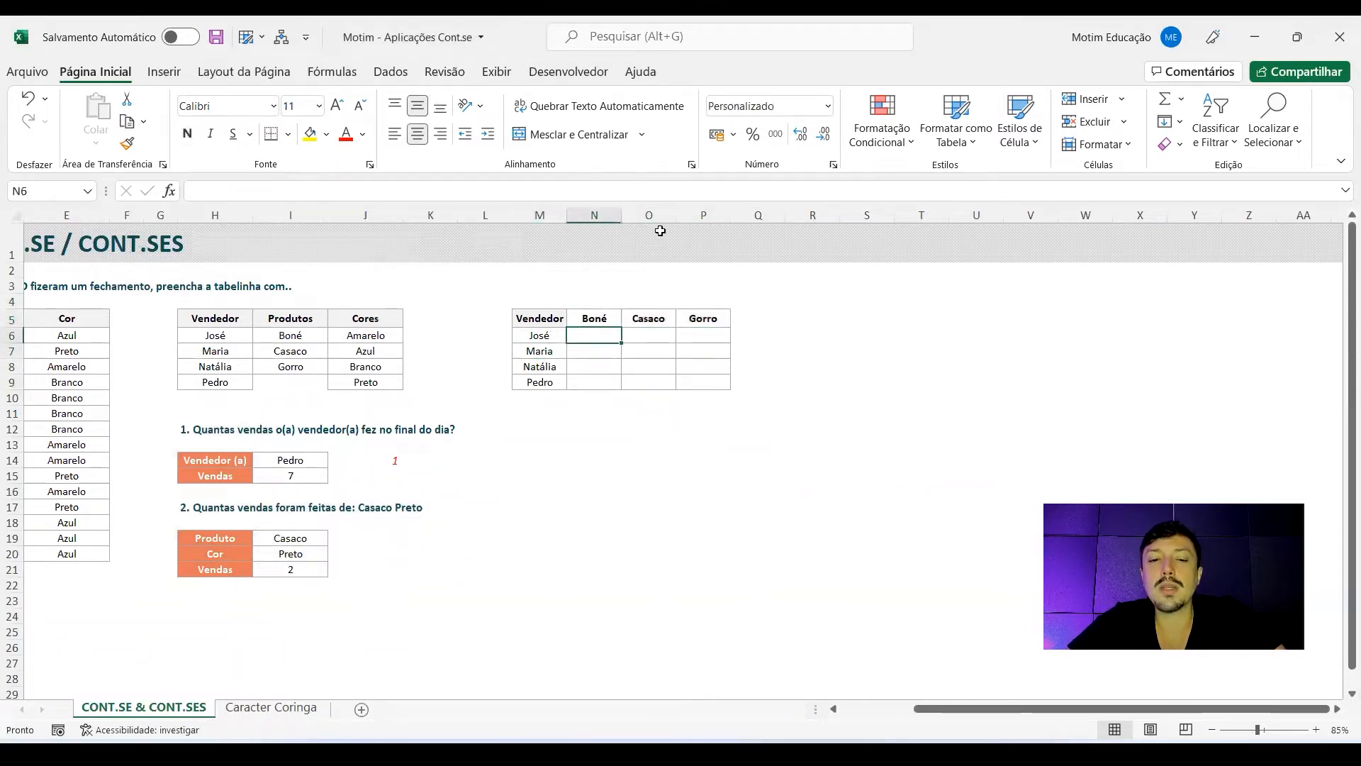
type("=cont.ses")
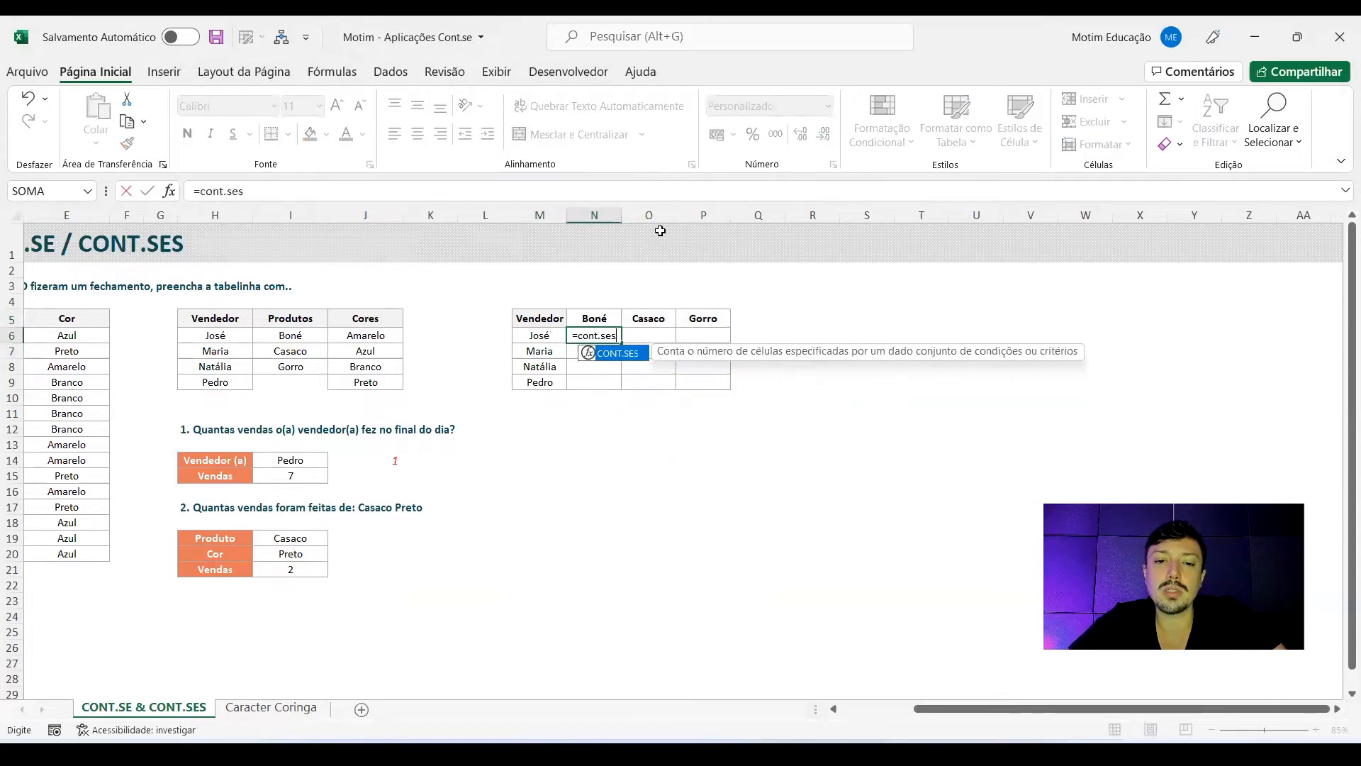
key("Escape")
scroll(757, 292, "left", 3)
scroll(1122, 387, "up", 4)
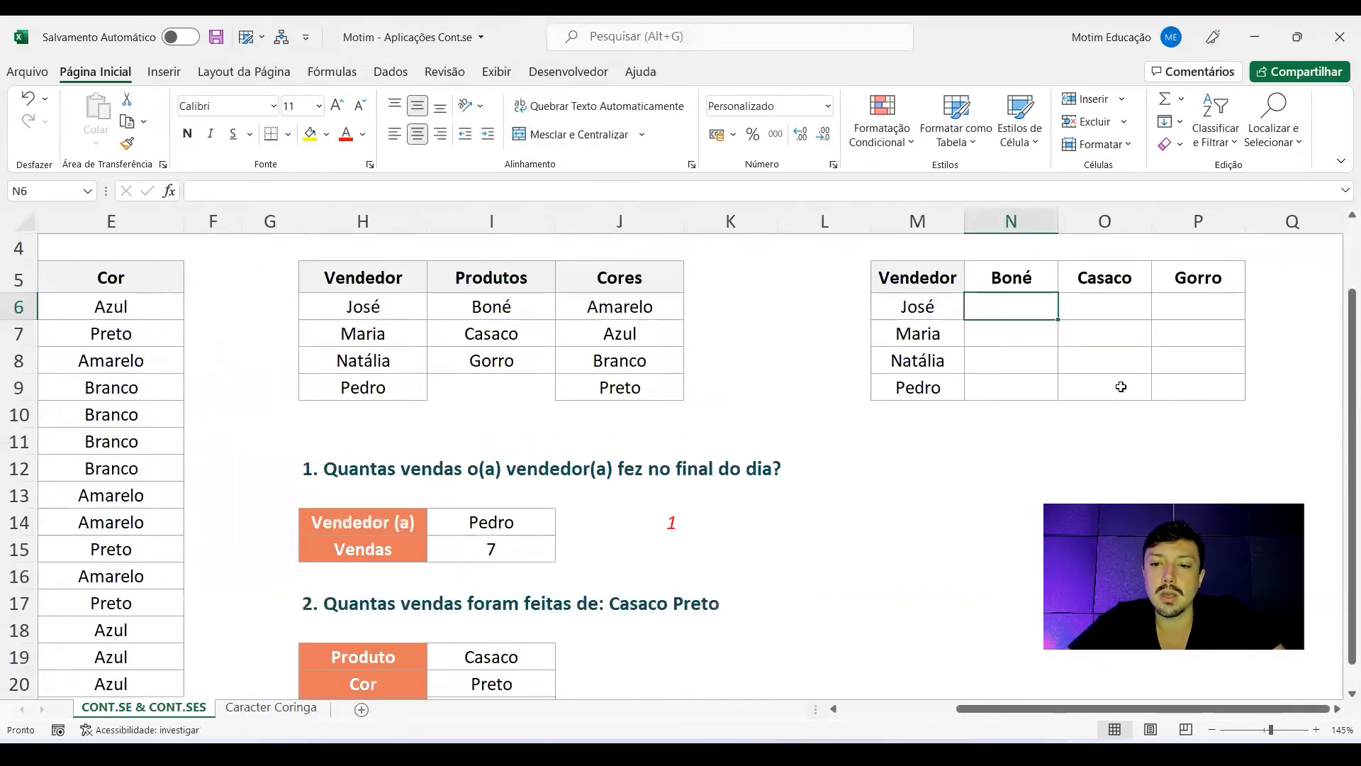
type("=cont.se")
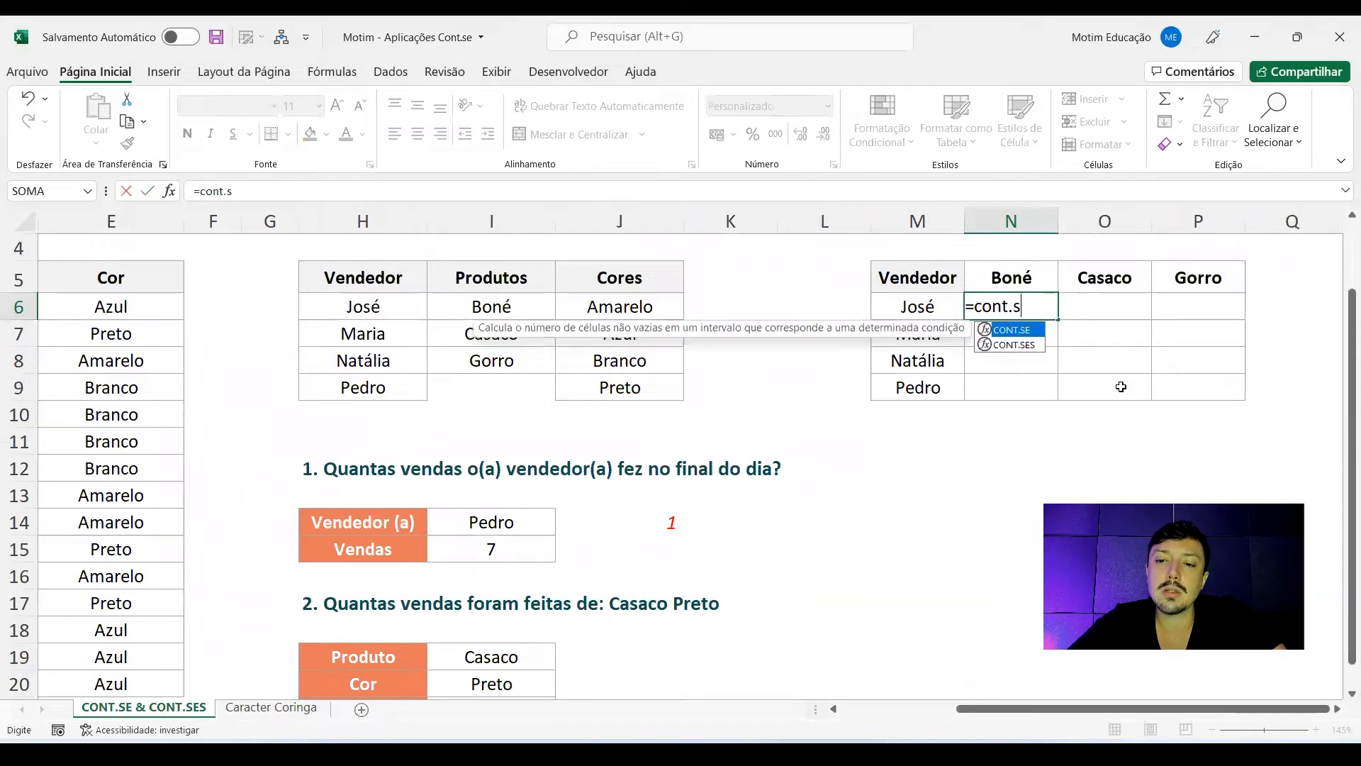
key("Tab")
key("BackSpace")
type("s")
key("Tab")
key("ctrl+Left")
key("ctrl+Left")
key("ctrl+Left")
key("ctrl+Left")
key("ctrl+Left")
key("ctrl+Left")
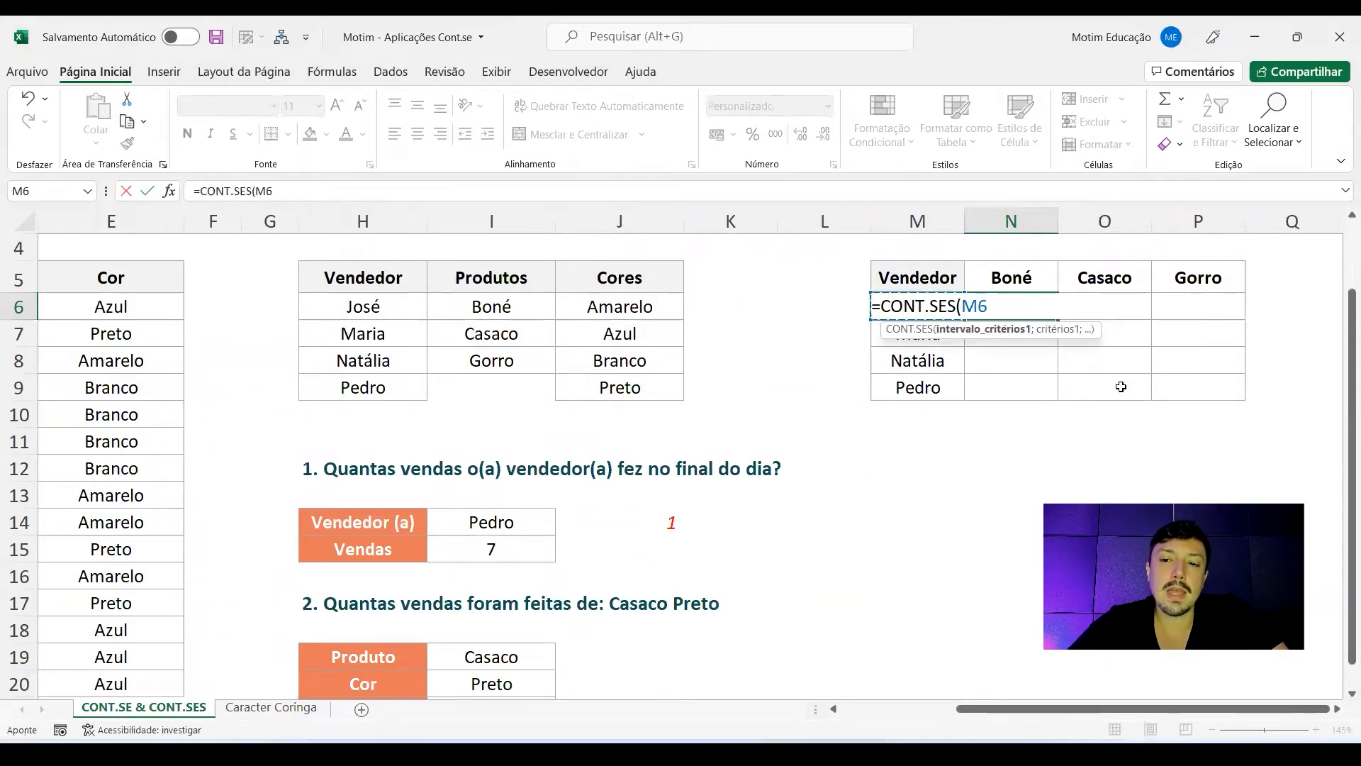
left_click(219, 220)
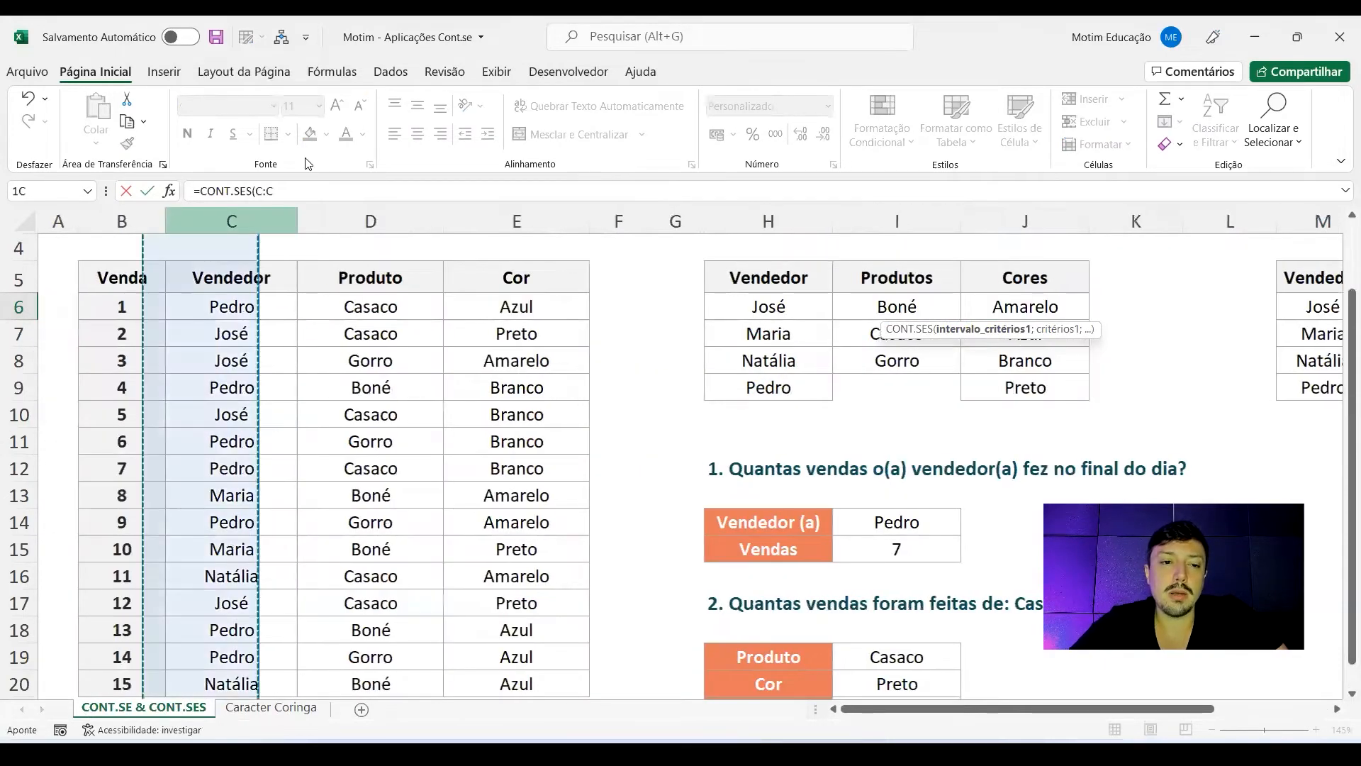
key("Right")
key("BackSpace")
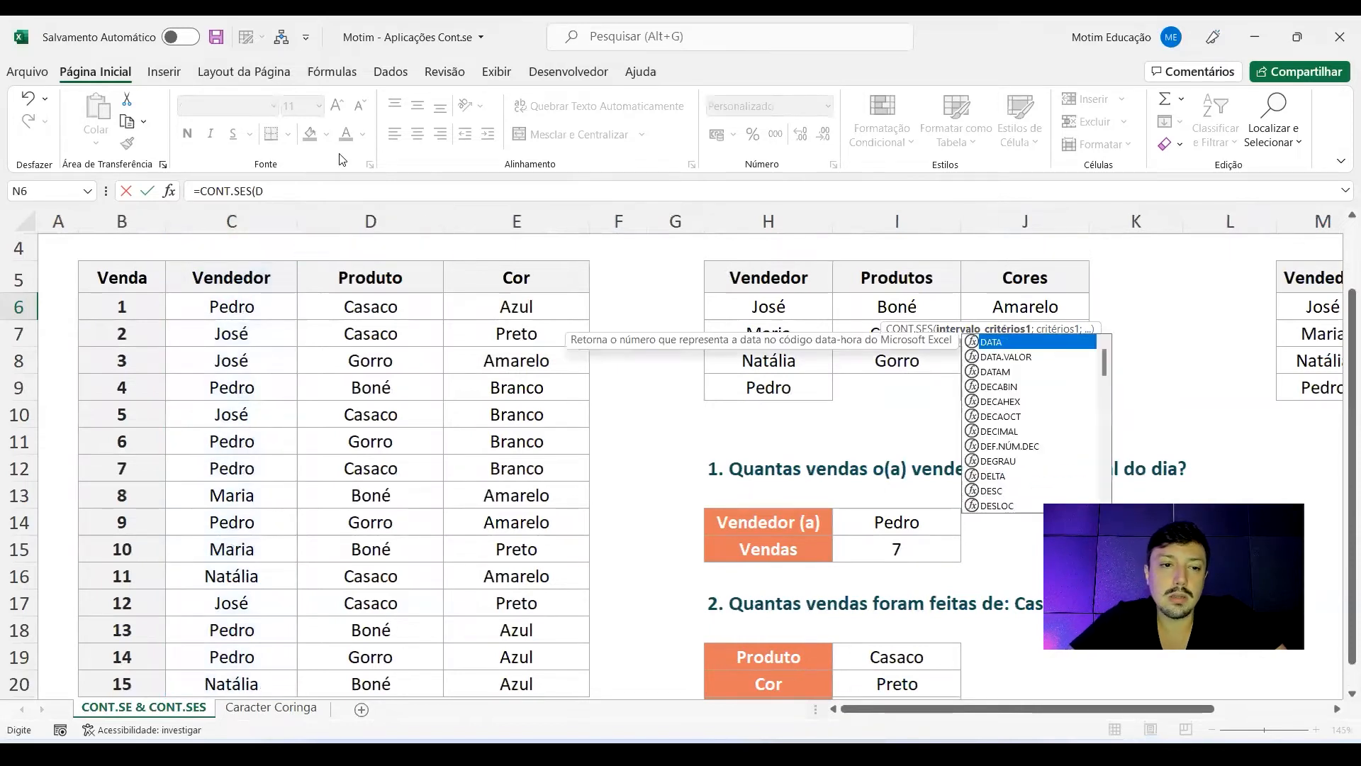
left_click(250, 224)
key("Return")
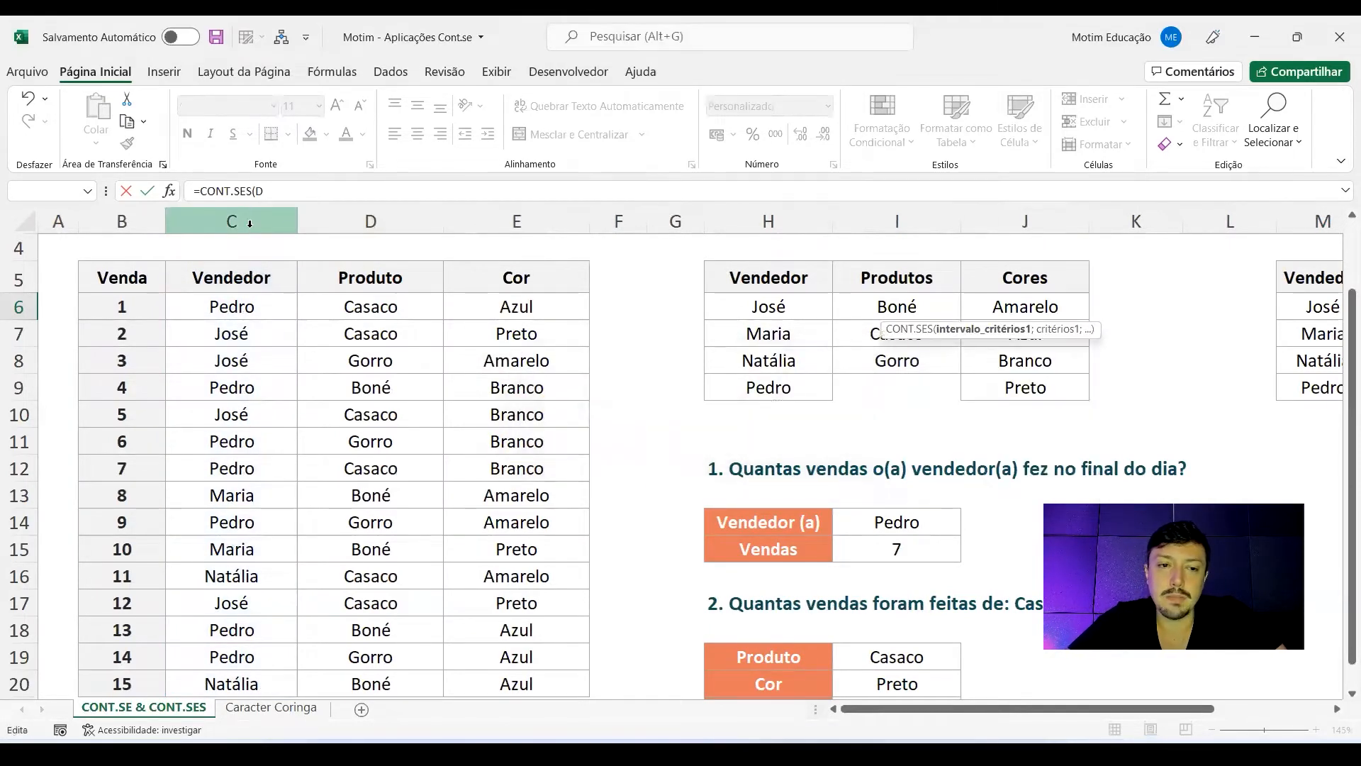
key("Escape")
Start a CONT.SES formula in N6 with column C as the first criteria range and M6 as its criterion
type("=cont.ses")
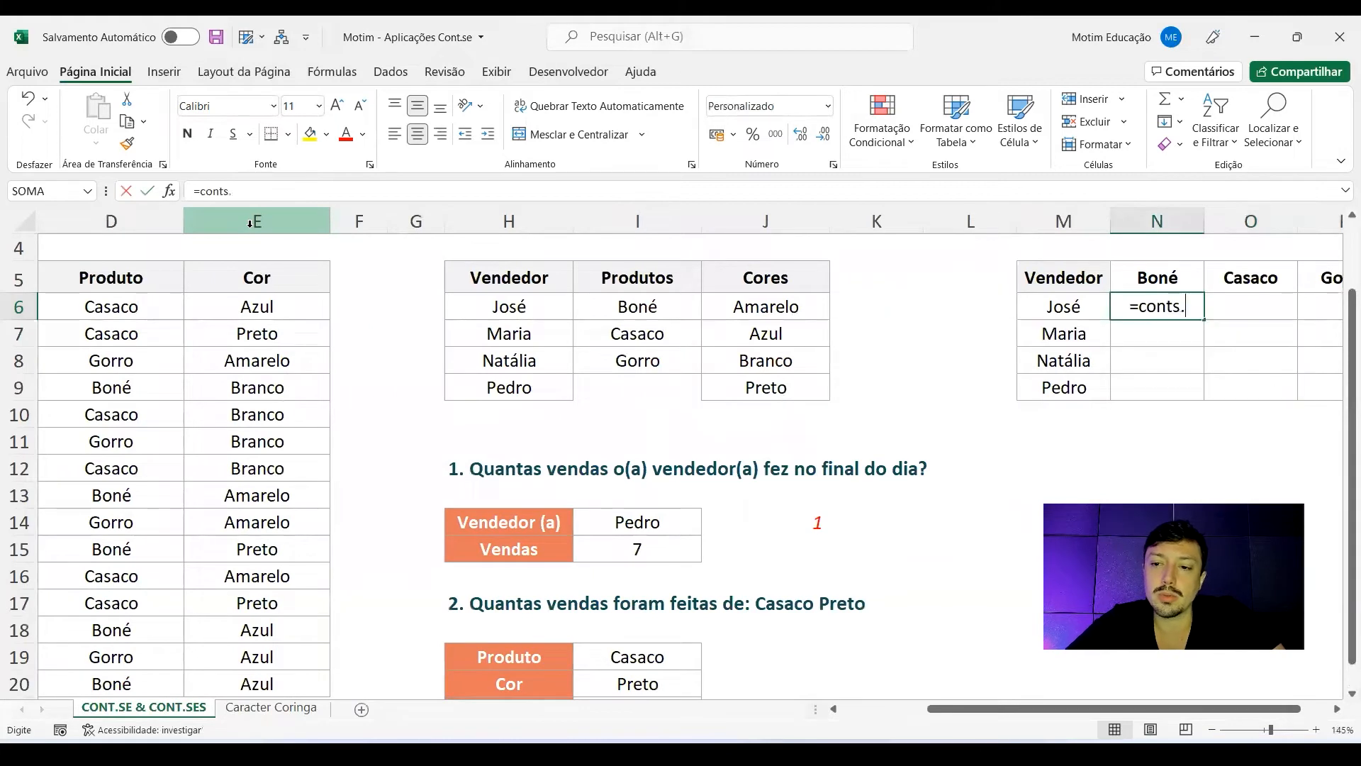
key("Tab")
key("Left")
key("ctrl+Left")
key("ctrl+Left")
key("ctrl+Left")
key("ctrl+Left")
key("ctrl+Left")
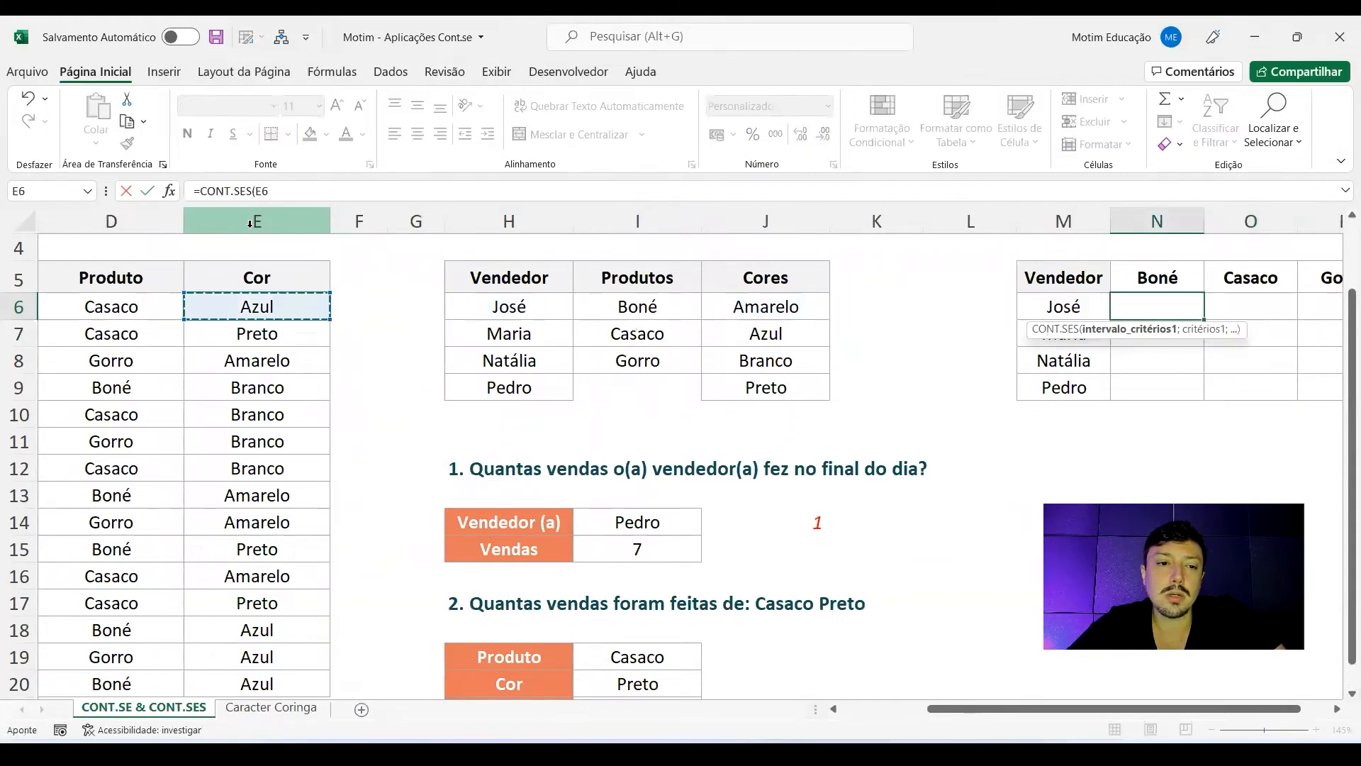
left_click(249, 224)
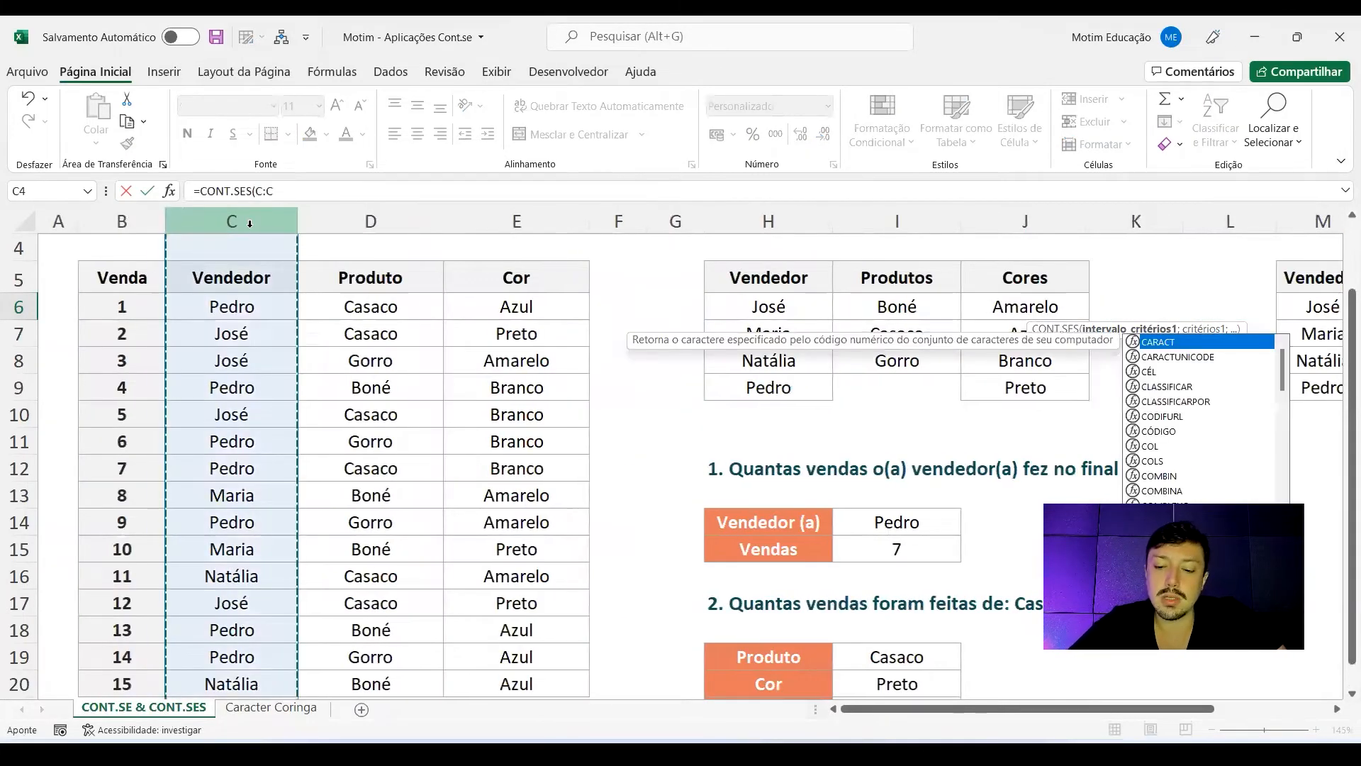
type(";")
key("Right")
key("Right")
key("Right")
key("Left")
key("Left")
key("Left")
key("Left")
key("Left")
key("Right")
left_click(728, 279)
key("Down")
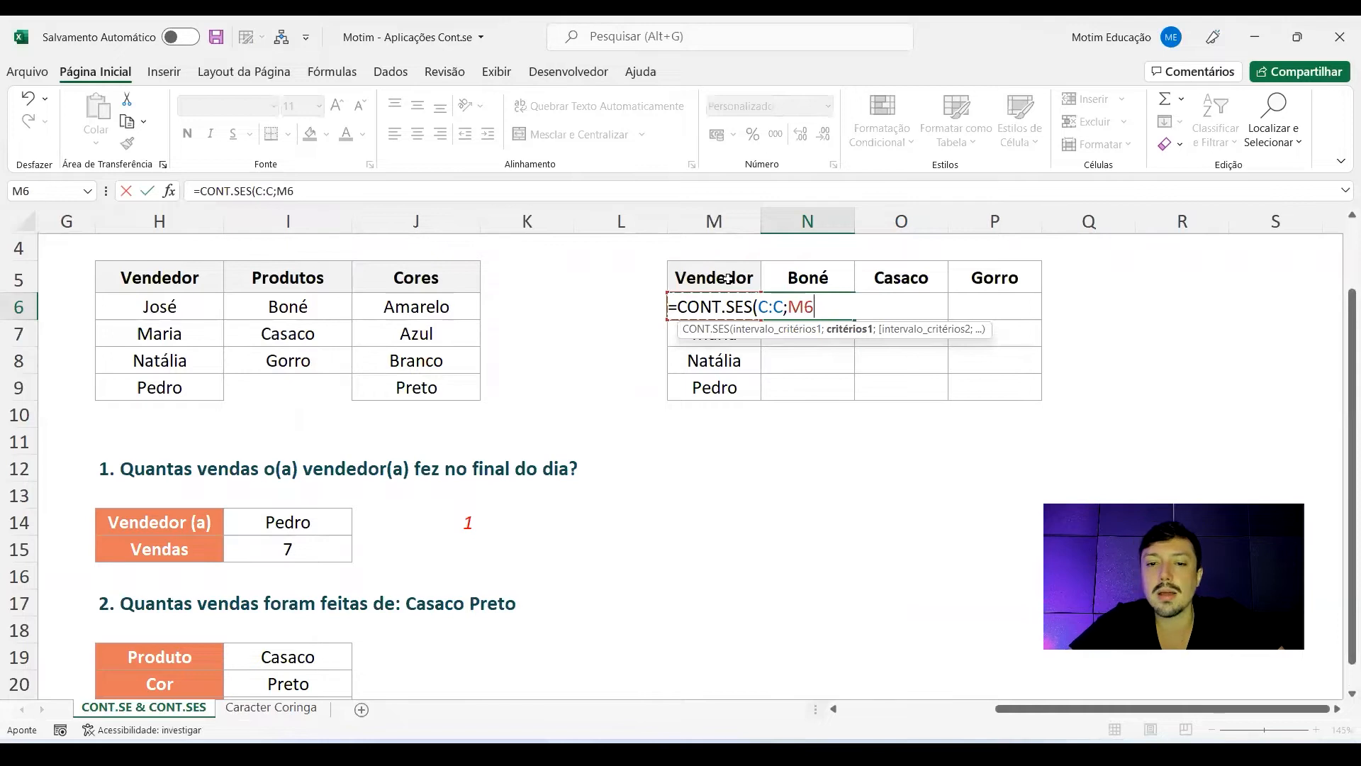
left_click(778, 329)
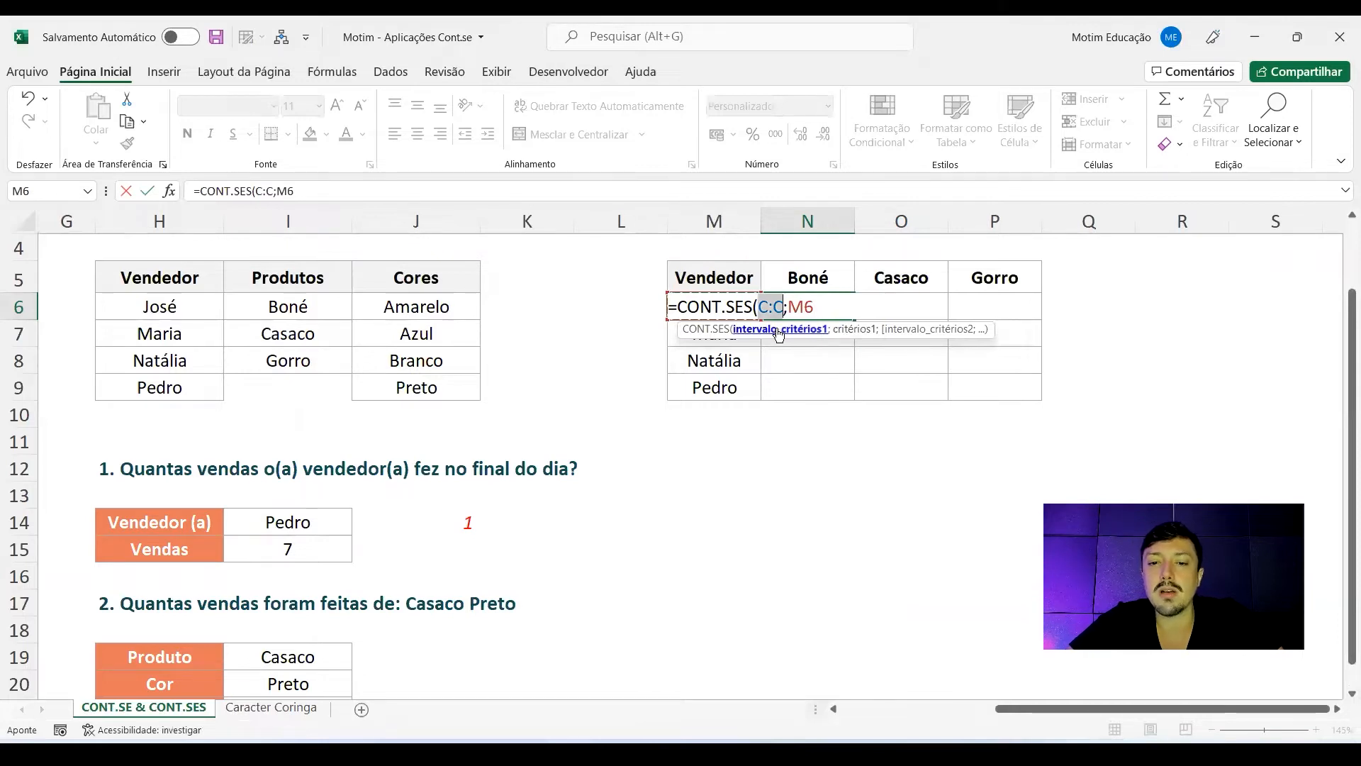
left_click(847, 329)
left_click(821, 306)
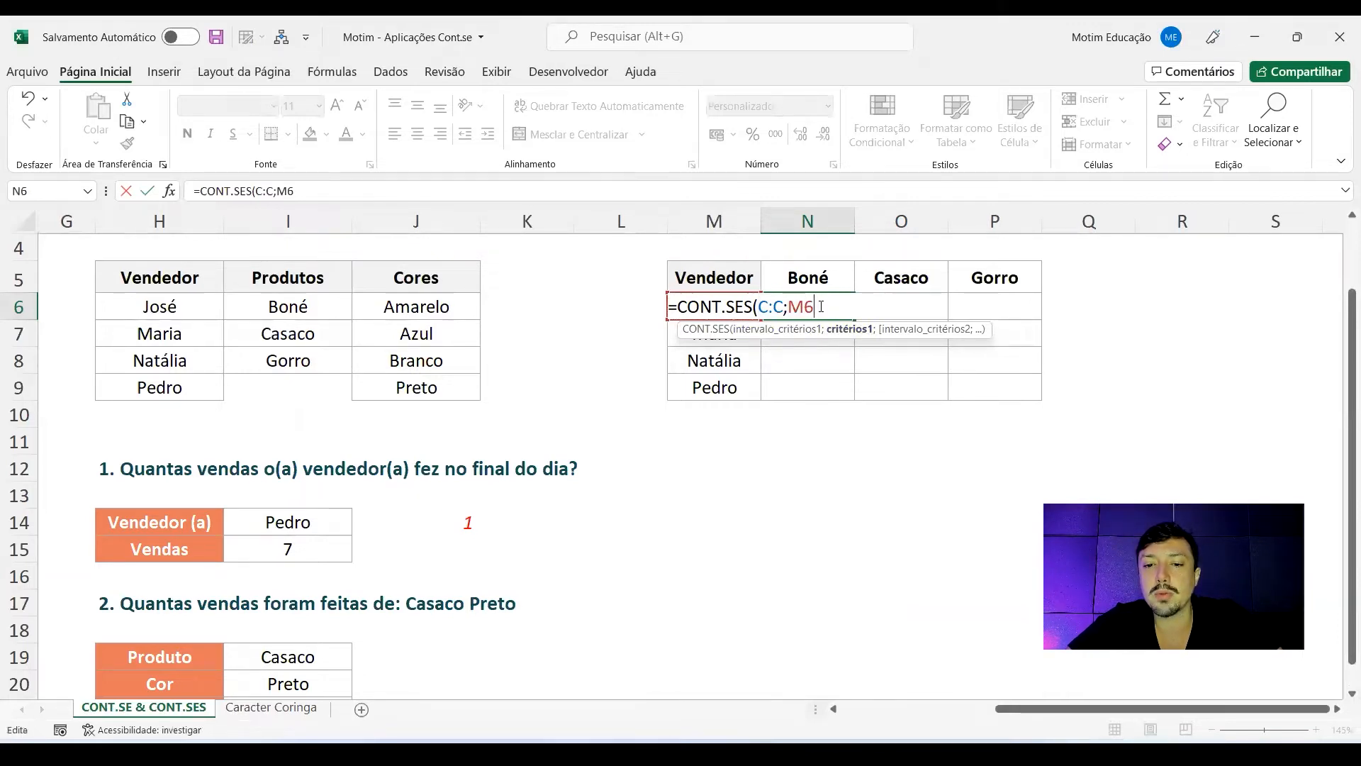
Add the Produto column D:D as the second criteria range of the CONT.SES formula
type(";")
key("Left")
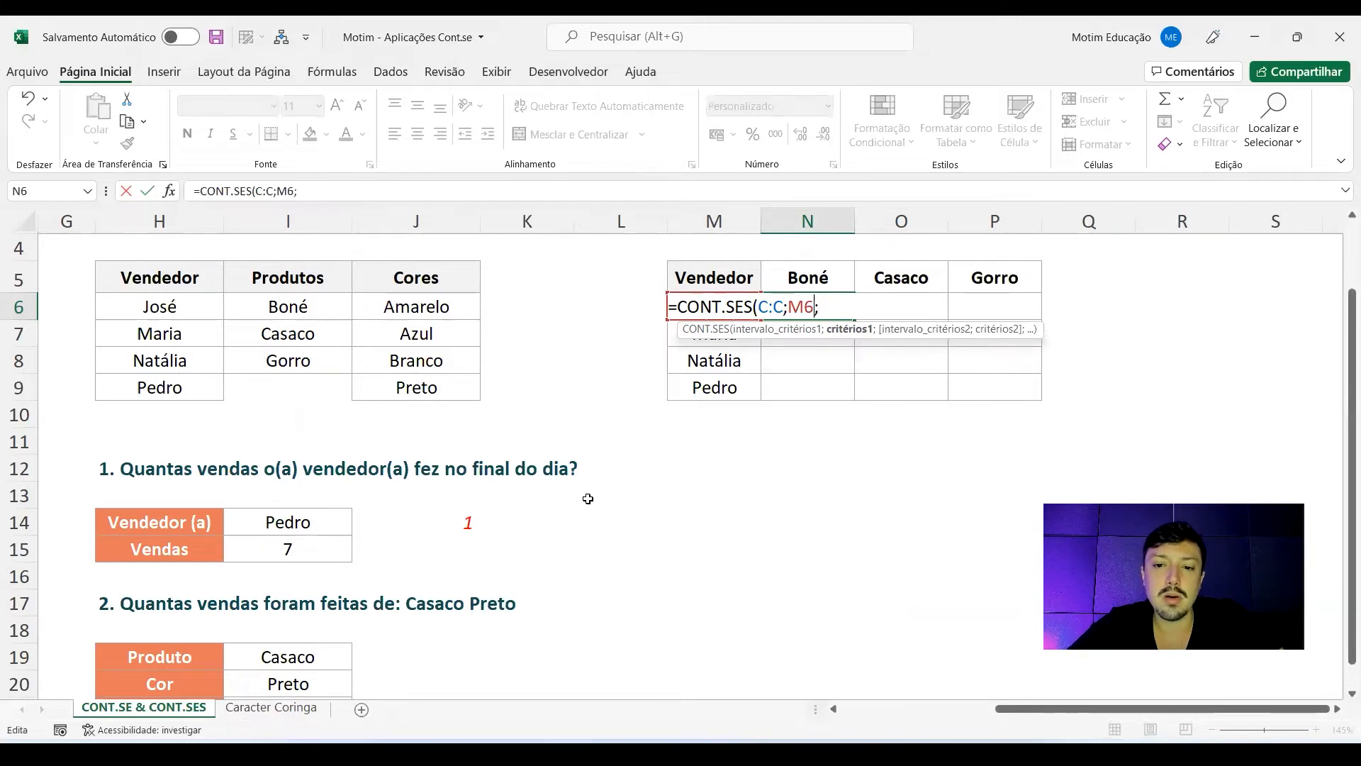
key("Right")
key("Right")
key("Left")
key("Left")
key("Left")
key("Left")
key("Left")
key("Left")
key("Left")
key("Left")
key("Left")
key("Left")
key("Left")
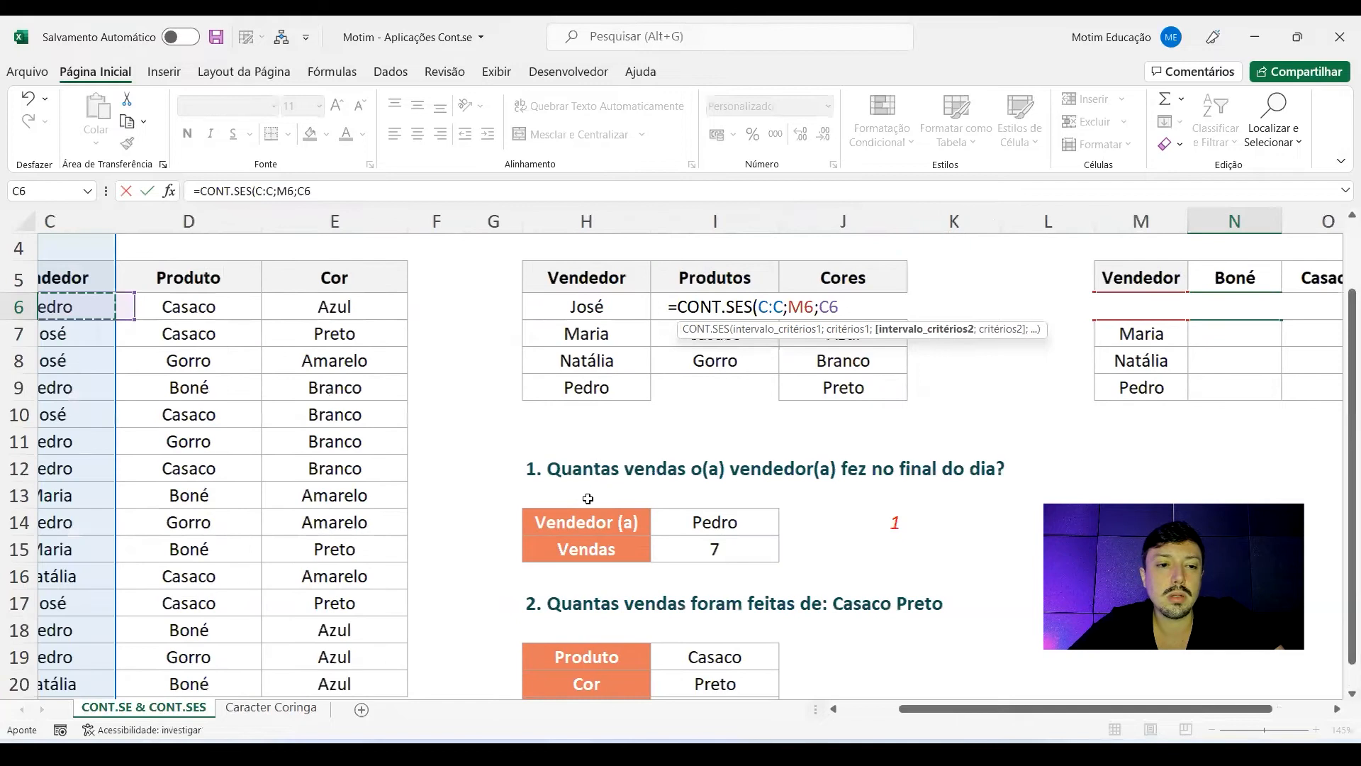
key("Right")
key("ctrl+space")
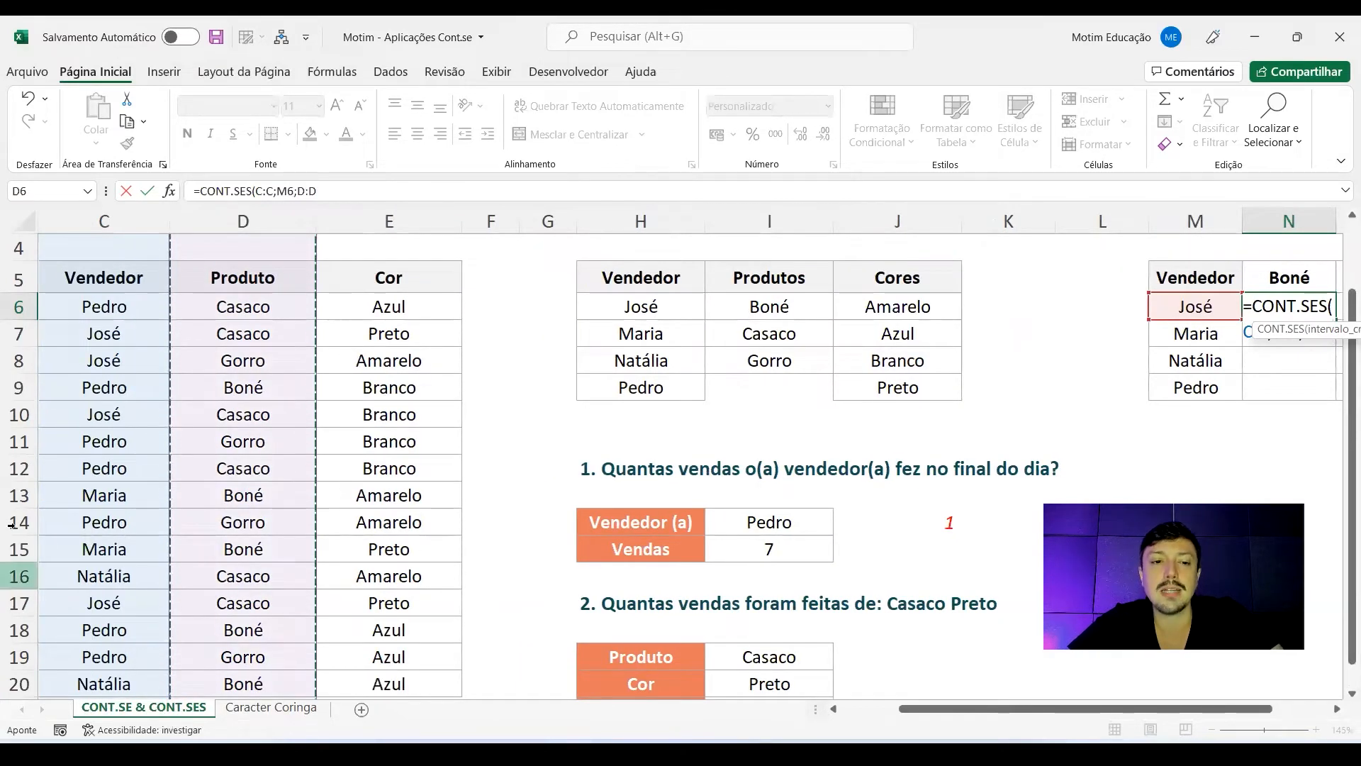
left_click(243, 220)
type(";")
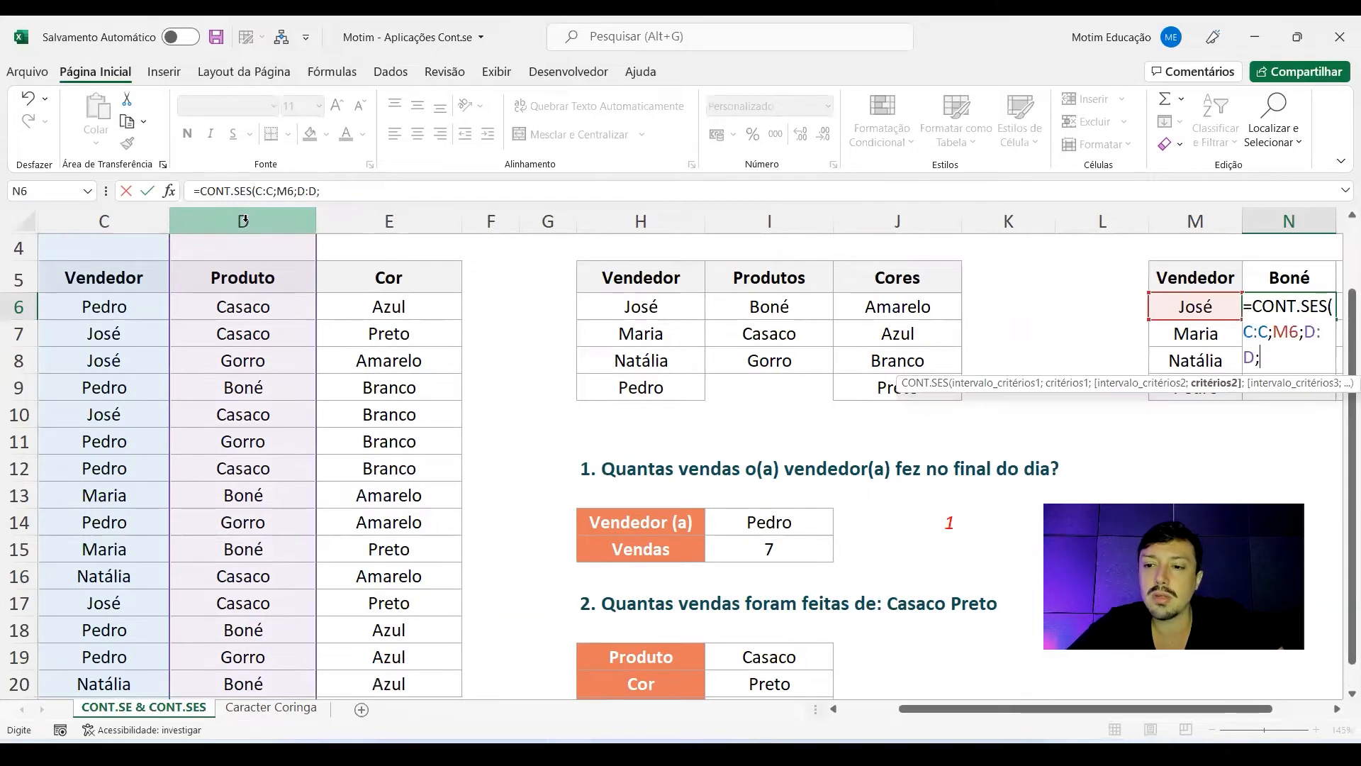
Use the product header in N5 as the second criterion and enter the formula in N6
key("Right")
key("Up")
key("Left")
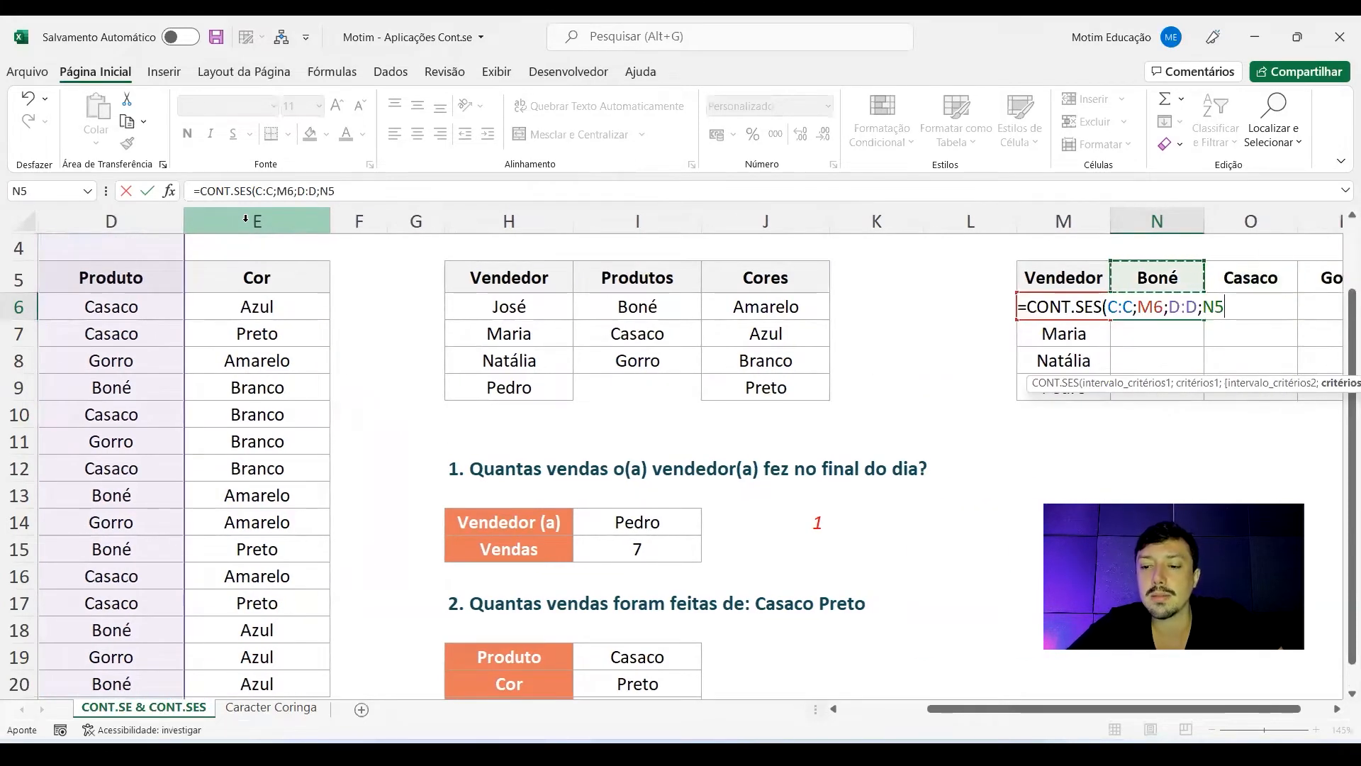
key("Return")
Change the product header in N5 to Casaco to test the formula in N6
key("Right")
key("Right")
key("Right")
key("Right")
key("Right")
key("Right")
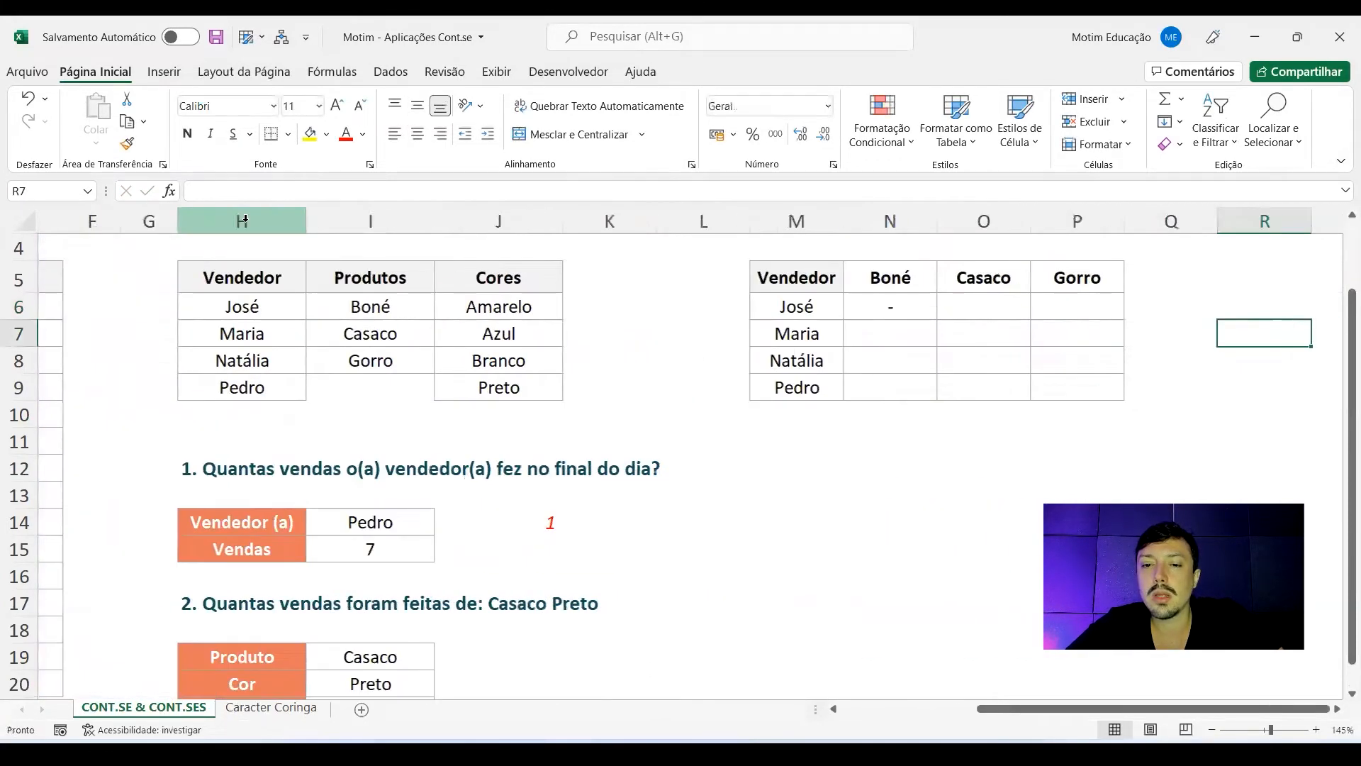
key("Up")
key("Left")
key("Left")
key("Left")
key("Left")
key("Left")
key("Left")
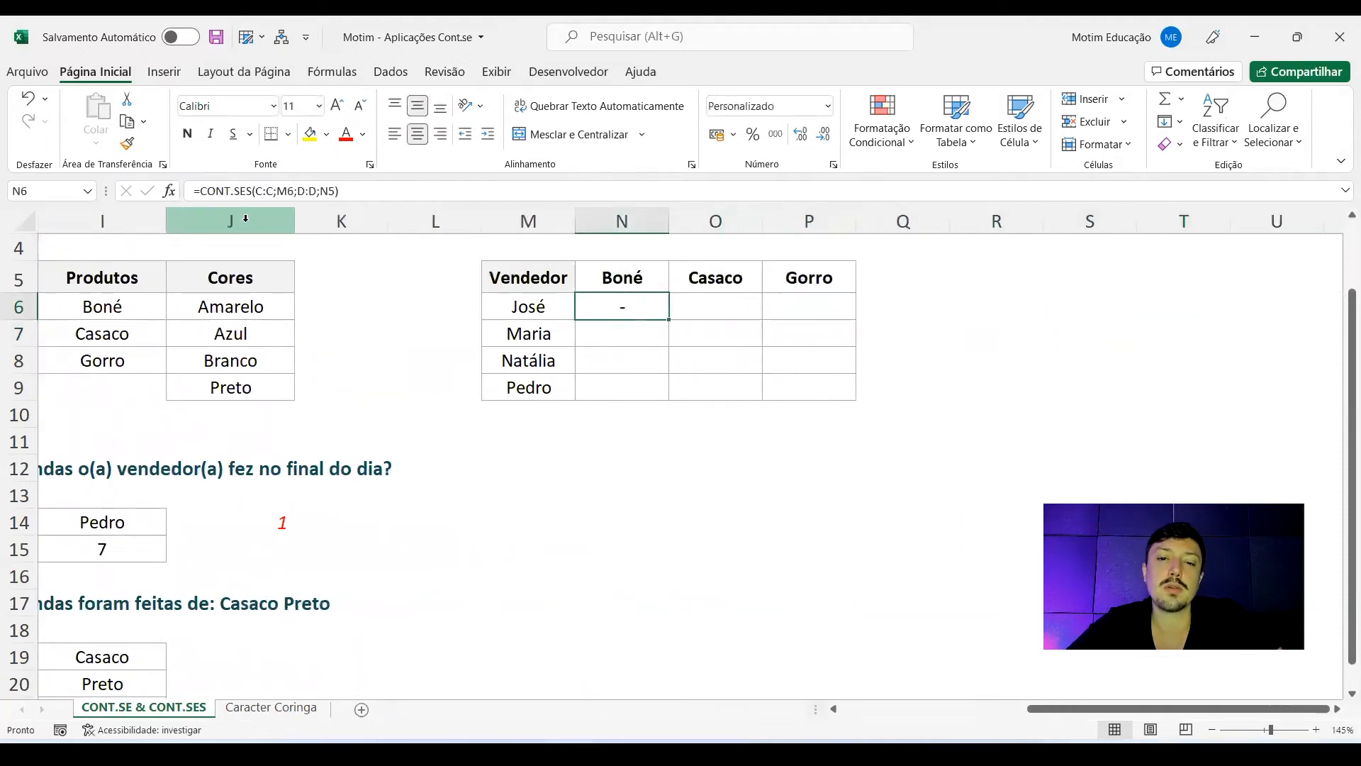
key("Up")
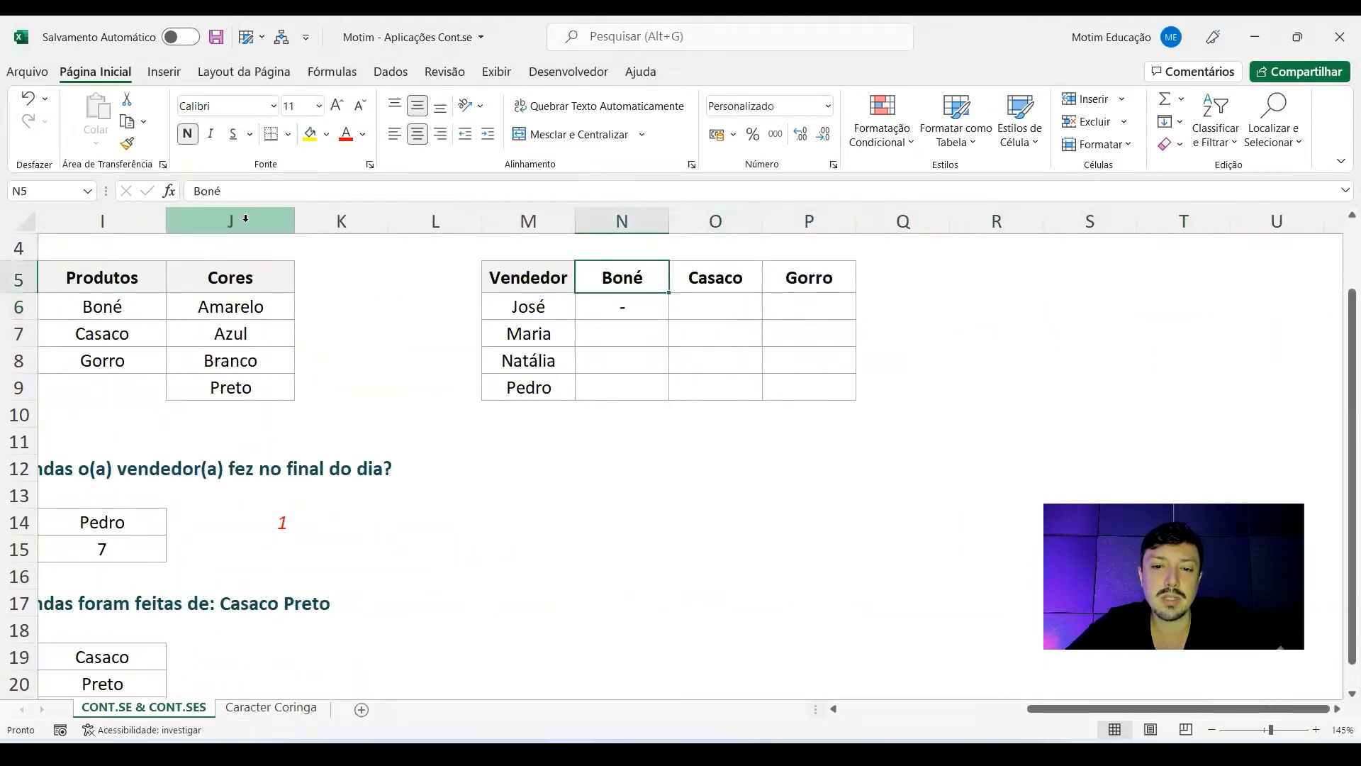
type("Casaco")
key("Return")
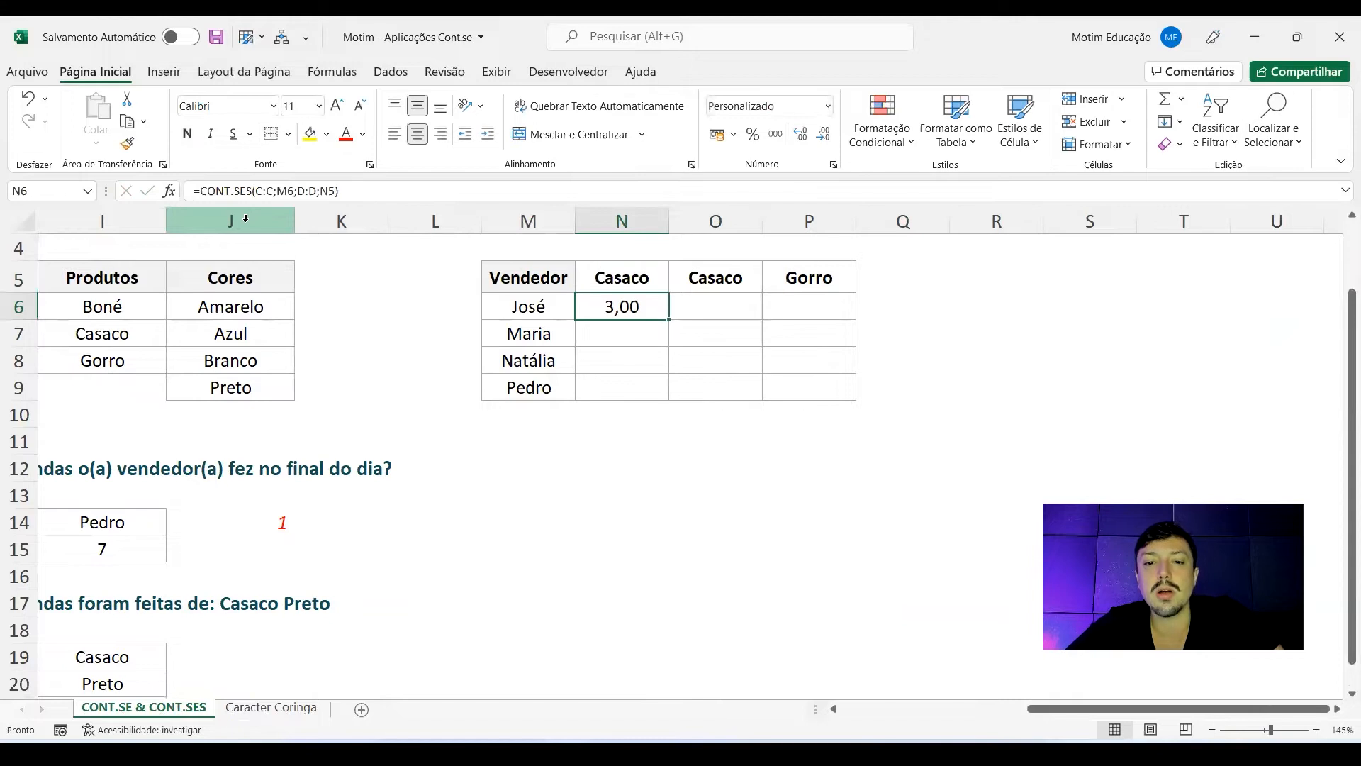
Format the count in N6 with the thousands separator style and no decimal places
left_click(775, 138)
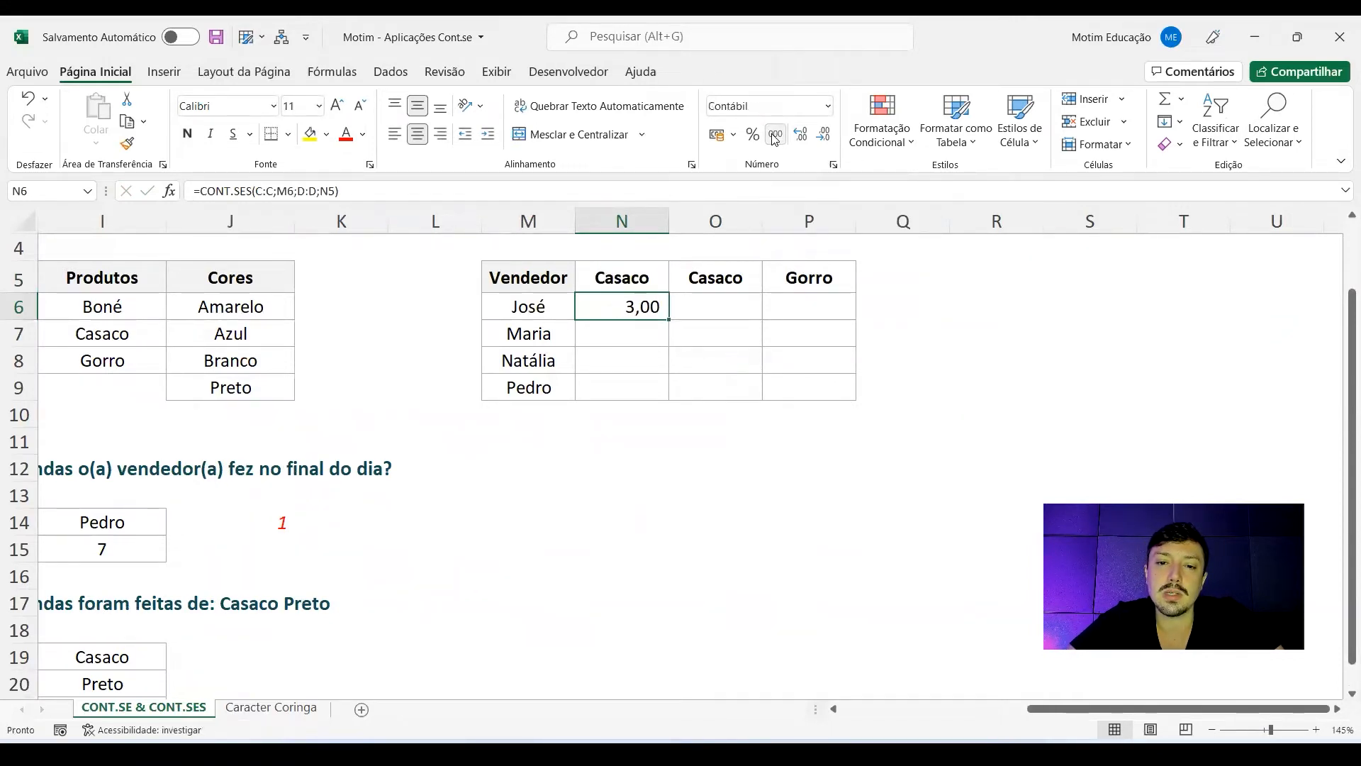
left_click(802, 139)
double_click(821, 139)
Change the product header in N5 back to Boné and return to N6
left_click(630, 284)
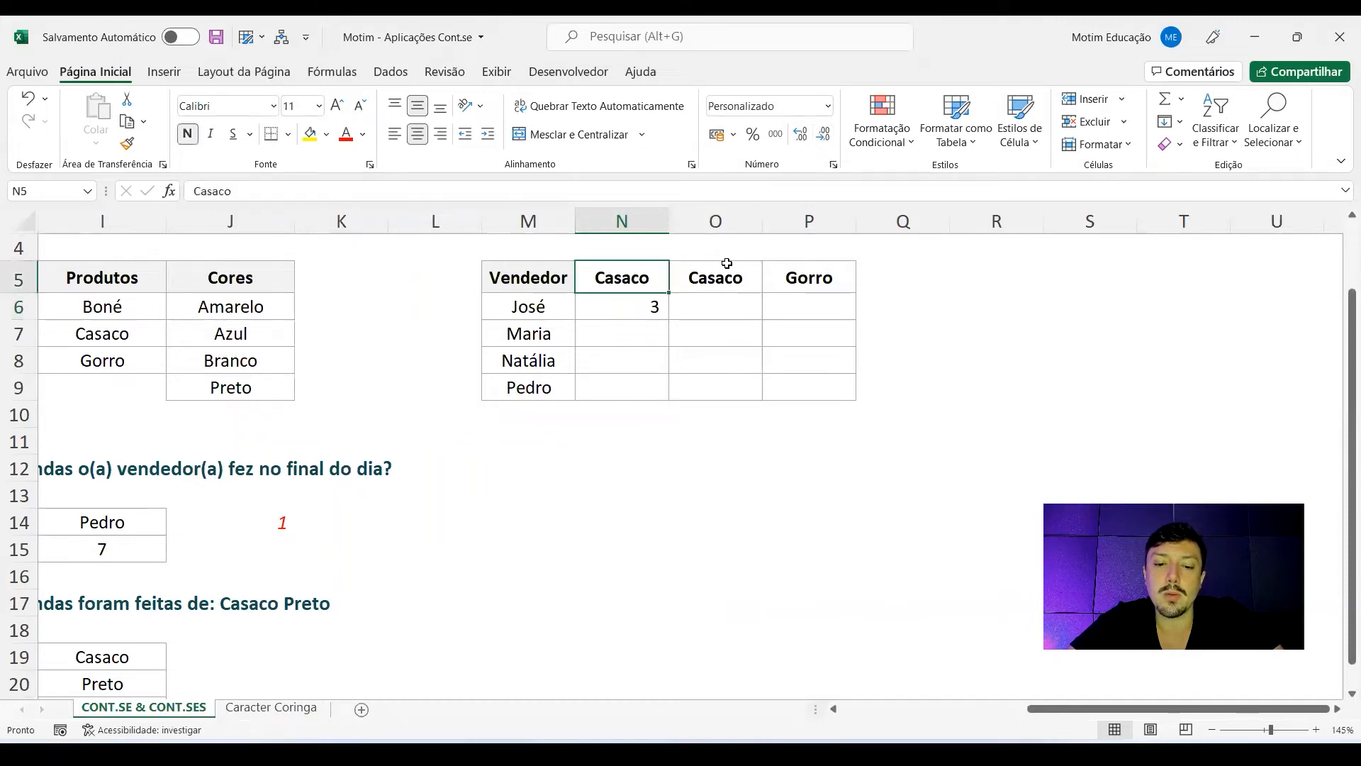
type("Boné")
key("Return")
key("Up")
key("Down")
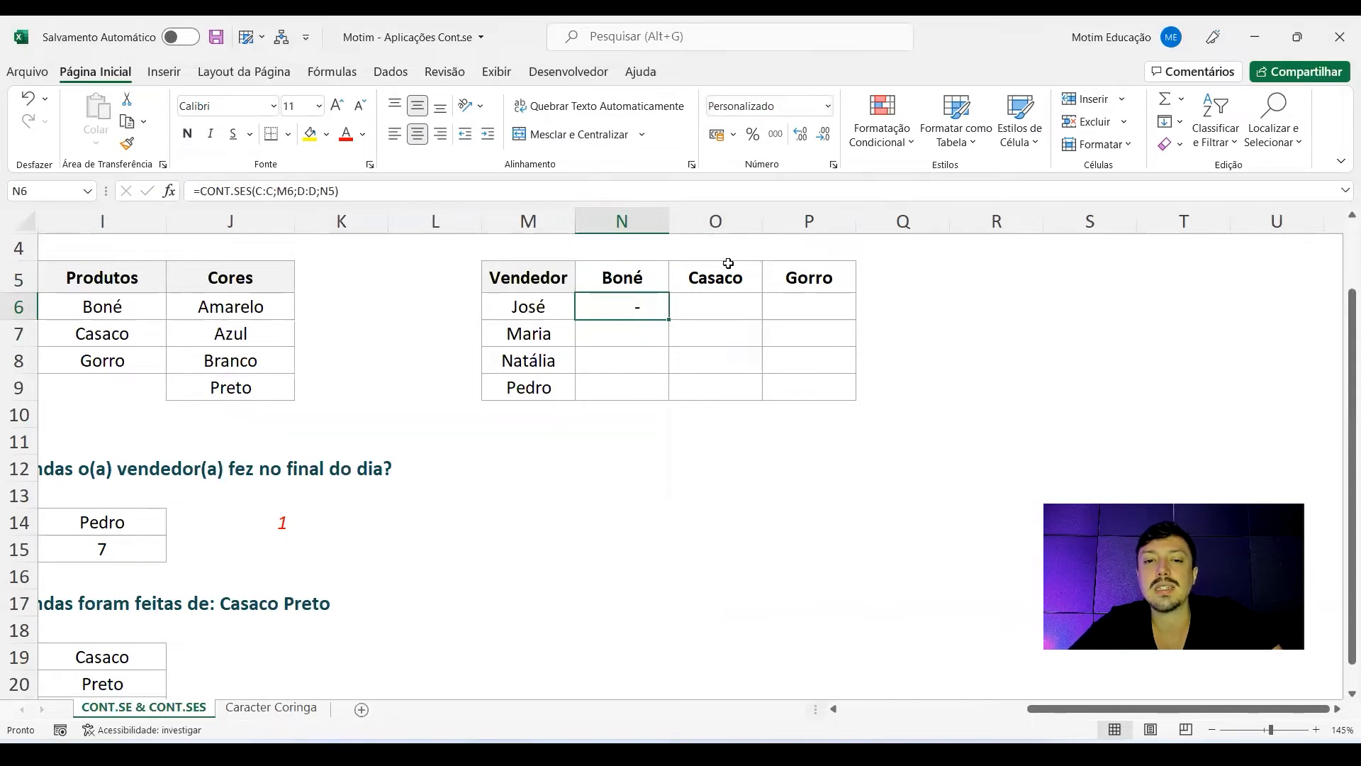
Fill the CONT.SES formula from N6 across the row to P6
left_click(709, 308)
left_click(799, 313)
left_click(802, 336)
left_click(584, 359)
left_click(620, 312)
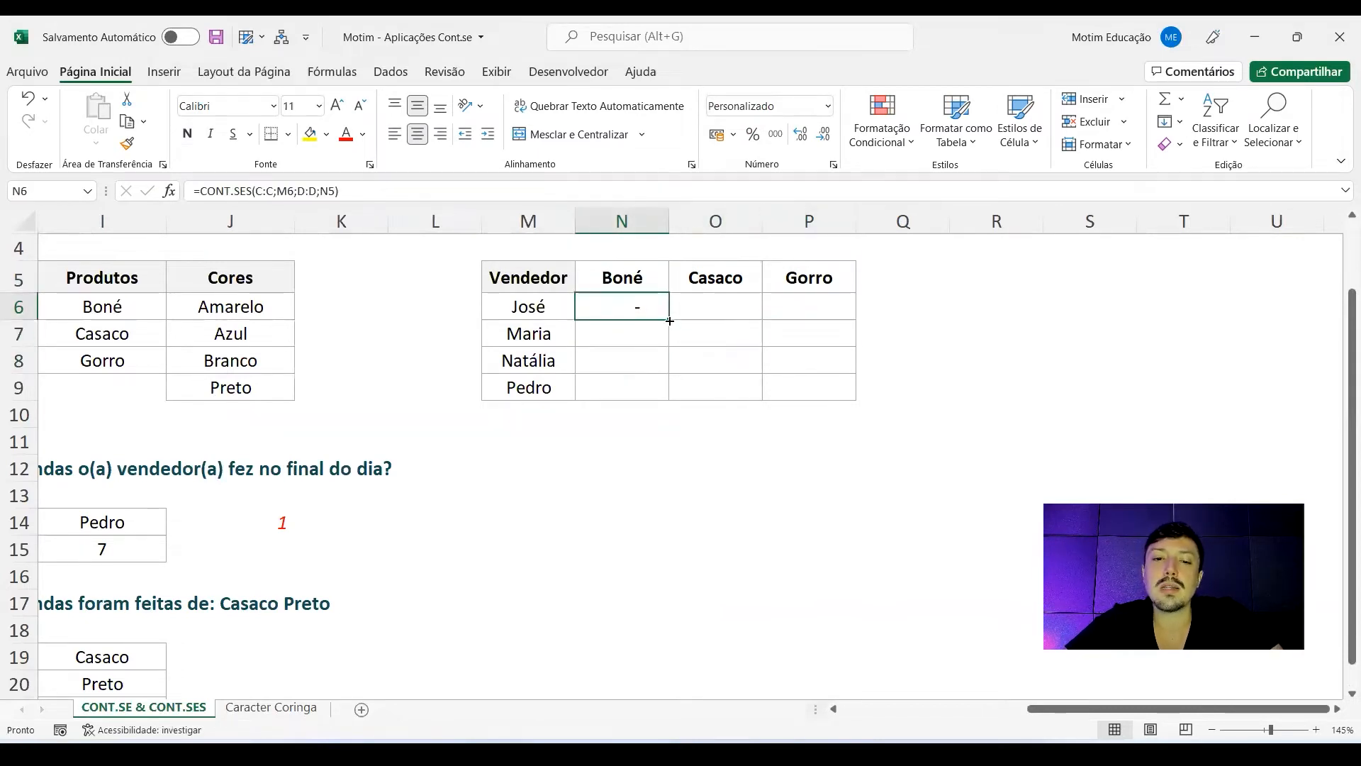
left_click_drag(669, 320, 815, 312)
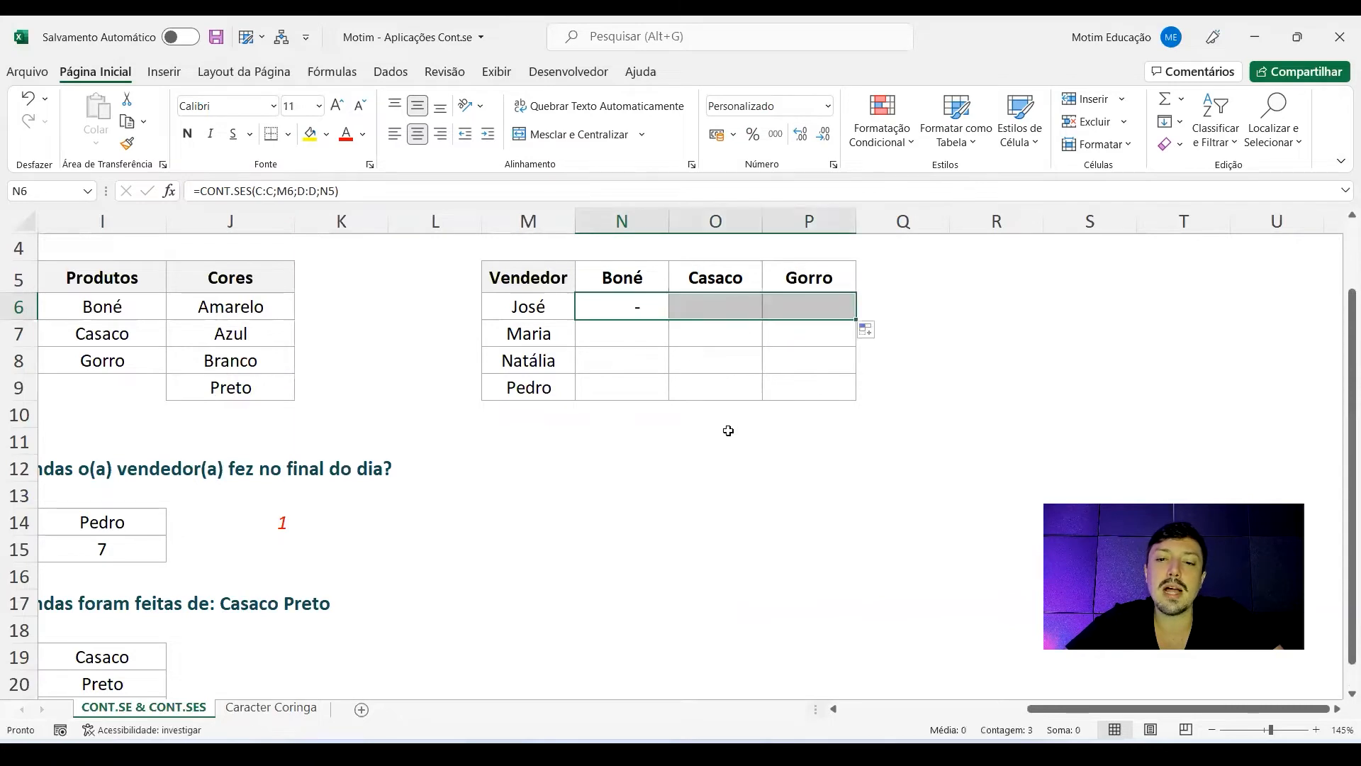
Examine the references in the formula copied to O6 against the source sales table
left_click(740, 308)
key("F2")
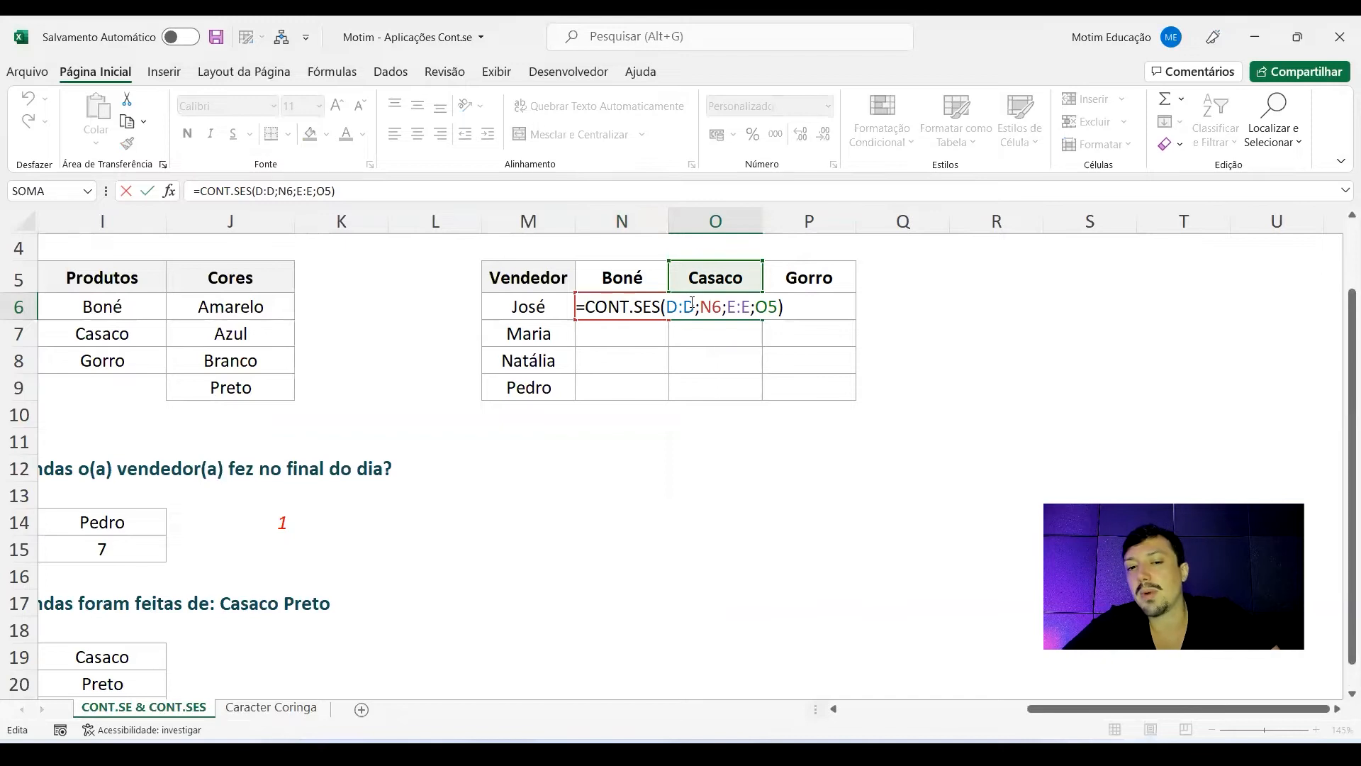
key("Escape")
scroll(818, 567, "down", 2)
scroll(1090, 712, "left", 2)
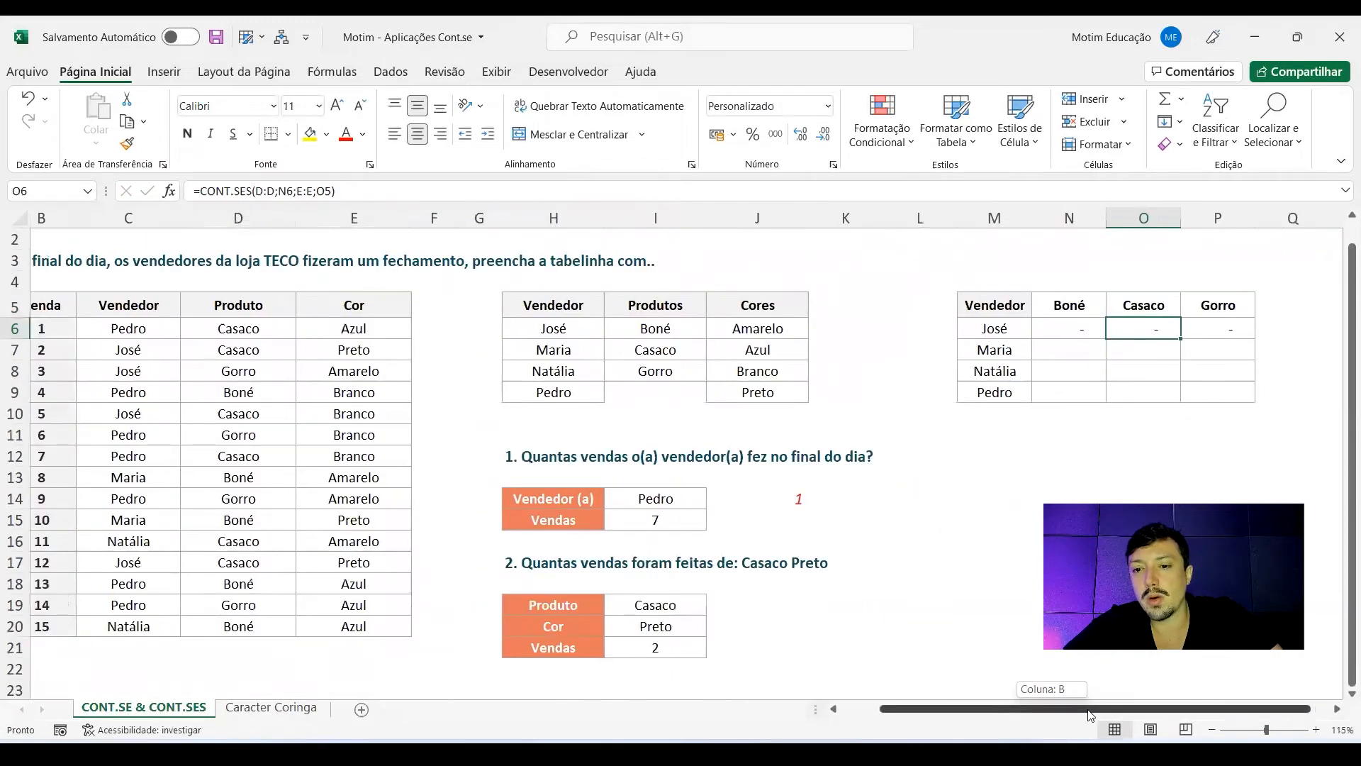
scroll(670, 473, "down", 1)
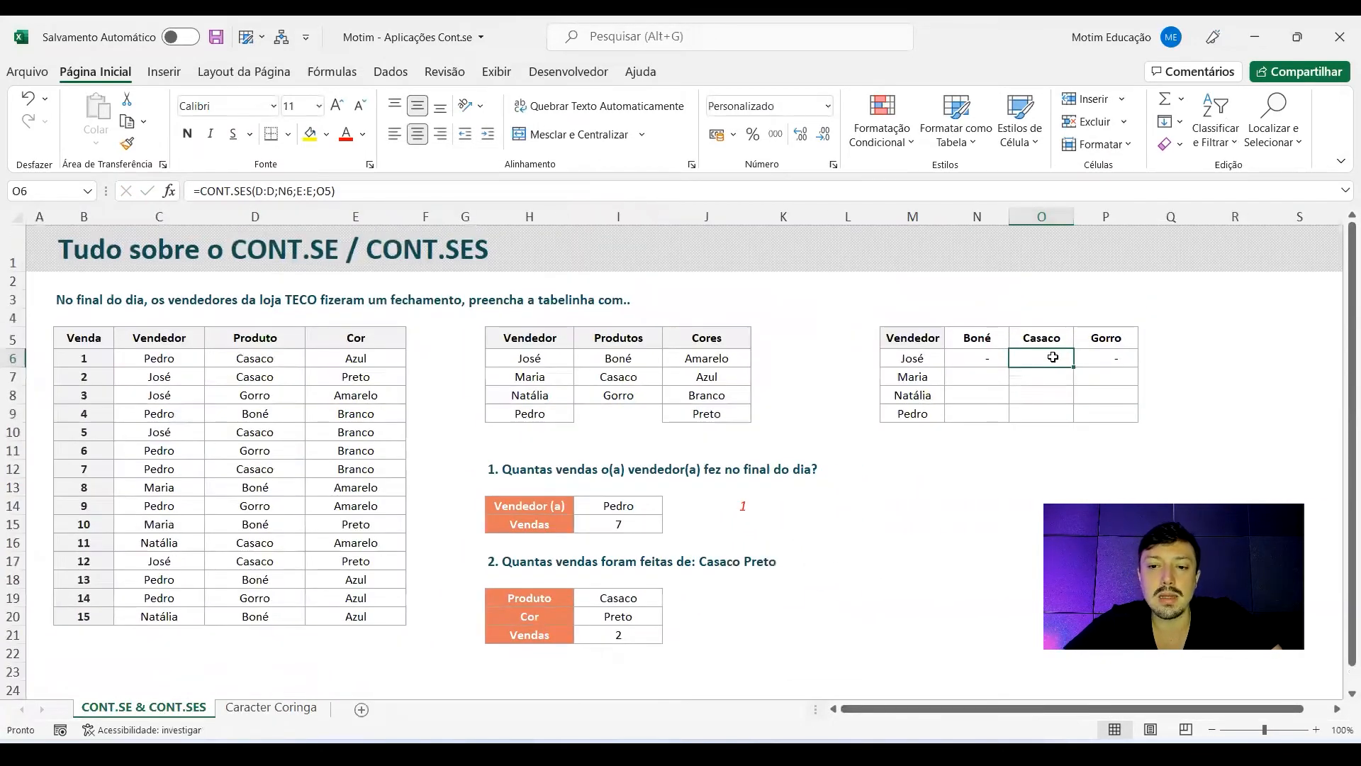
left_click(969, 361)
left_click_drag(1009, 367, 1110, 356)
Correct the CONT.SES formula in O6 to use columns C and D as ranges and M6 as the seller criterion
left_click(1041, 354)
double_click(1041, 354)
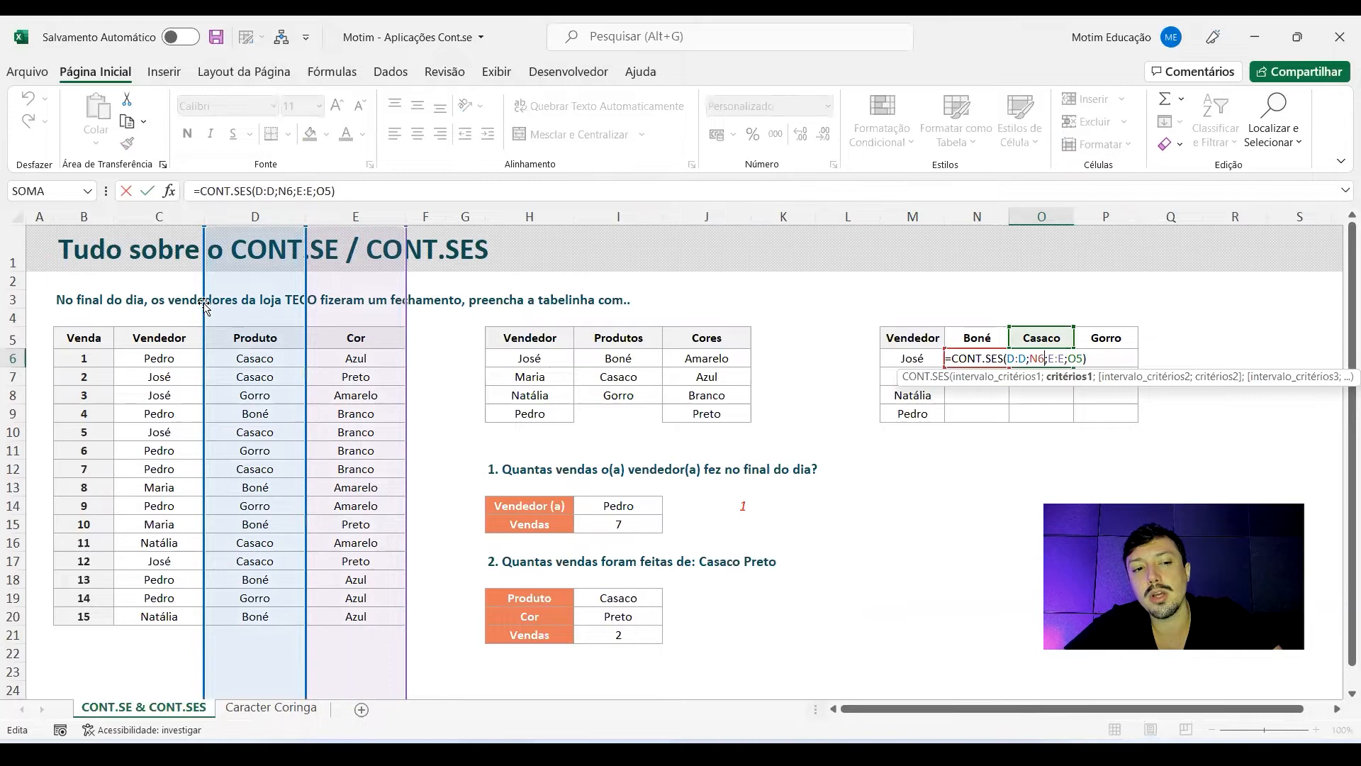
left_click_drag(210, 305, 120, 305)
left_click(303, 305)
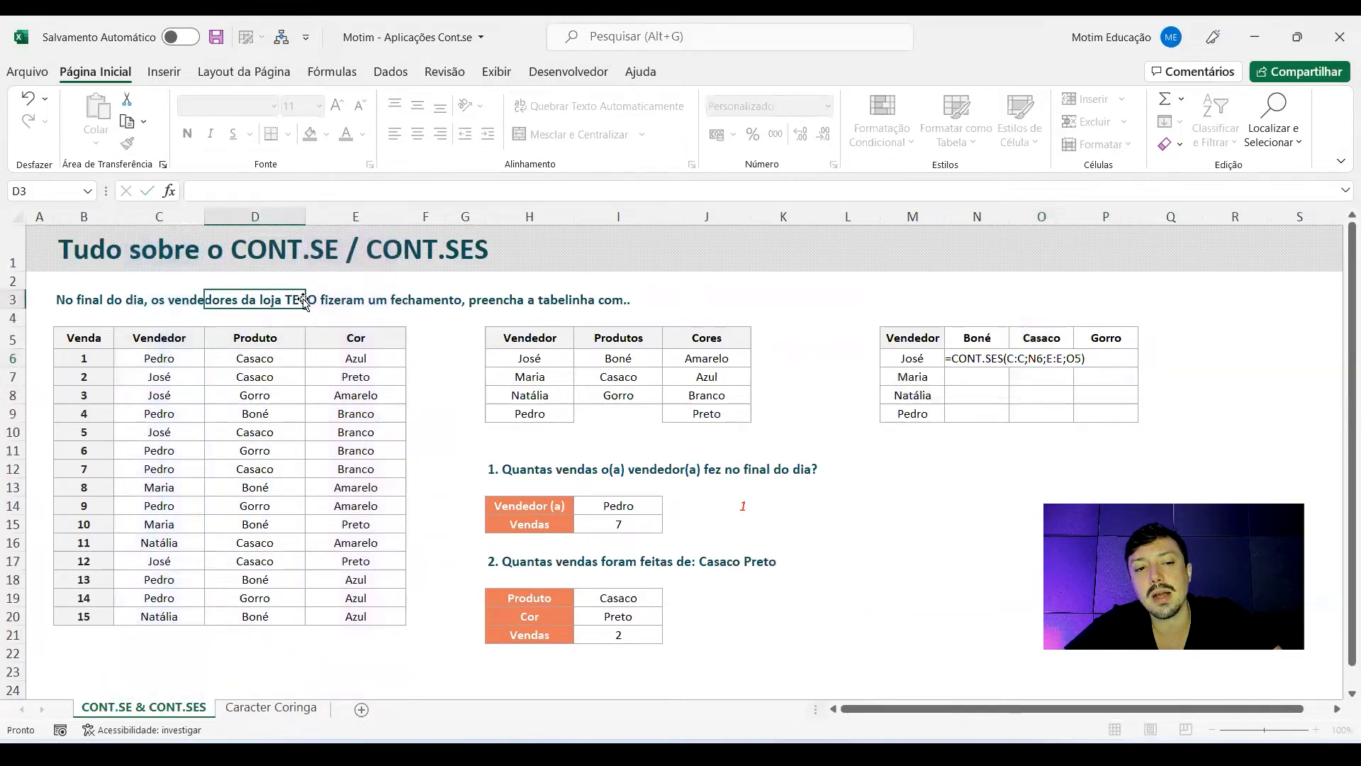
double_click(1032, 358)
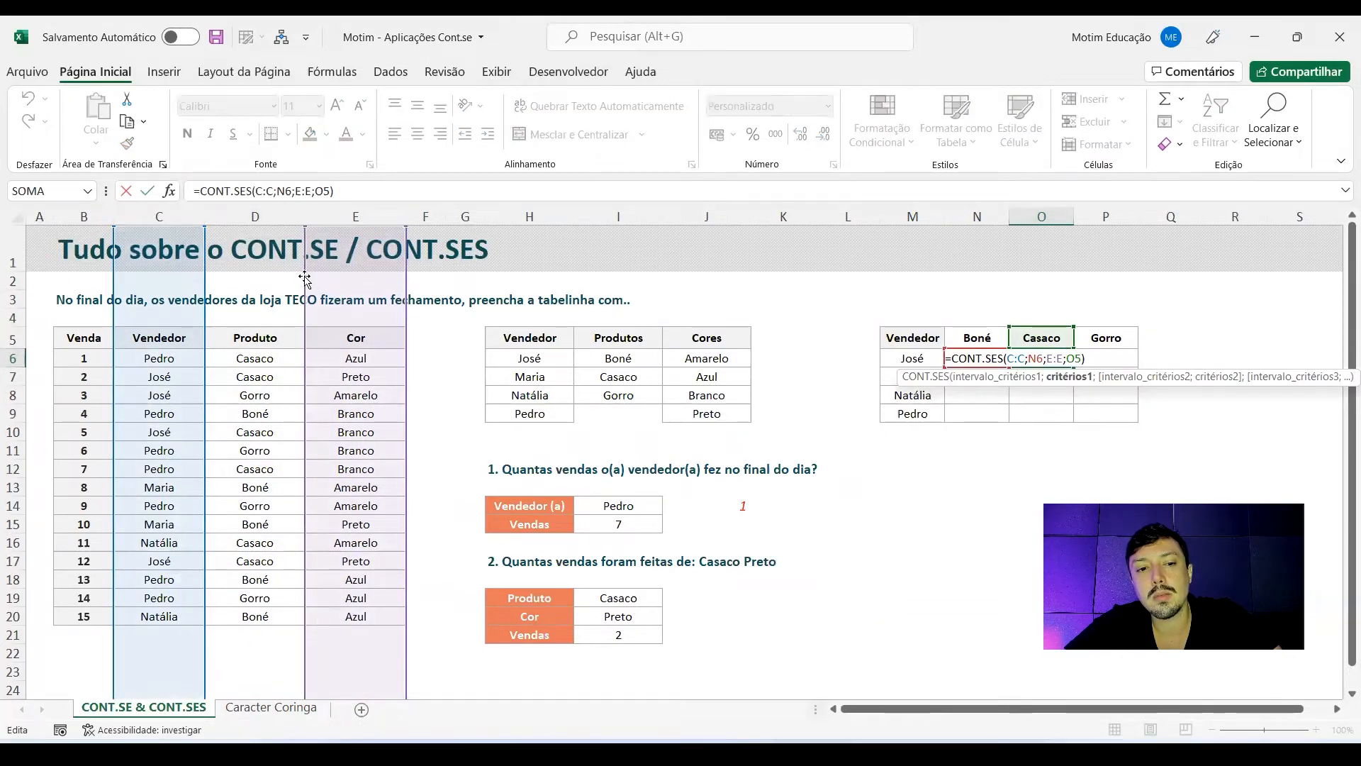
left_click_drag(305, 277, 234, 281)
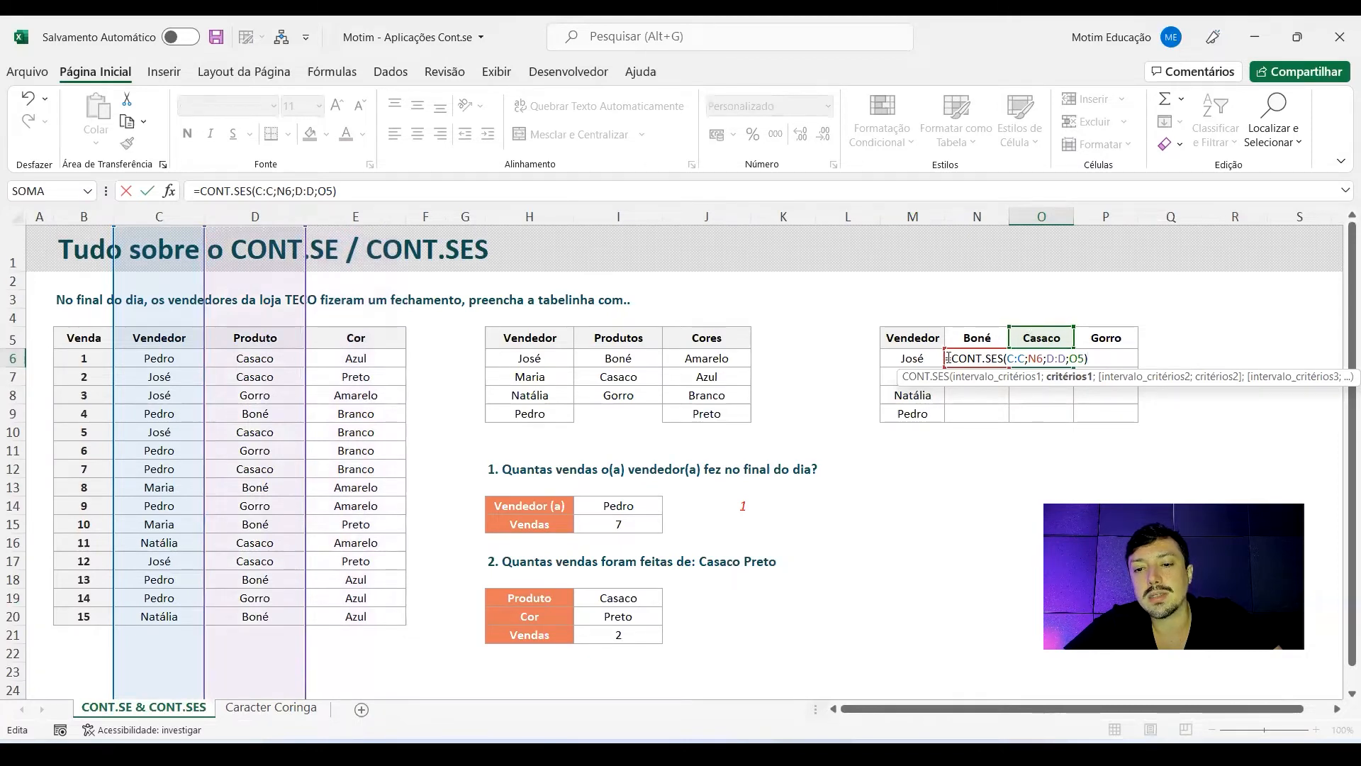
left_click_drag(950, 352, 914, 356)
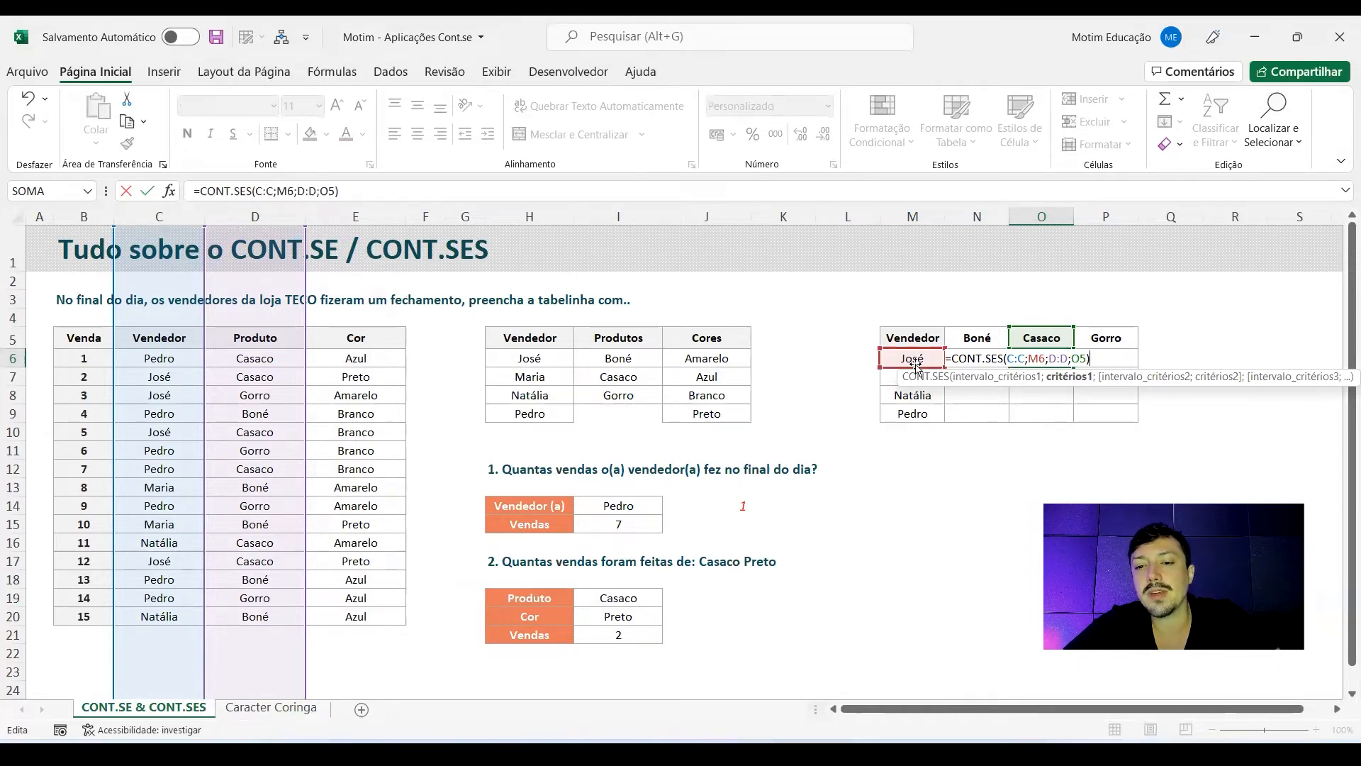
key("Return")
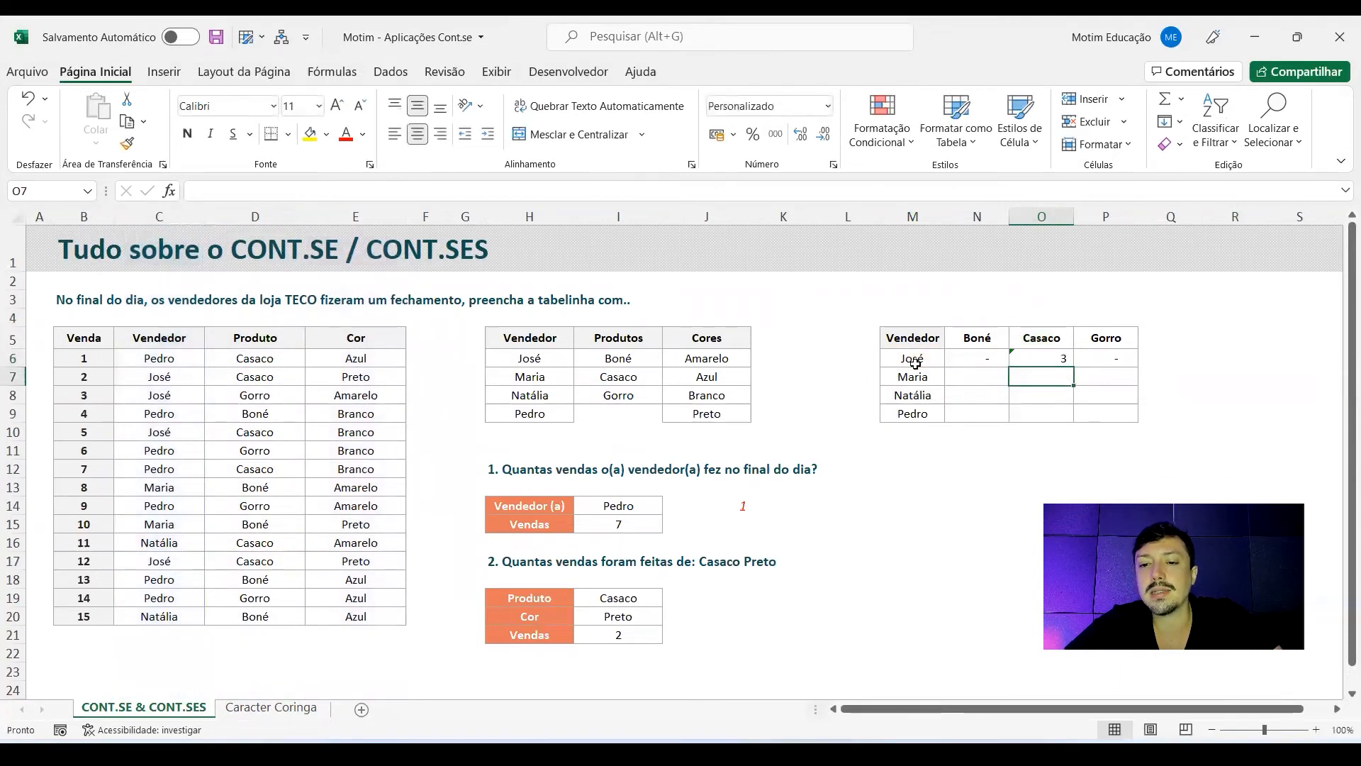
Lock both criteria ranges in the N6 formula as $C:$C and $D:$D
double_click(982, 358)
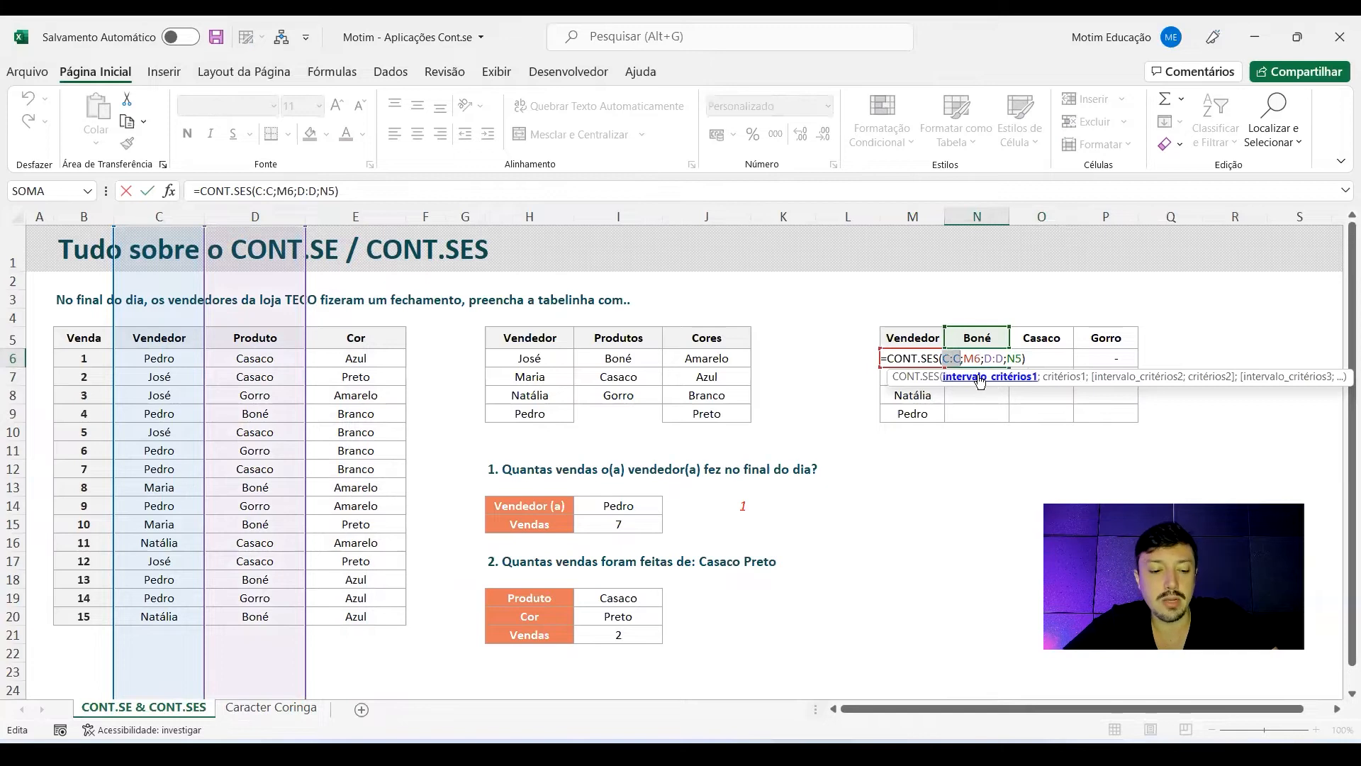
key("F4")
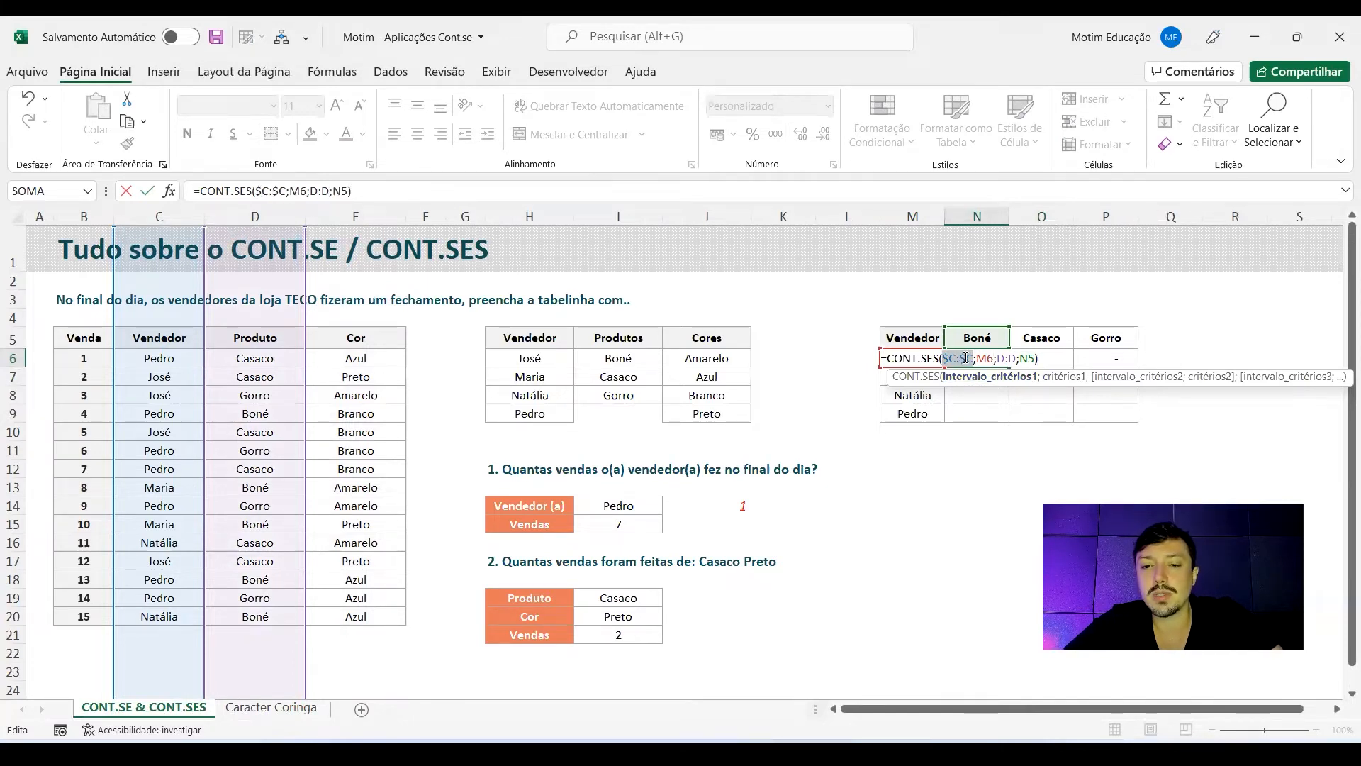
key("Right")
key("Right")
key("Right")
key("Right")
key("Right")
key("F4")
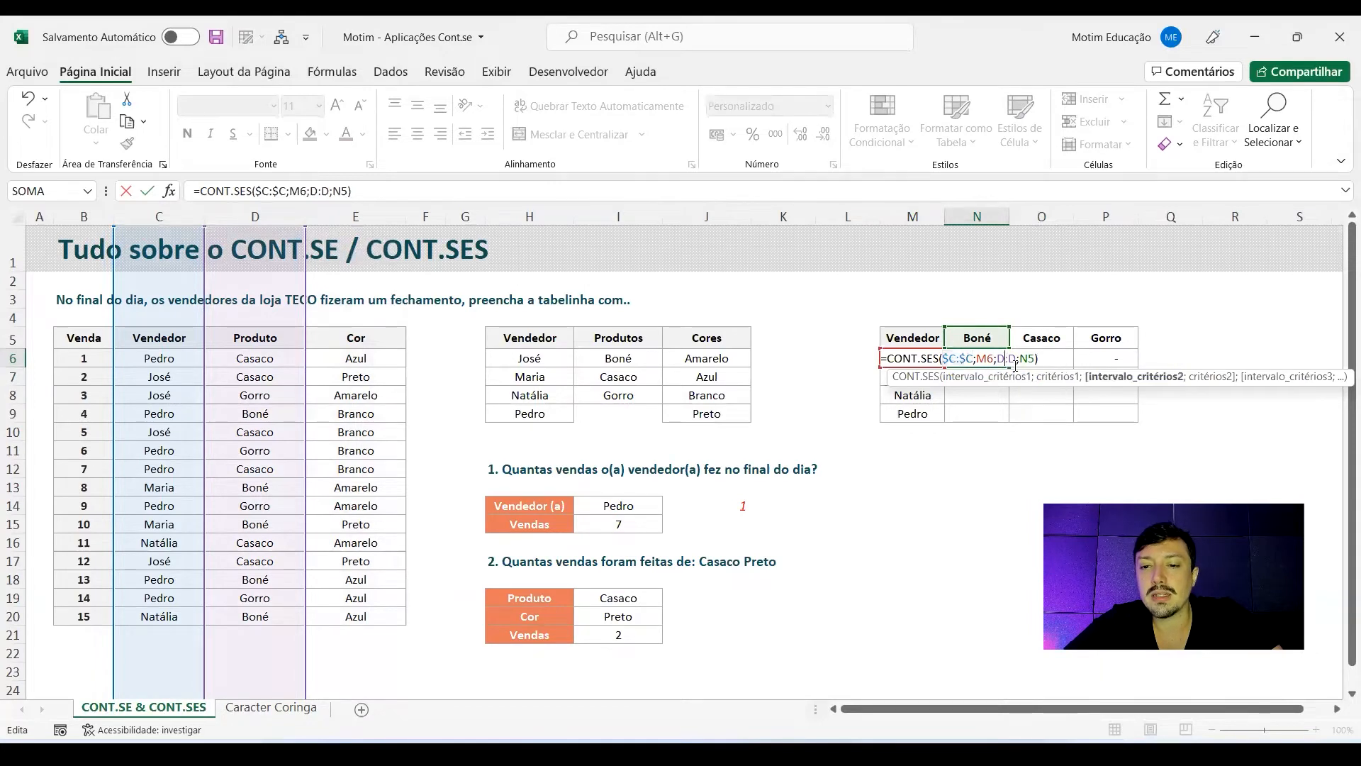
key("Return")
Check the locked ranges in the N6 formula and view the seller-by-product table close up
left_click(985, 356)
double_click(989, 354)
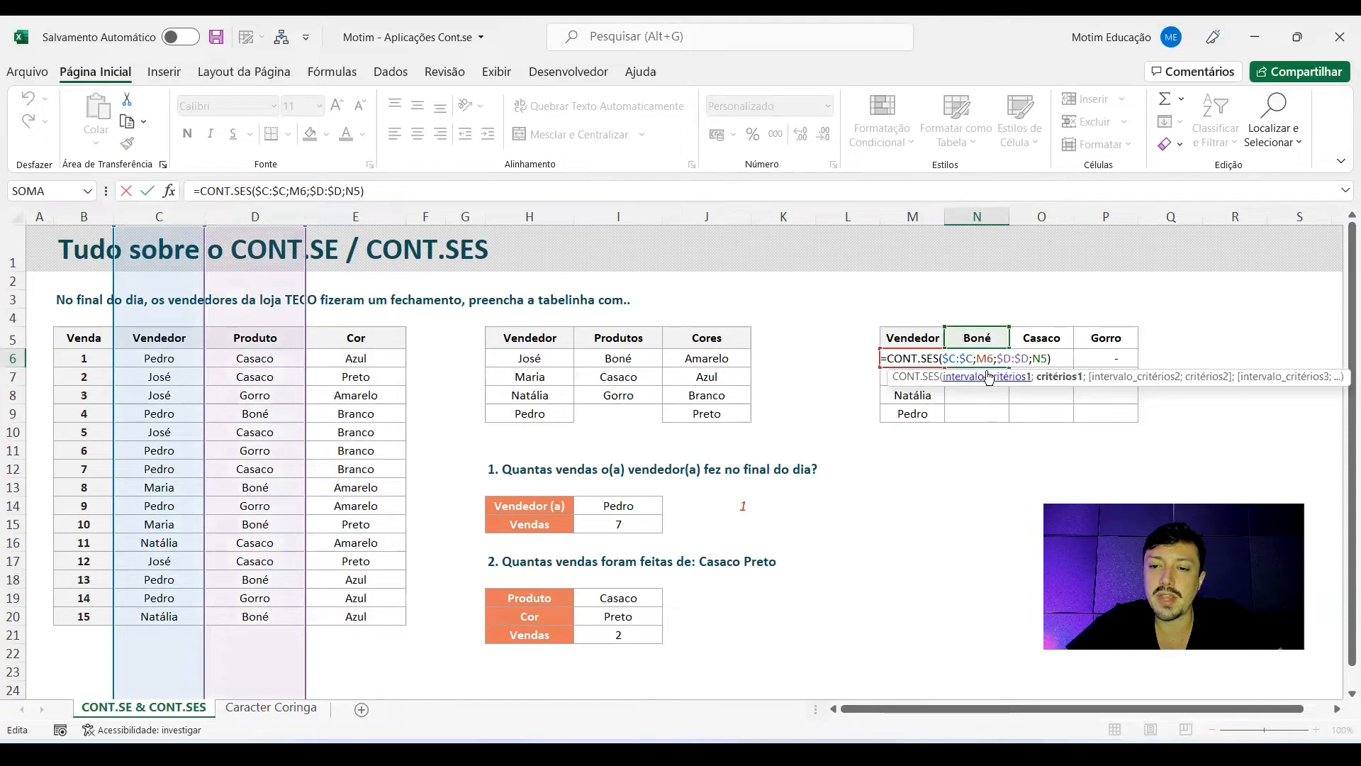
key("Escape")
scroll(1045, 364, "up", 1)
scroll(1045, 363, "up", 5)
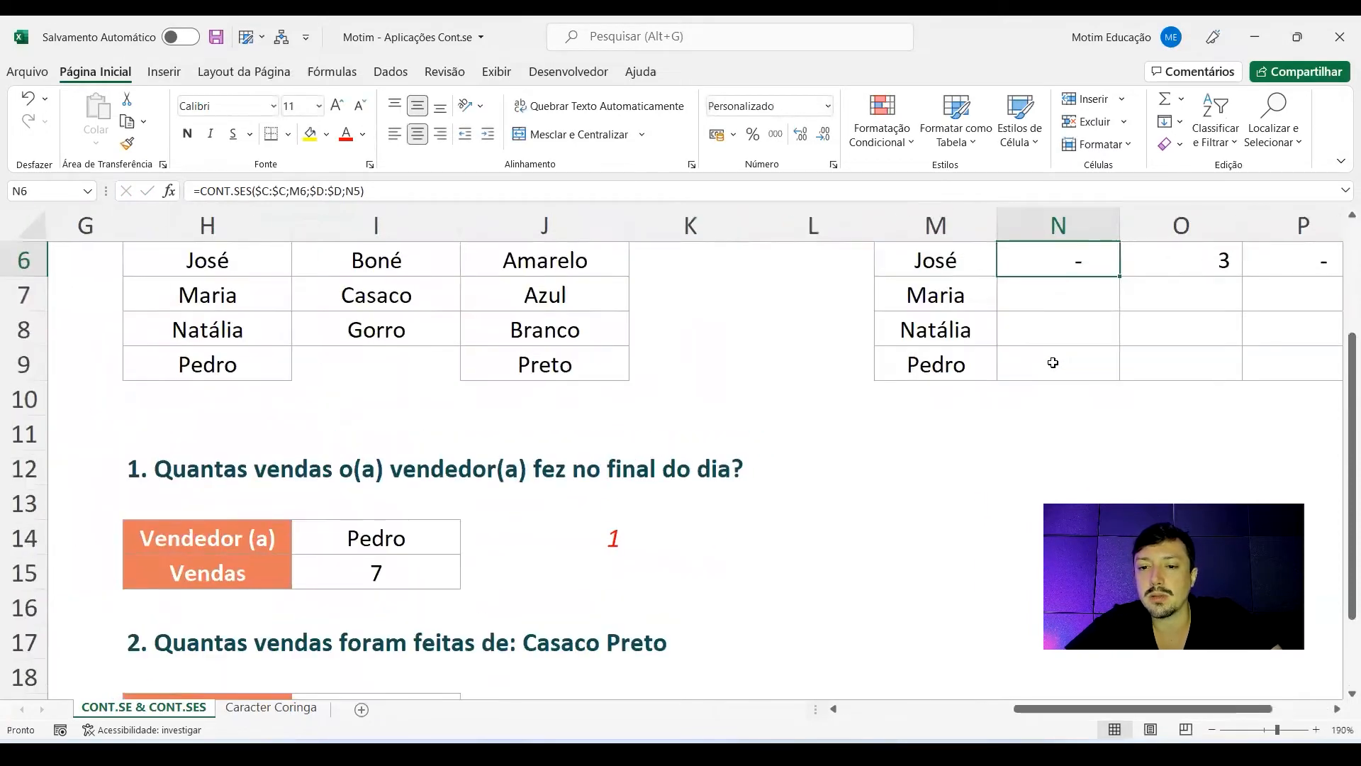
key("Right")
key("Right")
key("Down")
key("Up")
key("Left")
key("Left")
key("Left")
key("Right")
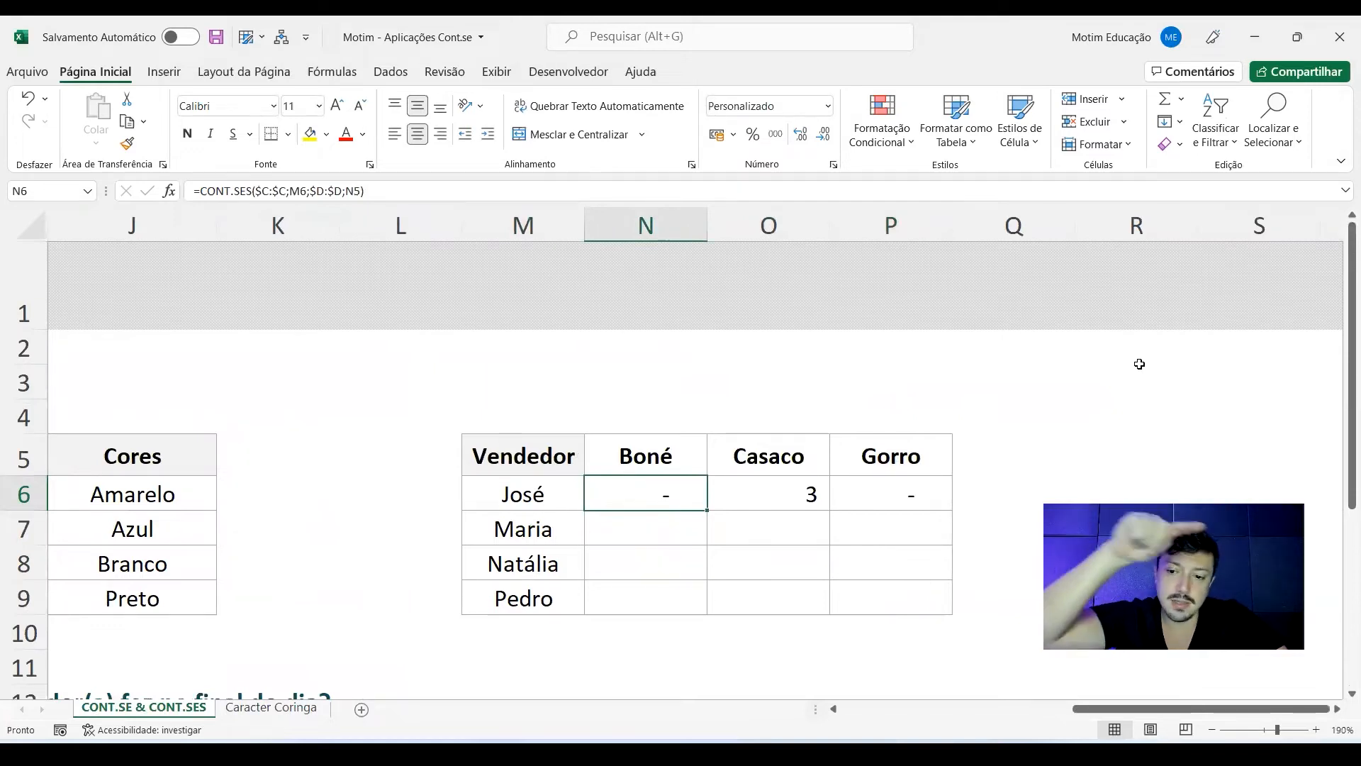
Compare the range and criterion references in the formulas of N6, O6 and P6
key("F2")
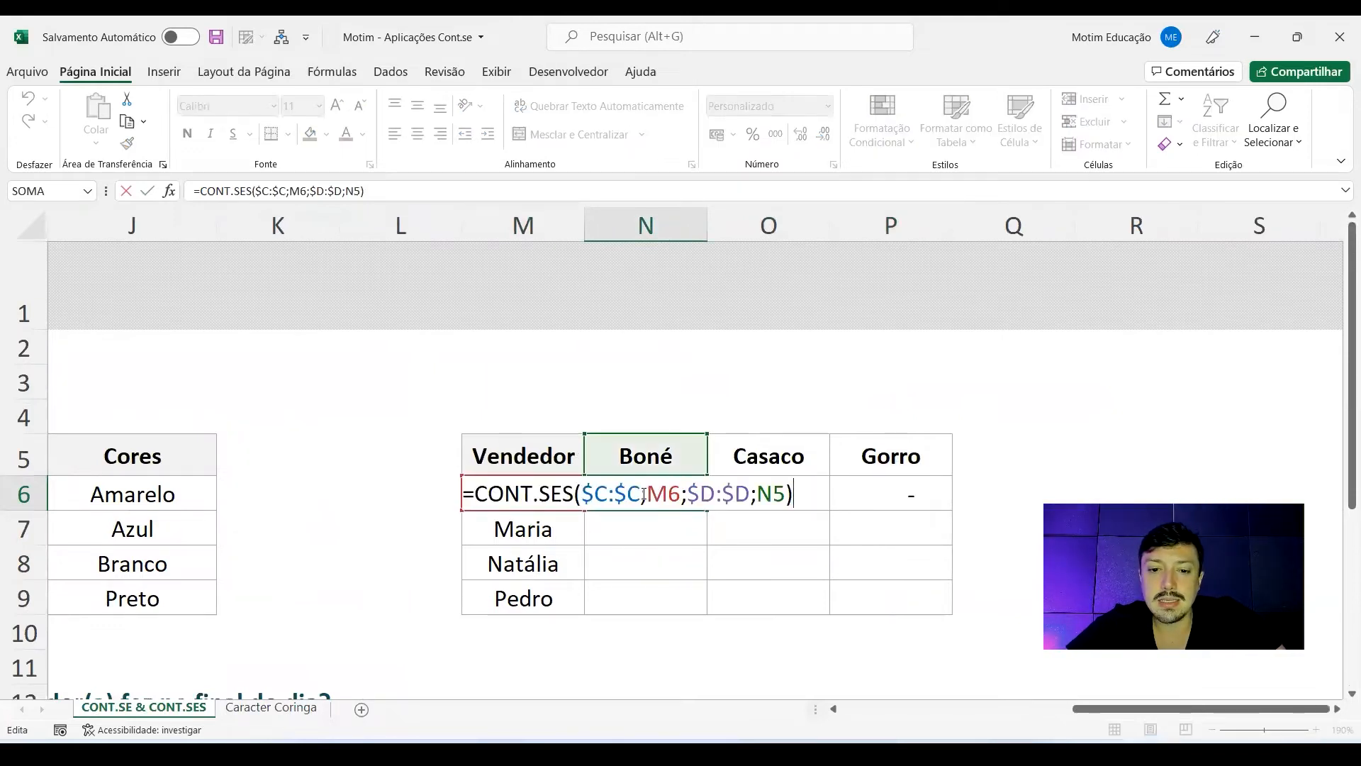
key("Escape")
left_click(720, 506)
left_click(684, 507)
double_click(680, 500)
left_click_drag(597, 494, 744, 494)
key("Escape")
left_click(768, 496)
double_click(769, 497)
key("Escape")
left_click(886, 492)
double_click(886, 491)
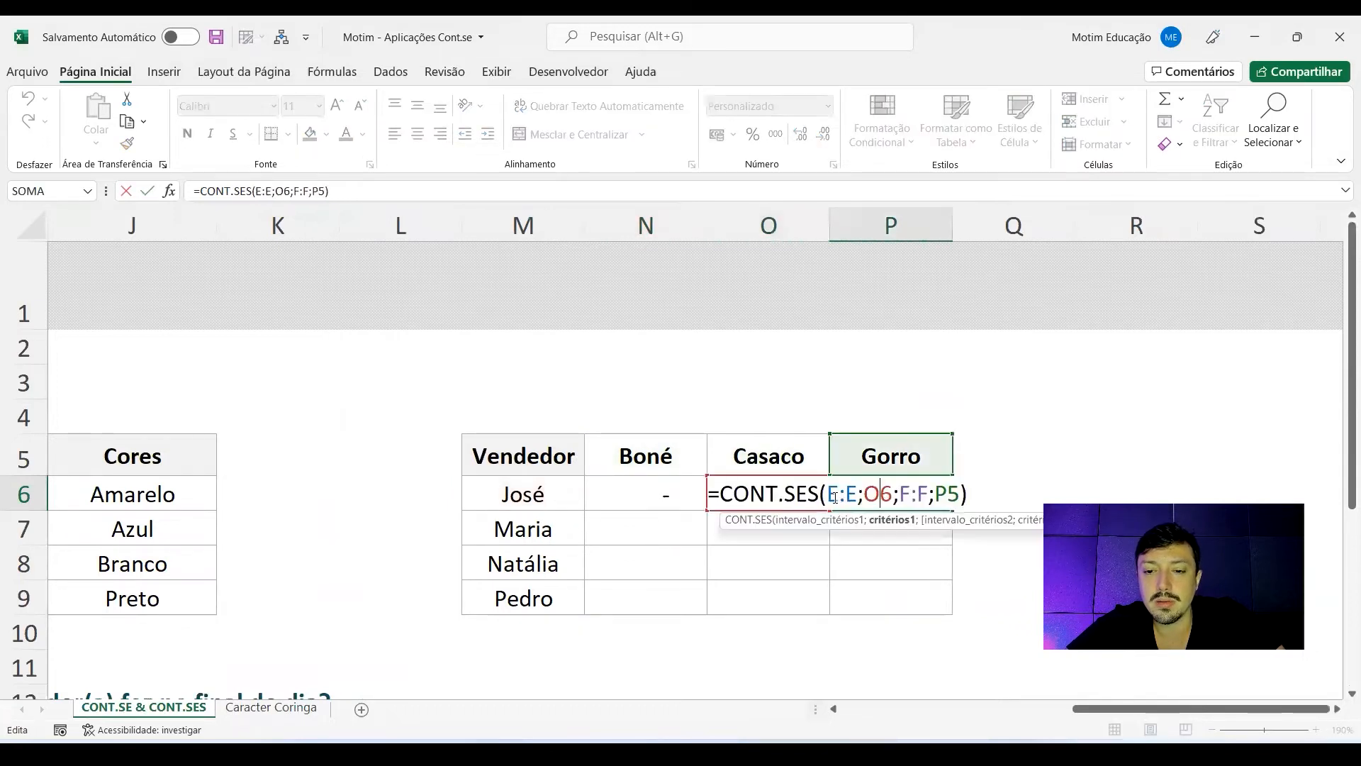
left_click_drag(852, 495, 856, 495)
left_click_drag(895, 495, 920, 495)
key("Escape")
Fill the N6 formula across to P6 and try moving the seller criterion in O6 to M6
left_click(683, 501)
left_click_drag(707, 511, 902, 517)
double_click(717, 490)
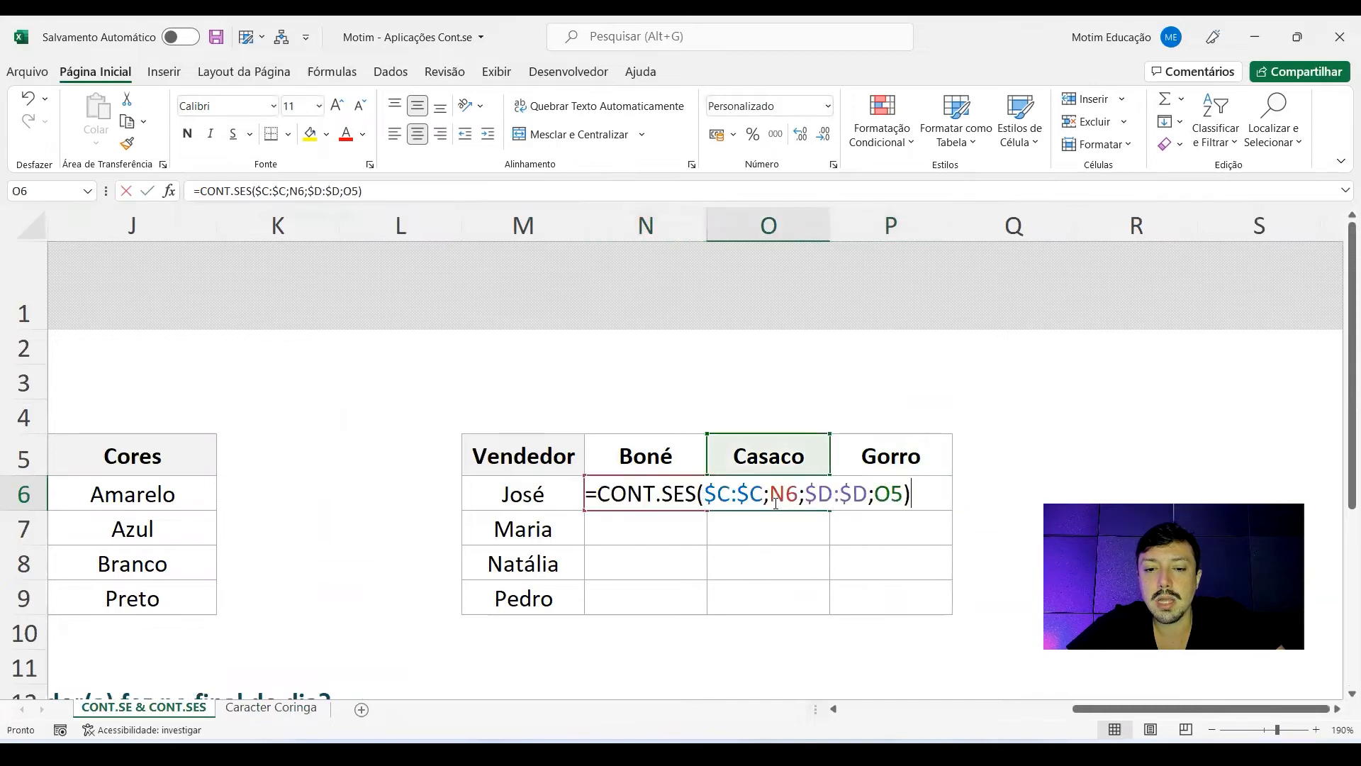
left_click_drag(704, 493, 787, 494)
left_click(867, 494)
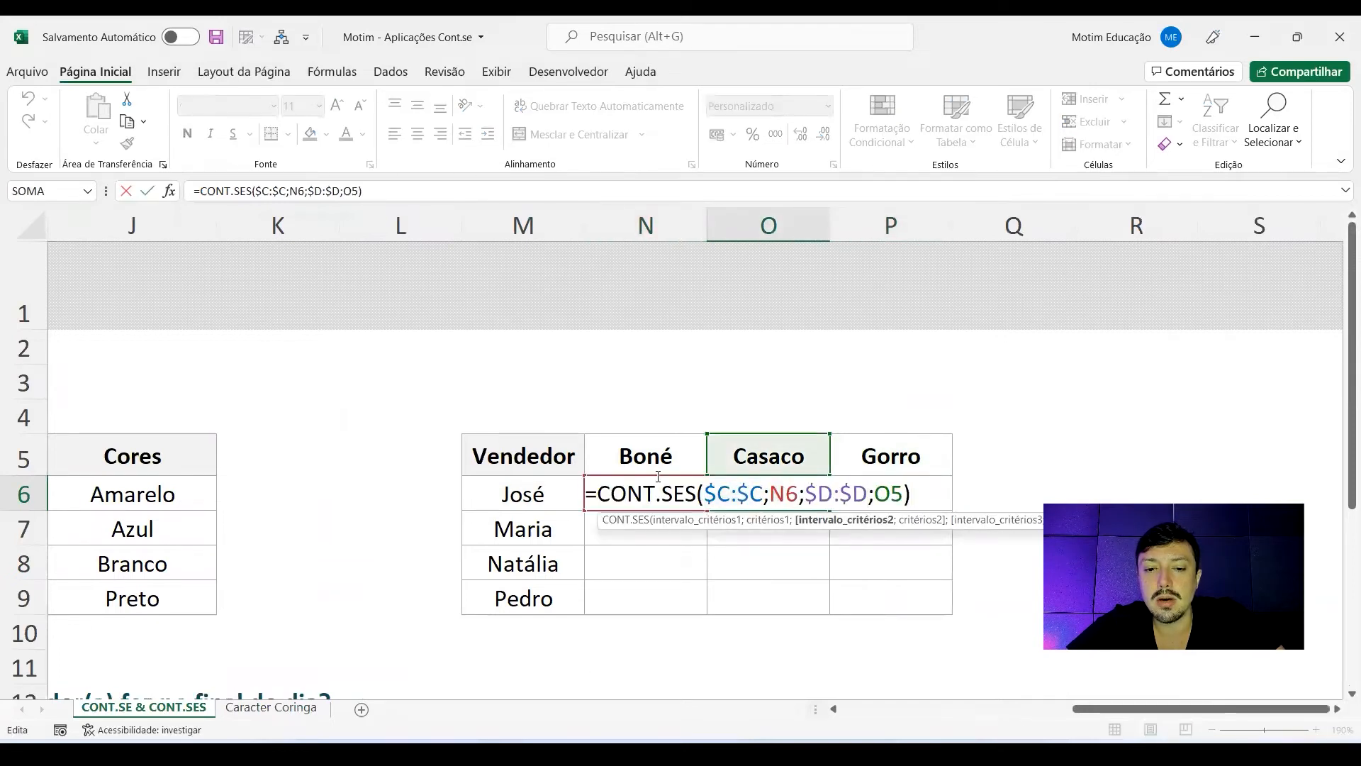
left_click_drag(663, 477, 565, 489)
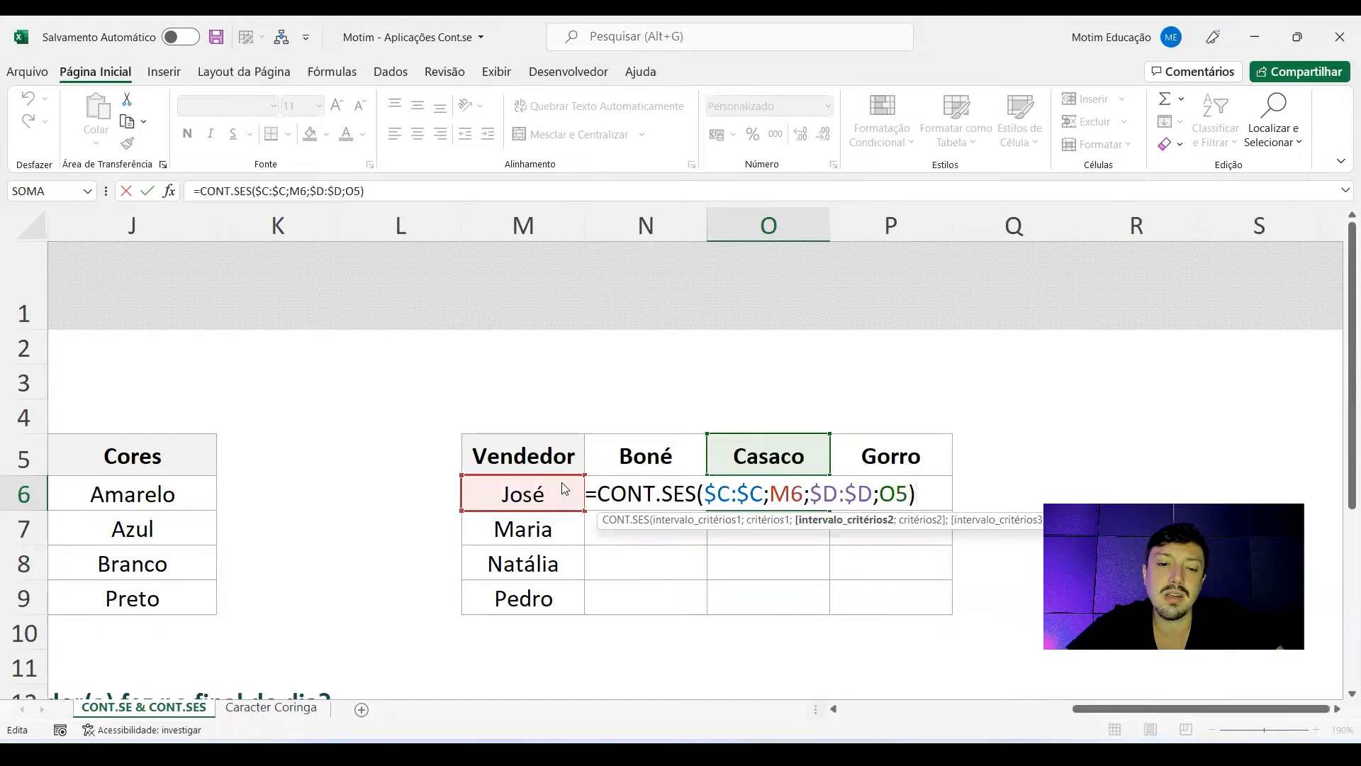
key("ctrl+Return")
Try locking only the column of the seller criterion in the N6 formula as $M6
double_click(659, 490)
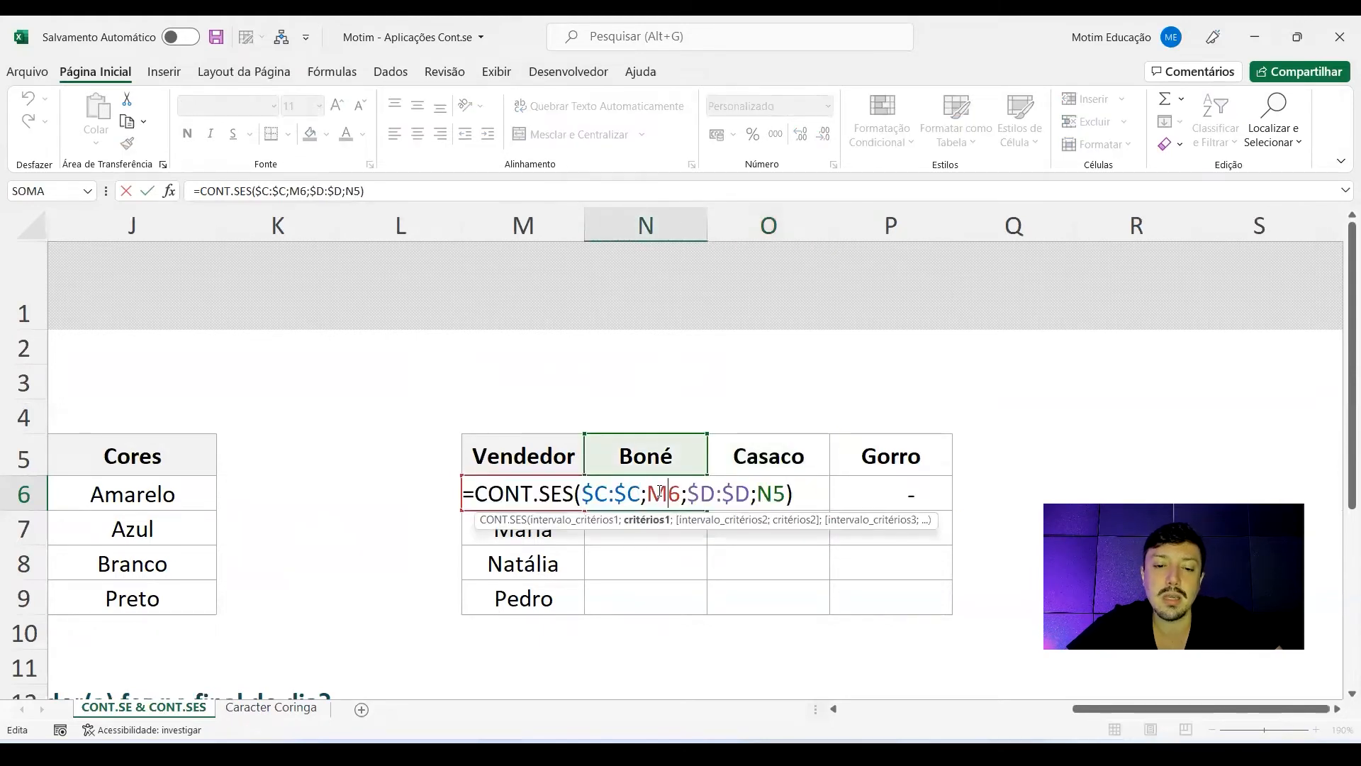
key("F4")
key("F4")
key("F4")
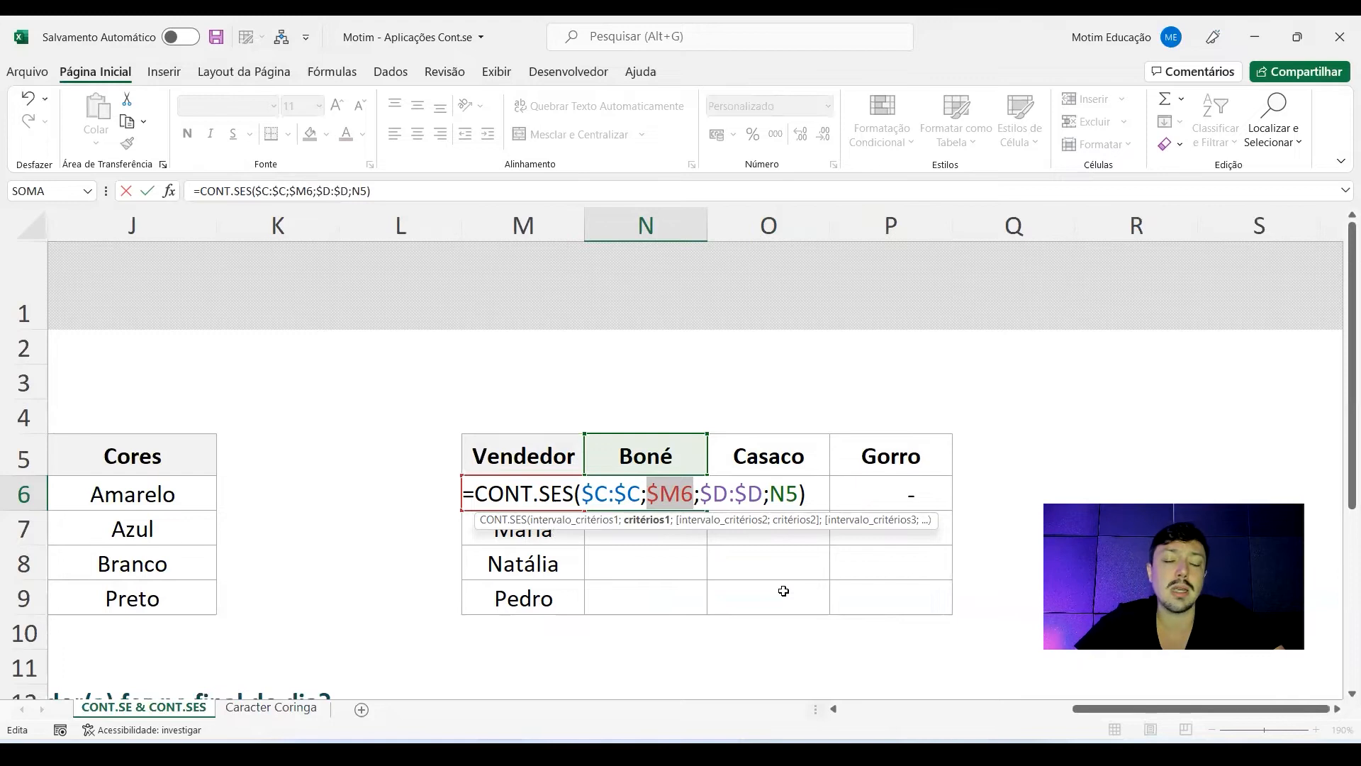
left_click_drag(680, 490, 665, 489)
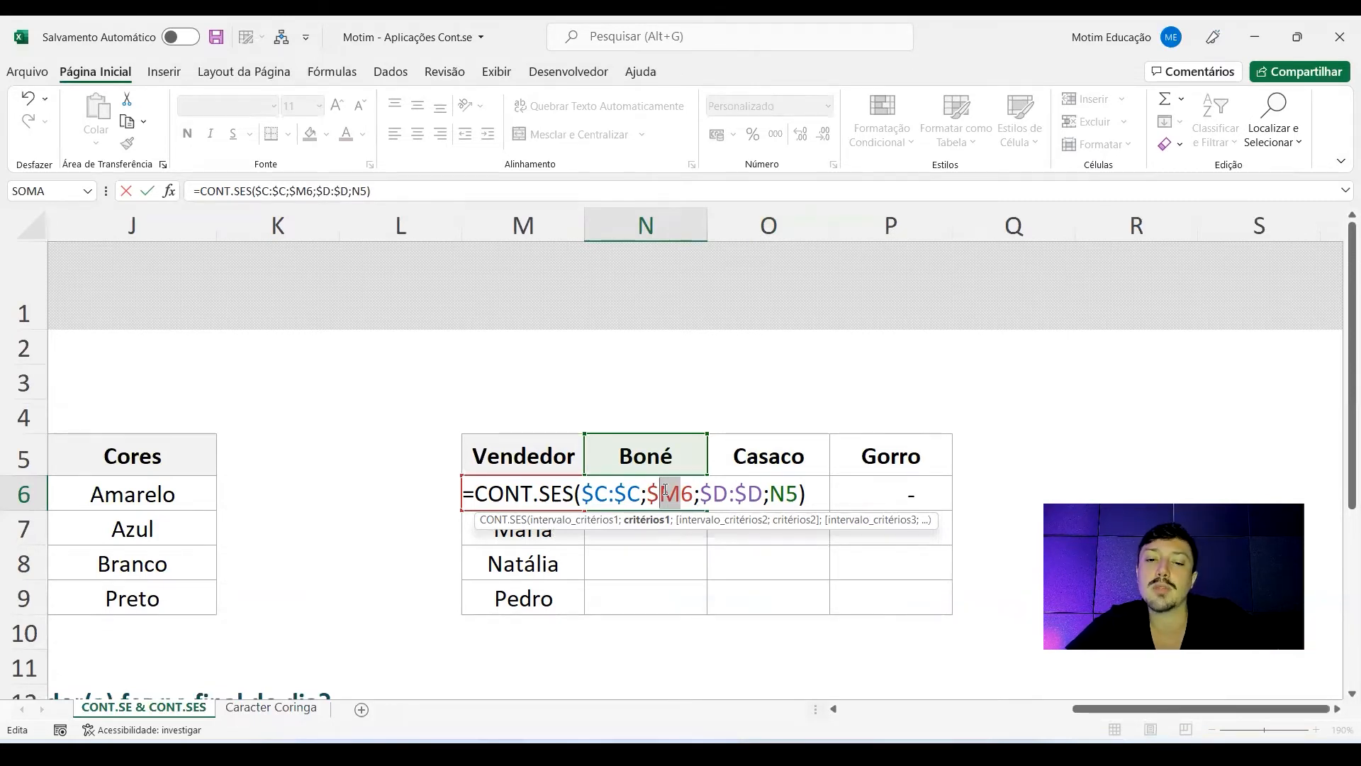
key("F4")
key("ctrl+Return")
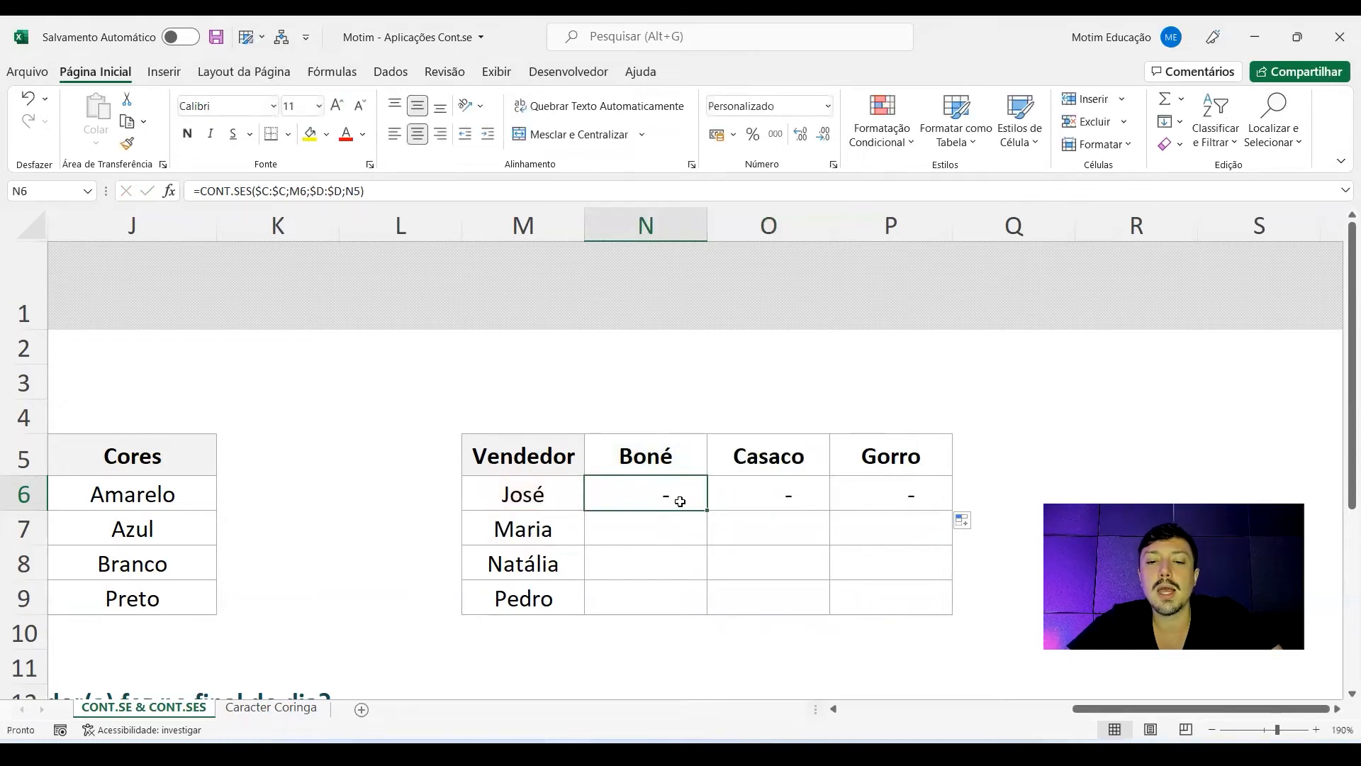
Fill the N6 formula across the row to P6 again and check the copy in O6
left_click_drag(707, 509, 901, 506)
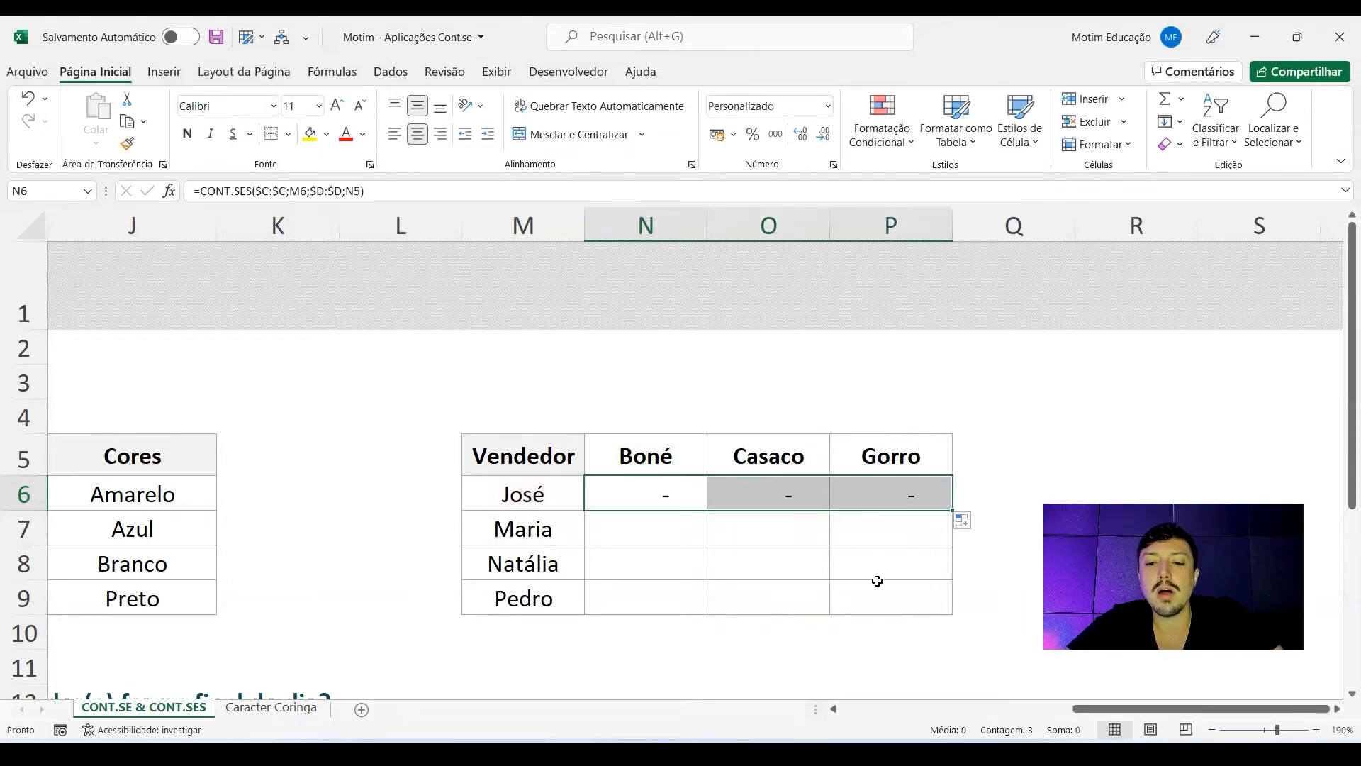
left_click(788, 489)
double_click(787, 490)
left_click(649, 490)
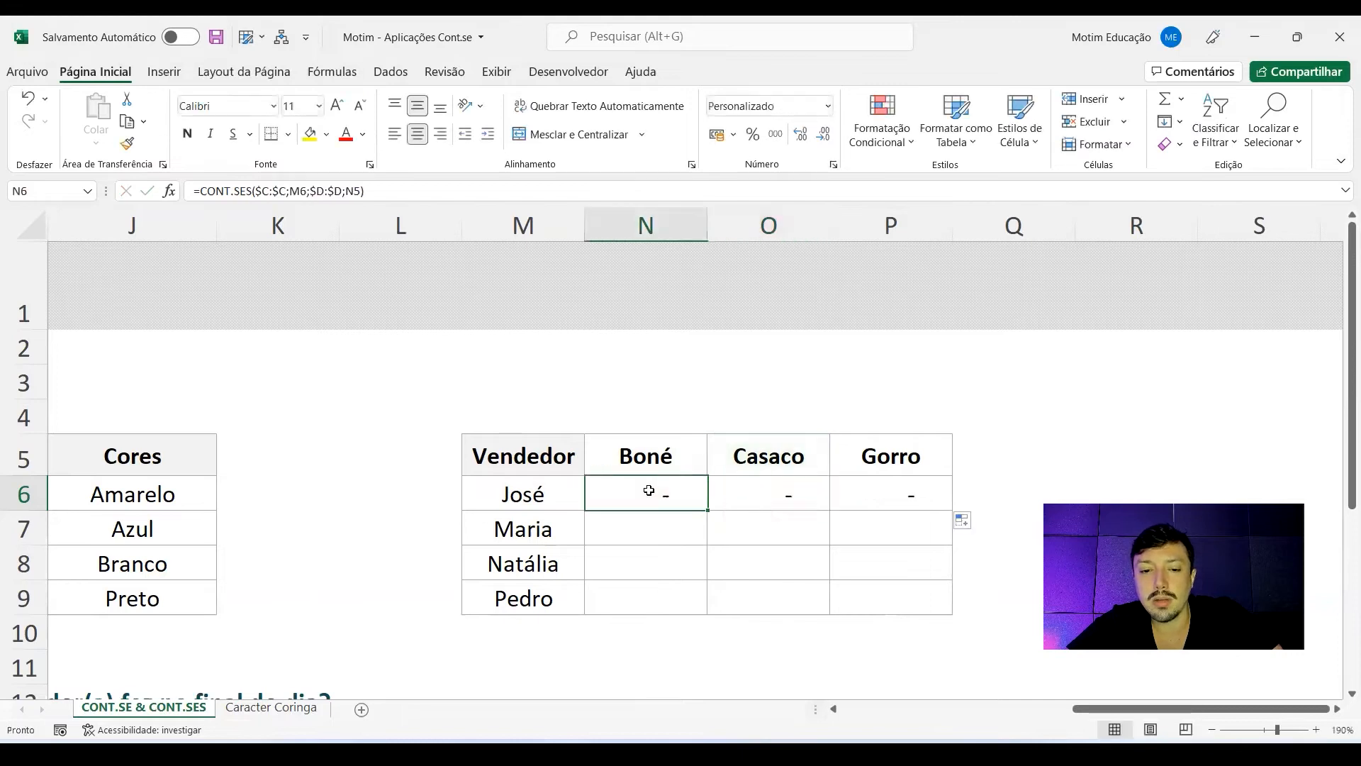
Change the seller criterion in the N6 formula to the mixed reference $M6
double_click(648, 490)
key("F4")
key("F4")
key("F4")
key("F4")
key("F4")
key("F4")
key("F4")
key("F4")
key("F4")
key("F4")
key("F4")
key("Return")
Fill the N6 formula across to P6 and down to row 9, and inspect the product criterion in N7
left_click(696, 500)
left_click_drag(704, 511, 896, 513)
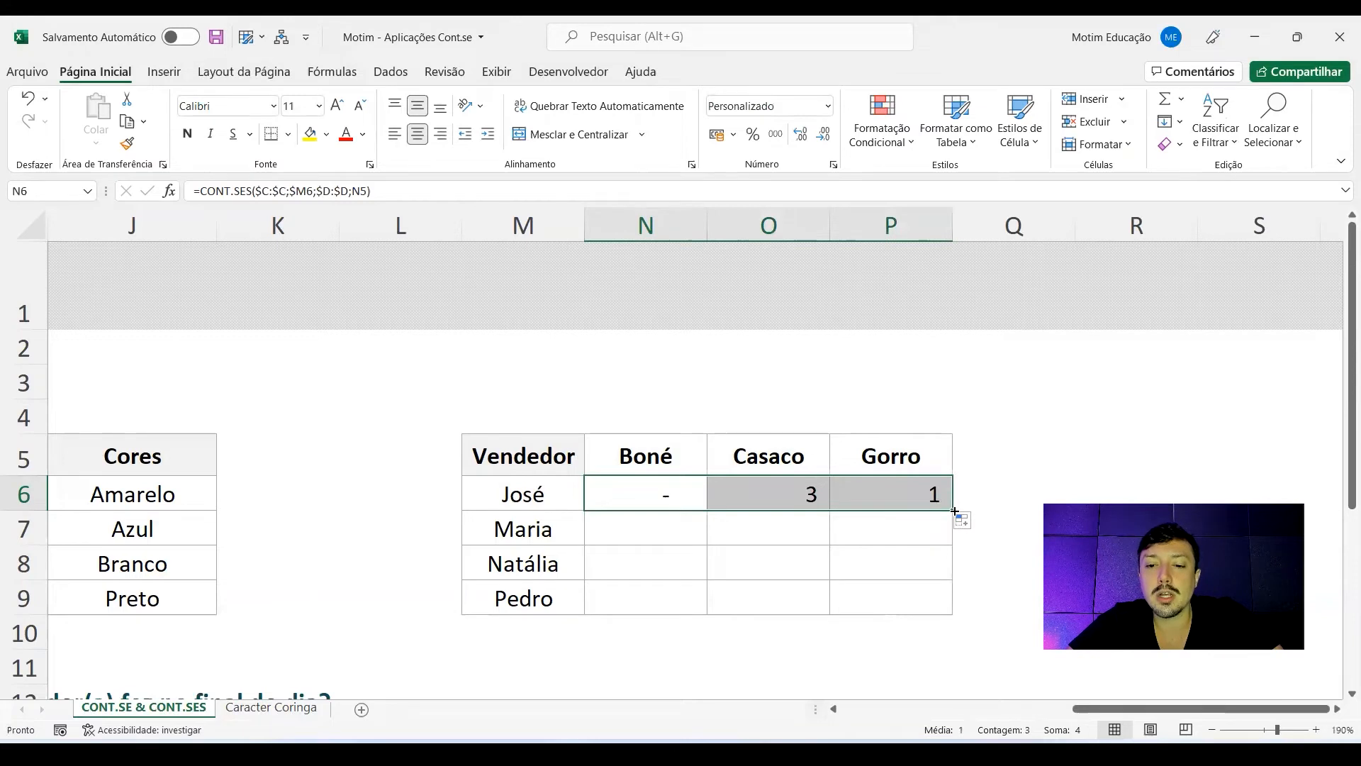
left_click_drag(955, 512, 952, 611)
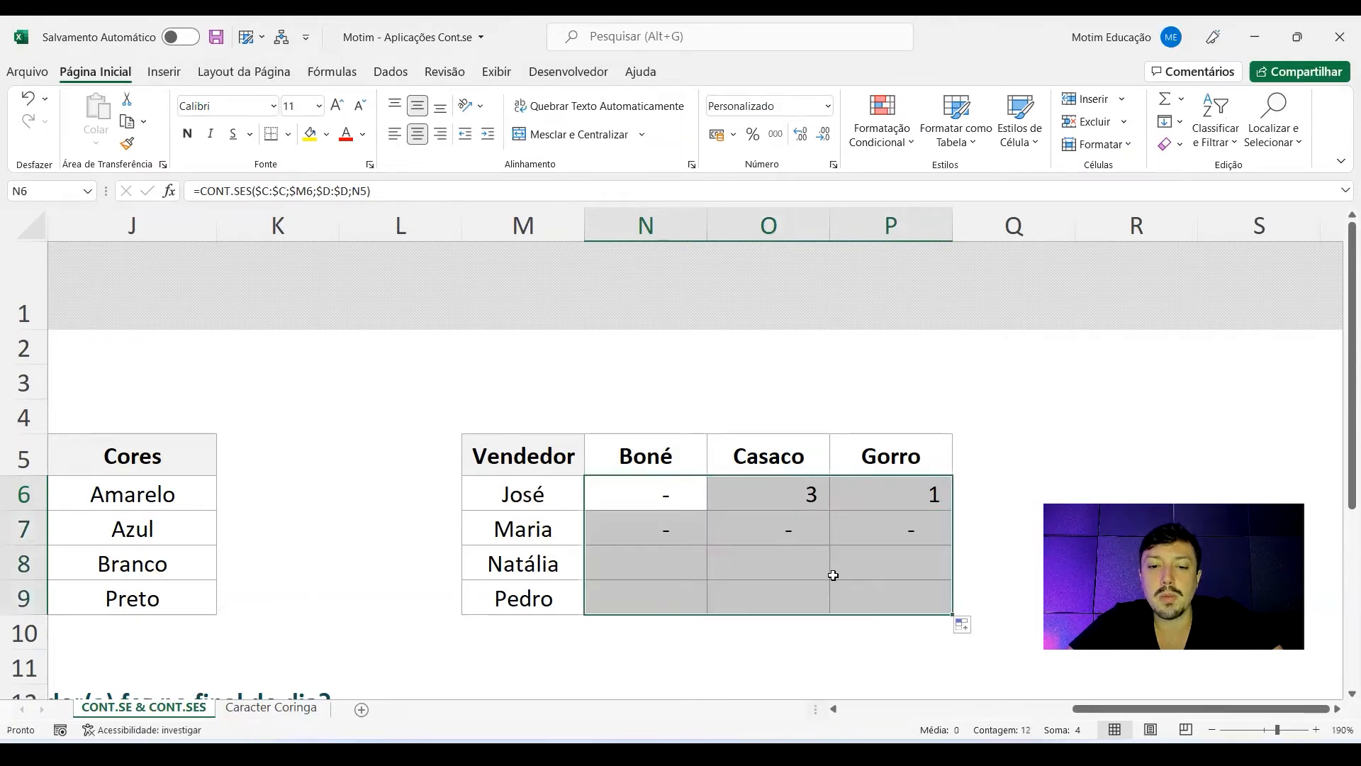
double_click(638, 490)
key("Escape")
double_click(638, 528)
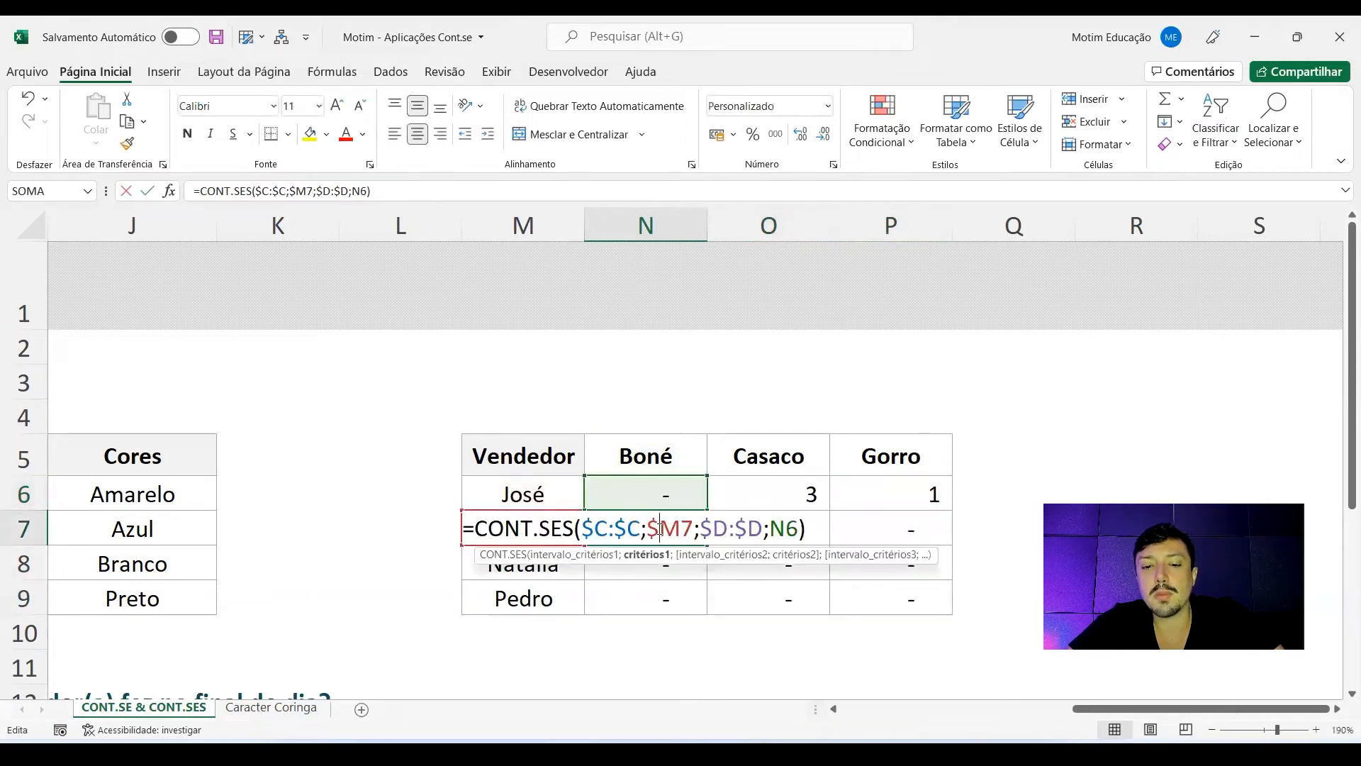
Clear the copied formulas around N6 in the seller-by-product table
left_click_drag(670, 484, 848, 587)
left_click(628, 504)
key("Delete")
left_click_drag(802, 500, 862, 532)
key("Delete")
Lock only the row of the product criterion in the N6 formula as N$5
left_click(634, 472)
double_click(643, 491)
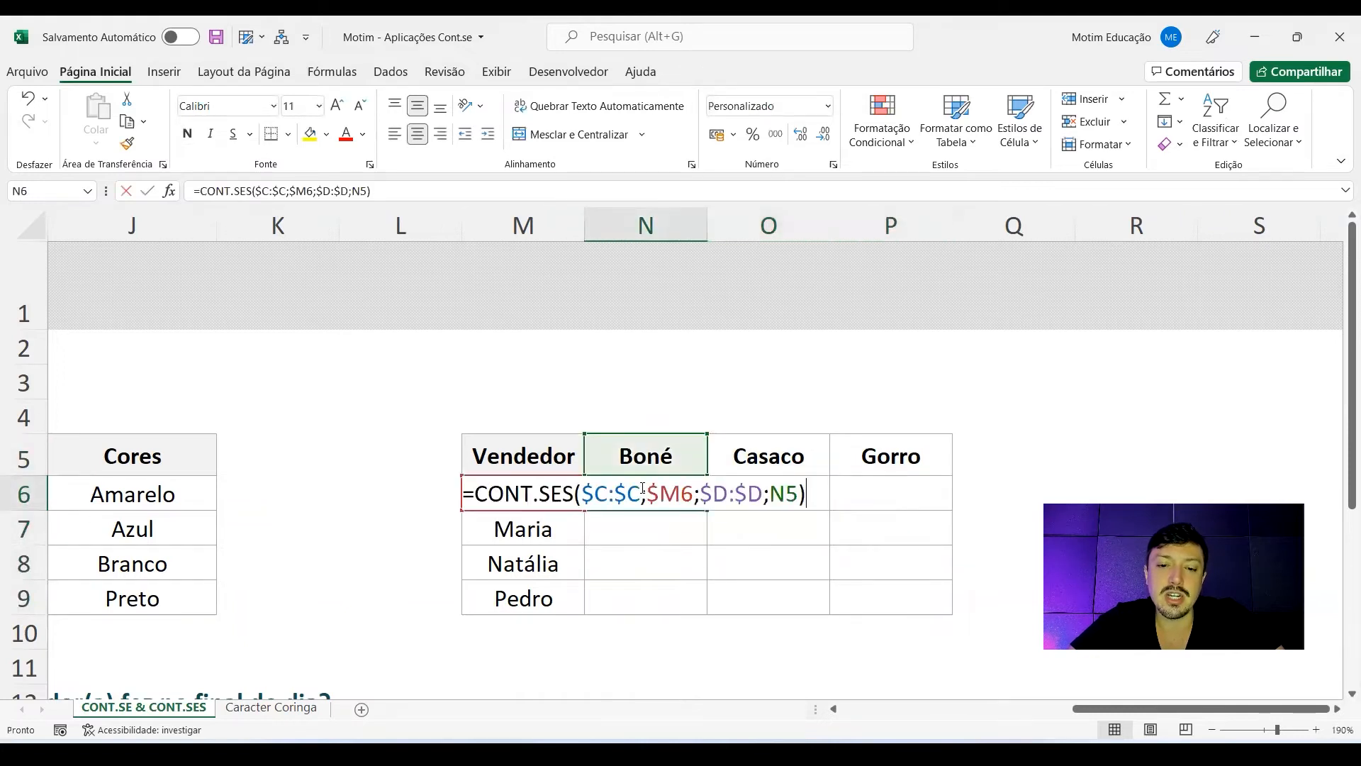
key("ctrl+Left")
key("ctrl+Left")
key("ctrl+shift+Right")
left_click_drag(712, 494, 748, 494)
left_click_drag(660, 492, 652, 490)
left_click(785, 491)
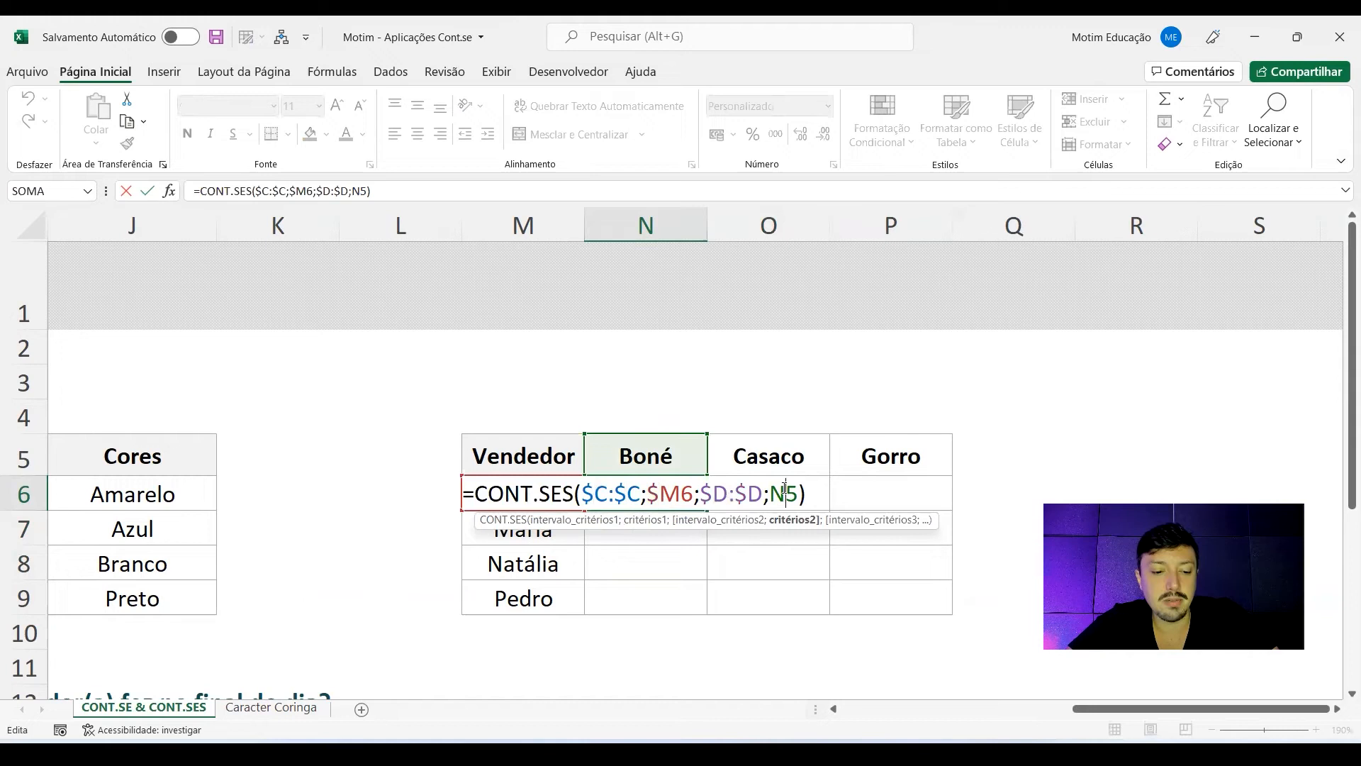
key("F4")
key("F4")
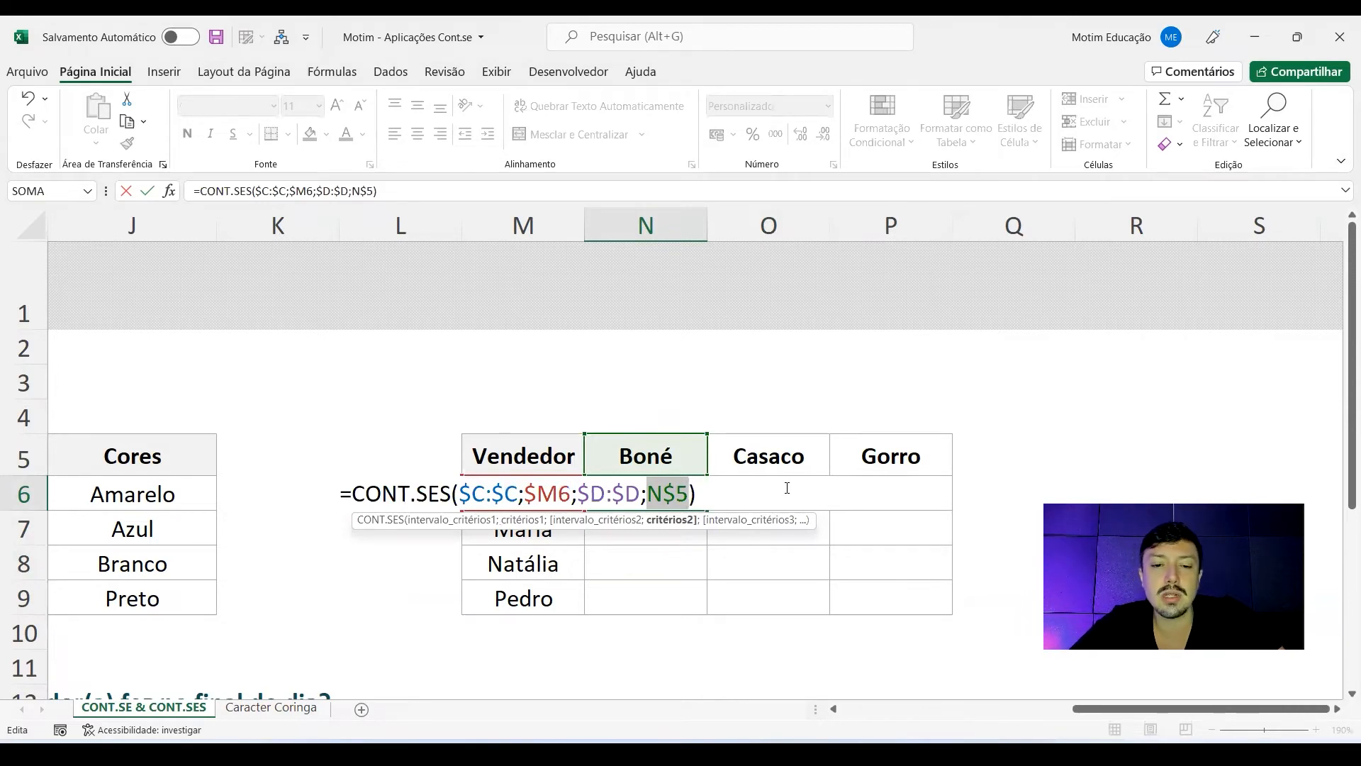
key("Return")
Fill the N6 formula across and down through P9 to complete the seller-by-product table
left_click(735, 484)
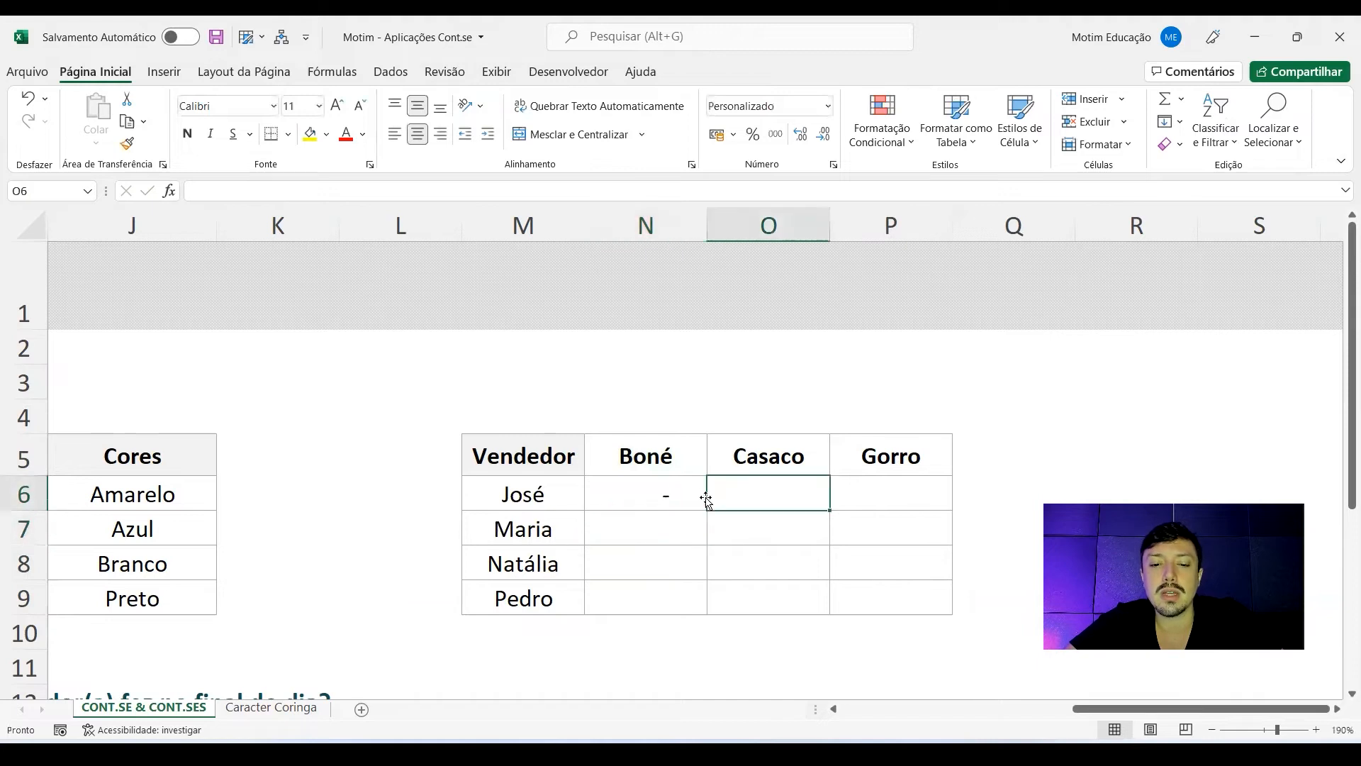
left_click(702, 498)
left_click_drag(707, 508, 959, 615)
scroll(309, 508, "down", 3)
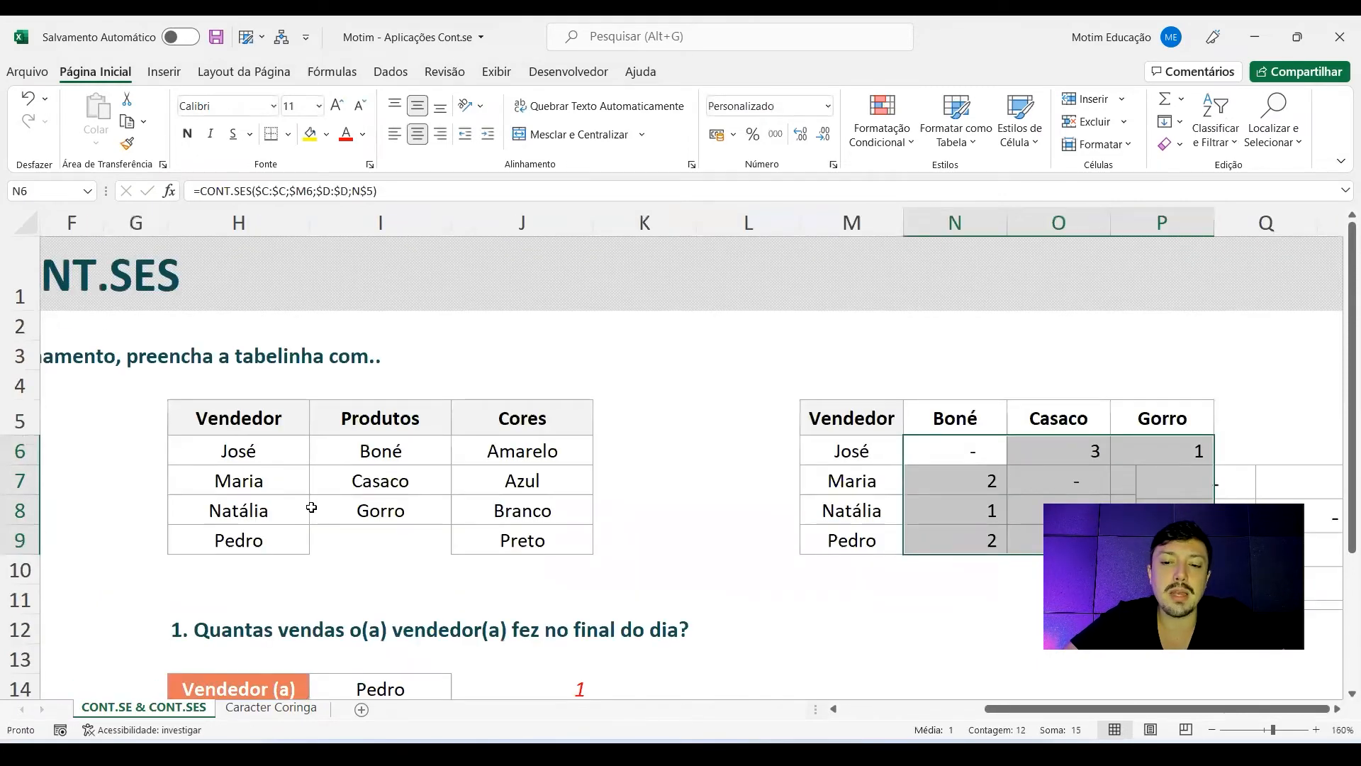
scroll(311, 507, "down", 3)
scroll(727, 511, "down", 1)
scroll(709, 505, "down", 1)
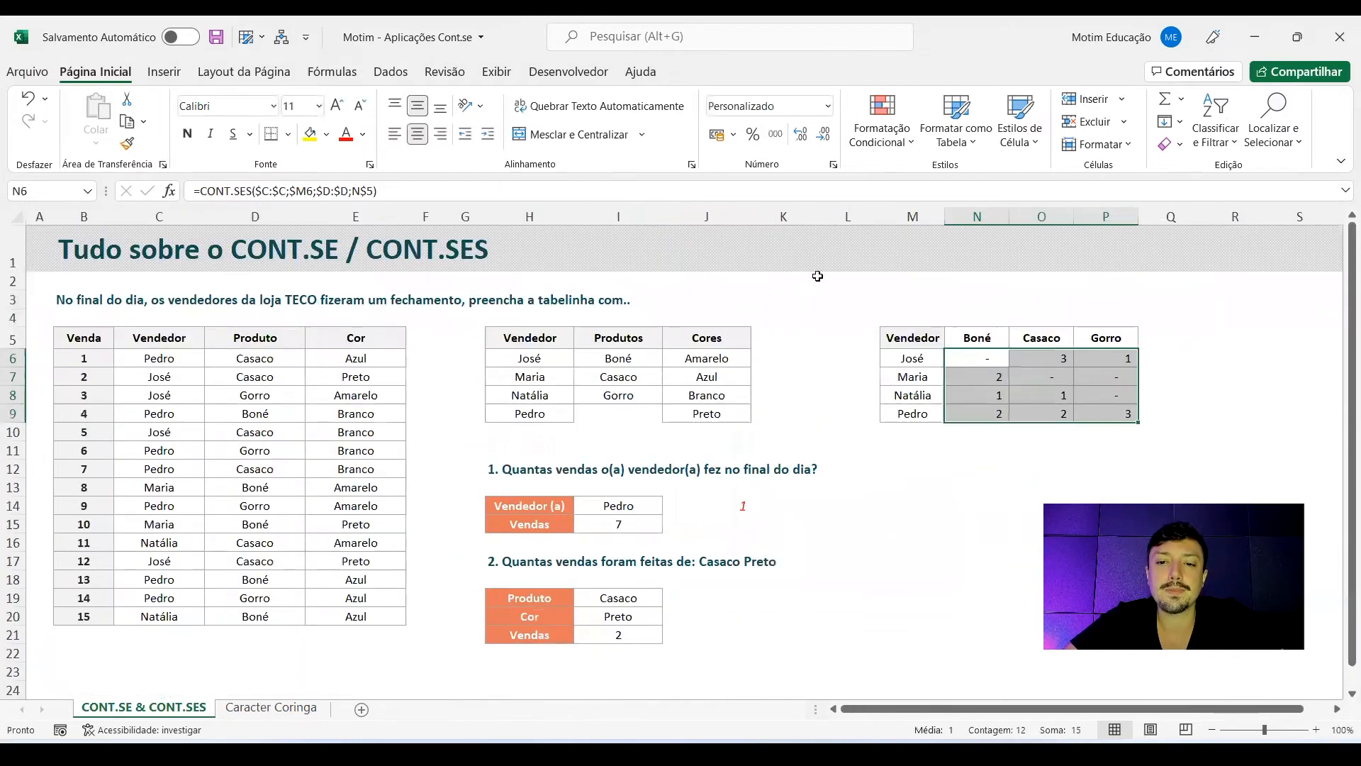
Delete the empty column L beside the seller-by-product table and open the Caracter Coringa sheet
left_click(840, 220)
key("ctrl+minus")
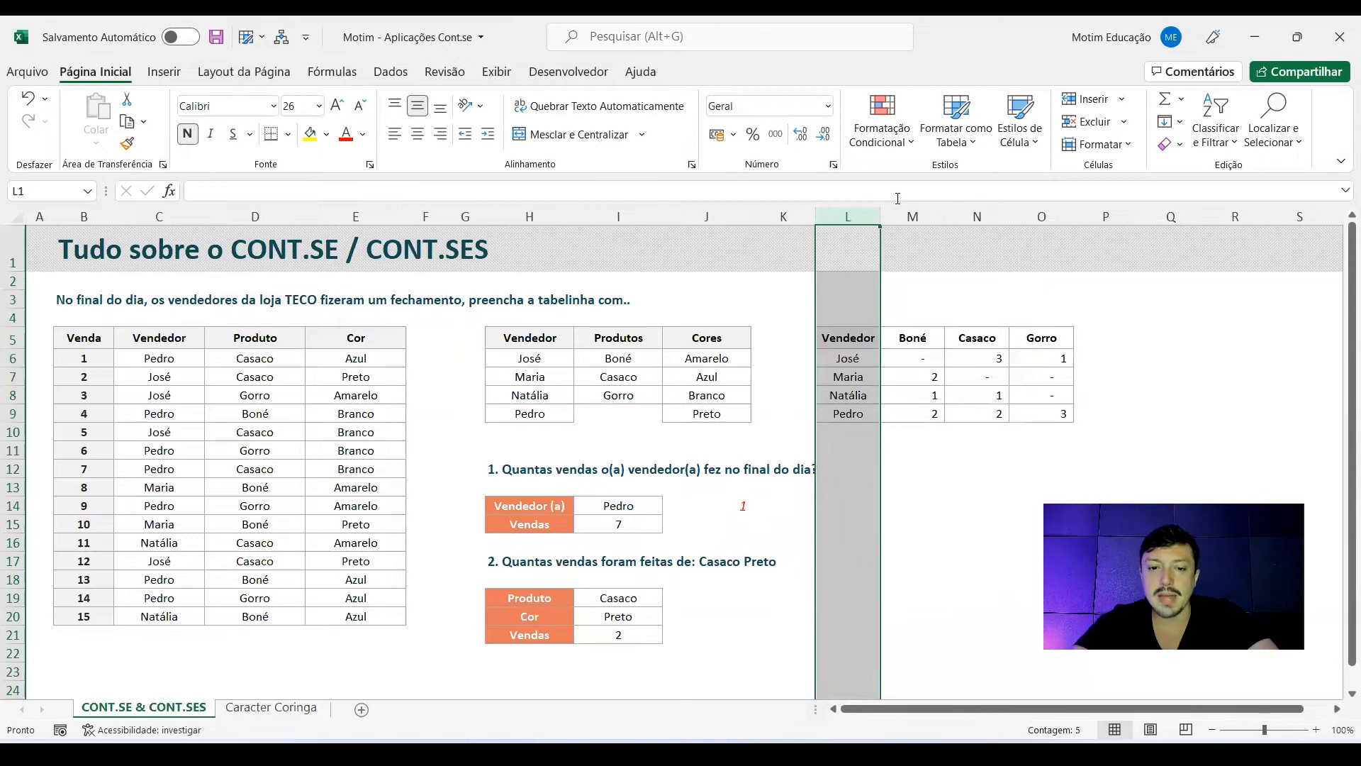
left_click(624, 599)
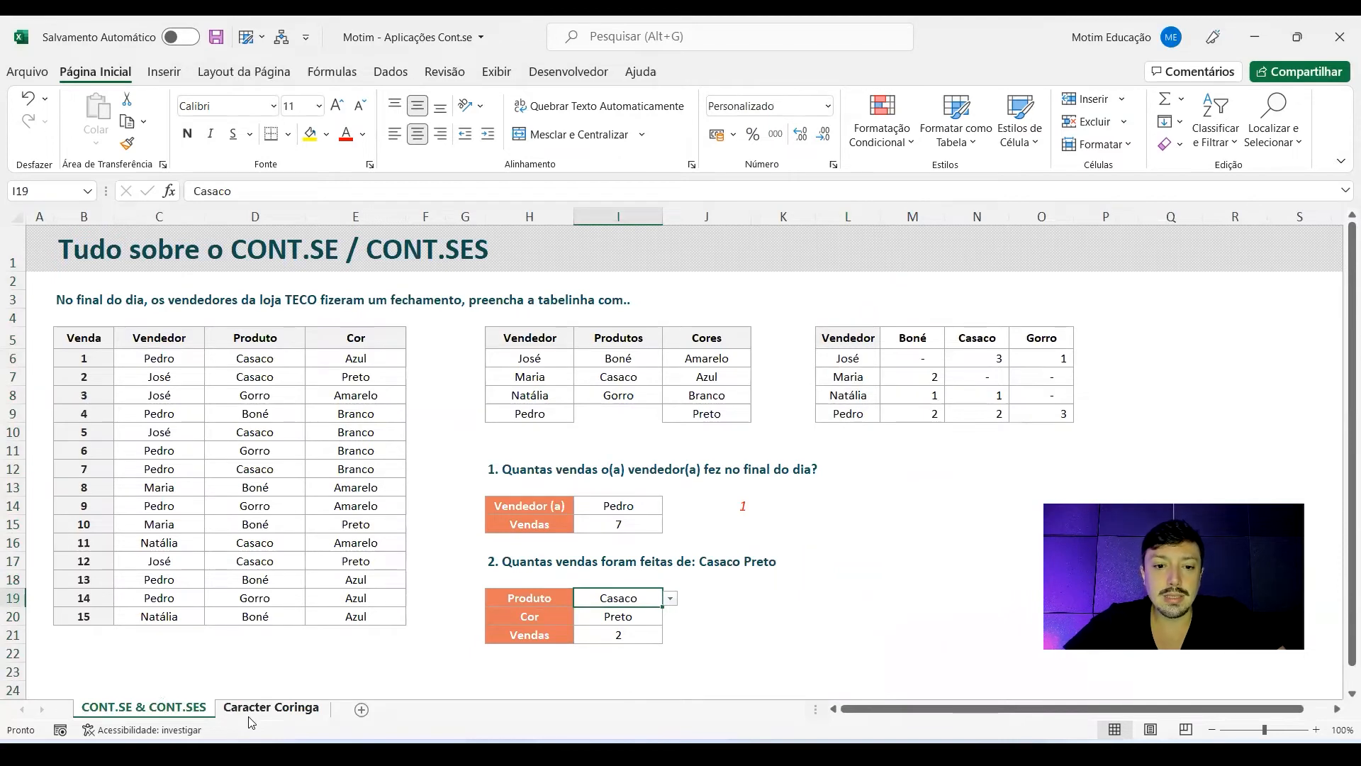
left_click(271, 707)
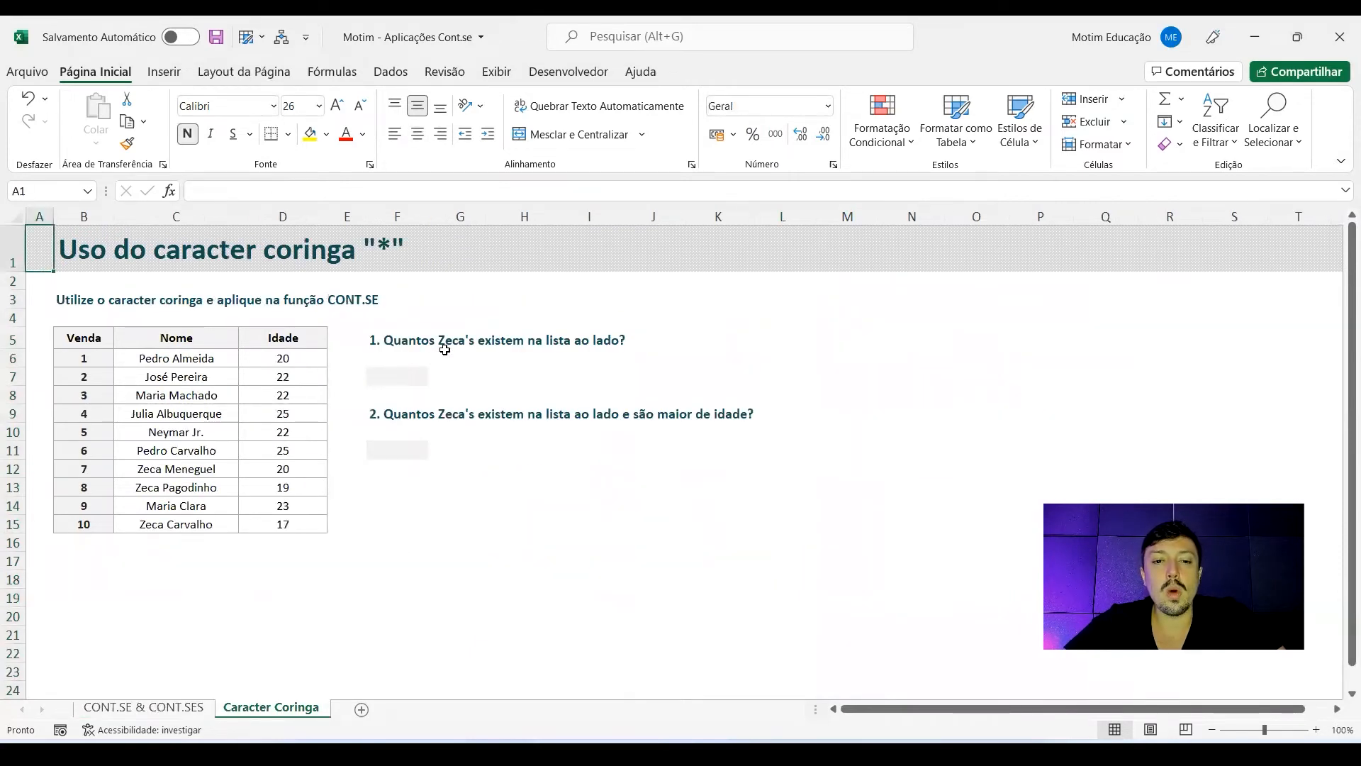
Extend the table's last row into row 16 as record 11, with only the first name from question 1 as Nome
left_click(187, 356)
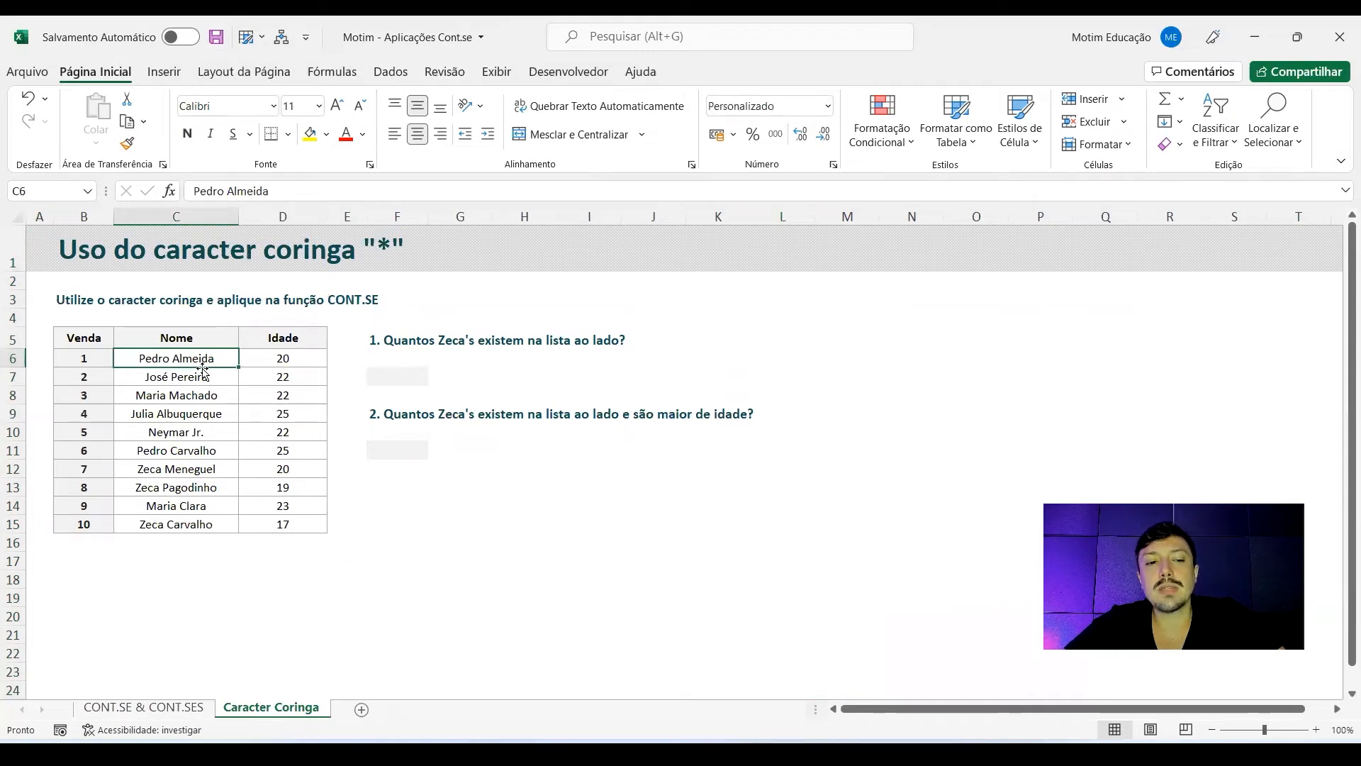
left_click(399, 368)
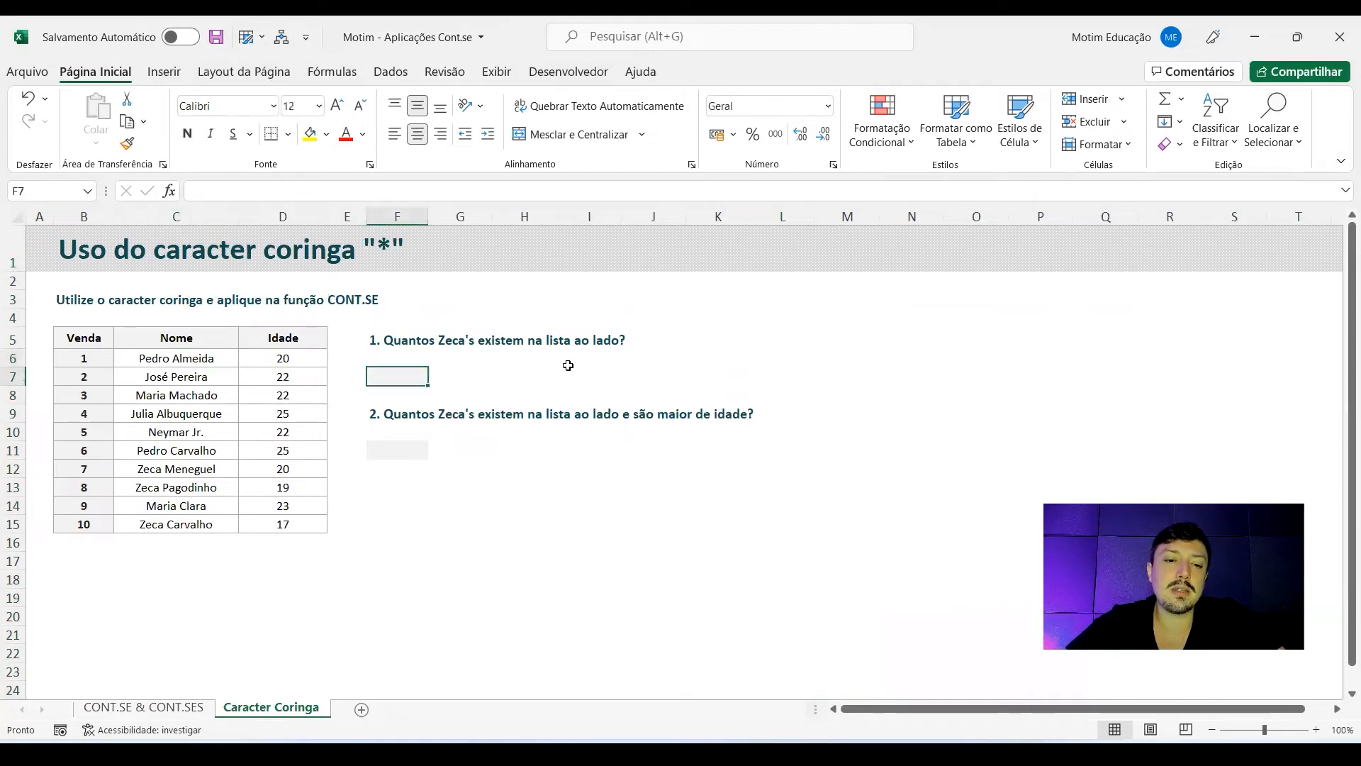
left_click(171, 548)
left_click_drag(82, 523, 327, 552)
left_click(99, 542)
type("11")
key("Tab")
type("Ze")
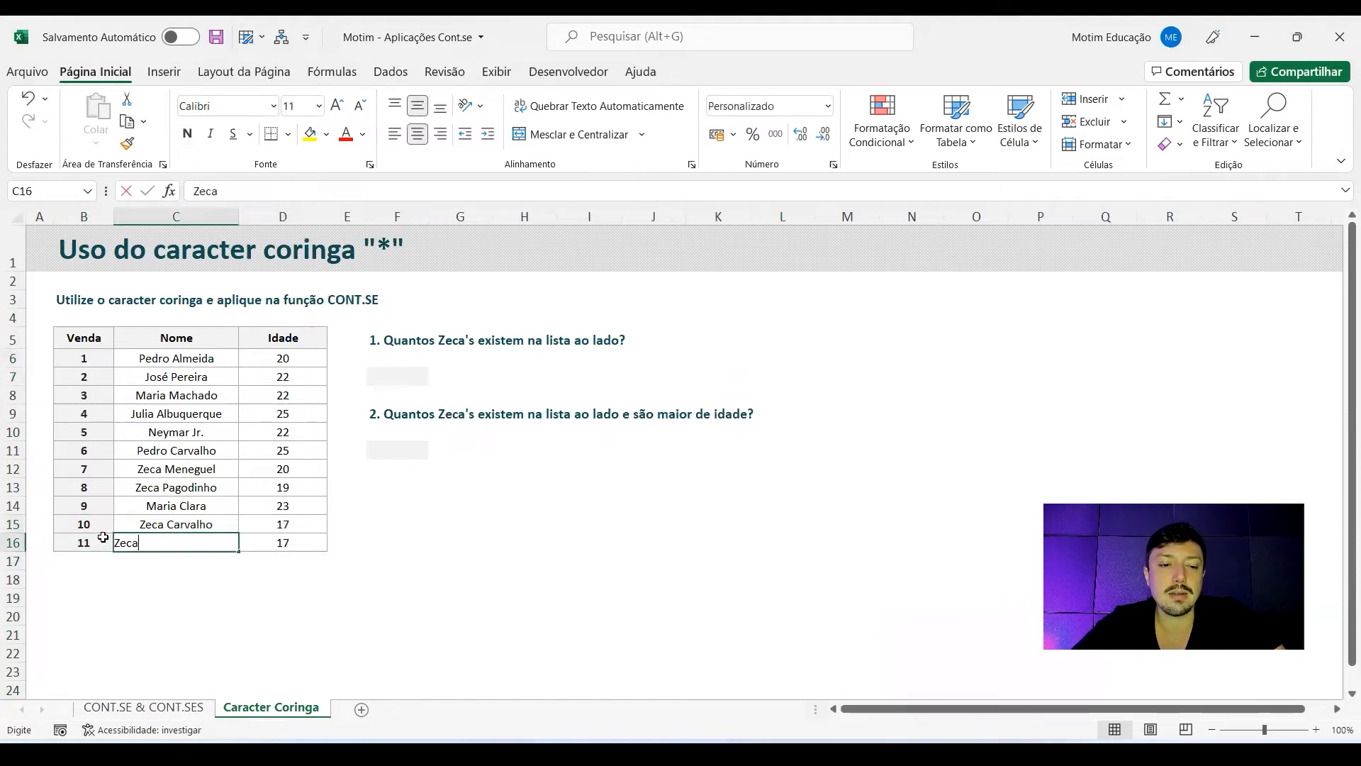
key("Return")
left_click(418, 375)
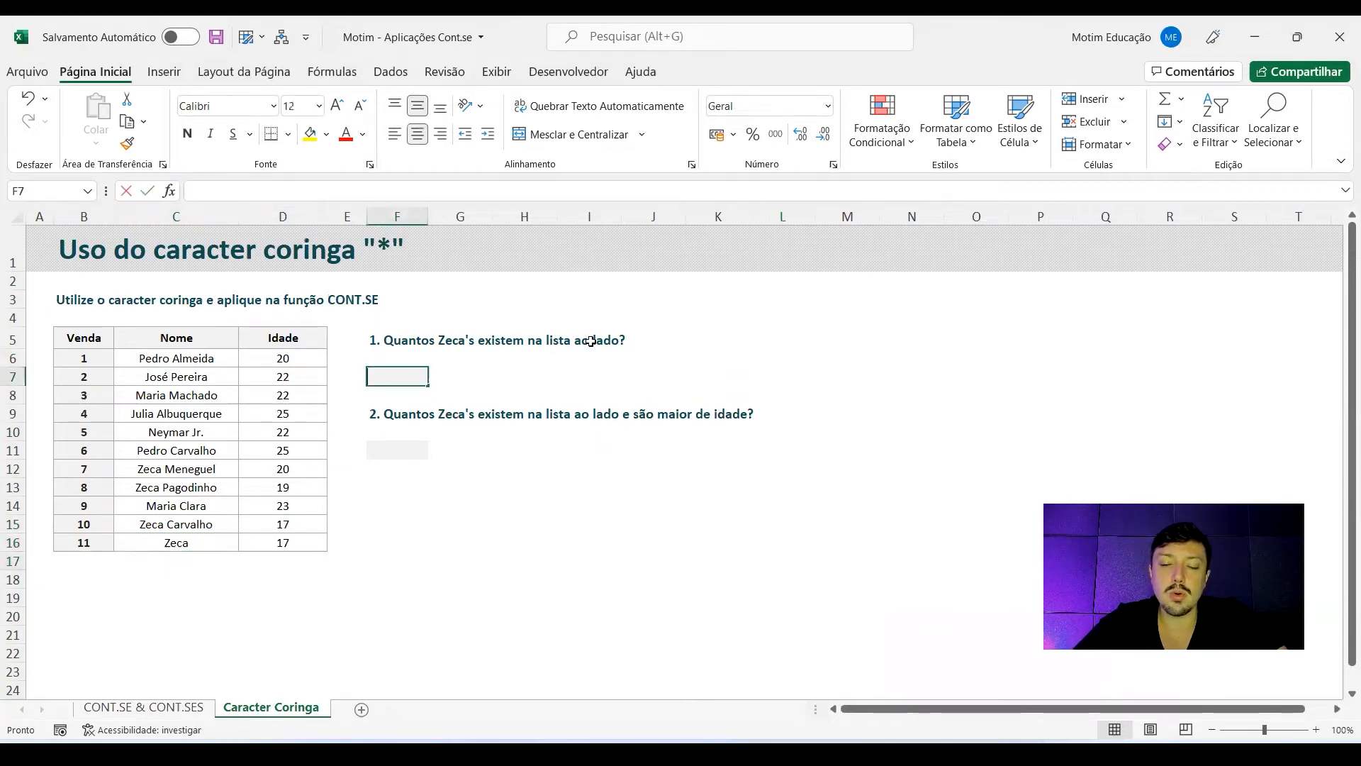
type("=cont.se")
key("Escape")
key("Escape")
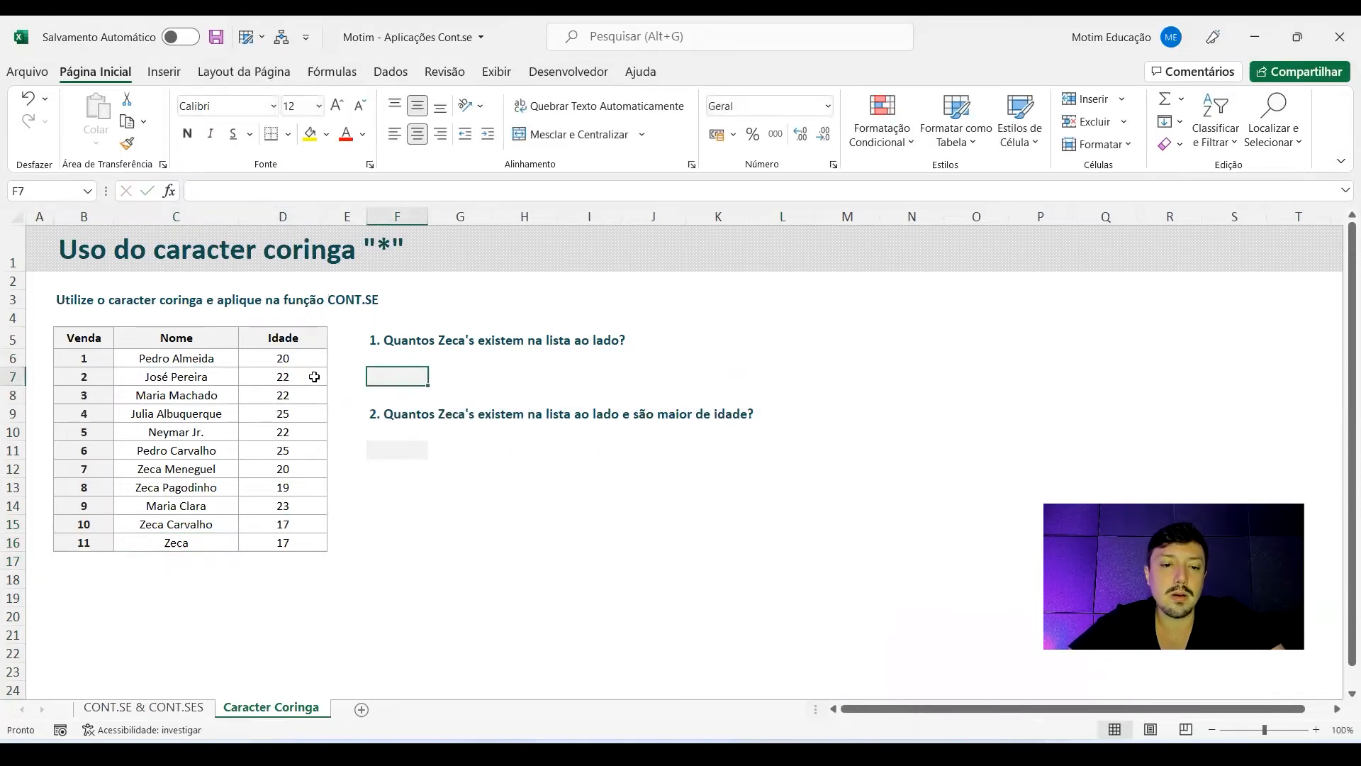
Count exact matches of question 1's first name across column C in F7, using CONT.SE with the quoted name as criterion
scroll(314, 377, "up", 2, "ctrl")
scroll(407, 385, "up", 1, "ctrl")
type("=cont")
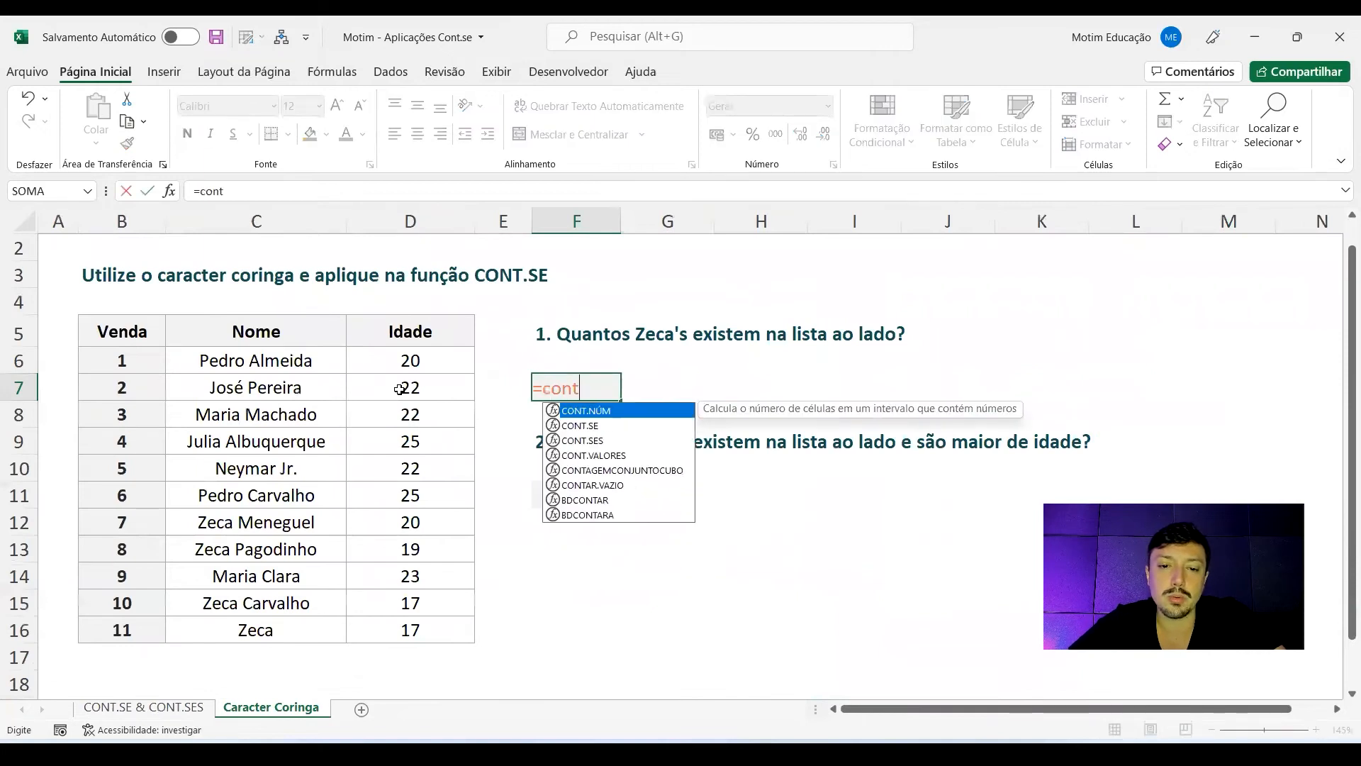
type(".se(")
left_click(281, 212)
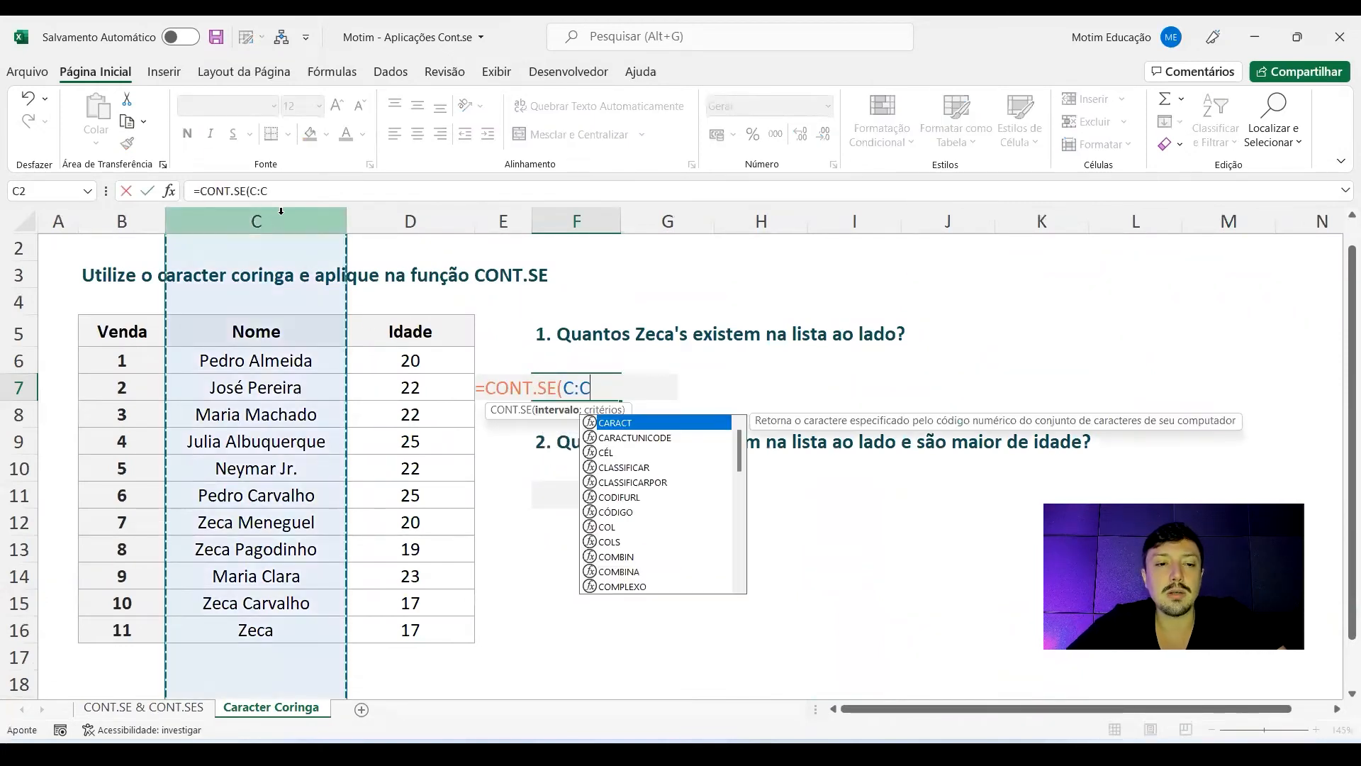
type(";\"Zeca\")")
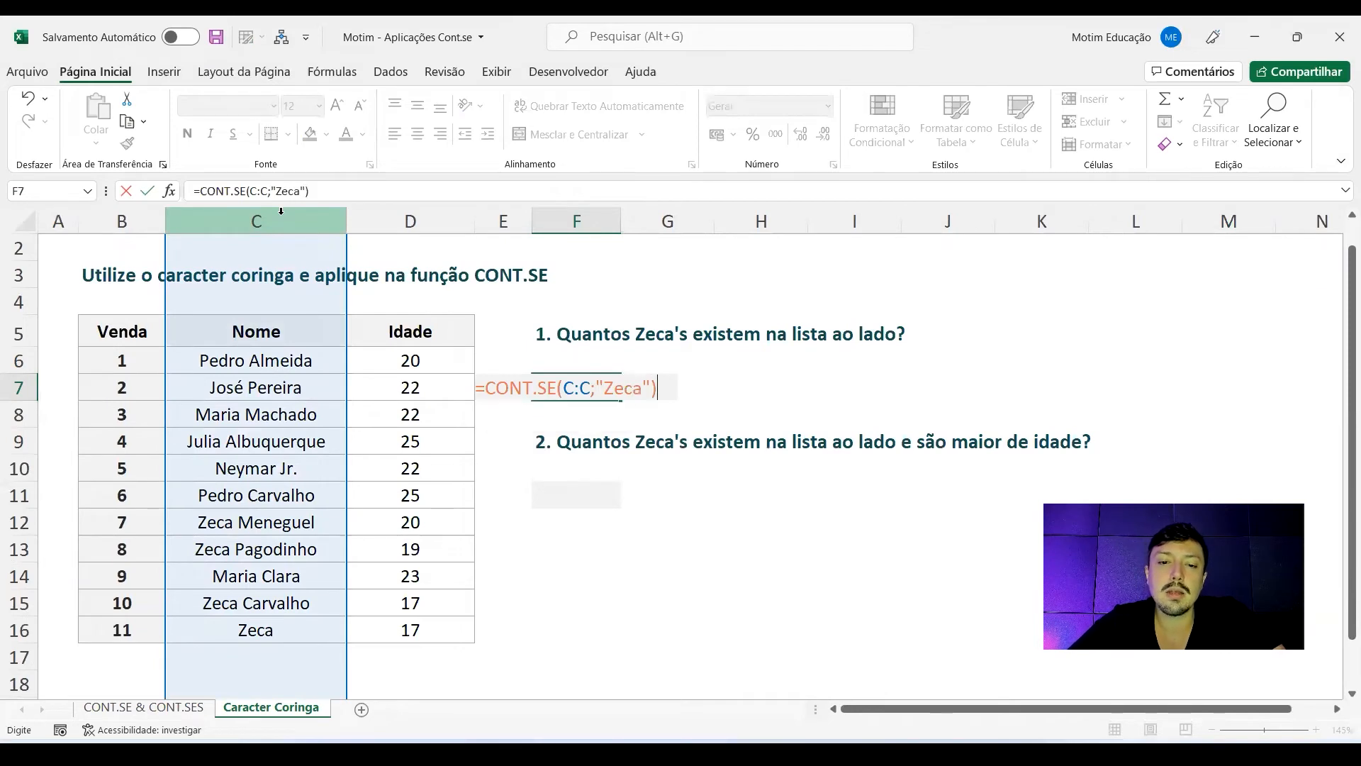
key("ctrl+Return")
Append the * wildcard to the end of the quoted name in the F7 CONT.SE criterion
left_click(295, 602)
key("Up")
key("Up")
key("Up")
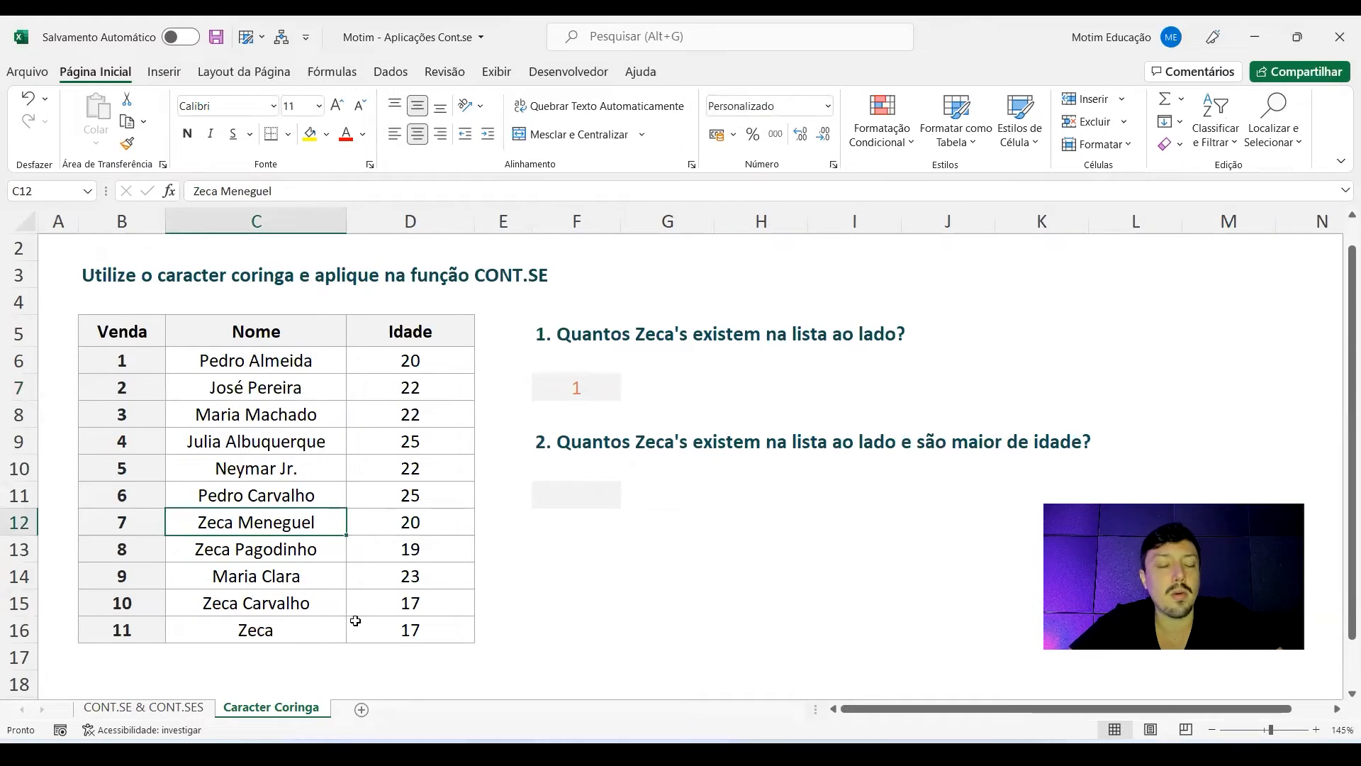
double_click(581, 390)
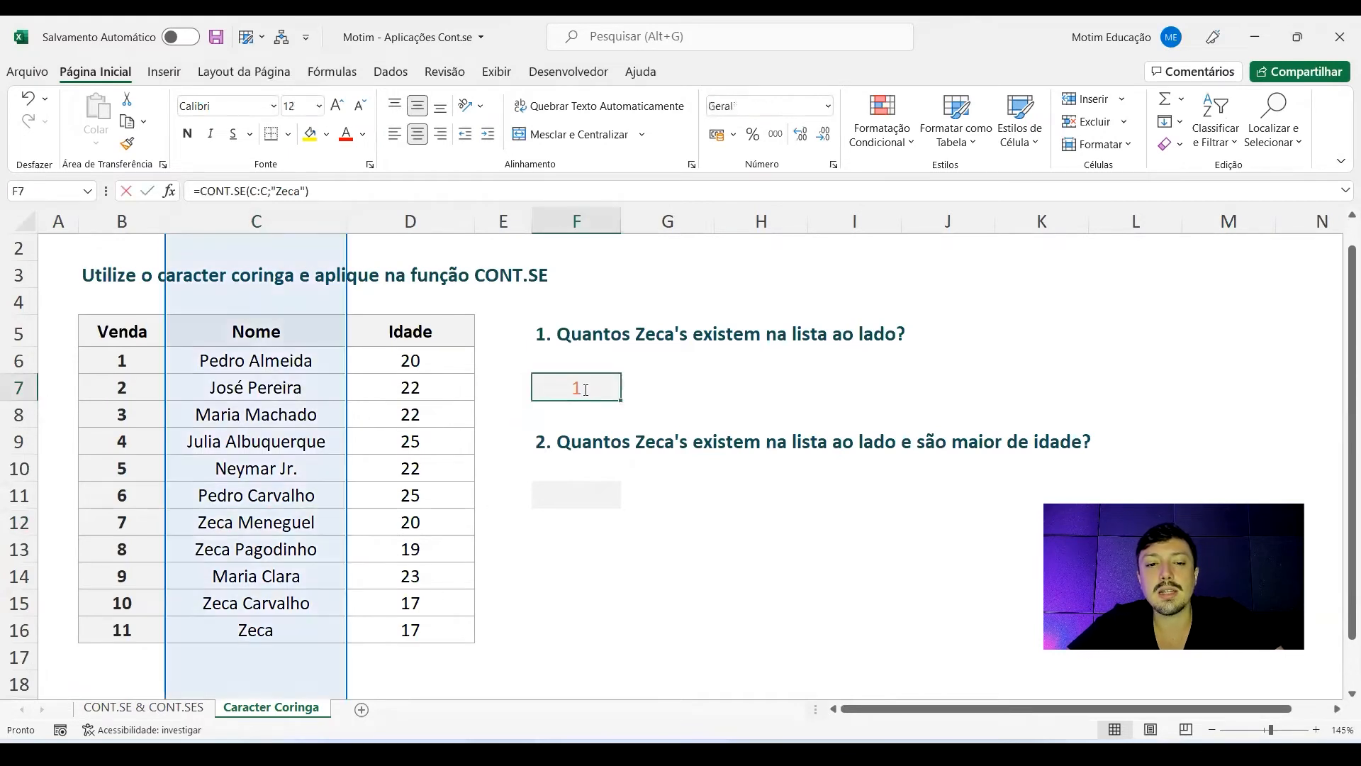
left_click(653, 387)
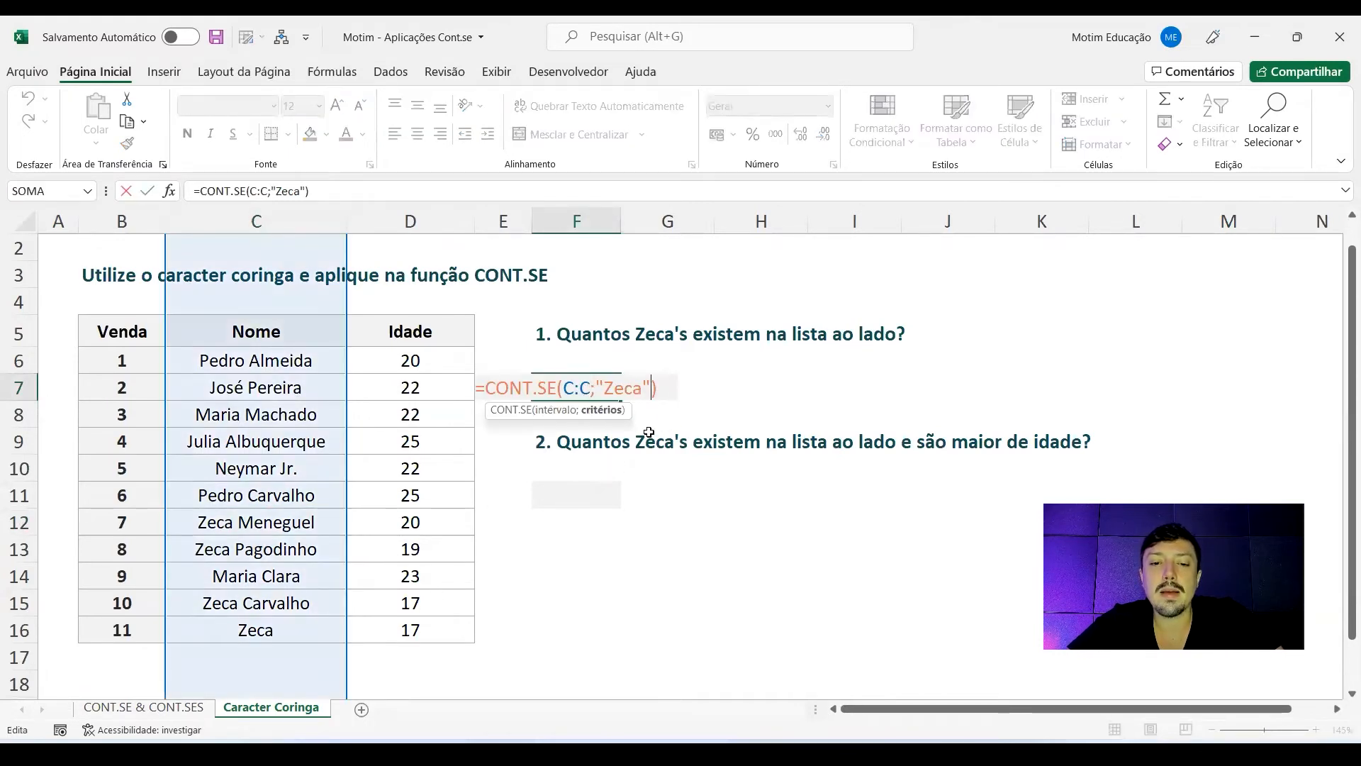
left_click(641, 385)
type("*")
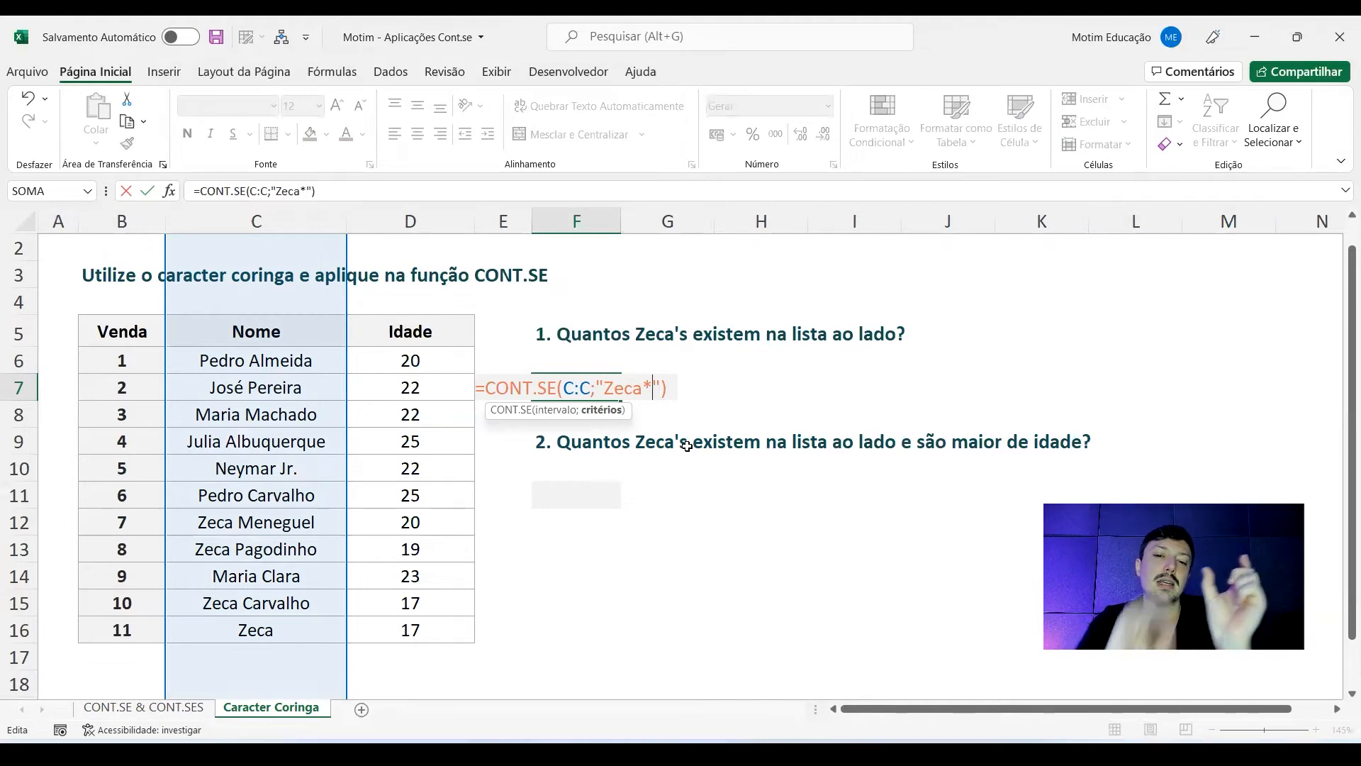
key("Return")
key("Up")
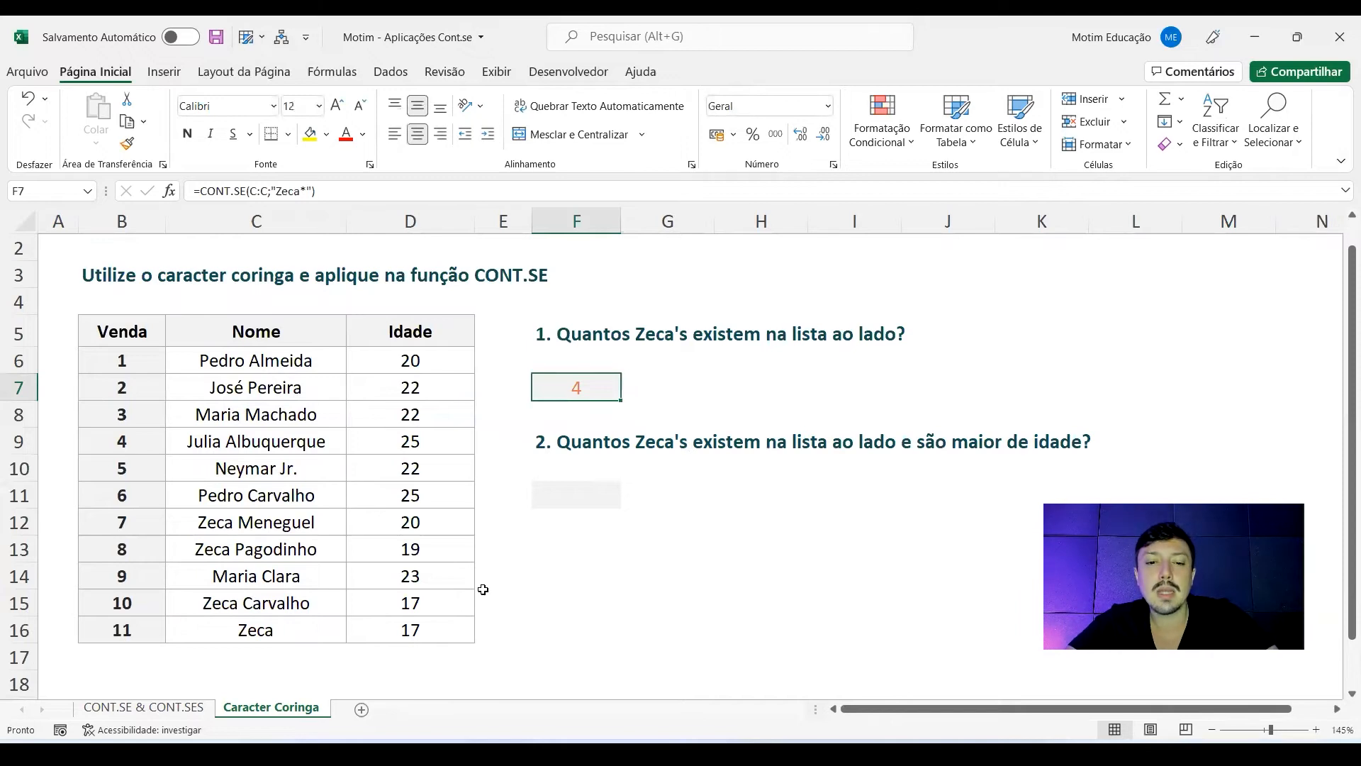
Try a second * wildcard before the name in the F7 criterion and remove it again, keeping the trailing one
double_click(588, 387)
left_click(646, 387)
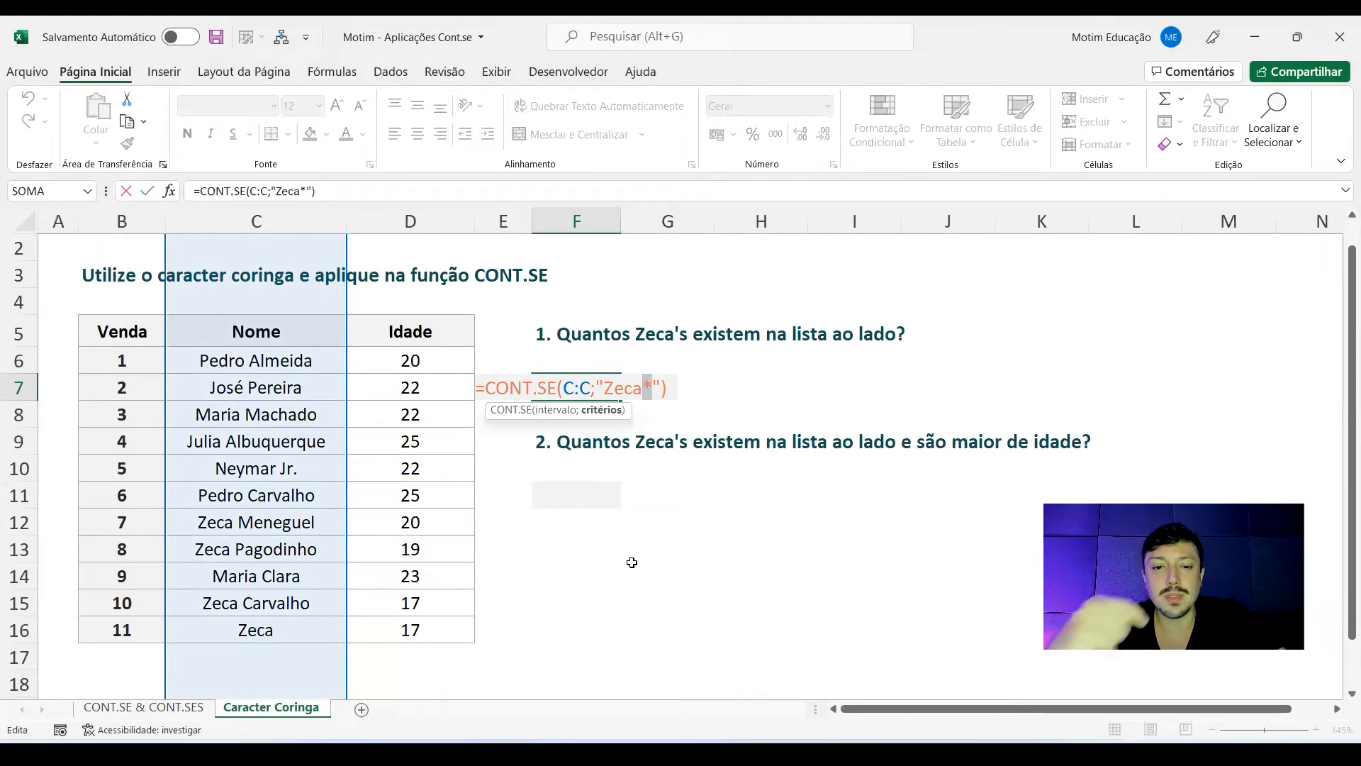
left_click(598, 386)
type("*")
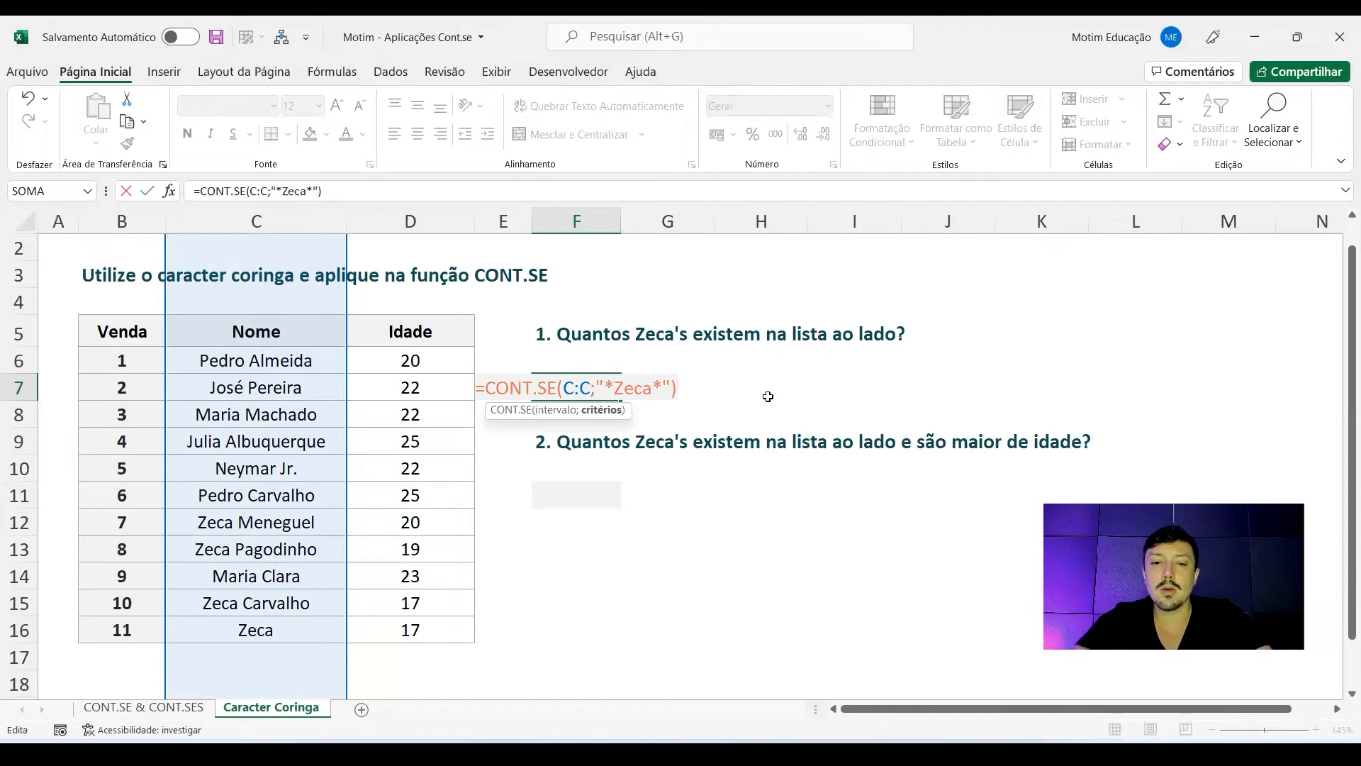
key("BackSpace")
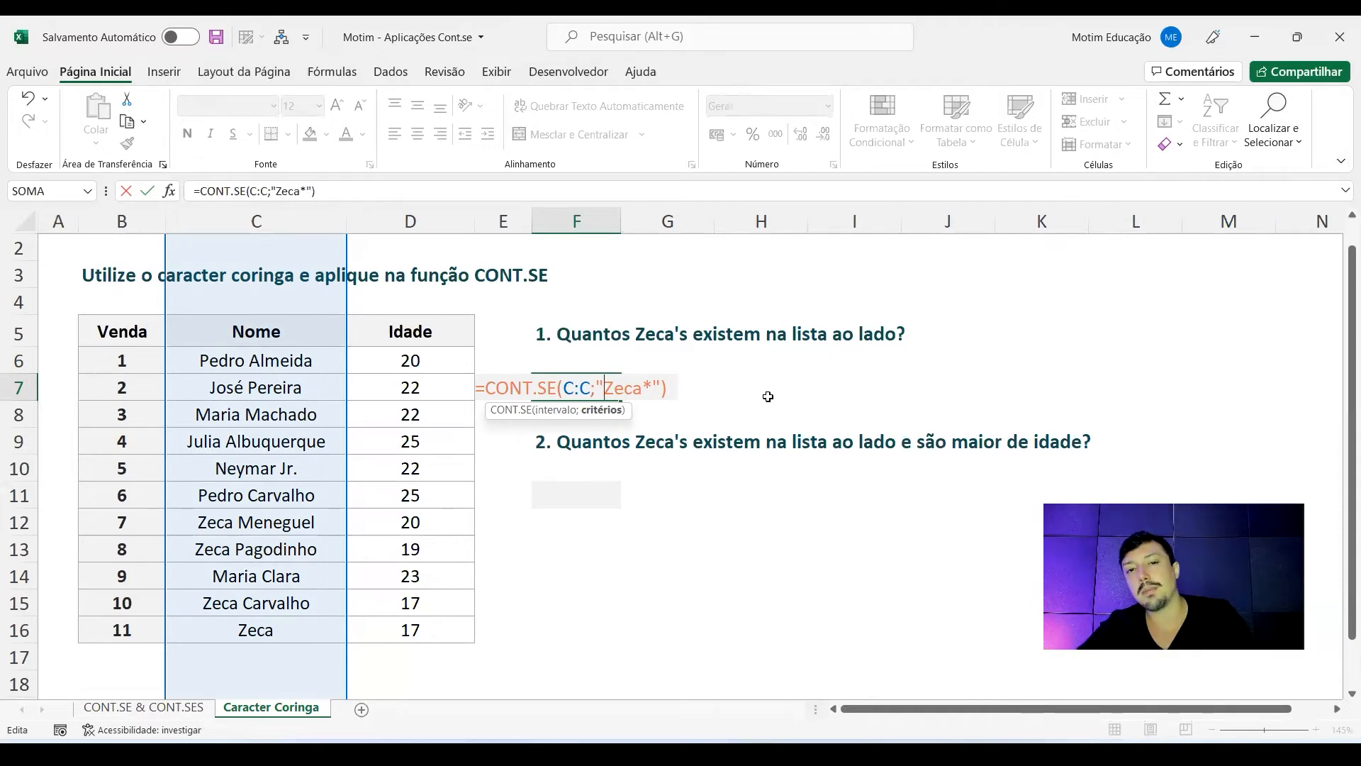
key("Return")
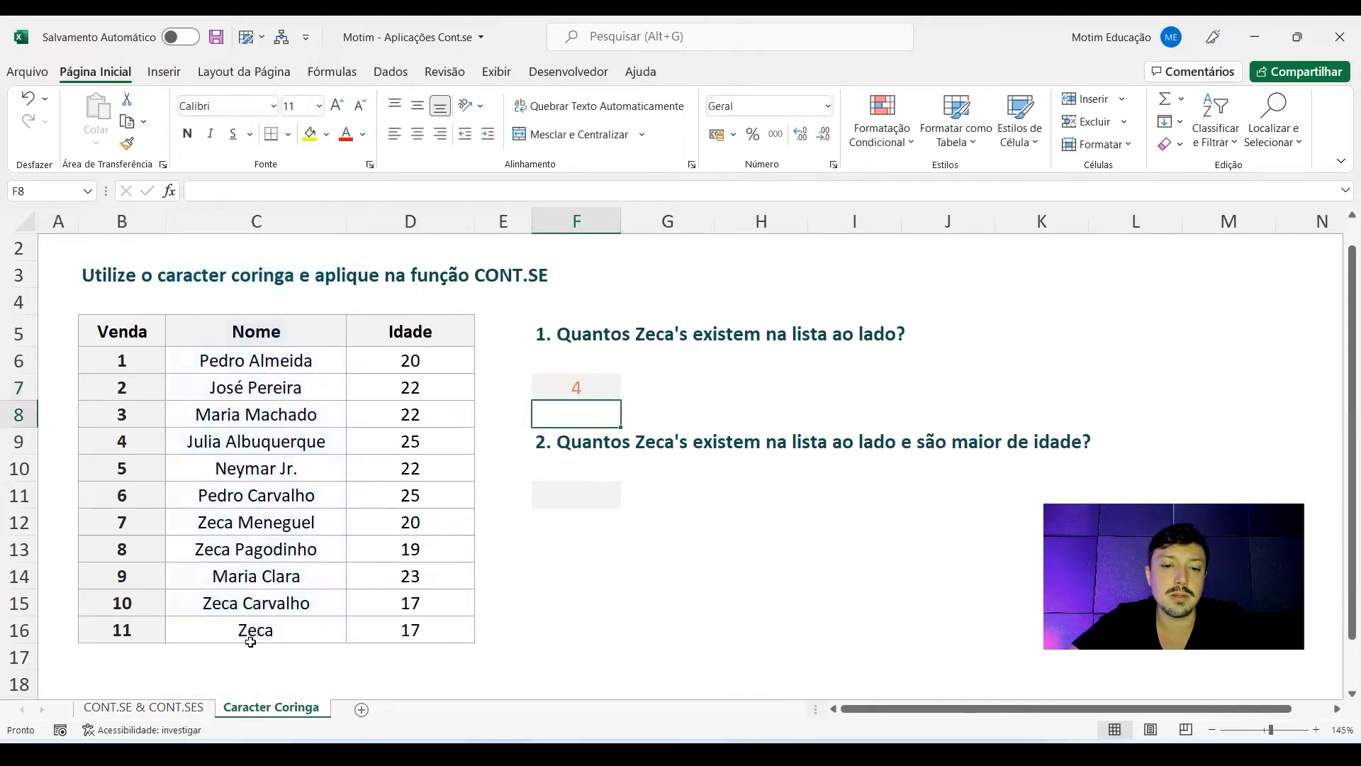
Delete the extra record 11 from row 16 and check the F7 formula without changing it
left_click_drag(71, 629, 529, 631)
key("Delete")
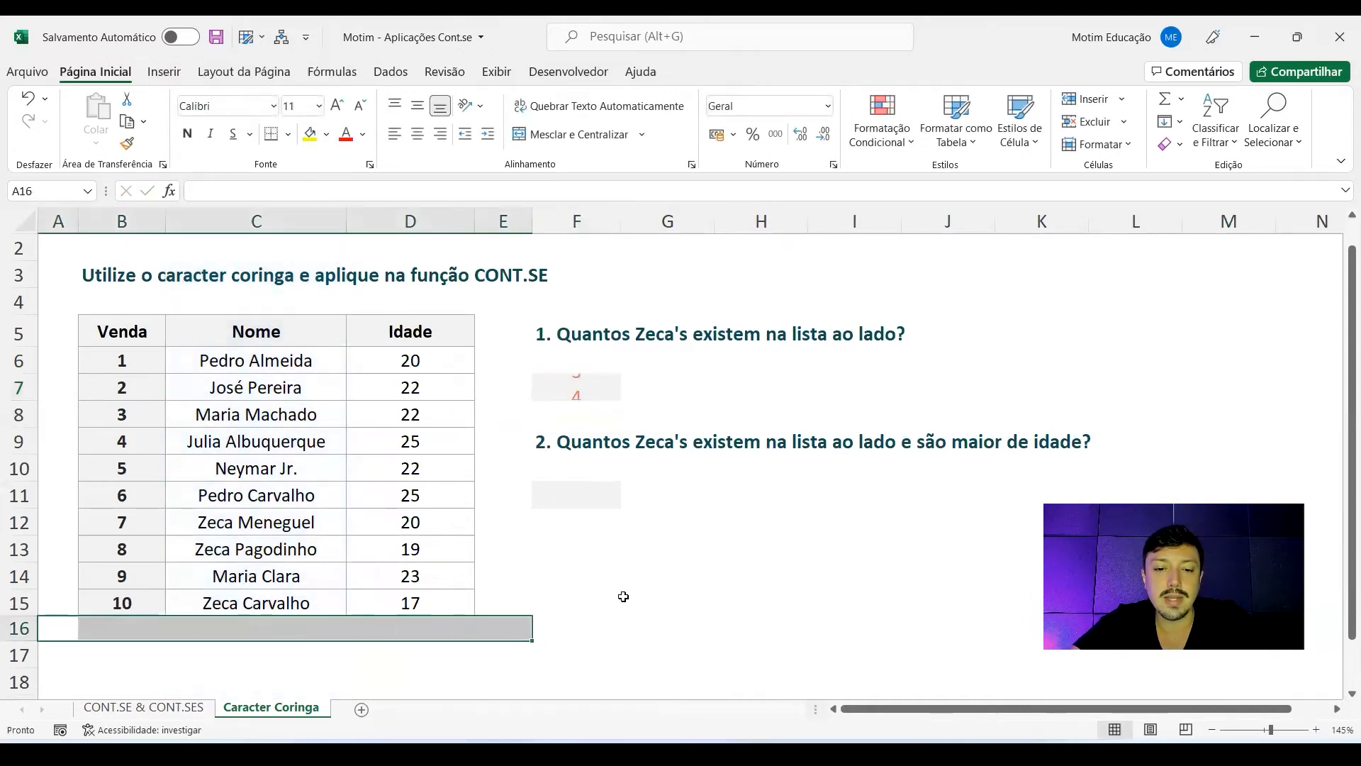
double_click(579, 391)
key("Escape")
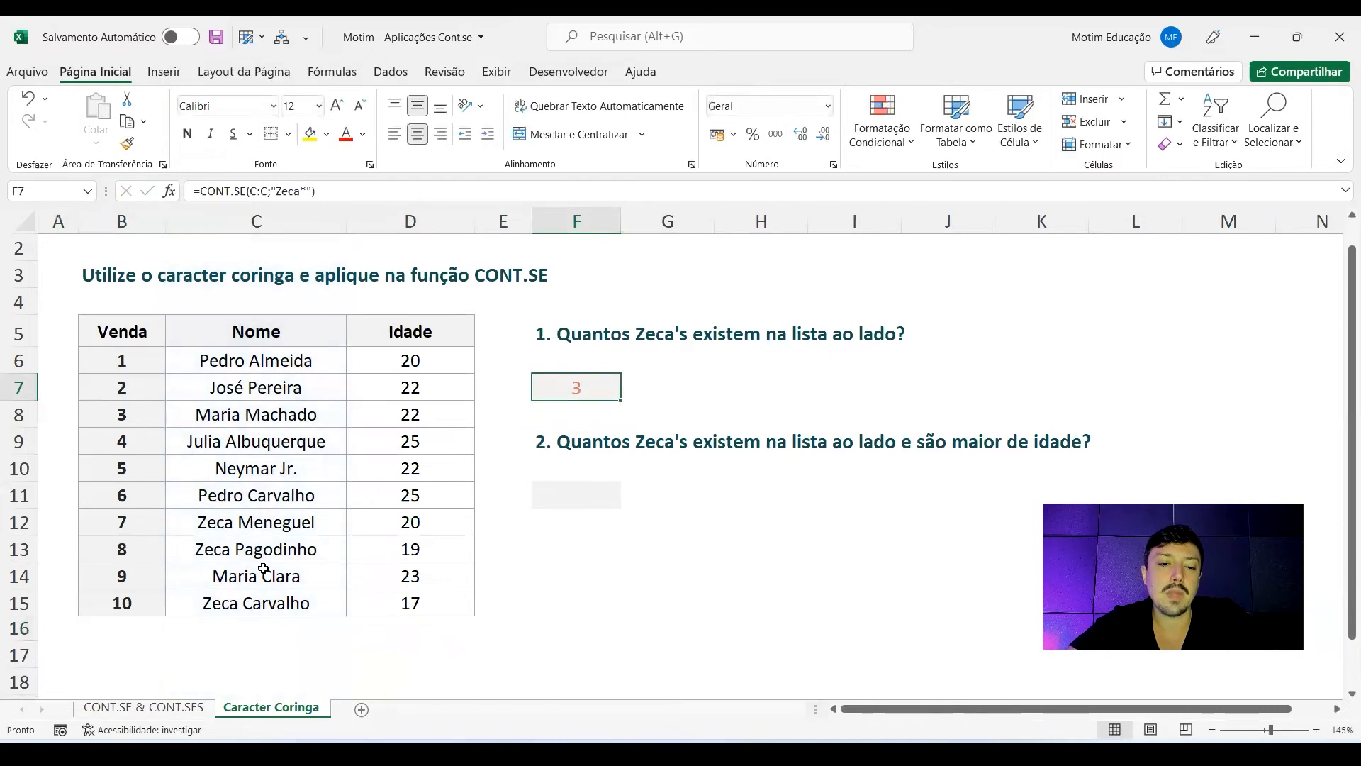
double_click(613, 379)
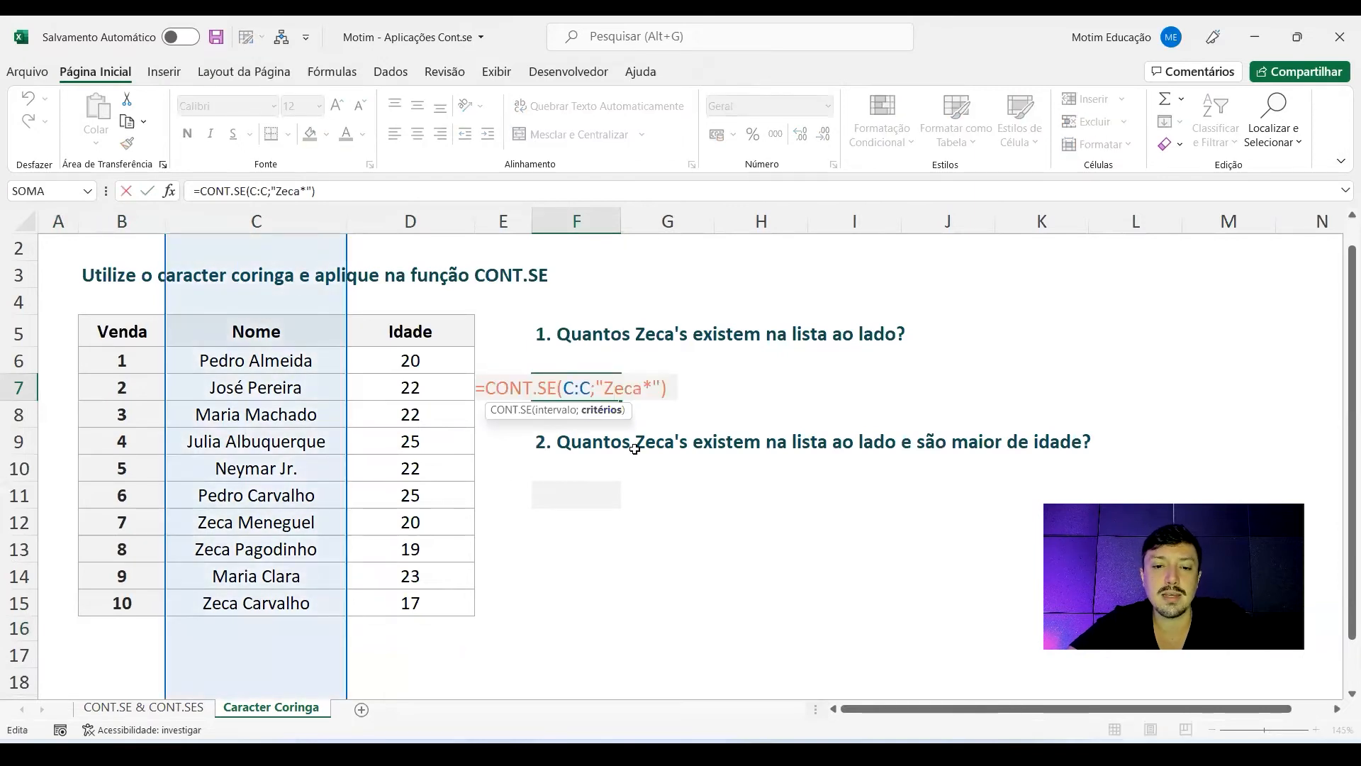
key("Escape")
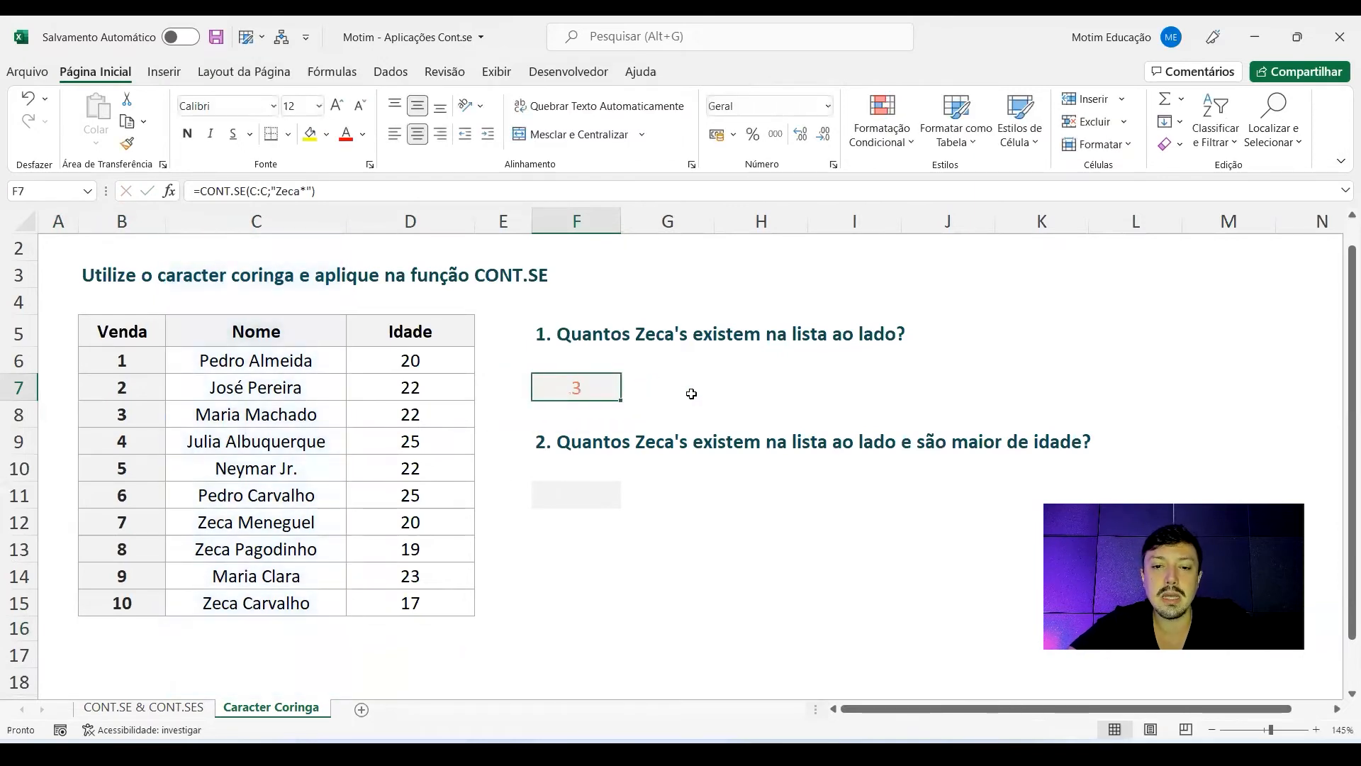
Enter question 1's first name in H7 as a criterion cell
left_click(691, 392)
left_click(730, 382)
type("Zeca")
key("Return")
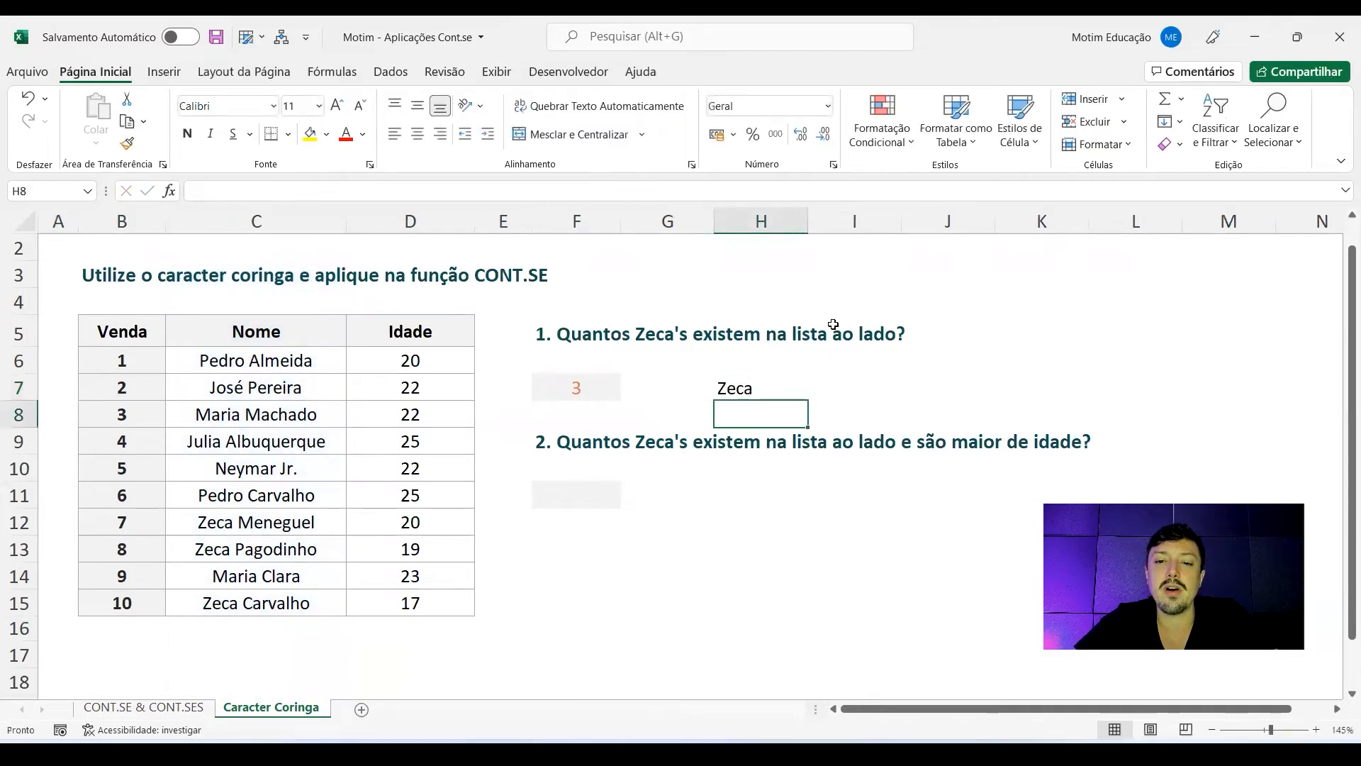
Replace the quoted criterion in the F7 CONT.SE formula with H7&"*"
key("Up")
key("Left")
key("Left")
key("F2")
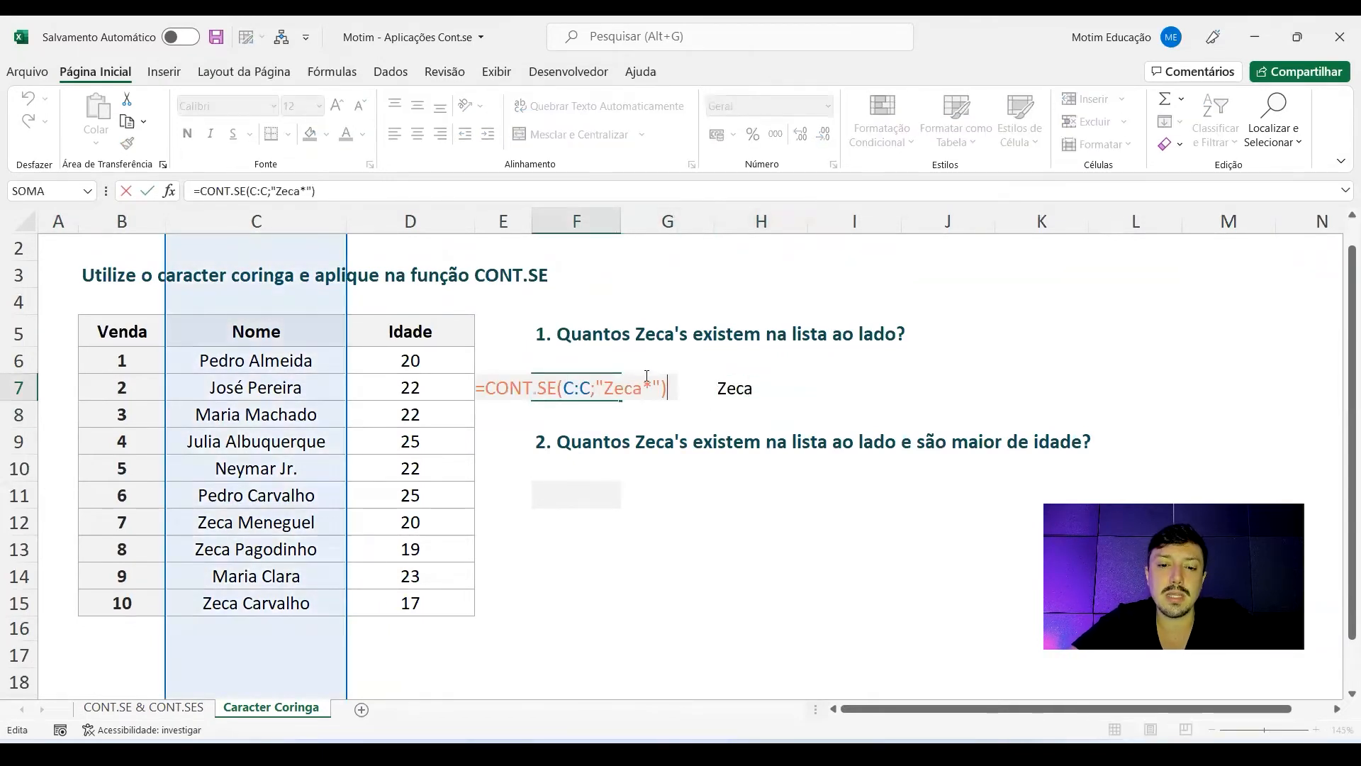
left_click_drag(659, 388, 596, 388)
key("BackSpace")
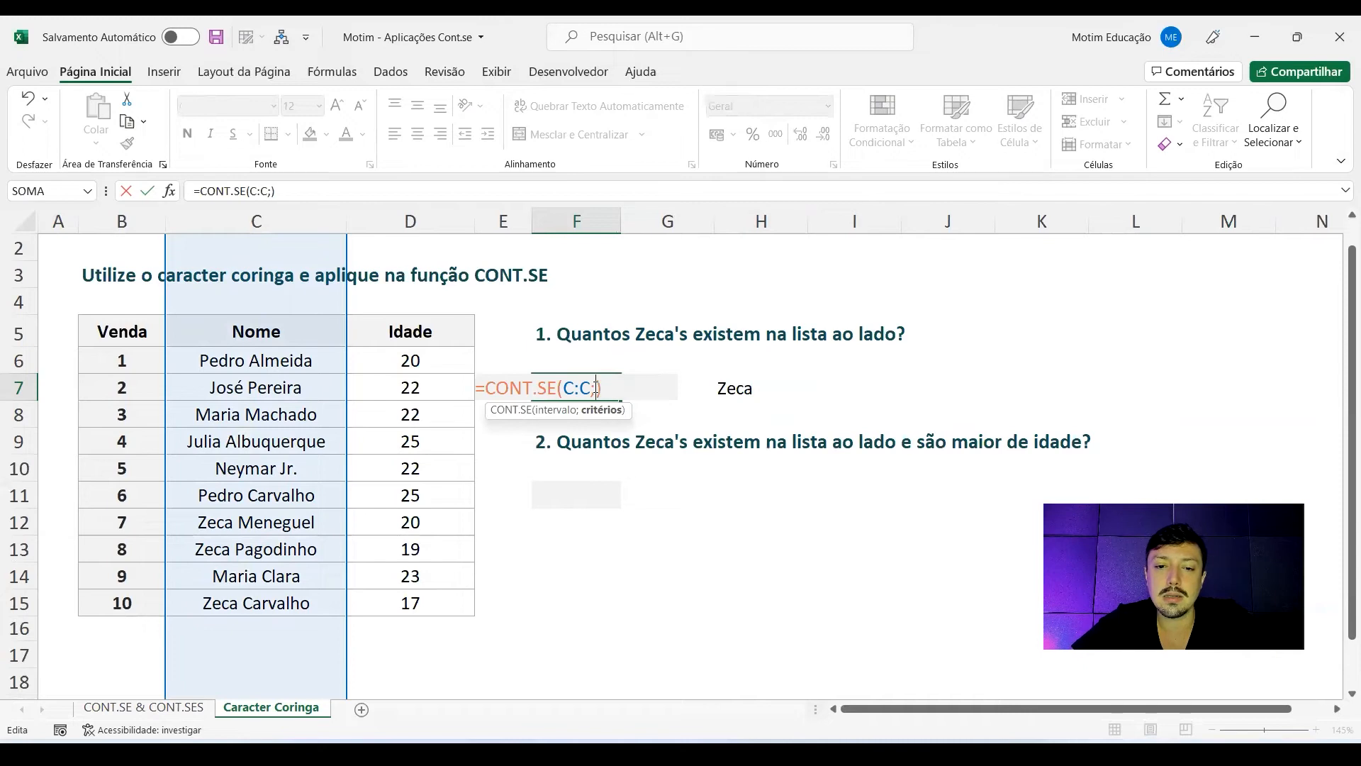
left_click(737, 388)
type("&\"*\"")
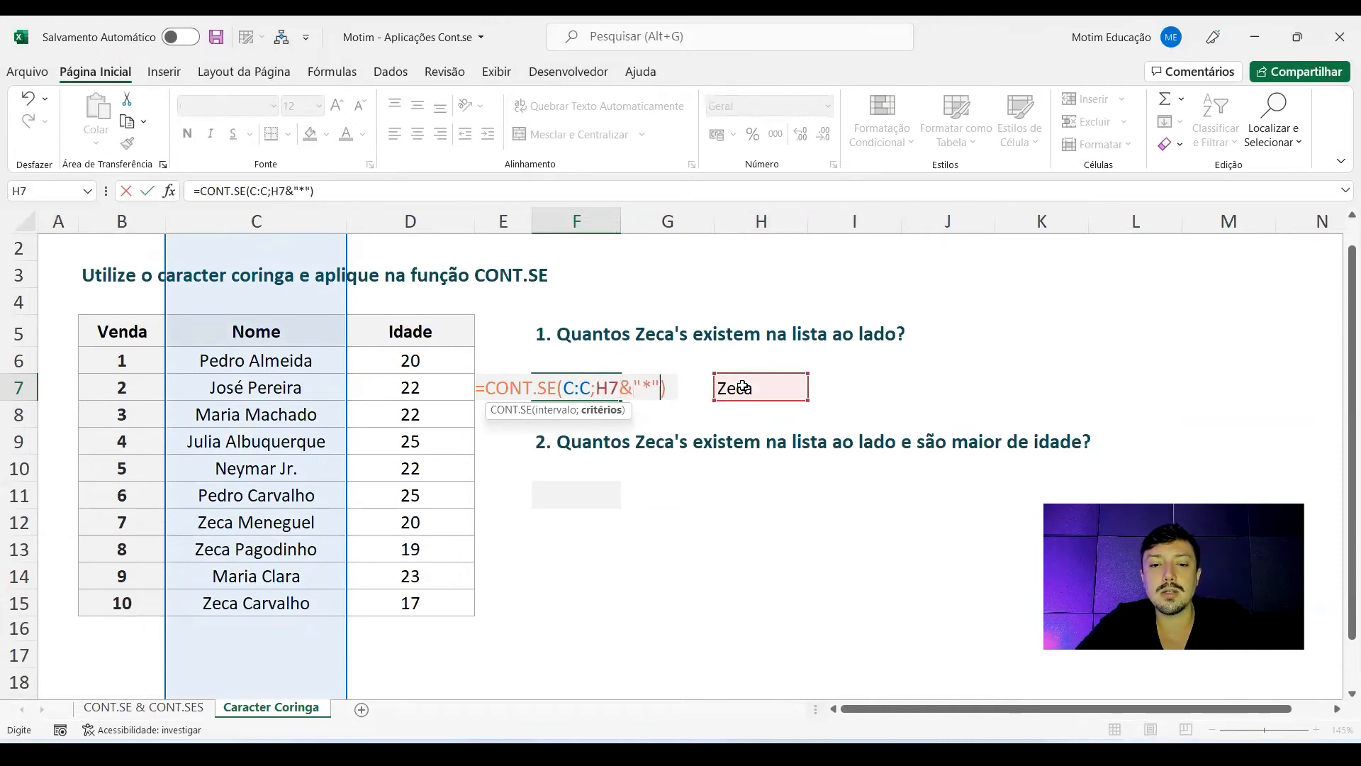
key("Return")
key("Right")
key("Up")
key("Right")
key("Right")
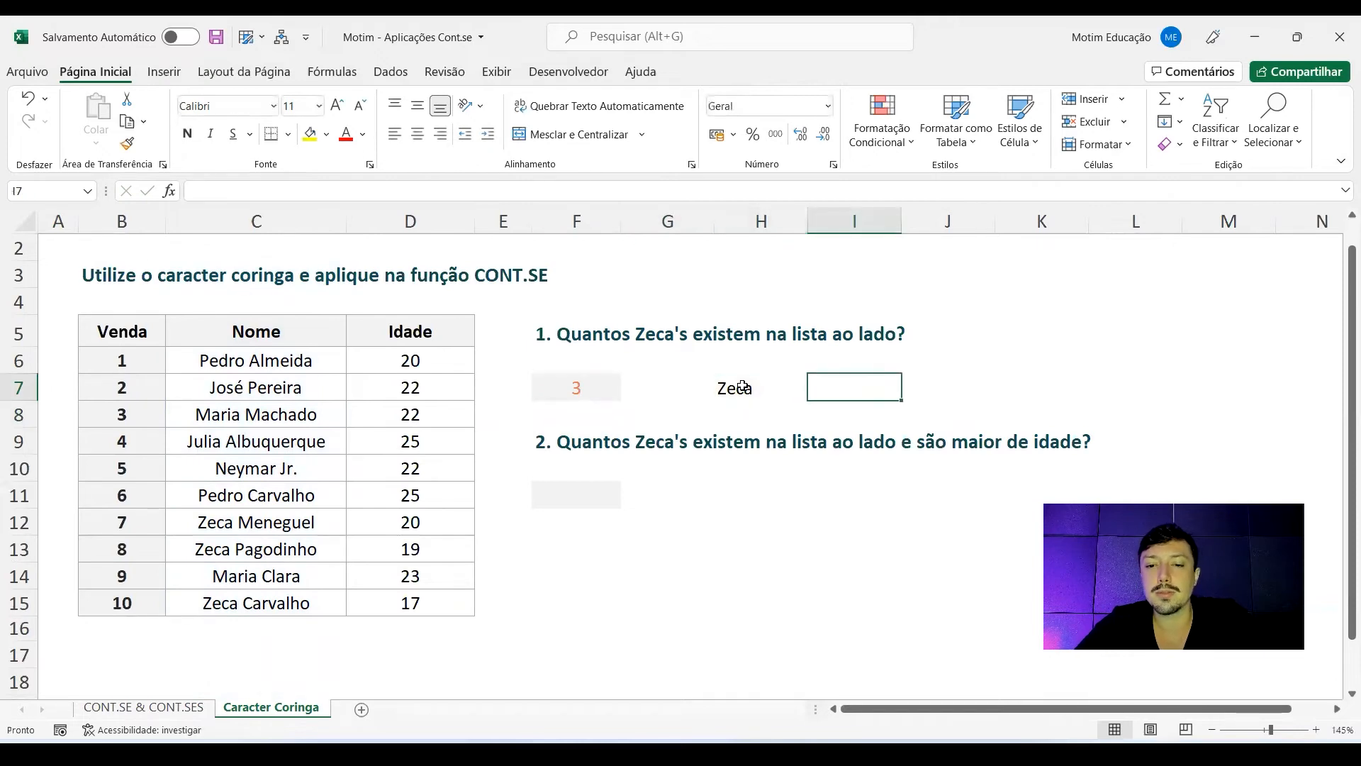
Try the F7 criterion as H7* without the ampersand and quotation marks, and discard the edit
left_click(574, 387)
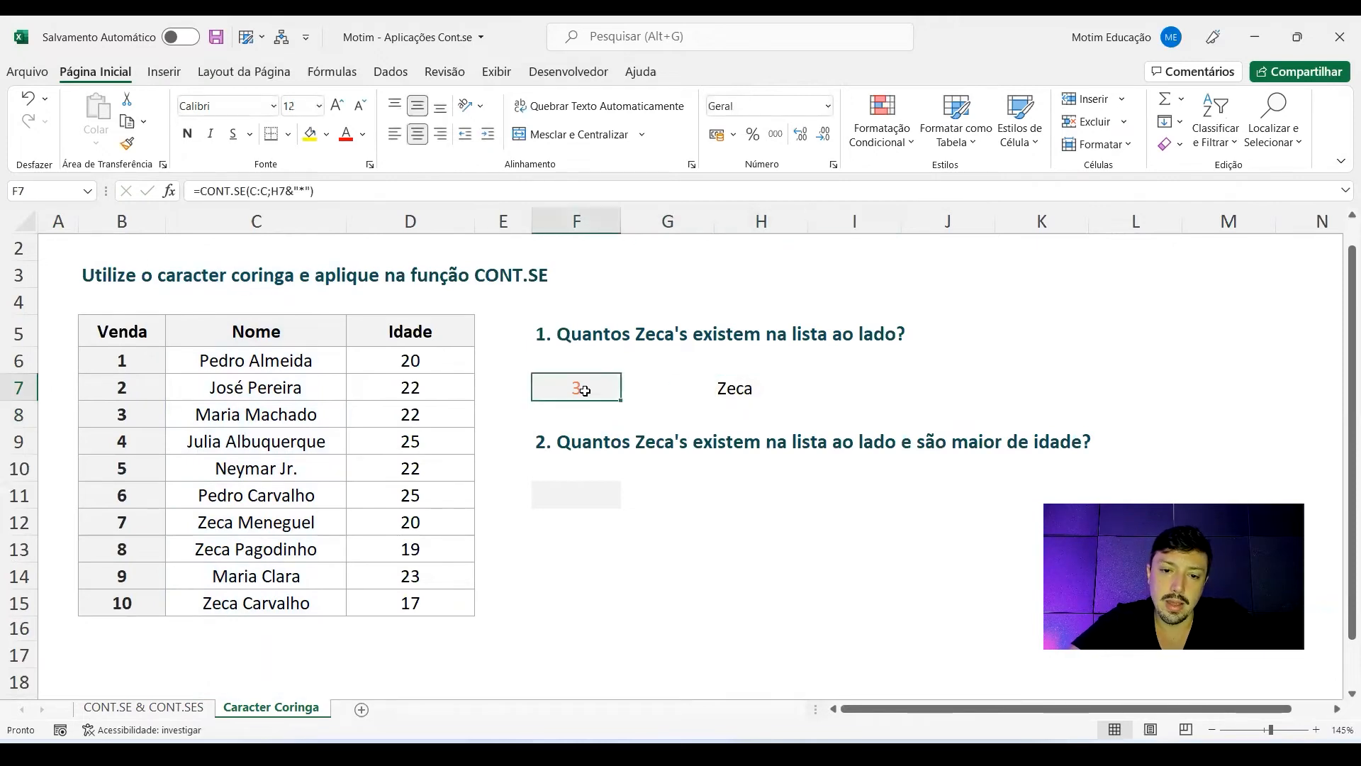
double_click(590, 387)
left_click_drag(621, 382, 660, 387)
type("*")
key("Return")
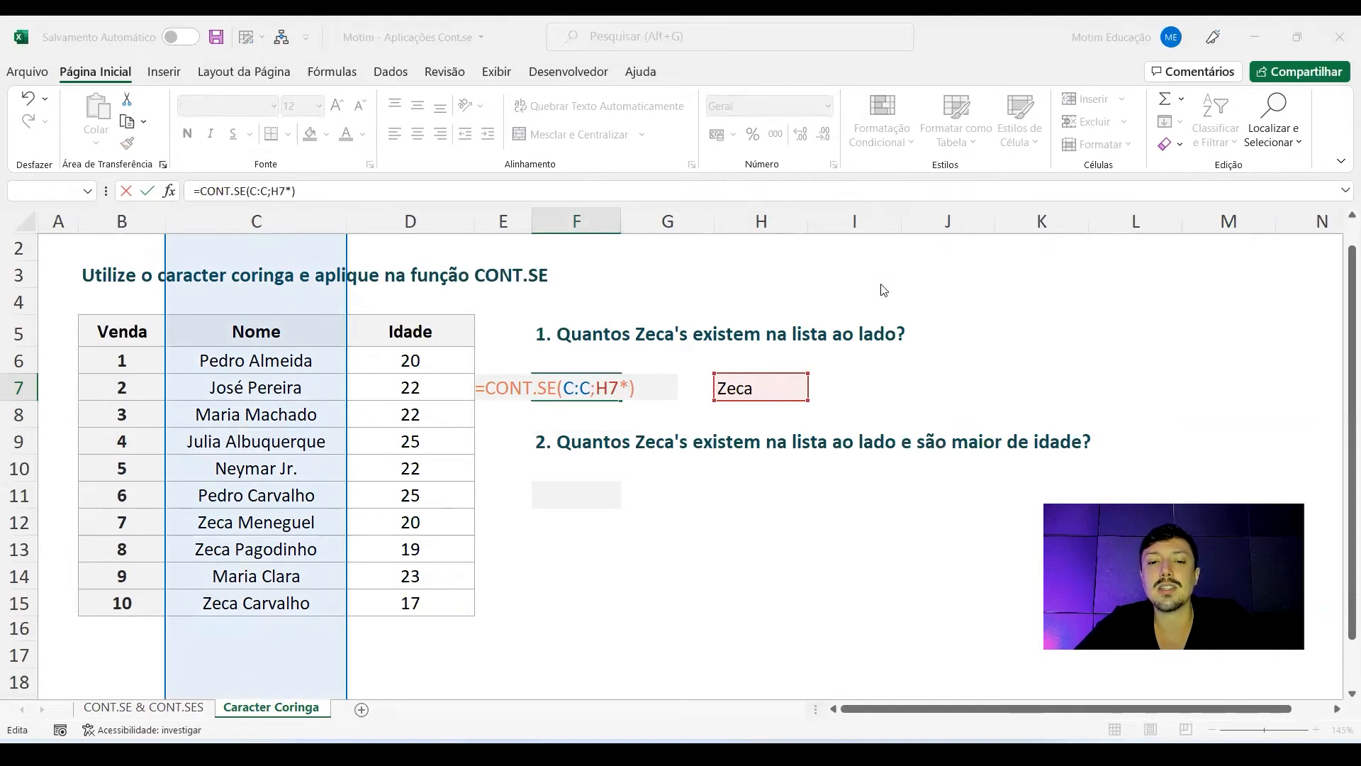
key("Return")
key("Tab")
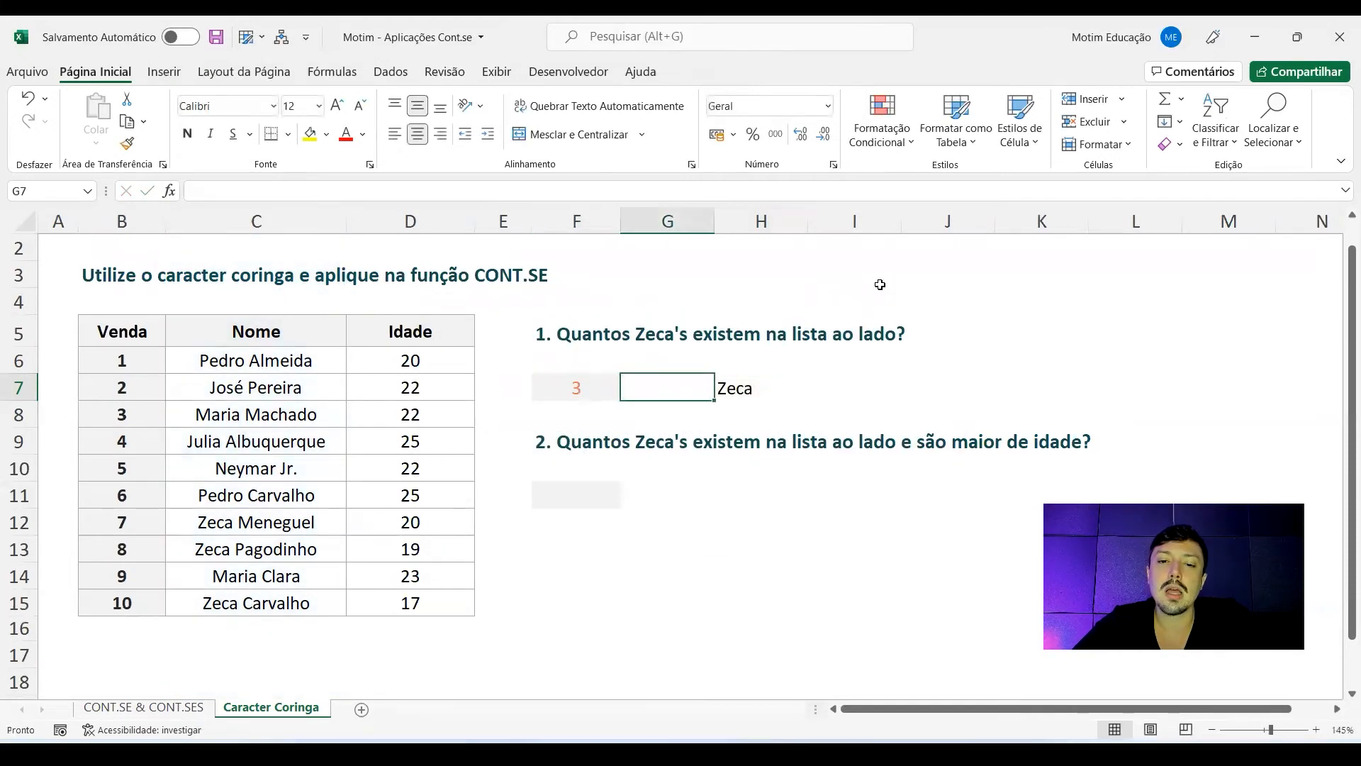
Enter a second first name in I7, beside the criterion cell, as sample text for joining
key("Right")
key("Right")
type("A")
key("Return")
key("Down")
key("Right")
key("BackSpace")
key("Escape")
key("Left")
key("Up")
key("Up")
type("Luc")
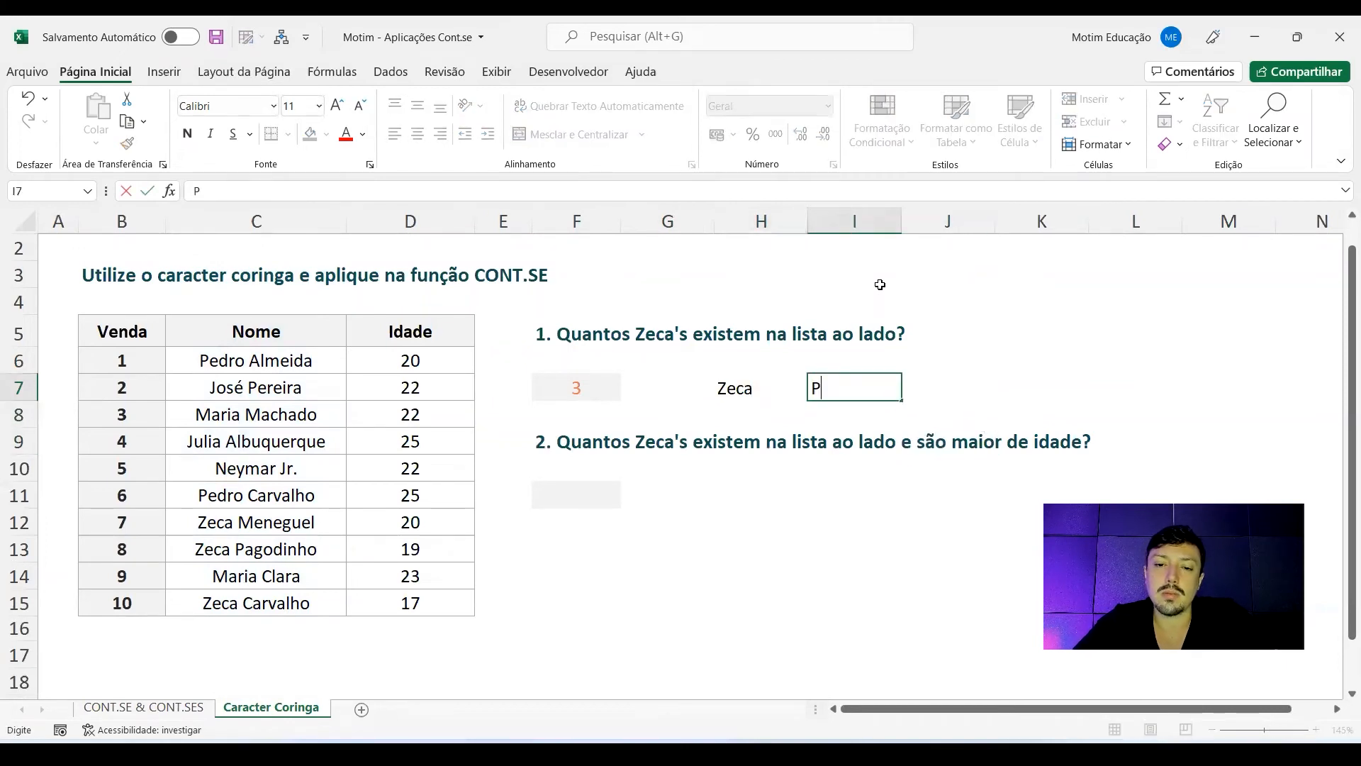
key("Return")
key("Up")
key("F2")
type("as")
key("Return")
Join the two sample names in J7 with the formula =H7&I7
key("Up")
key("Right")
key("F2")
key("Left")
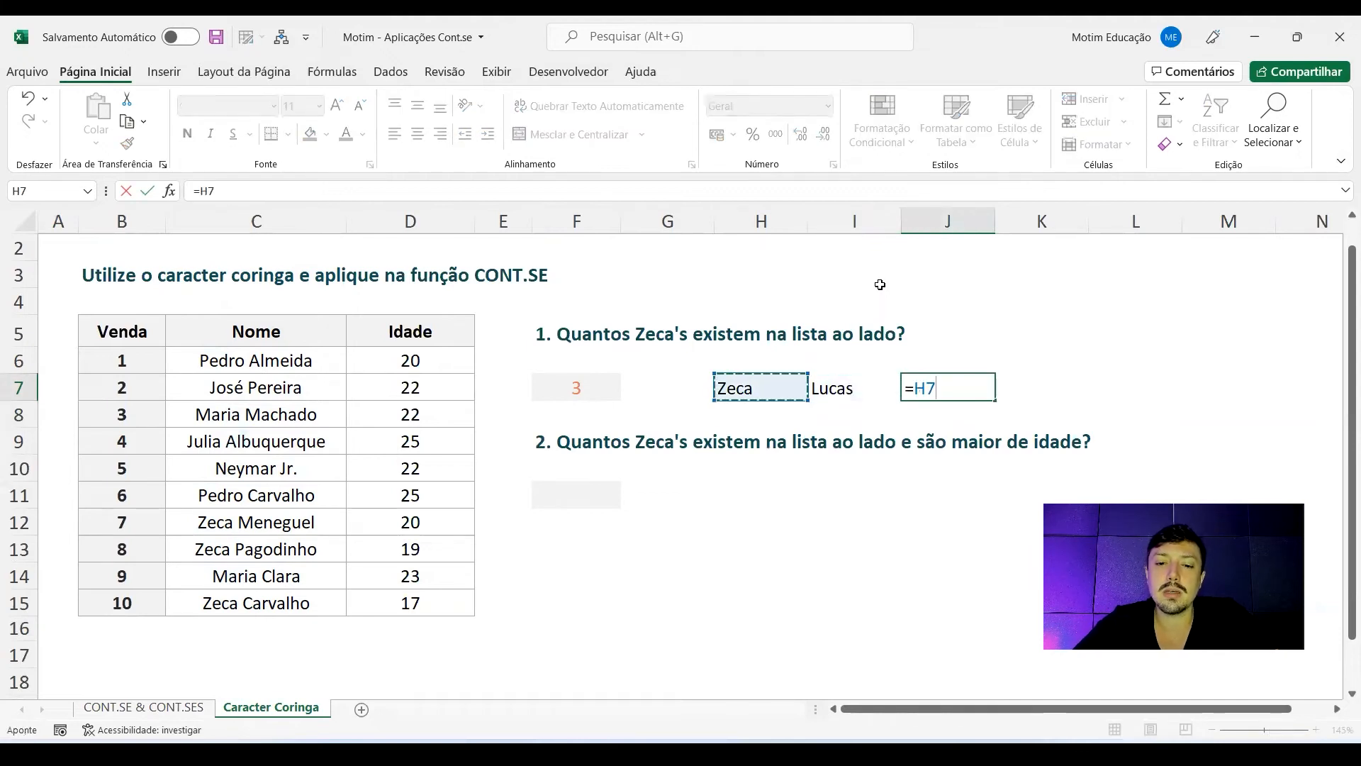
type("&")
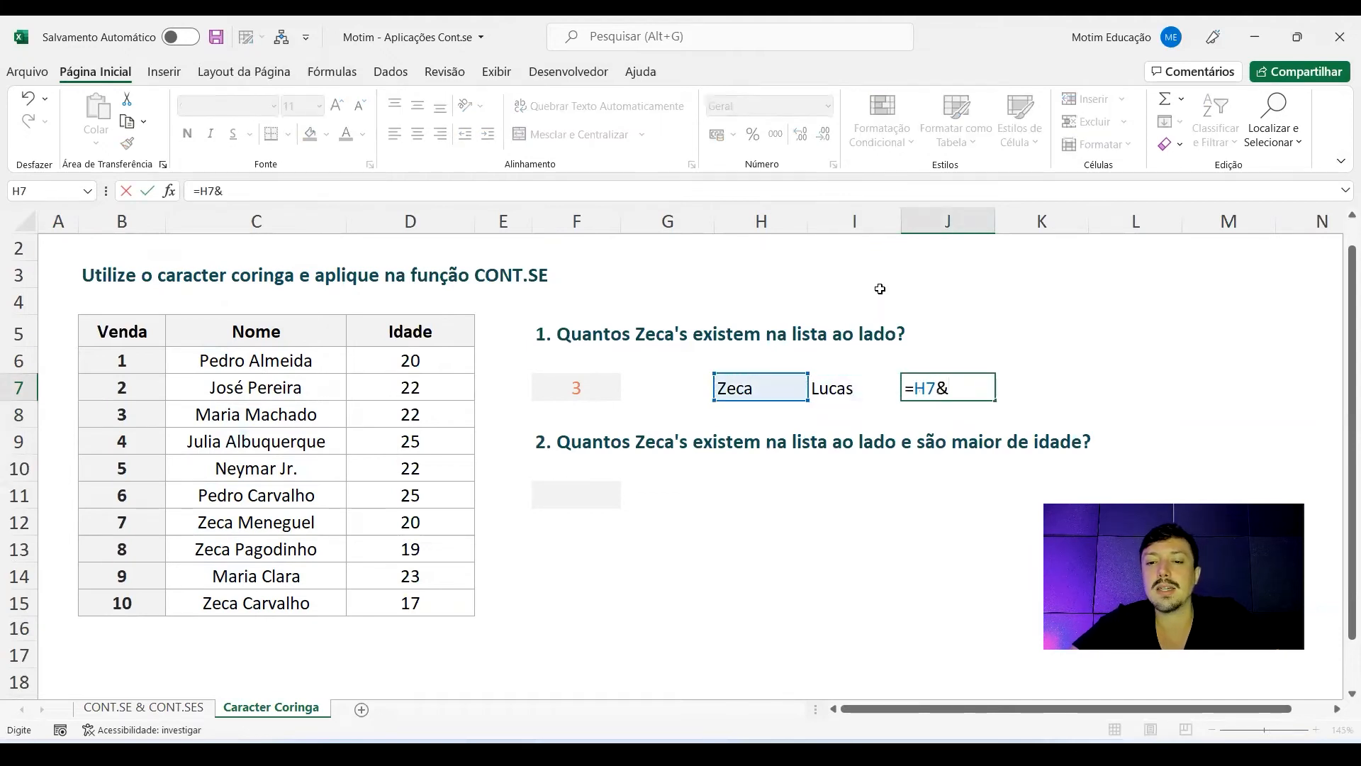
left_click(821, 378)
key("ctrl+Return")
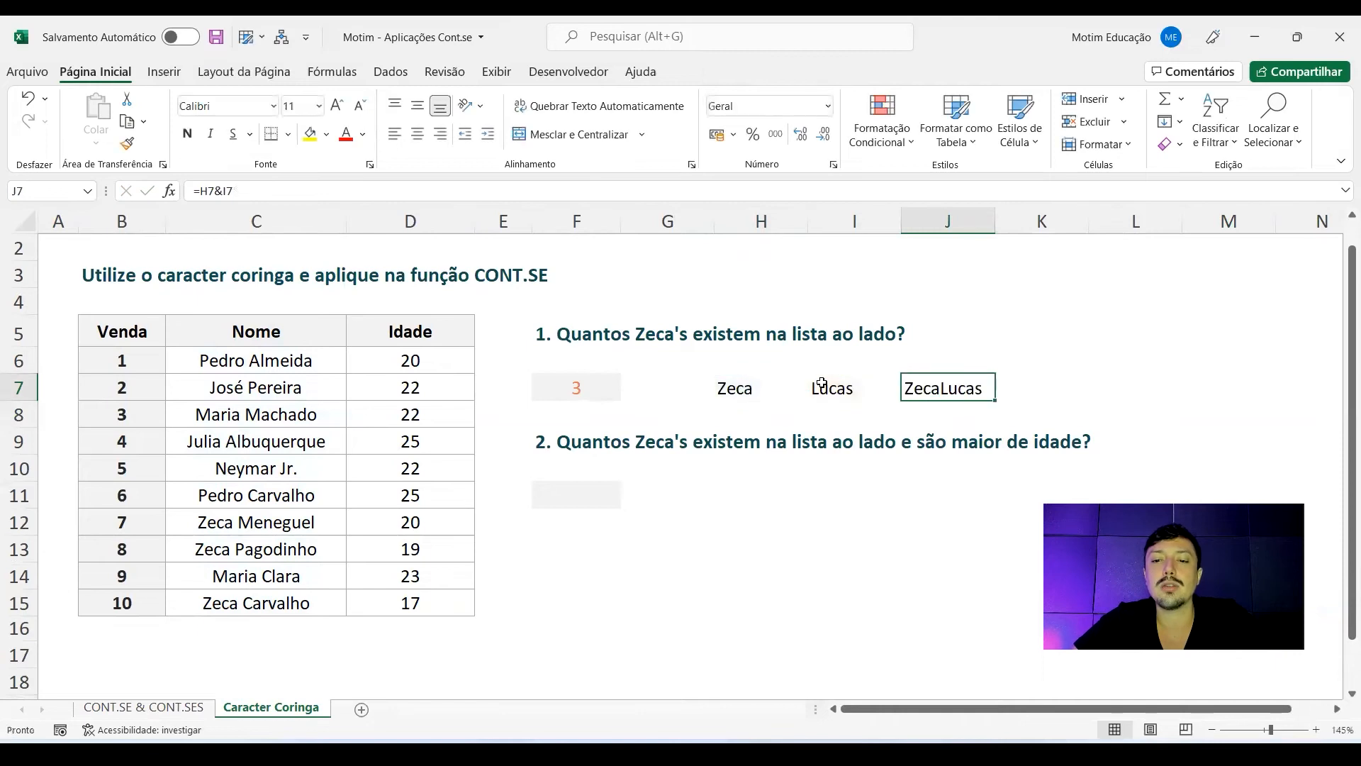
Clear the sample contents of H7:J7 and re-enter question 1's first name in H7
key("Left")
key("Left")
key("shift+Right")
key("shift+Right")
key("Delete")
key("Left")
key("Left")
key("F2")
key("Escape")
key("Right")
key("Right")
type("Zeca")
key("ctrl+Return")
Examine the H7 reference and the quoted * wildcard in the criterion of F7's CONT.SE formula
key("Left")
key("Left")
key("F2")
key("Left")
key("Left")
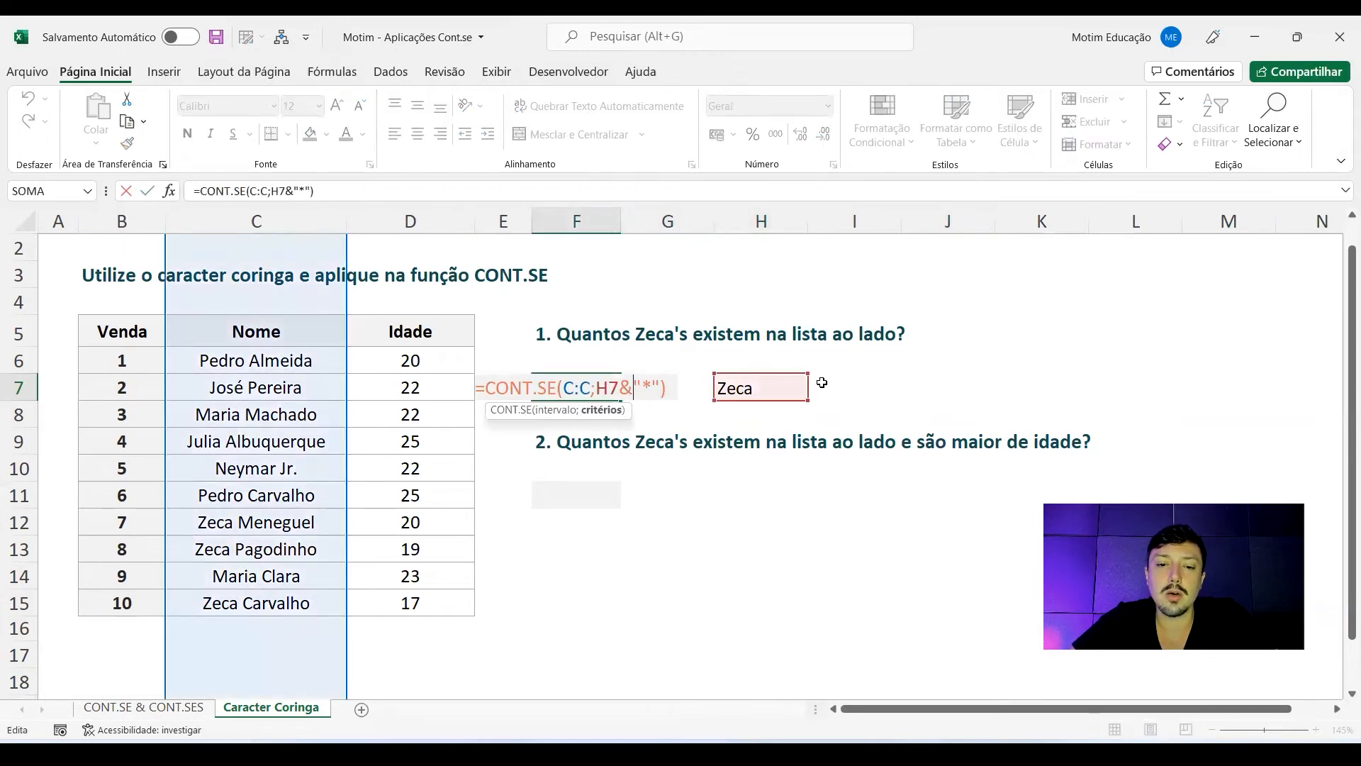
key("Left")
key("shift+Right")
key("shift+Right")
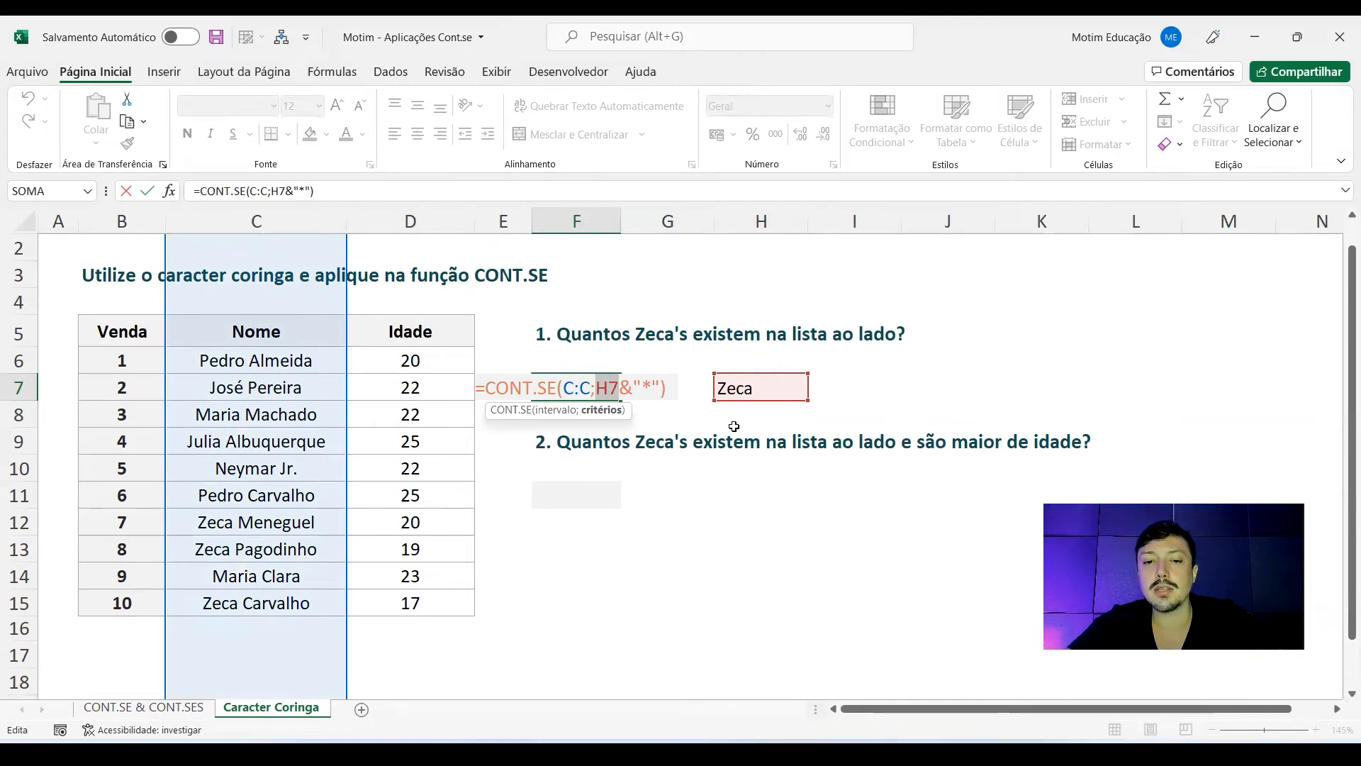
left_click_drag(652, 386, 643, 396)
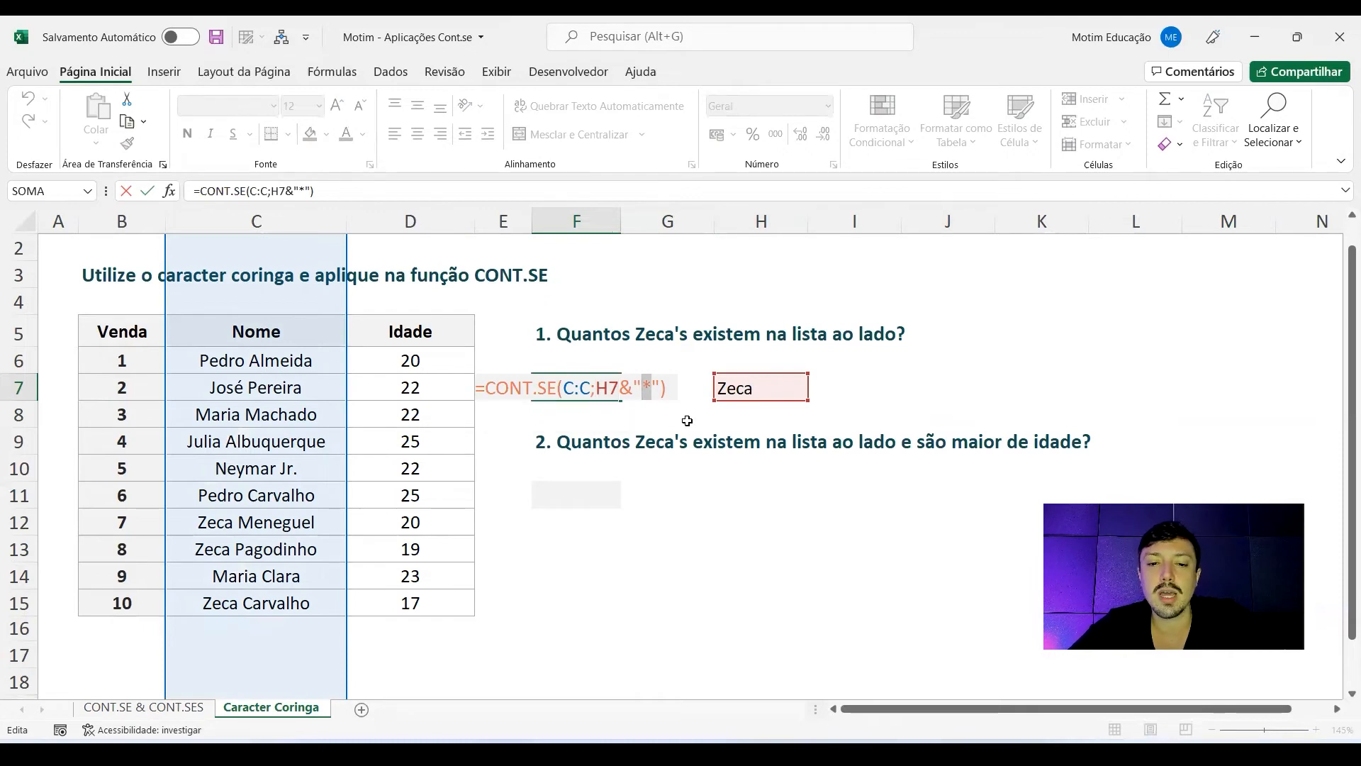
key("ctrl+Return")
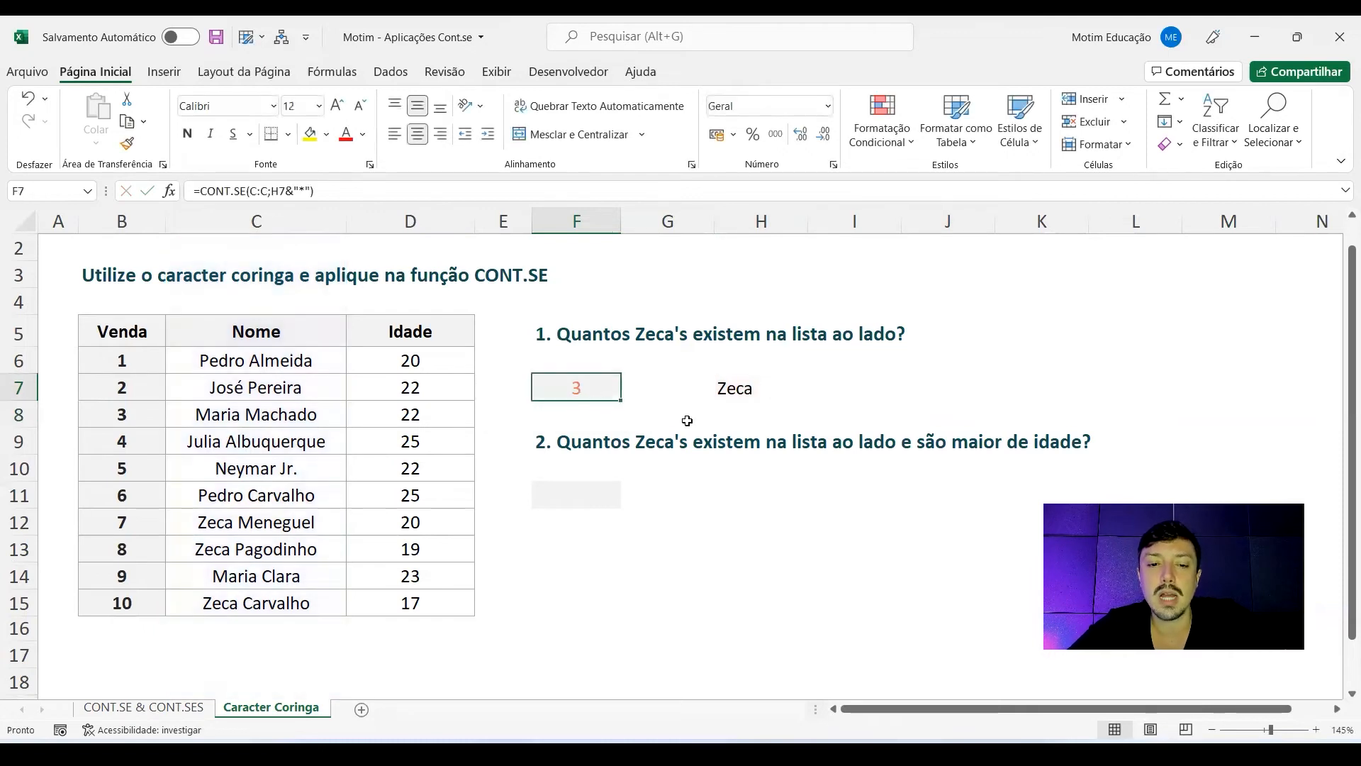
Set the font colour of question 1's answer in F7 to black
left_click(590, 488)
left_click(593, 383)
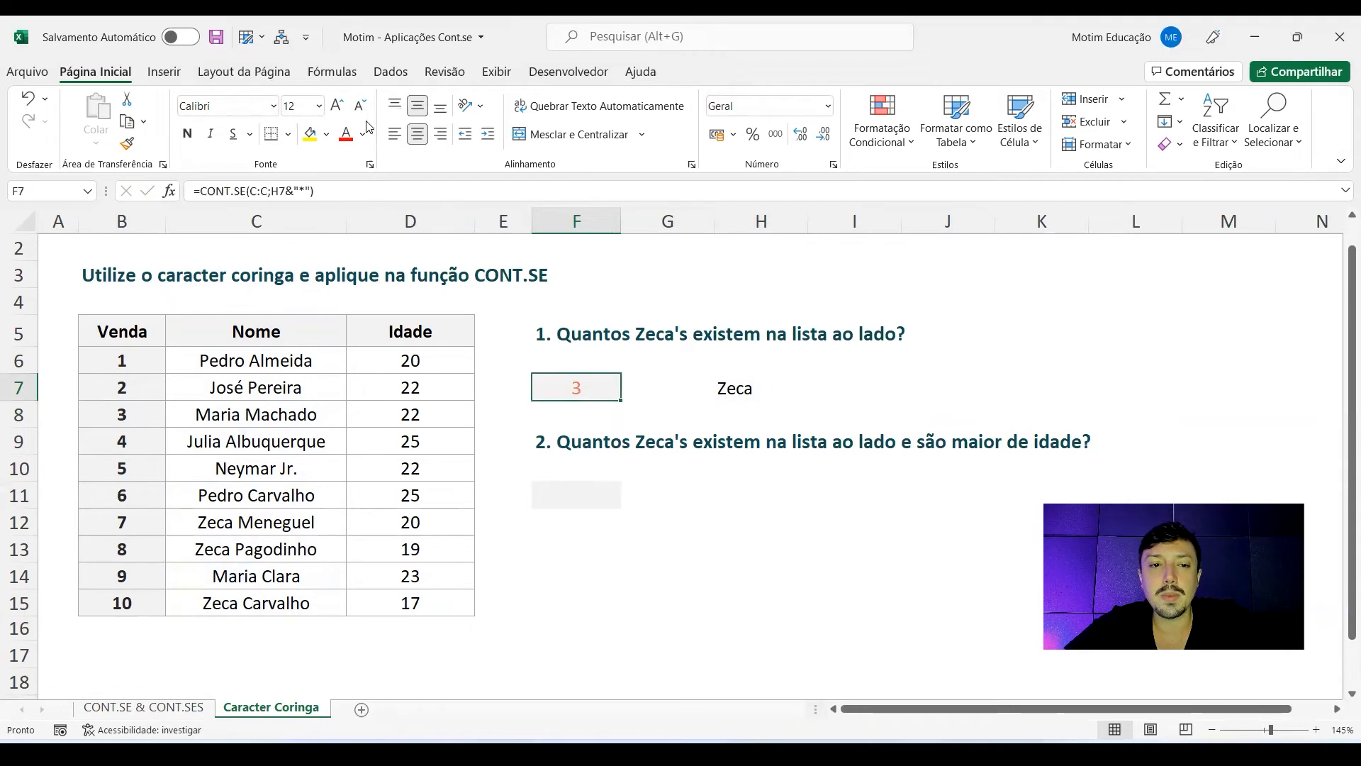
left_click(362, 134)
left_click(355, 162)
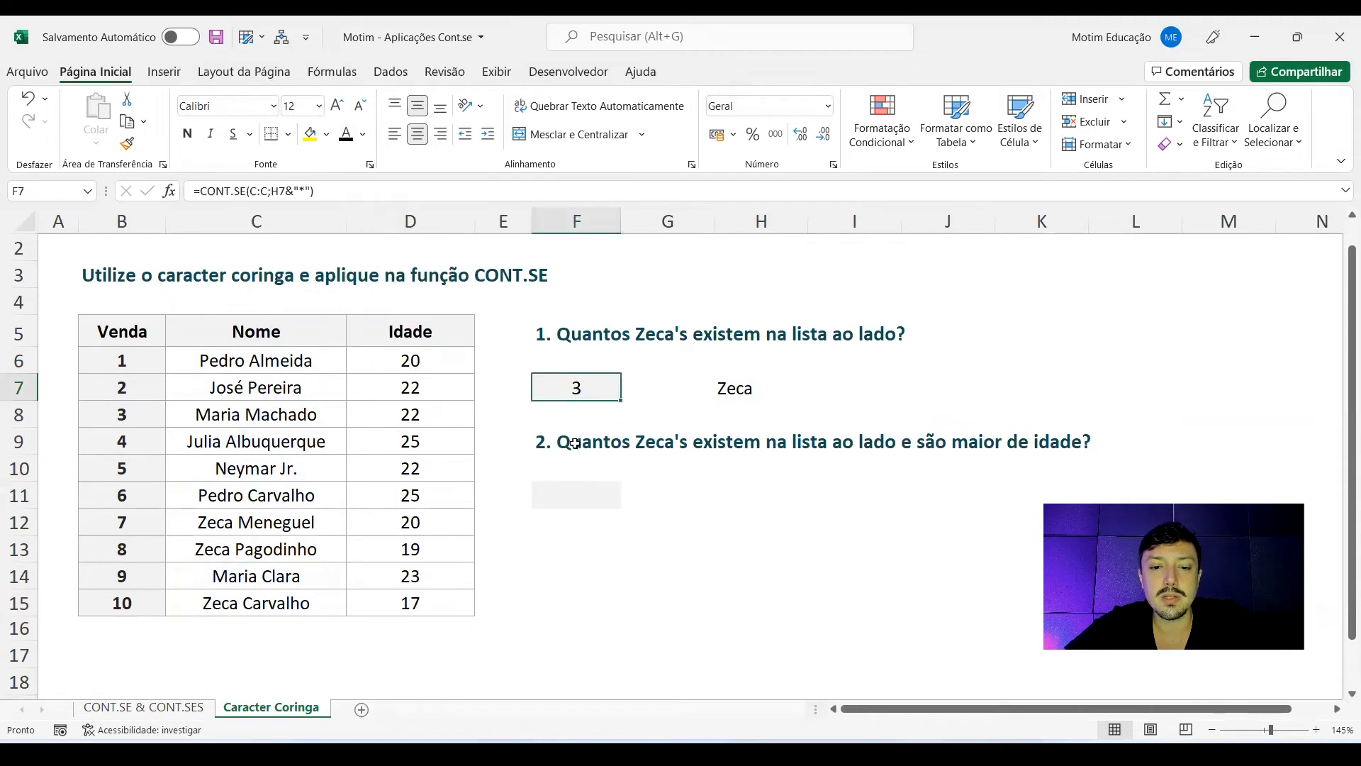
Copy question 1's answer cell F7 onto F11 and clear the pasted contents
left_click(579, 490)
key("ctrl+c")
left_click(576, 387)
left_click(596, 486)
key("Return")
key("Delete")
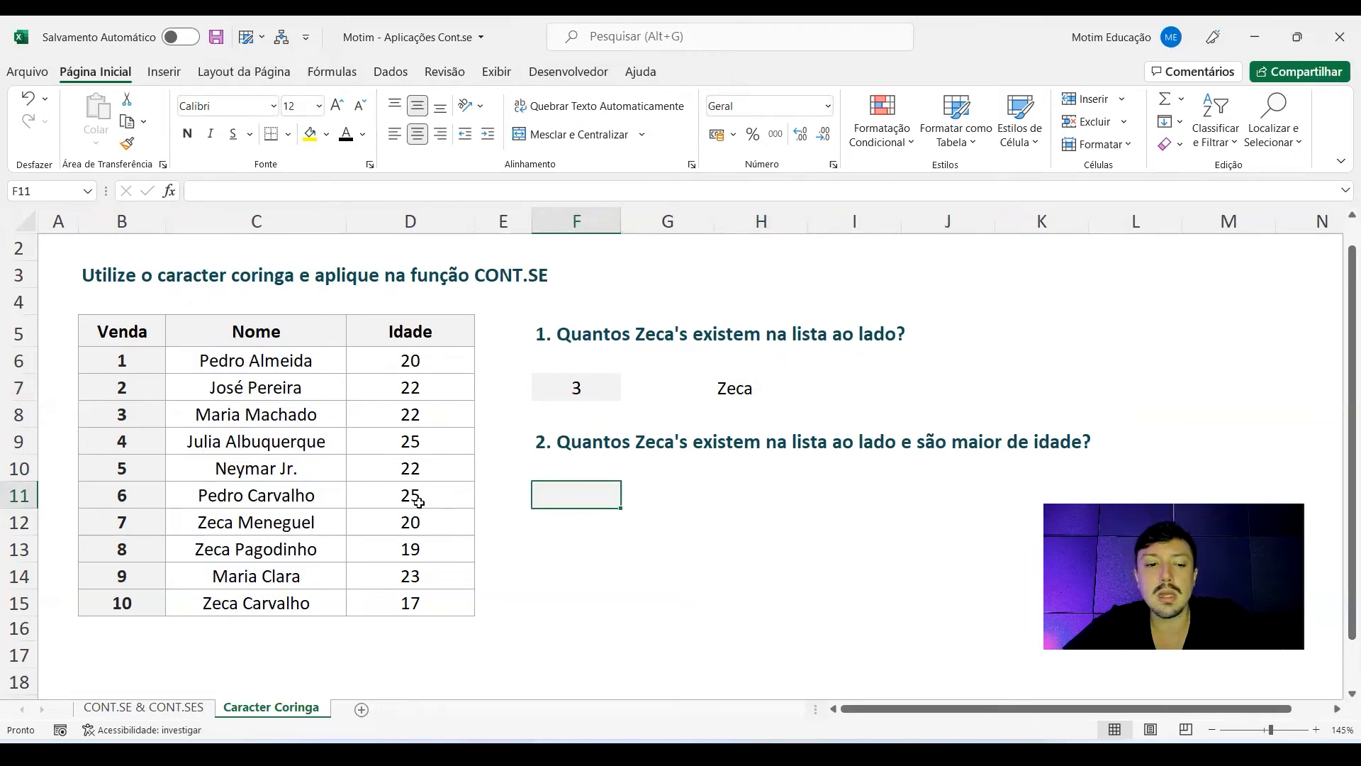
Start a CONT.SES formula in F11 with column C as the first range and question 2's first name followed by * in quotation marks as criterion
left_click_drag(253, 518, 264, 604)
left_click(427, 523)
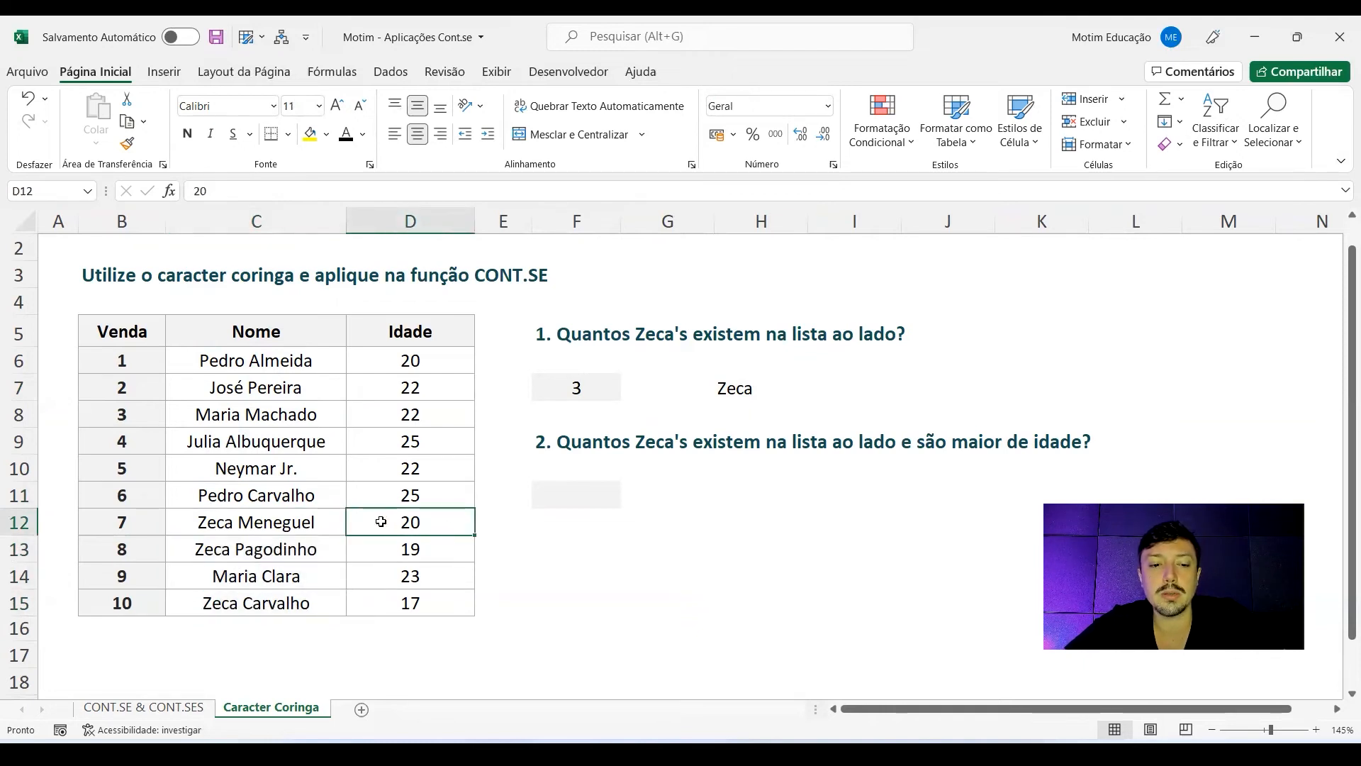
left_click_drag(381, 522, 389, 546)
left_click(417, 604)
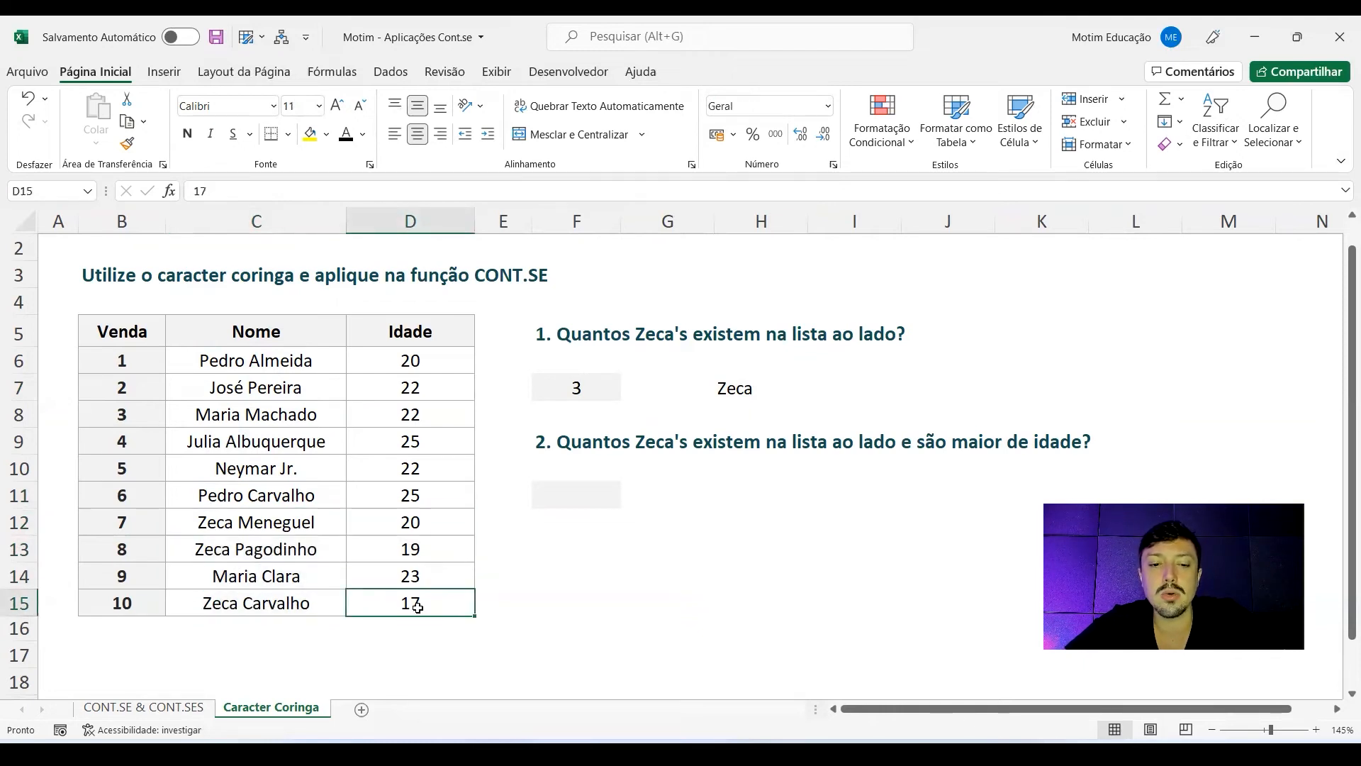
left_click(587, 487)
type("=cont.ses")
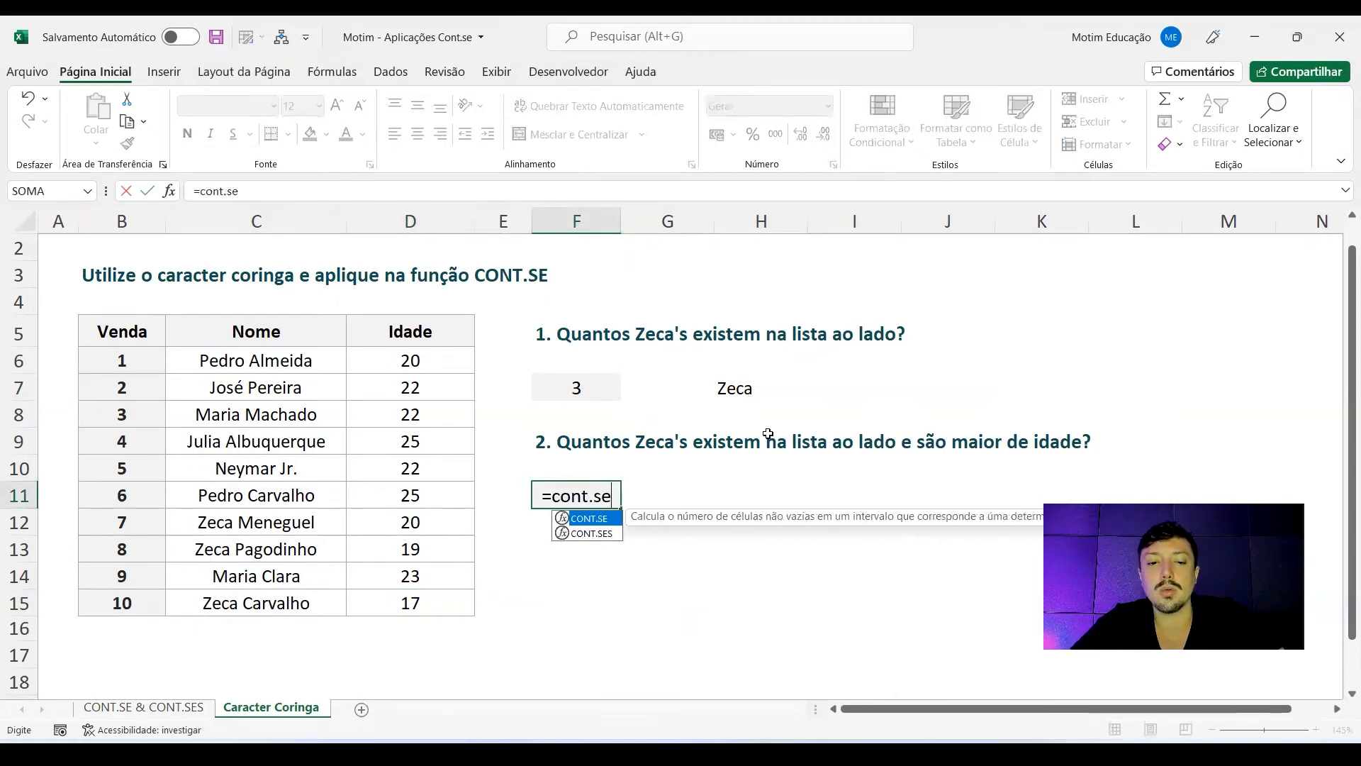
key("Tab")
left_click(224, 223)
type(";\"Zeca*\"")
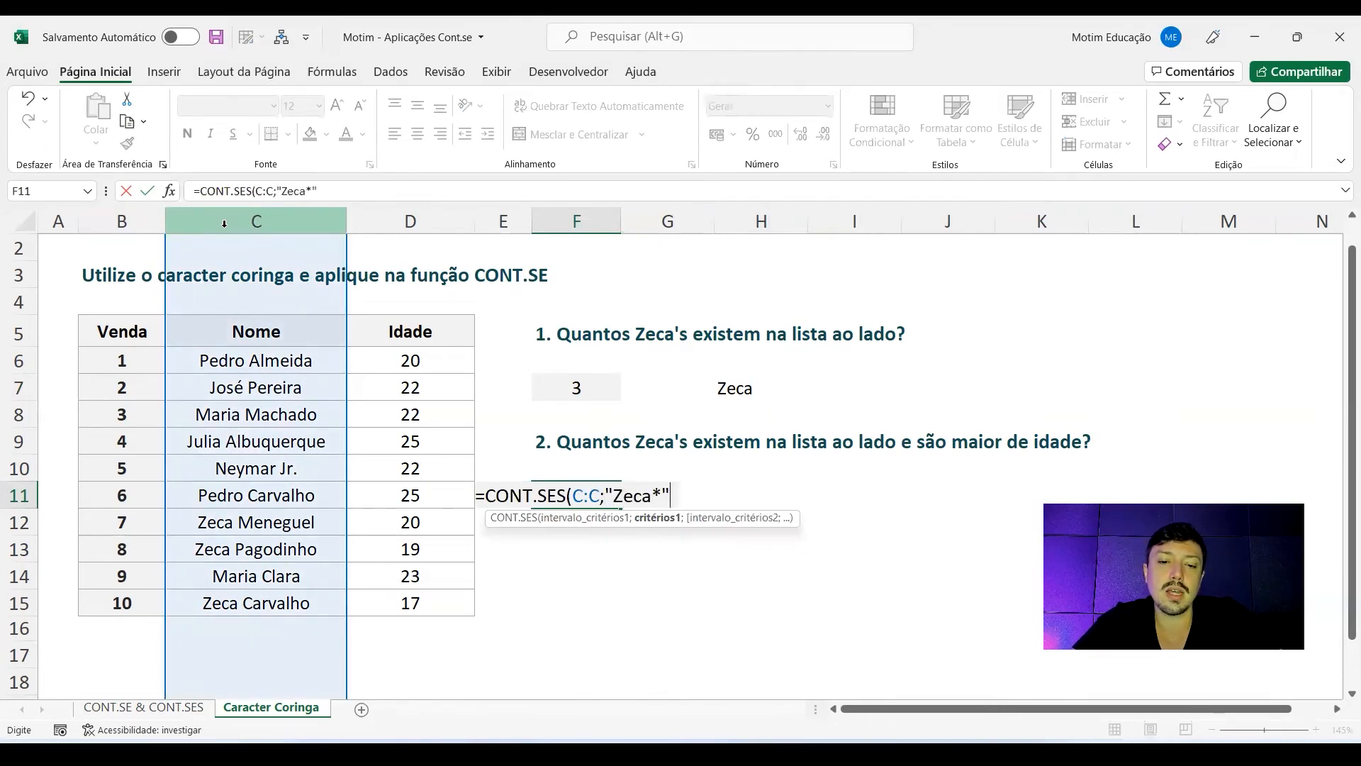
Add column D as the second range in F11's formula and try the criterion >=18 without quotation marks
type(";")
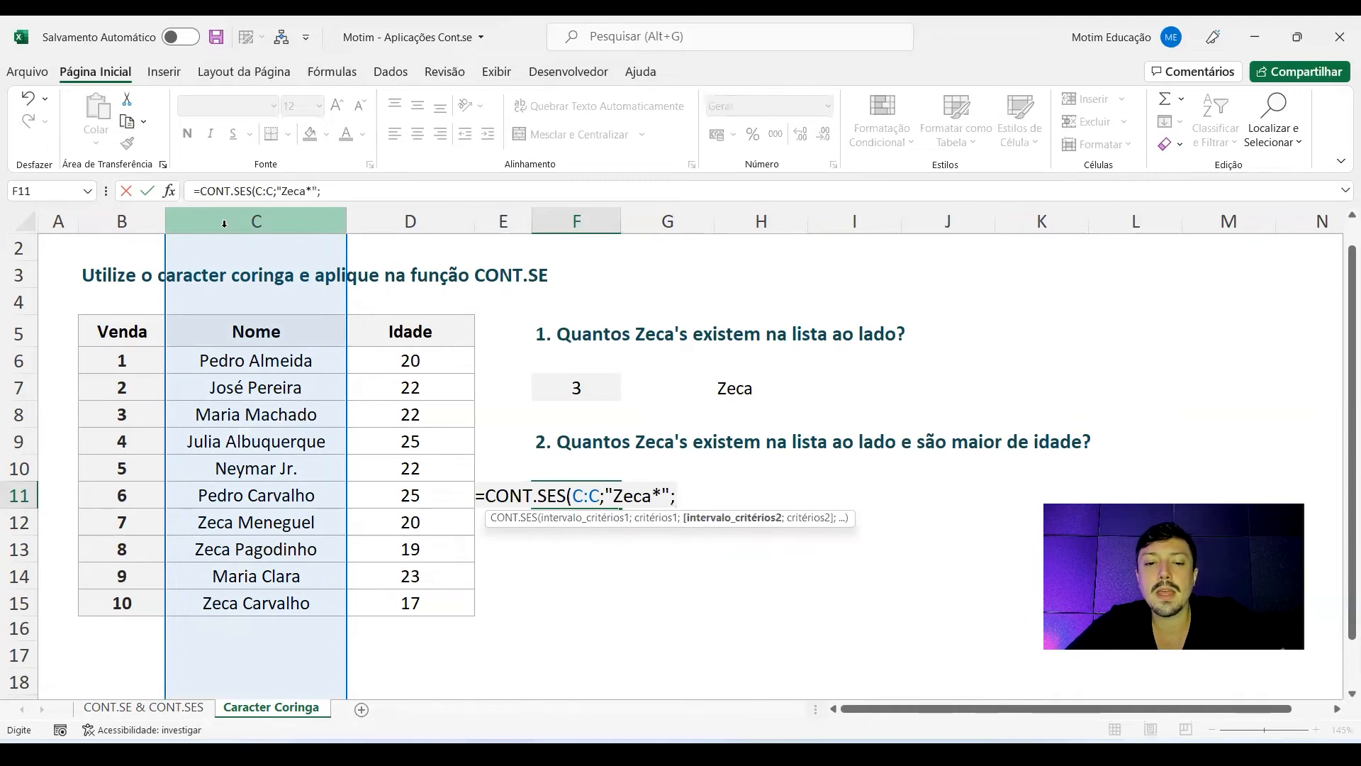
left_click(395, 215)
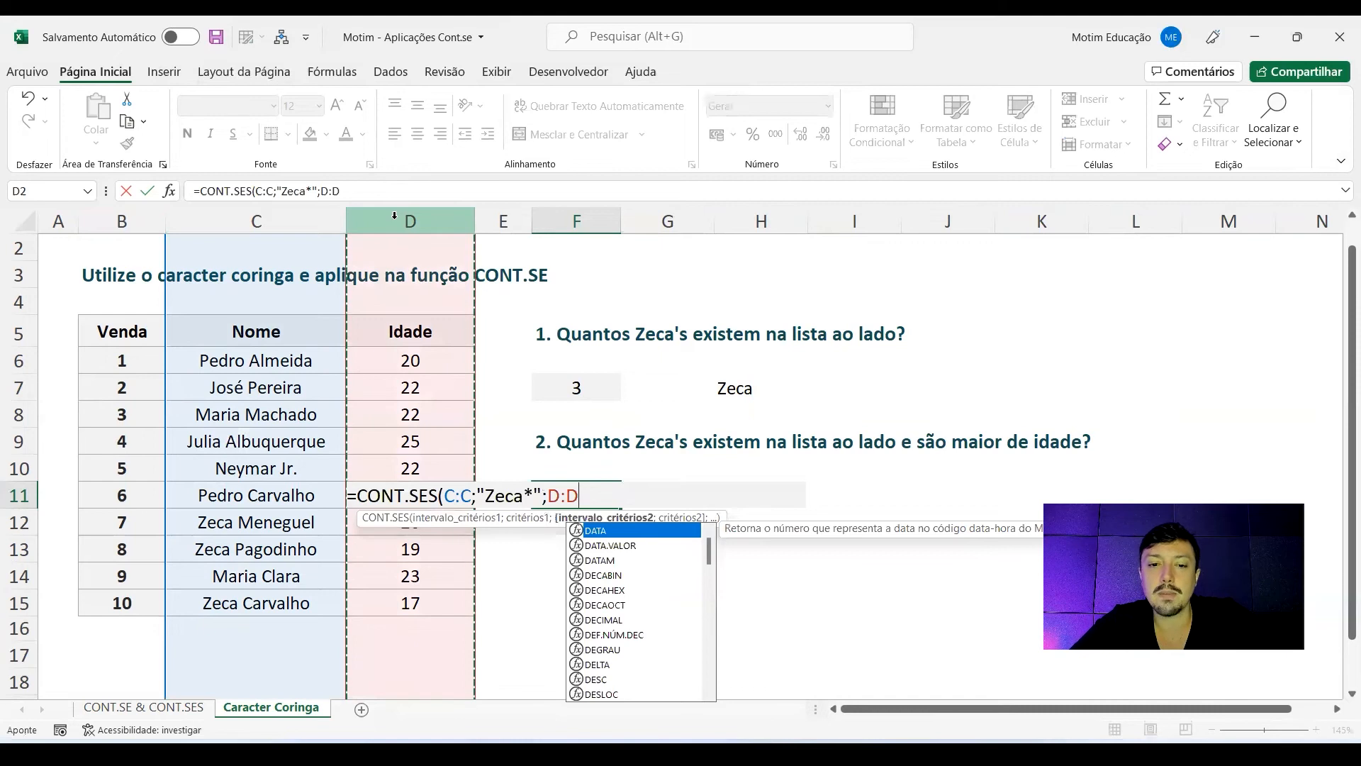
type(";\"")
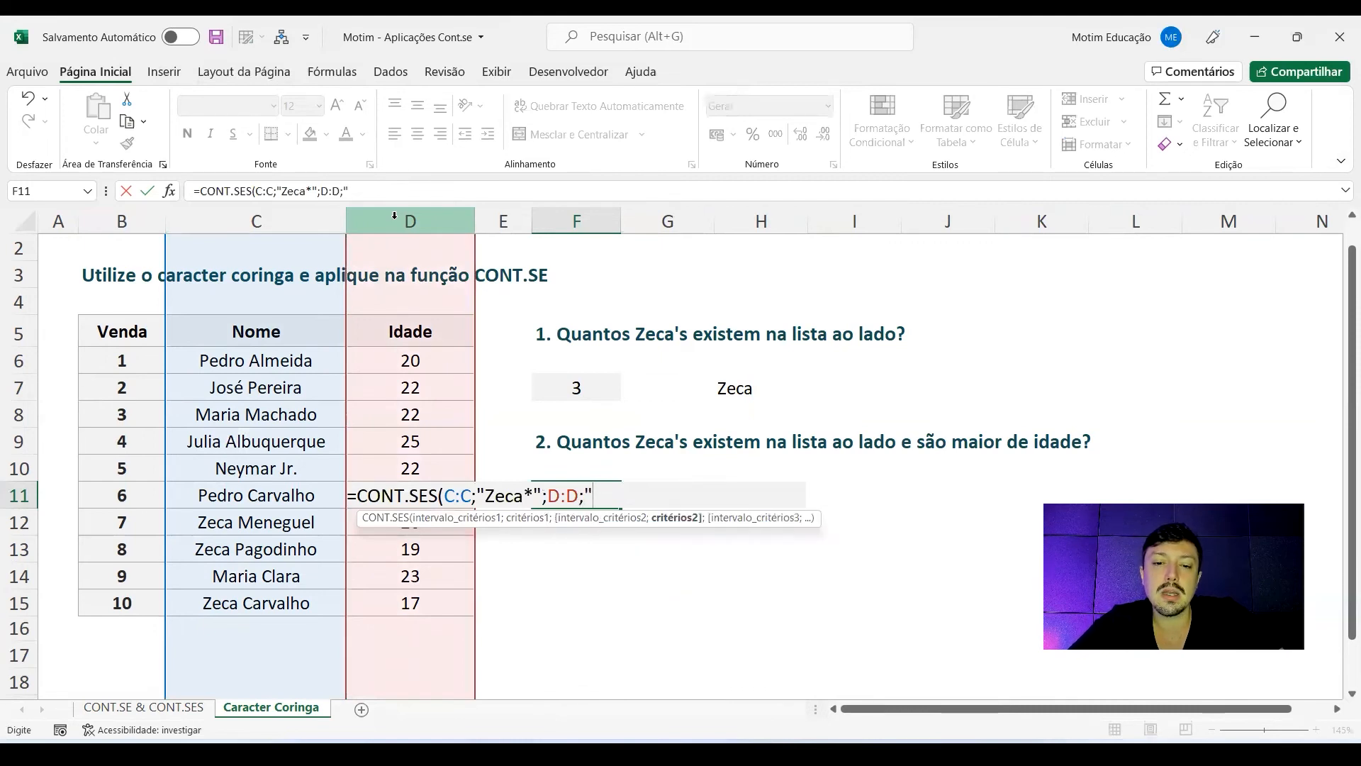
type("=18")
key("BackSpace")
key("BackSpace")
type("18")
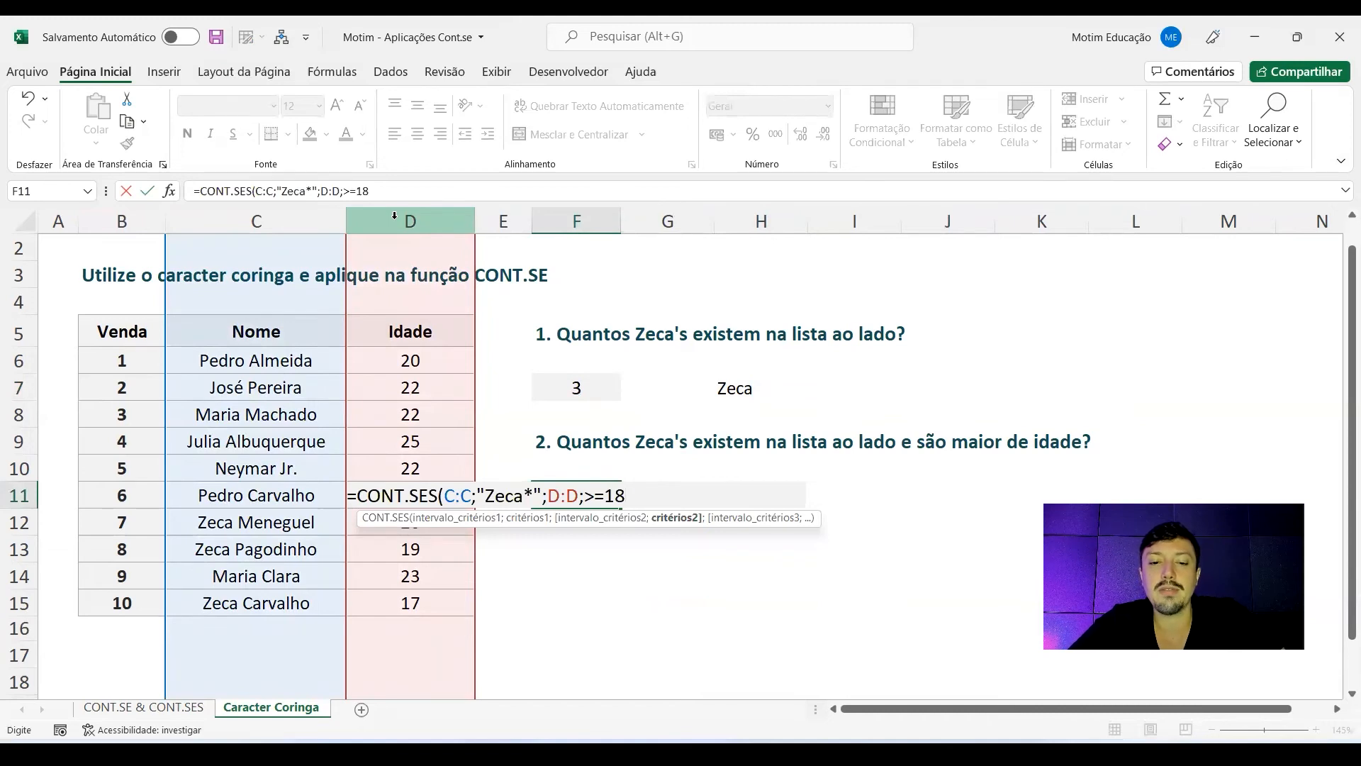
type(")")
key("Return")
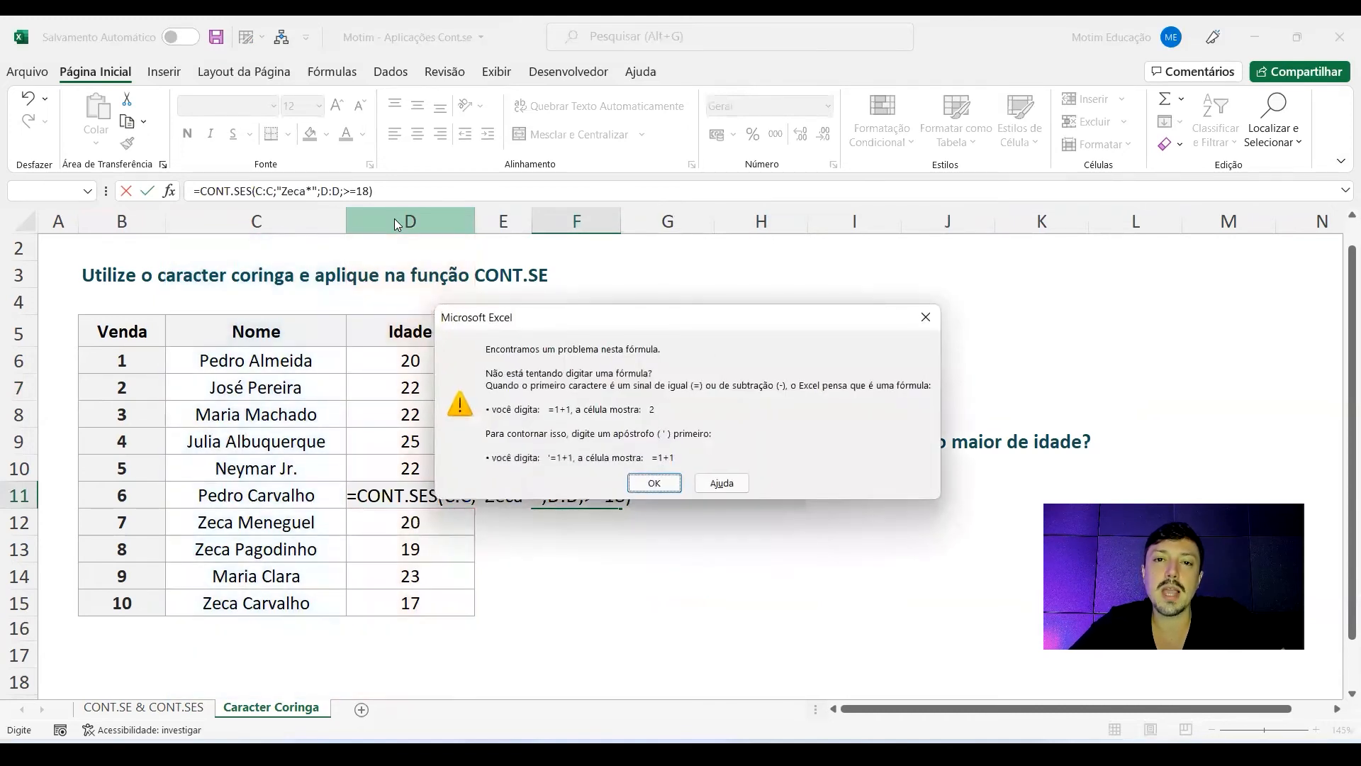
Replace the age criterion in F11's CONT.SES formula with 17 and enter the formula
key("Return")
left_click_drag(586, 489, 603, 490)
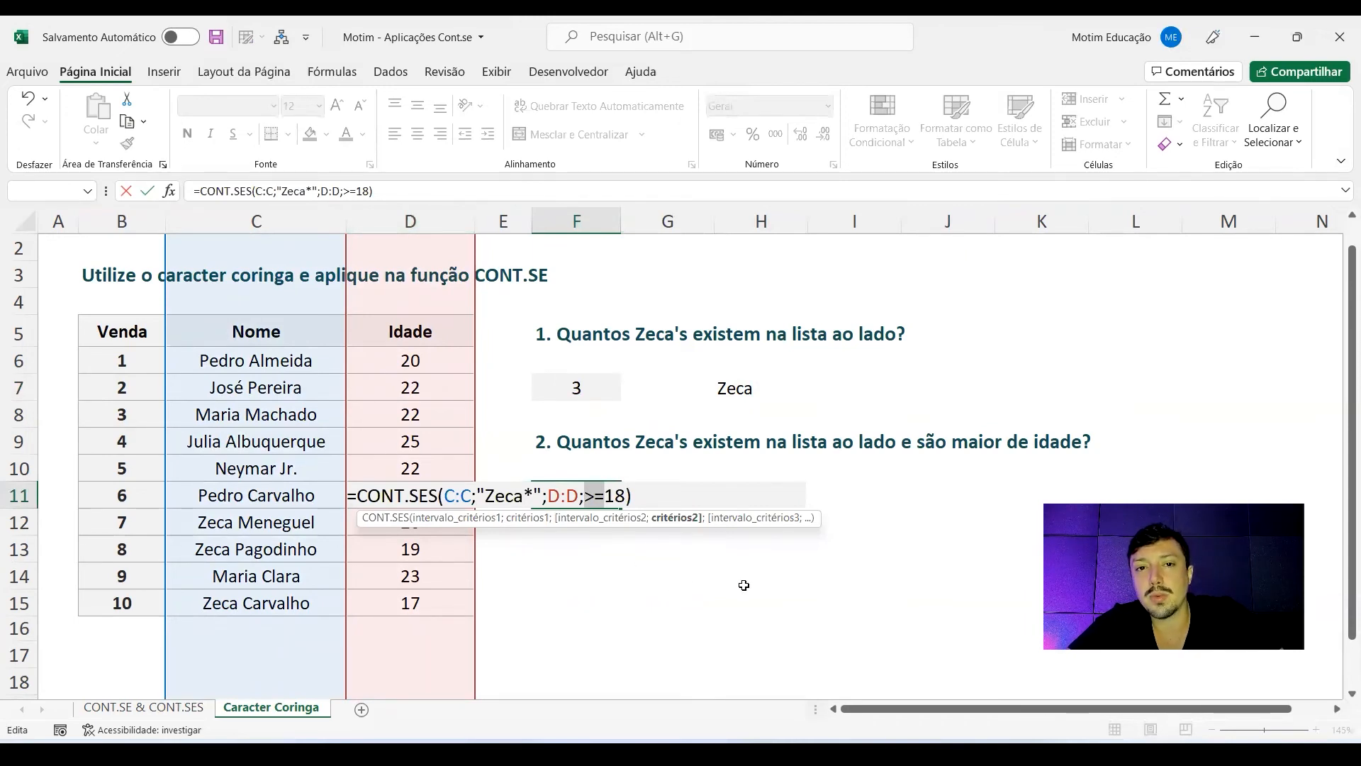
key("Delete")
key("Delete")
key("Delete")
key("Delete")
type("17")
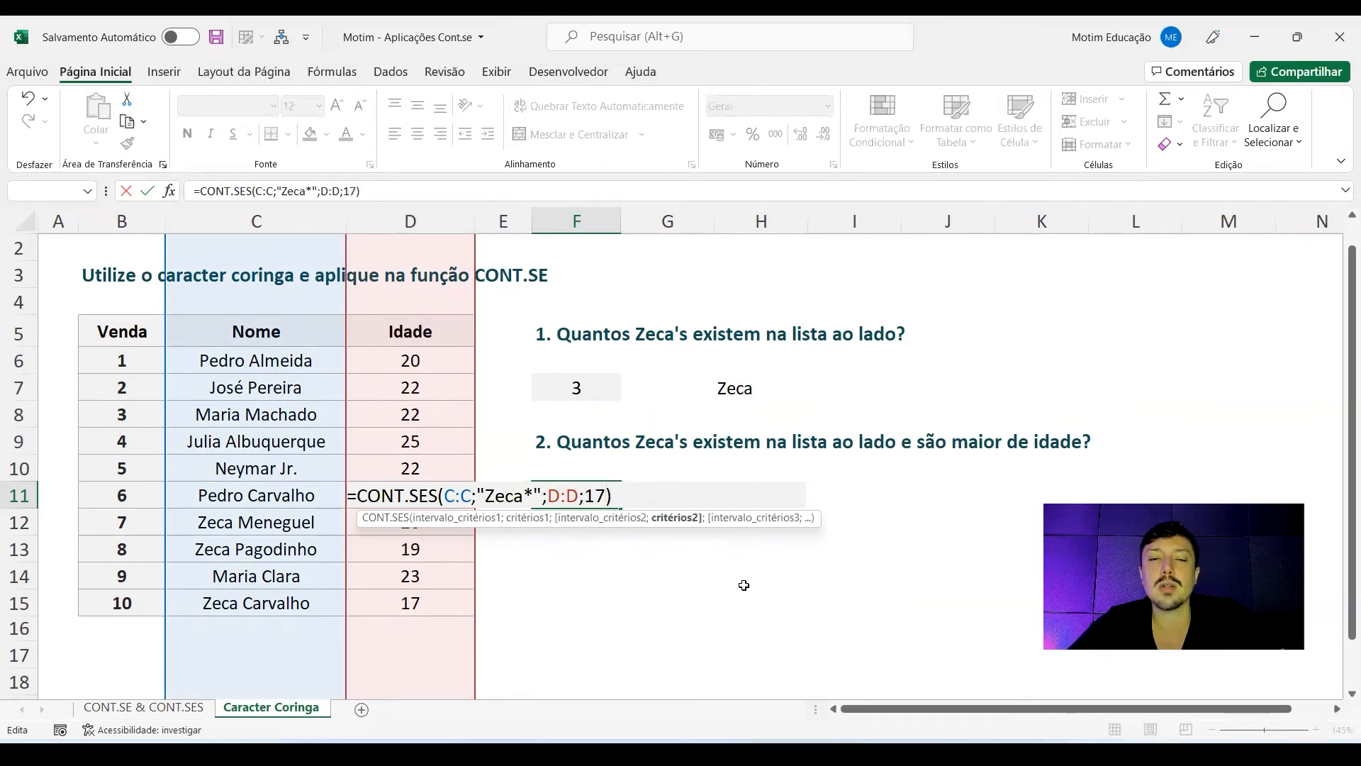
key("Return")
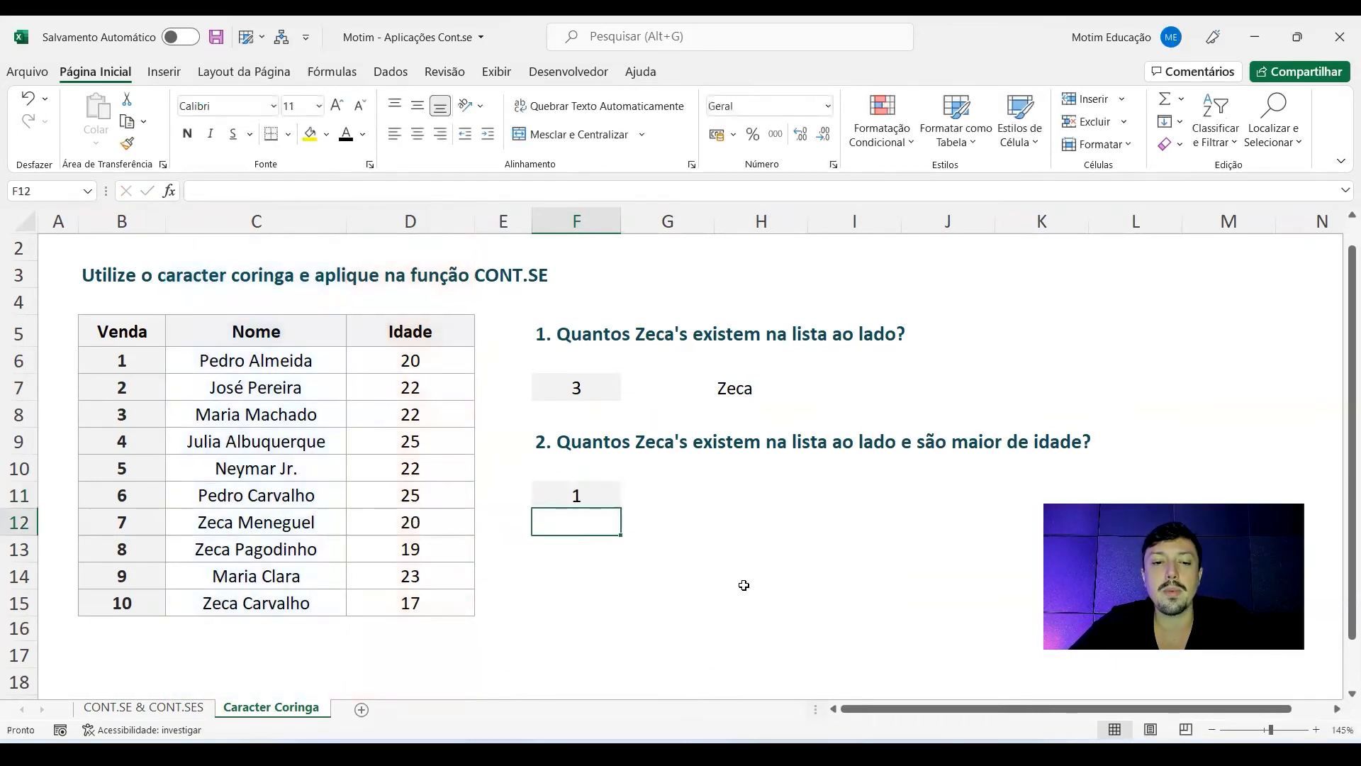
Check the matching people's ages, try an age of 17 in D13 and undo that change
key("Up")
left_click_drag(333, 591, 386, 586)
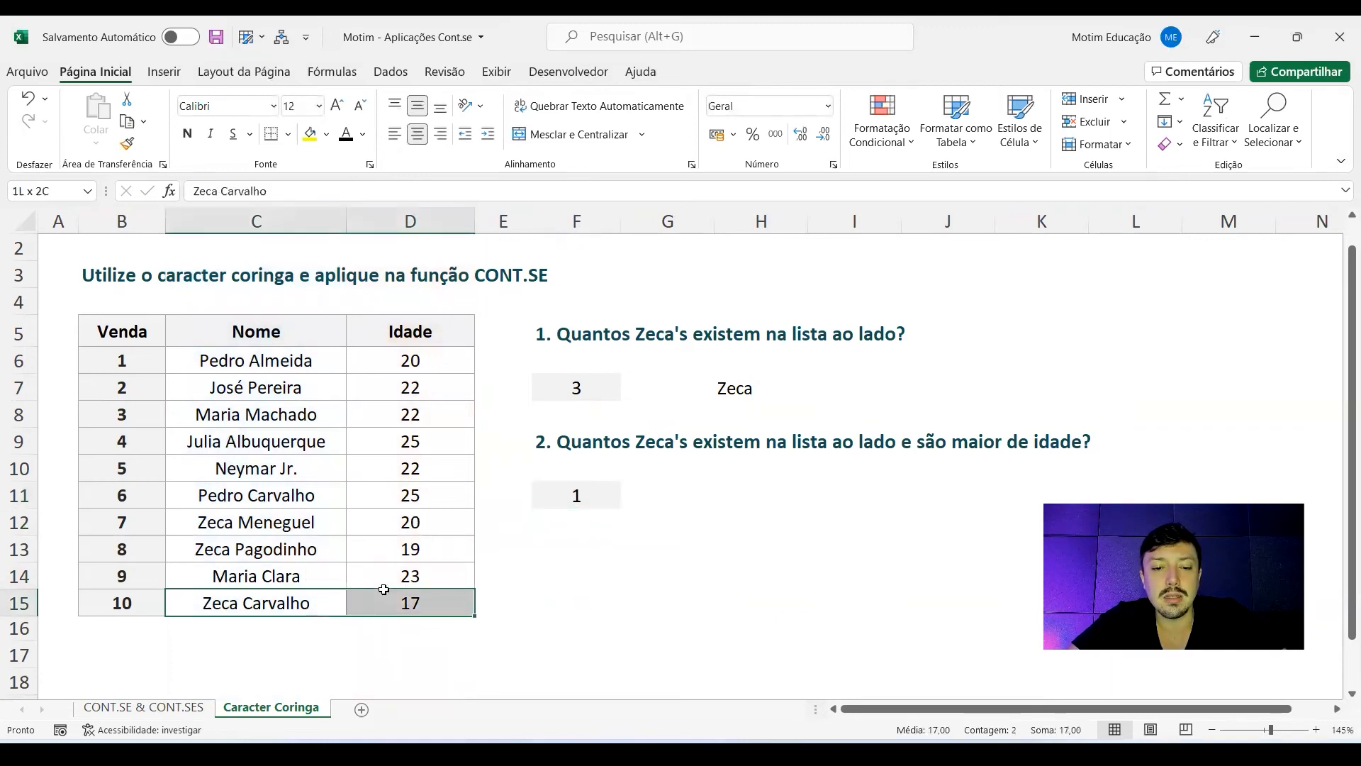
left_click(409, 518)
left_click(425, 540)
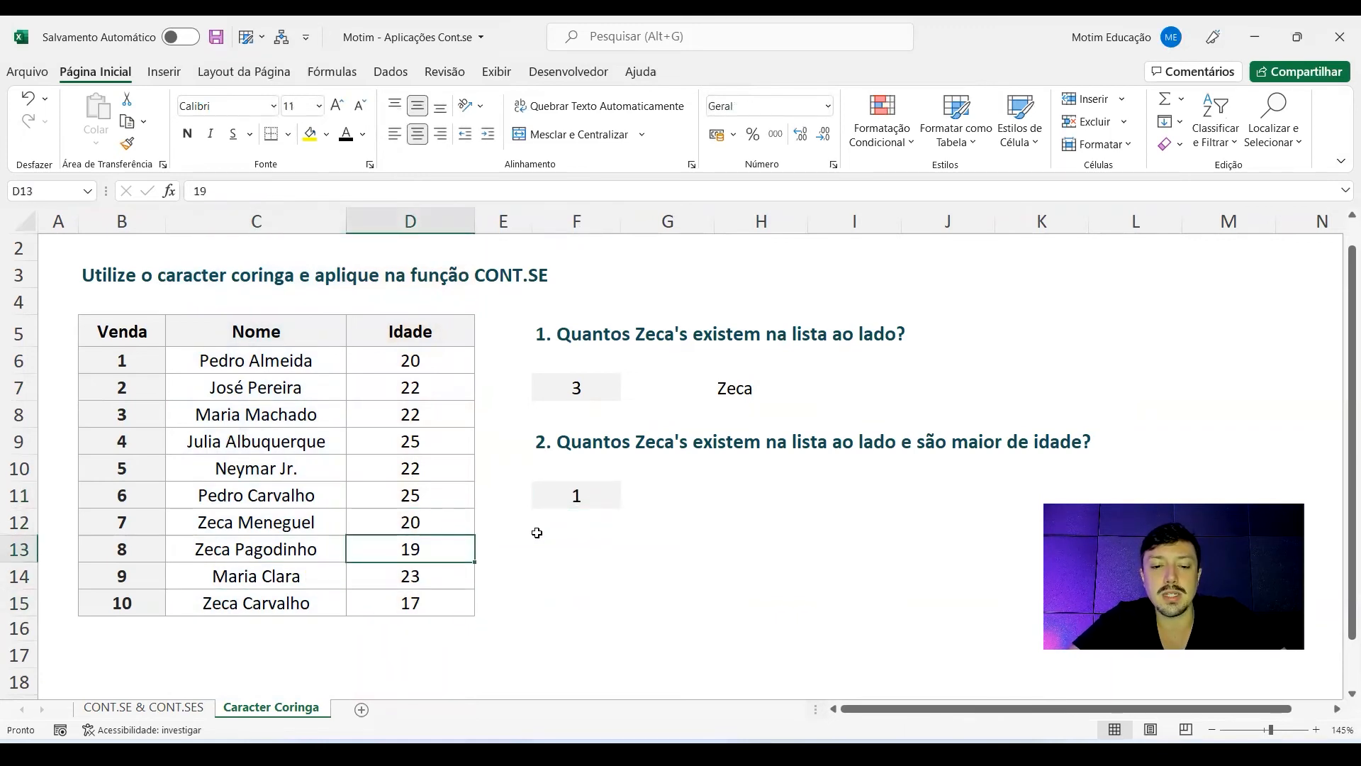
type("18")
key("BackSpace")
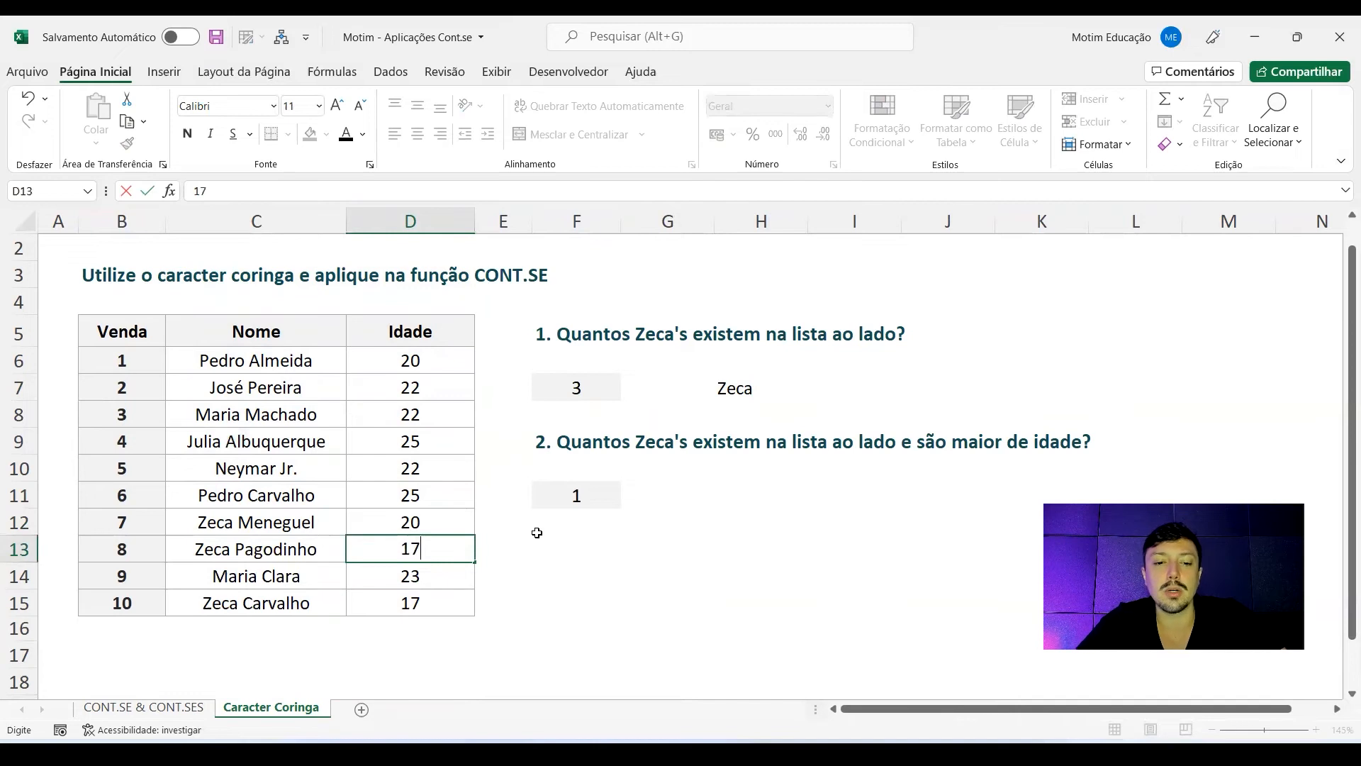
type("7")
key("Return")
key("ctrl+z")
Set the age criterion in F11's CONT.SES formula to ">=18" in quotation marks and check the matching rows 12 and 13
double_click(591, 501)
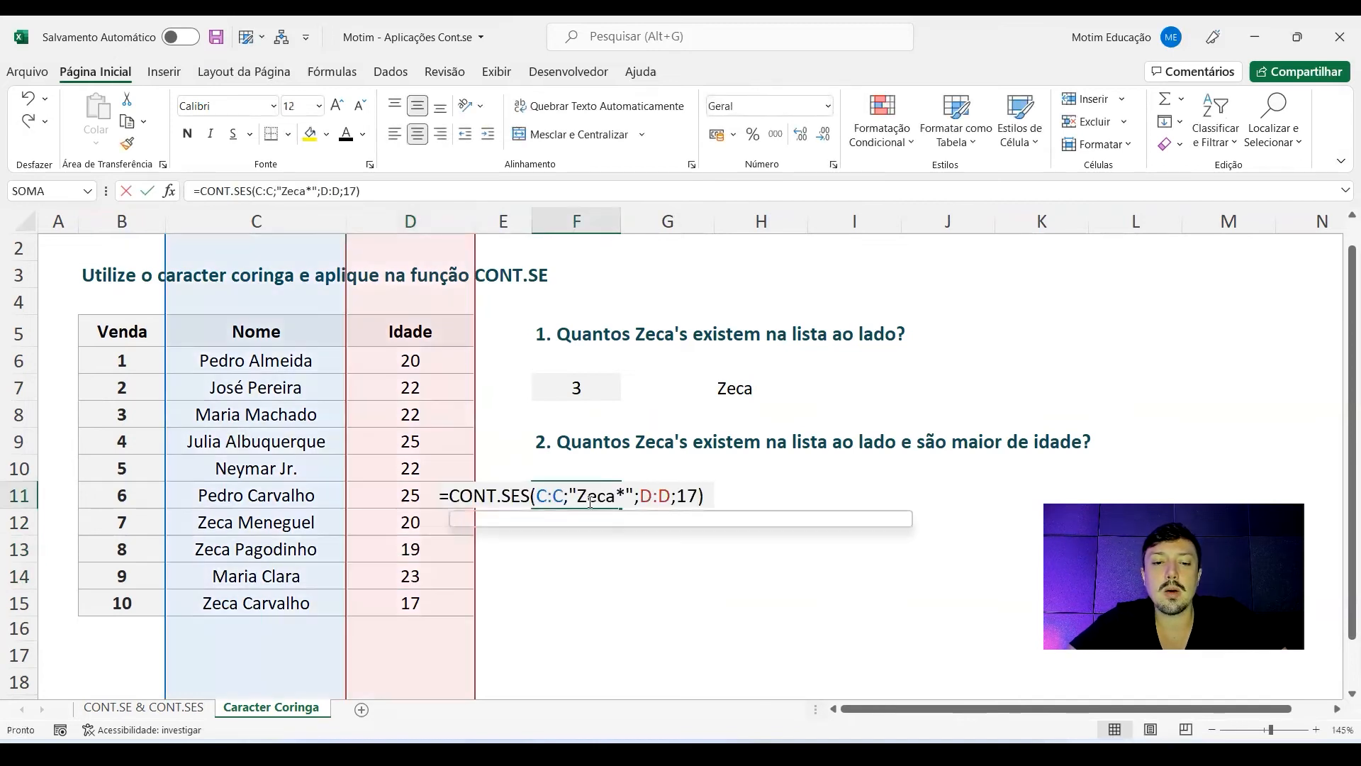
left_click_drag(675, 496, 692, 495)
type("\">=")
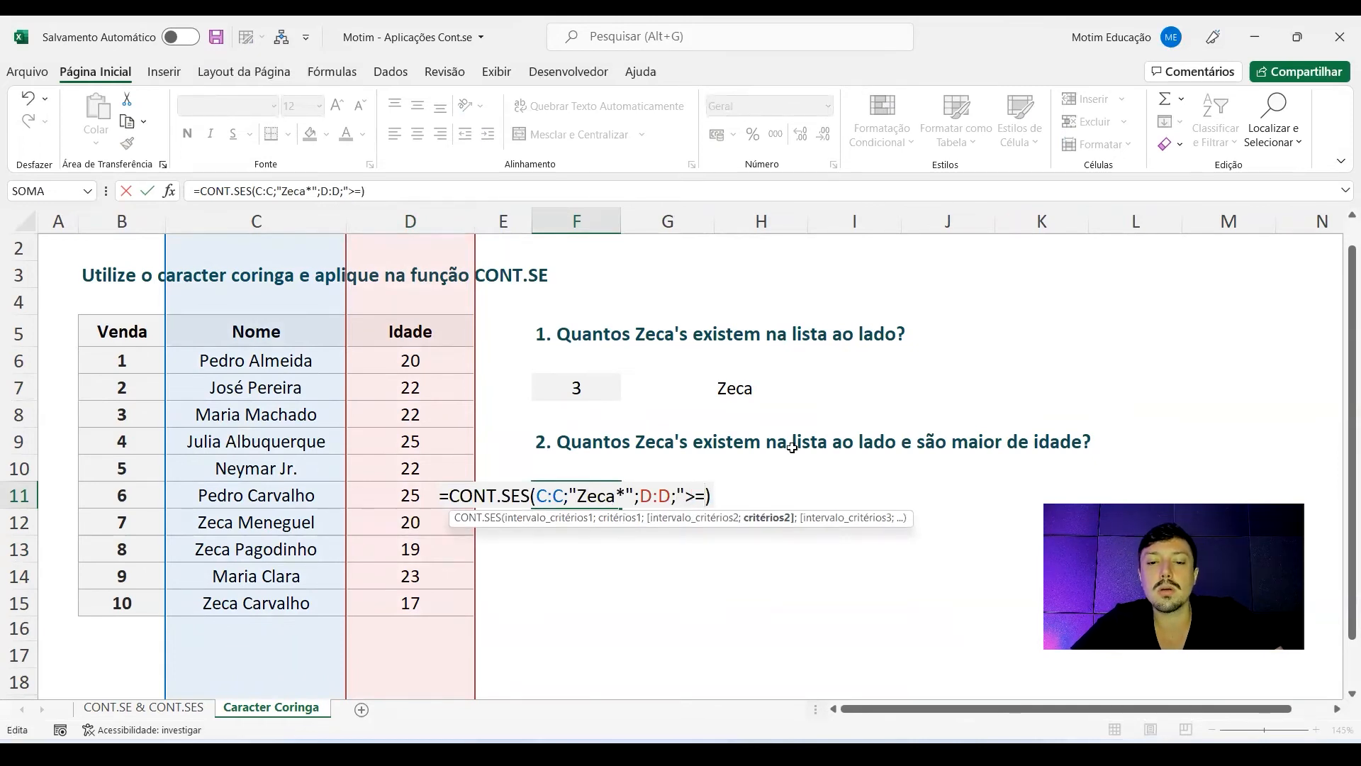
type("18\"")
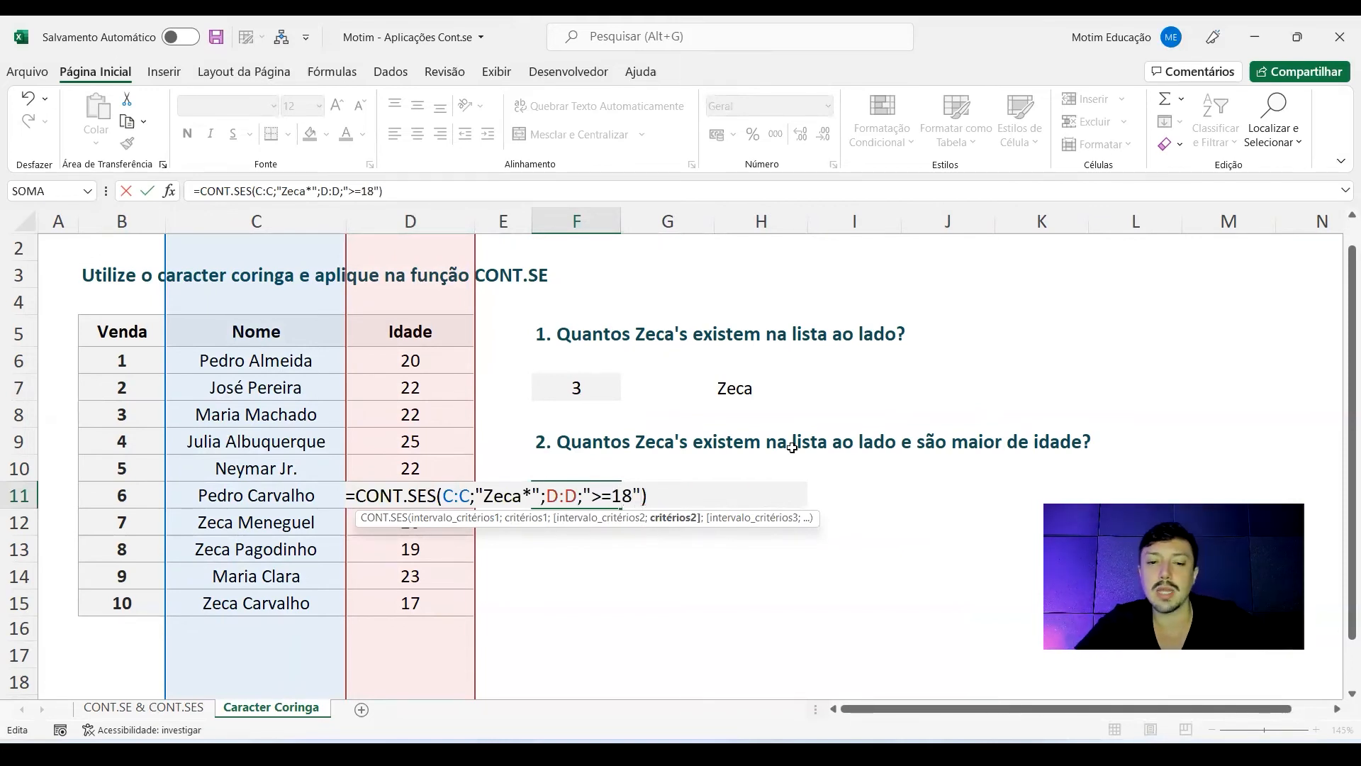
key("Return")
left_click_drag(411, 523, 141, 554)
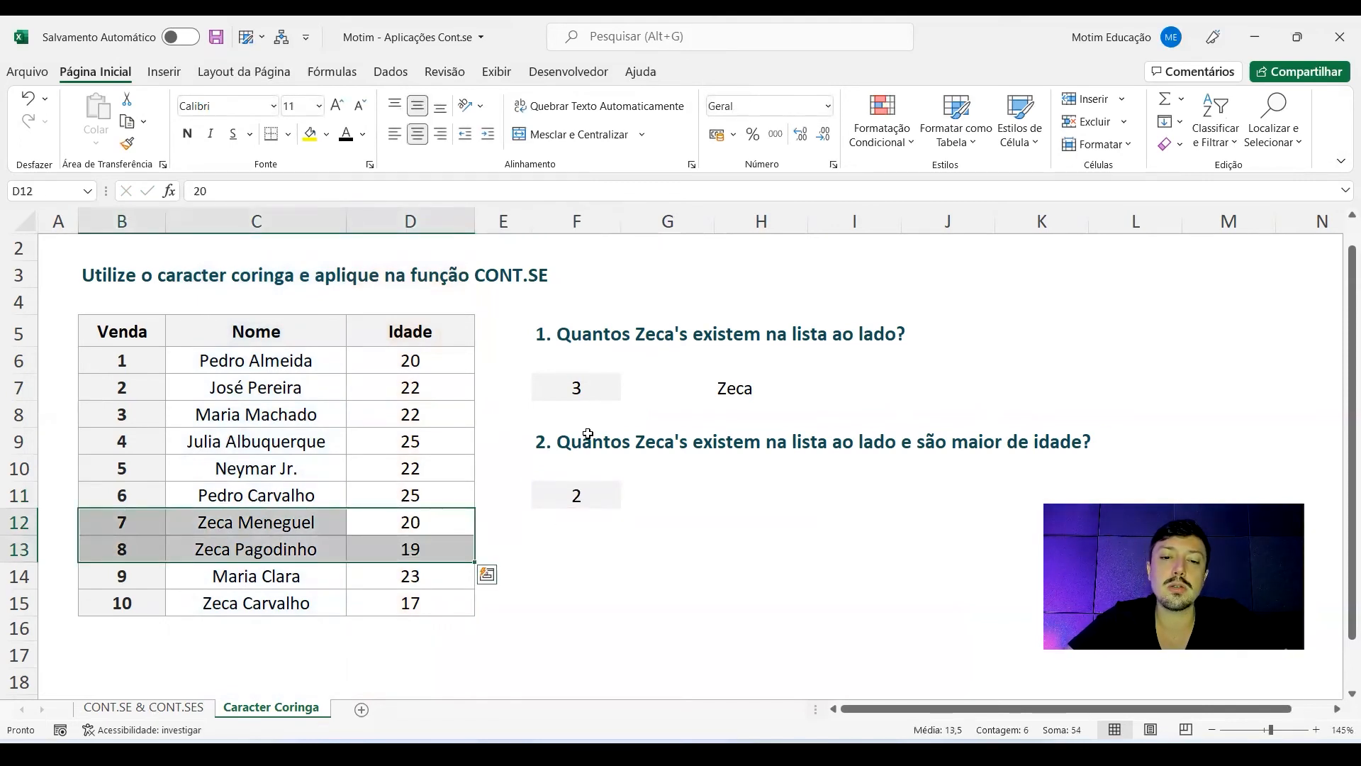
Review the formulas in F7 and F11, examining the wildcard name criterion and the ">=18" age criterion
left_click(576, 387)
double_click(578, 387)
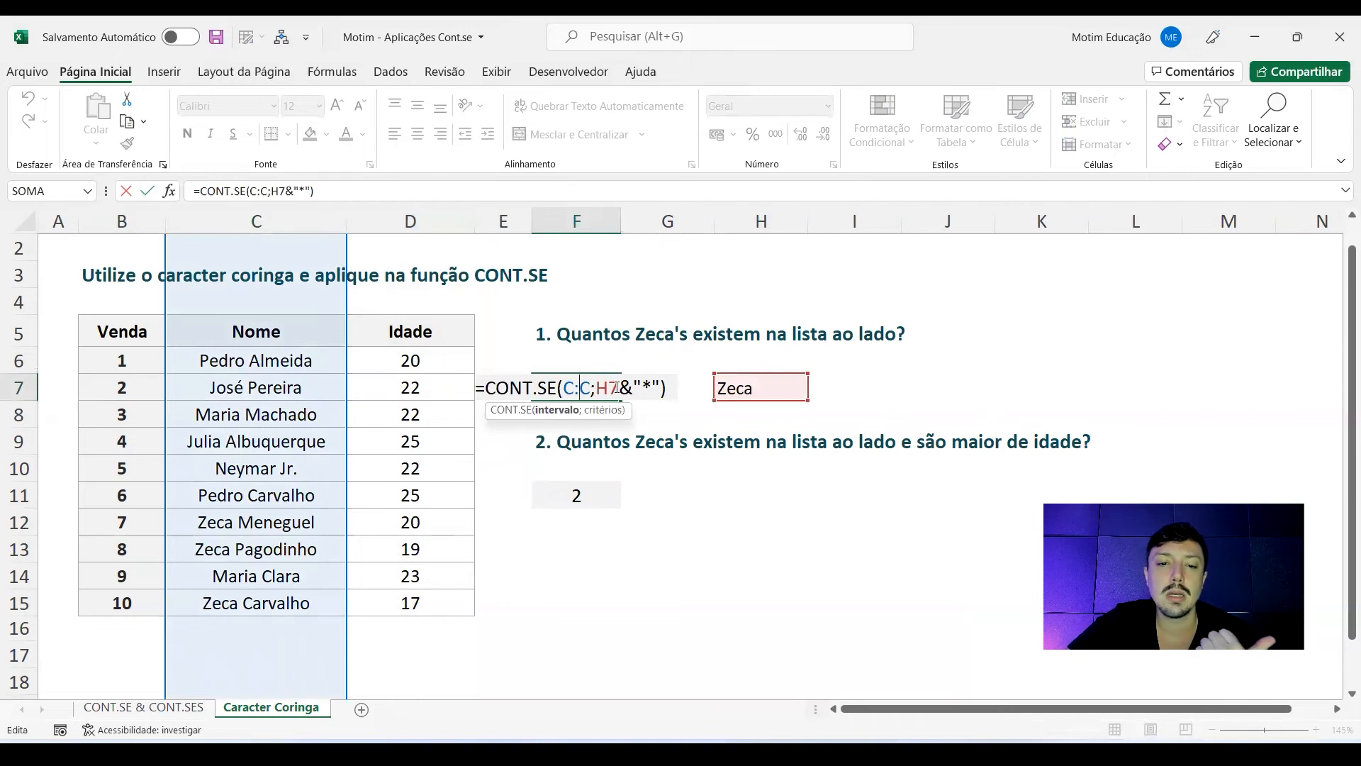
key("Return")
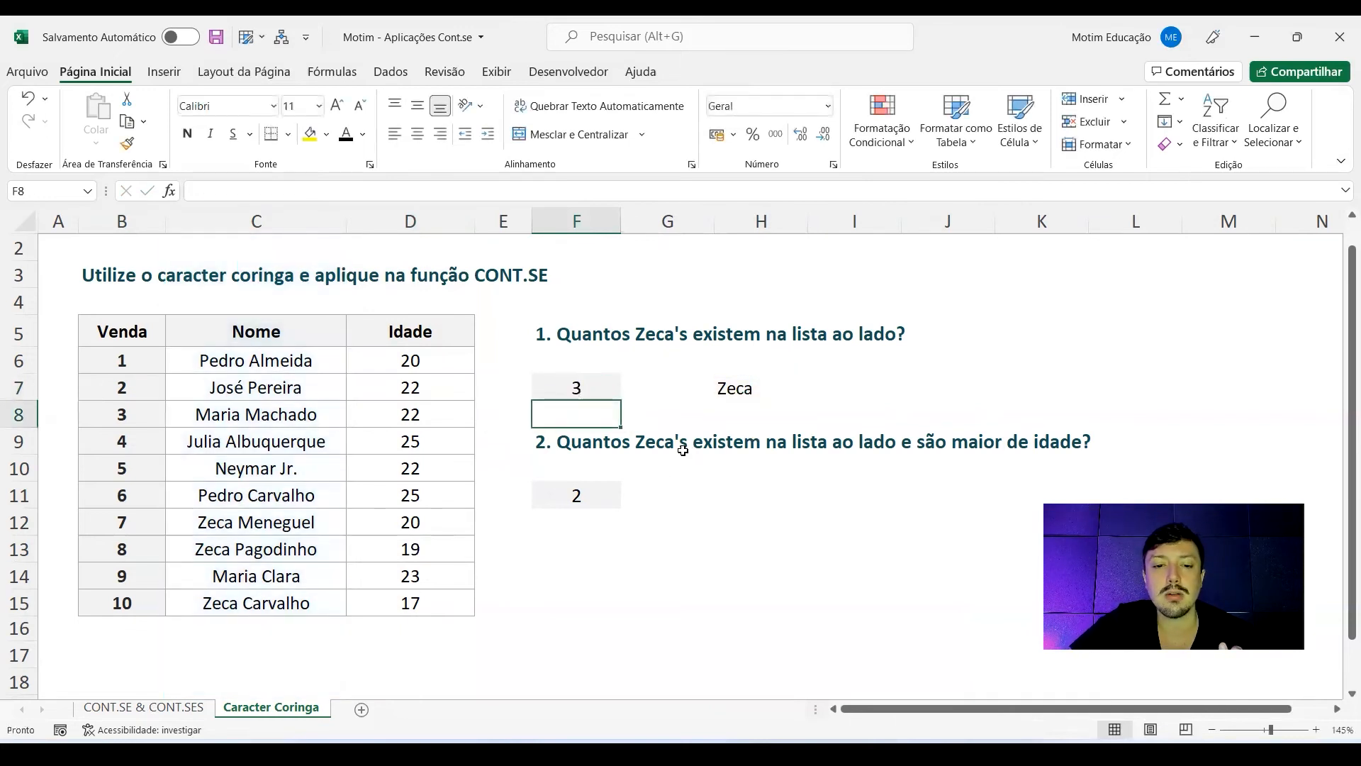
double_click(599, 500)
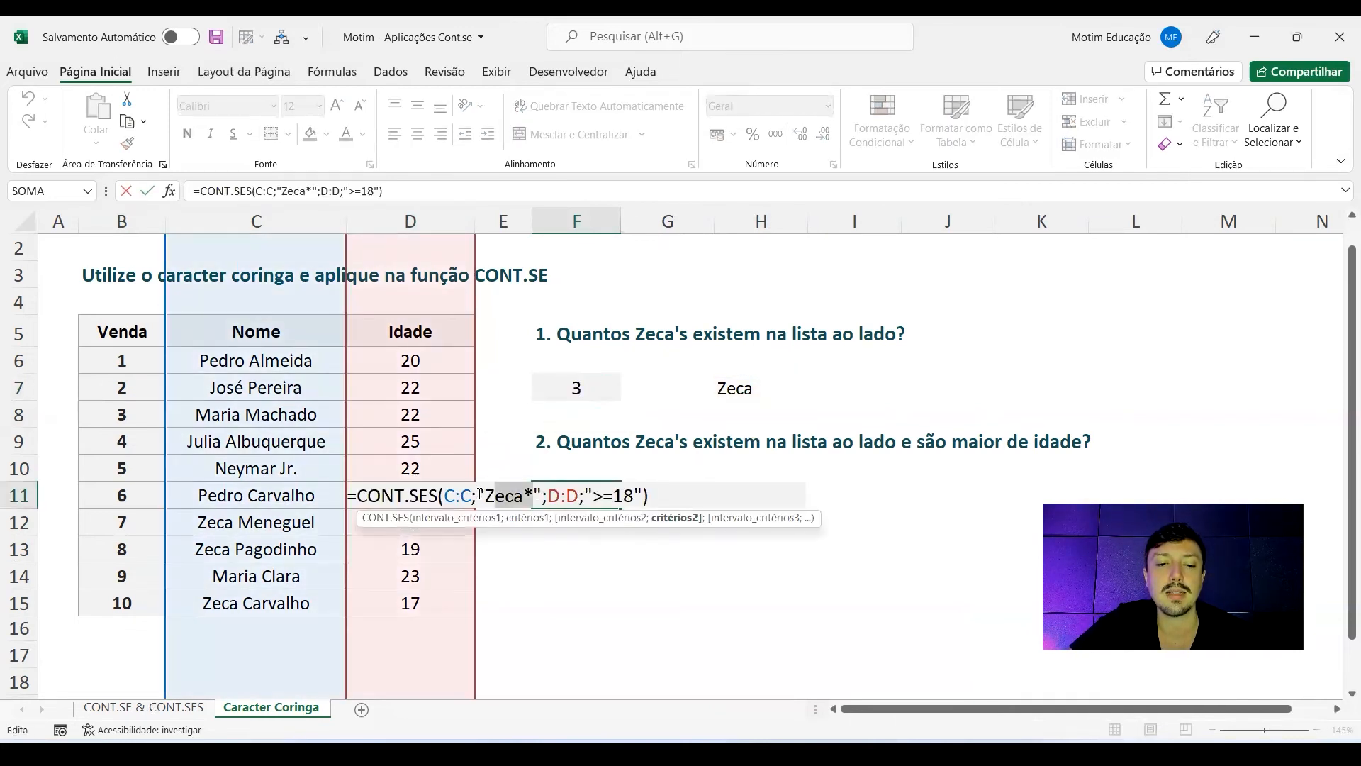
left_click_drag(641, 494, 583, 494)
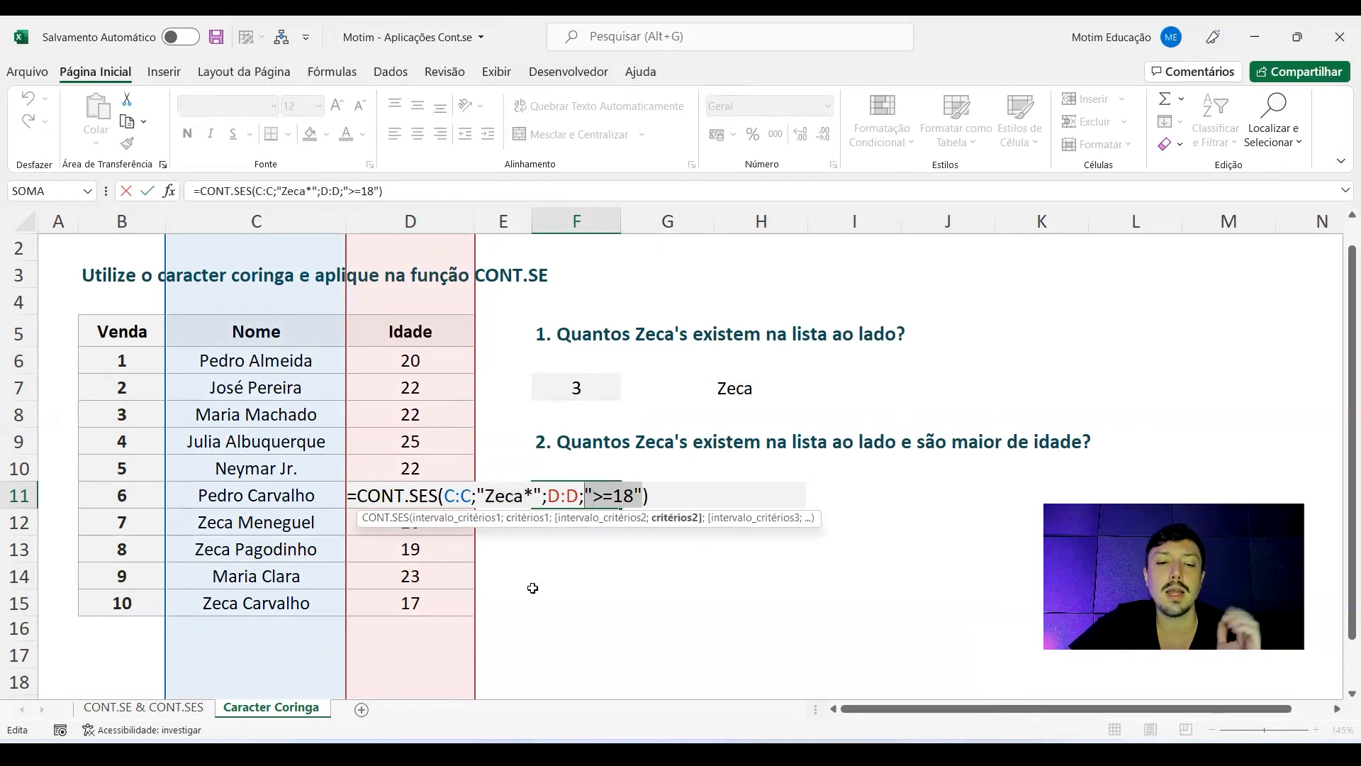
key("Return")
Review the completed exercises in H5:J22 and the seller-by-product table on the CONT.SE & CONT.SES sheet
left_click(175, 713)
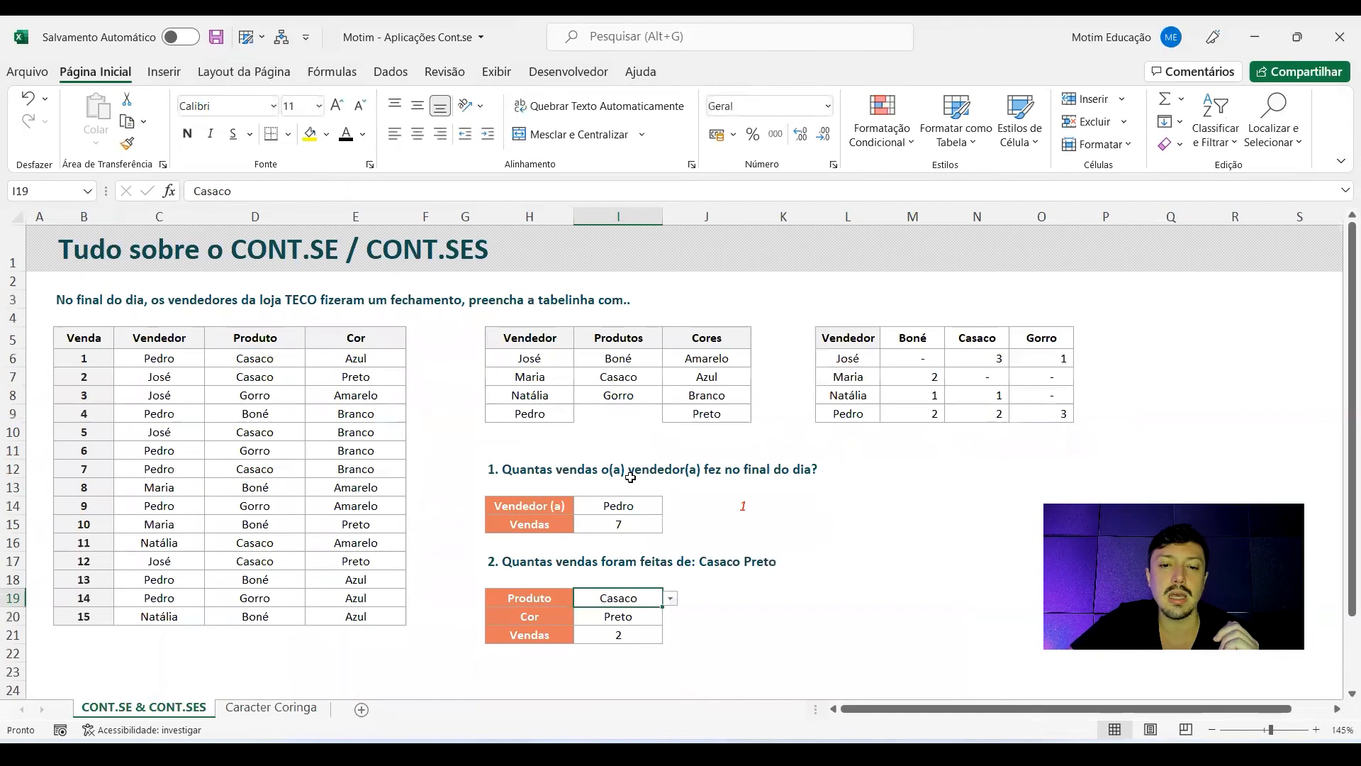
left_click_drag(514, 341, 744, 648)
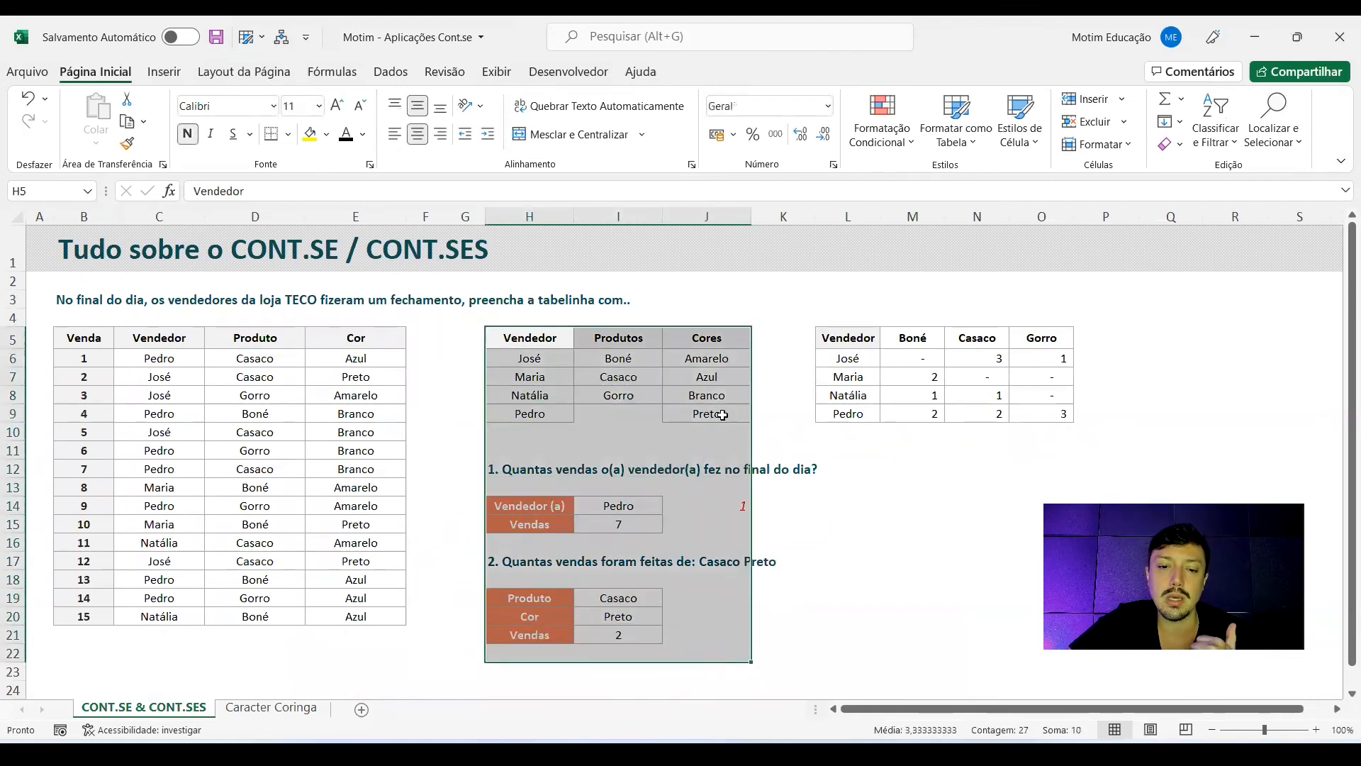
left_click_drag(851, 320, 1108, 434)
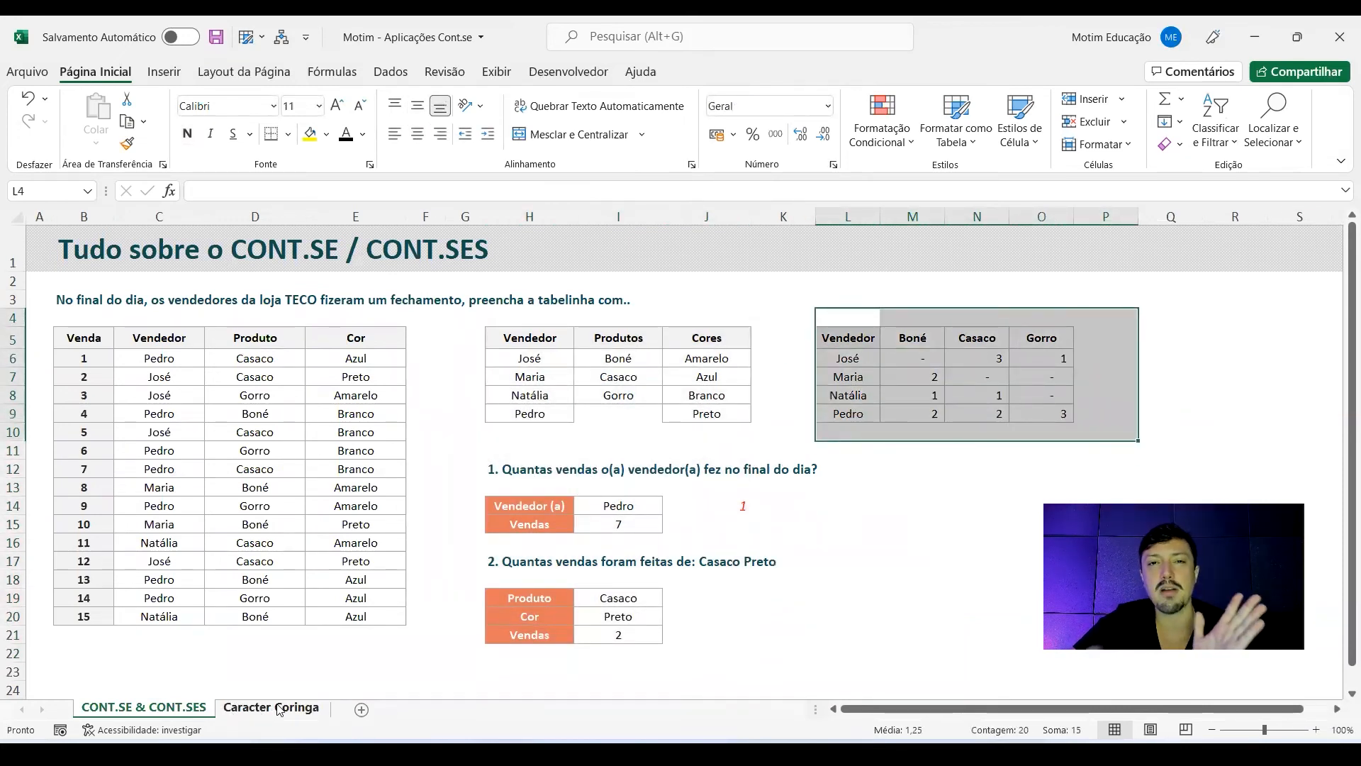
Review the wildcard criterion in F7 and the ">=18" criterion in F11 on the Caracter Coringa sheet
left_click(278, 709)
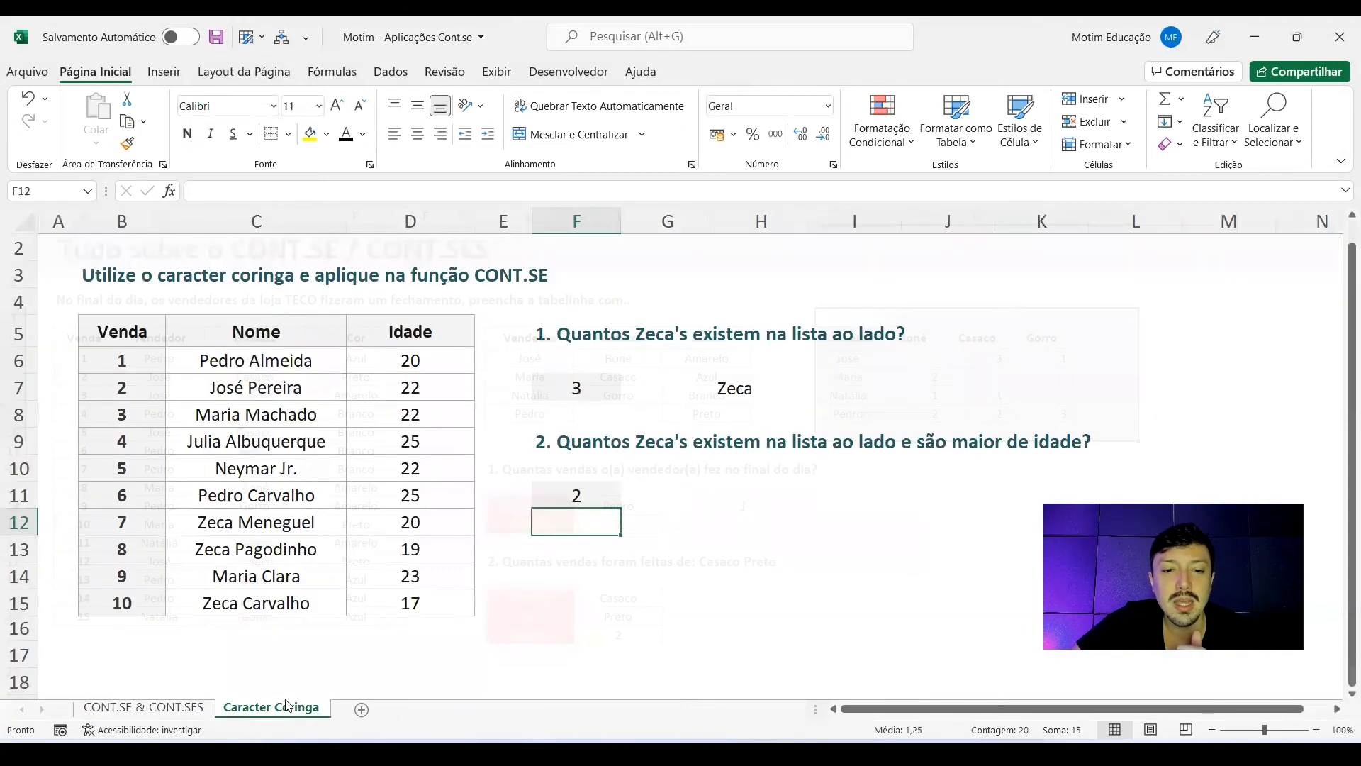
double_click(576, 388)
left_click_drag(608, 388, 669, 387)
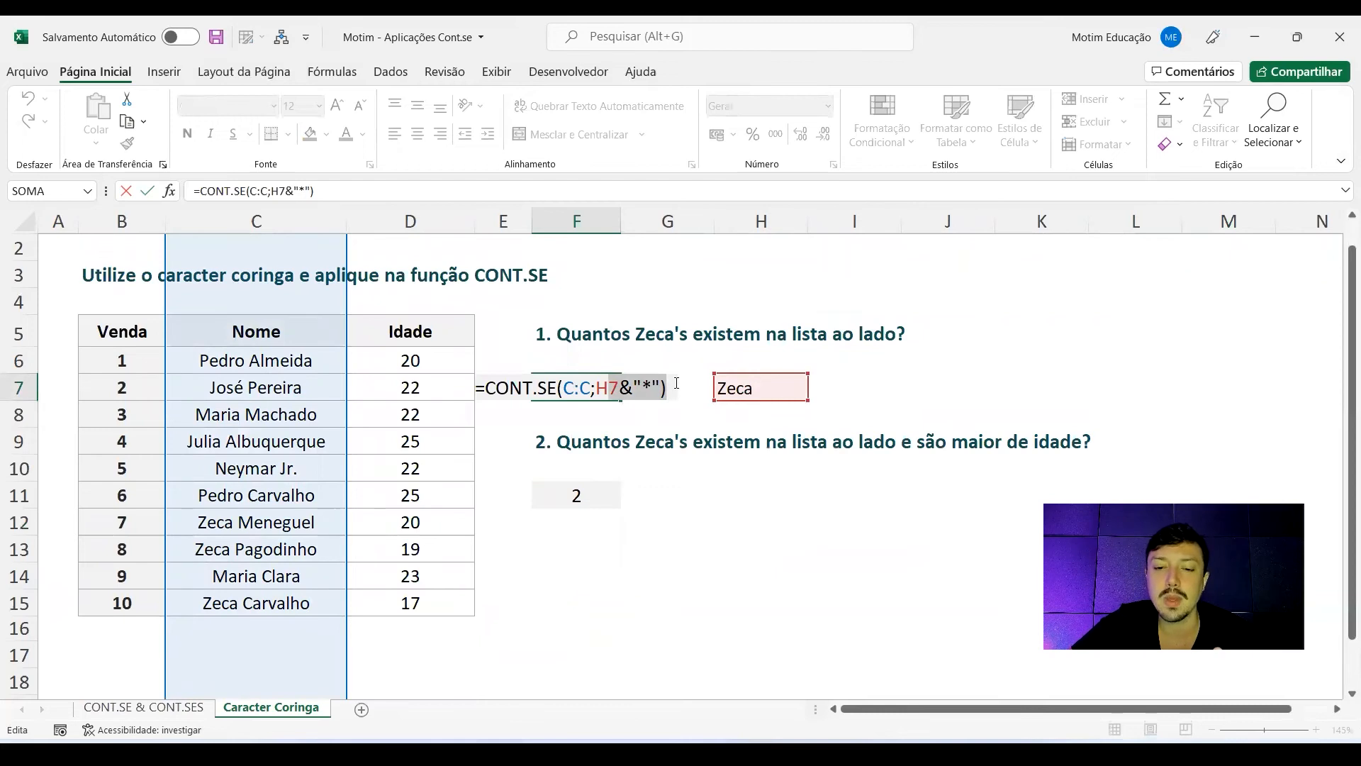
key("Return")
double_click(574, 497)
left_click_drag(594, 496, 647, 494)
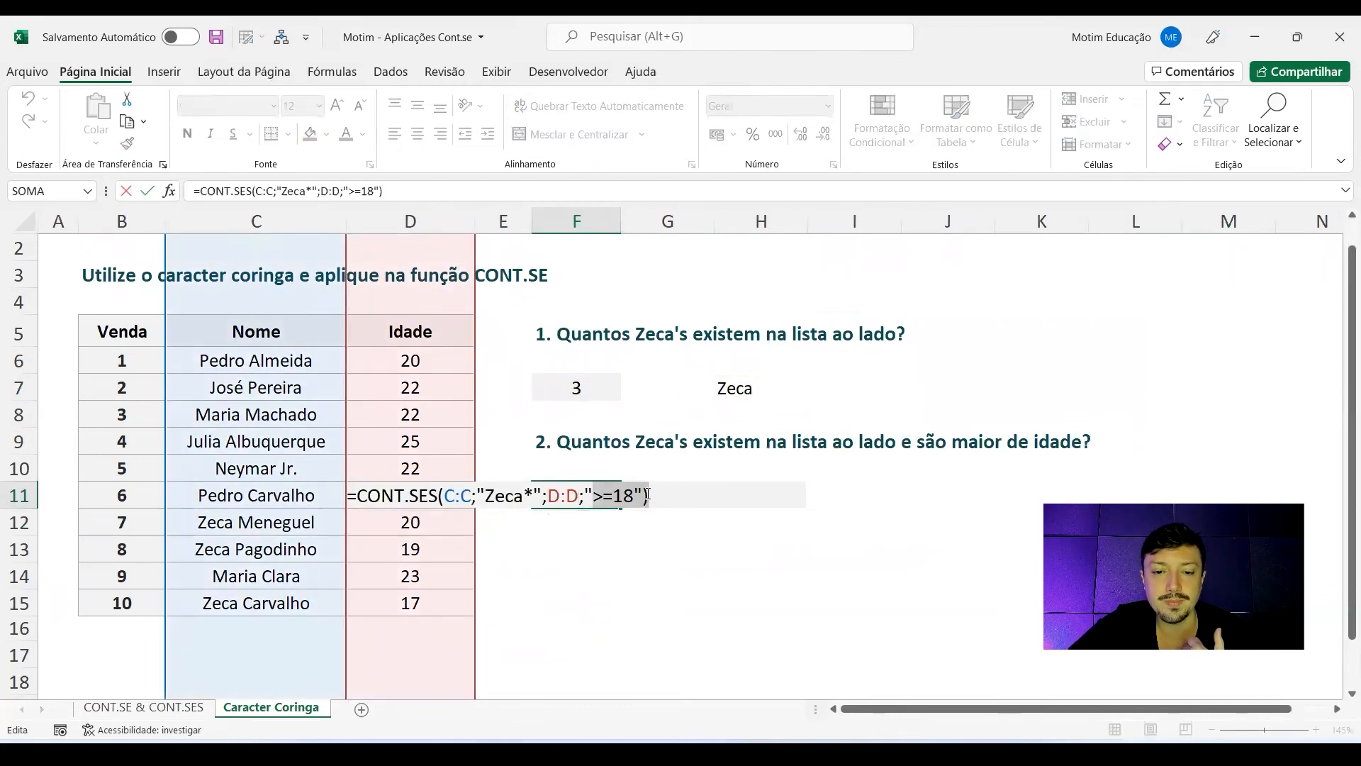
key("Return")
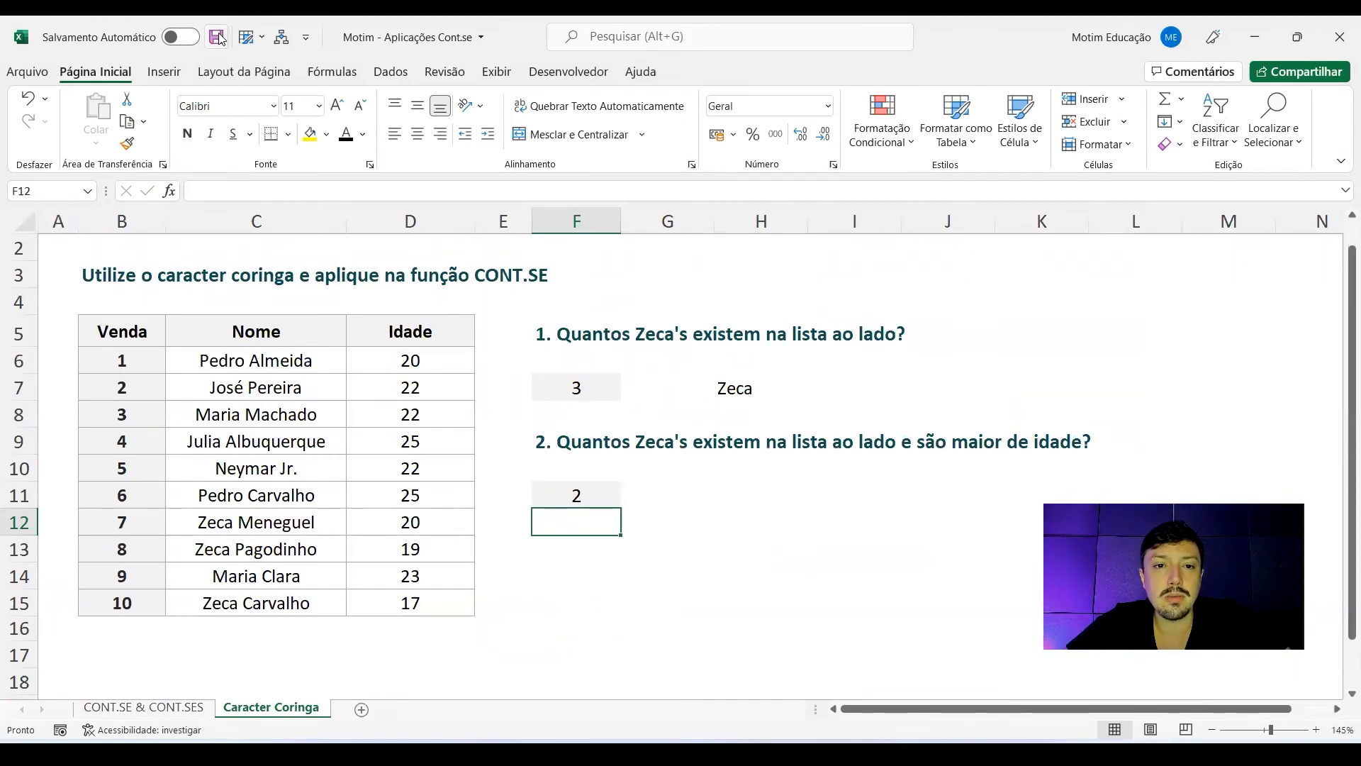
Save the workbook in the Material folder as "Motim - Aplicações Cont.se _ resolução vídeo" and close it
left_click(29, 72)
left_click(78, 295)
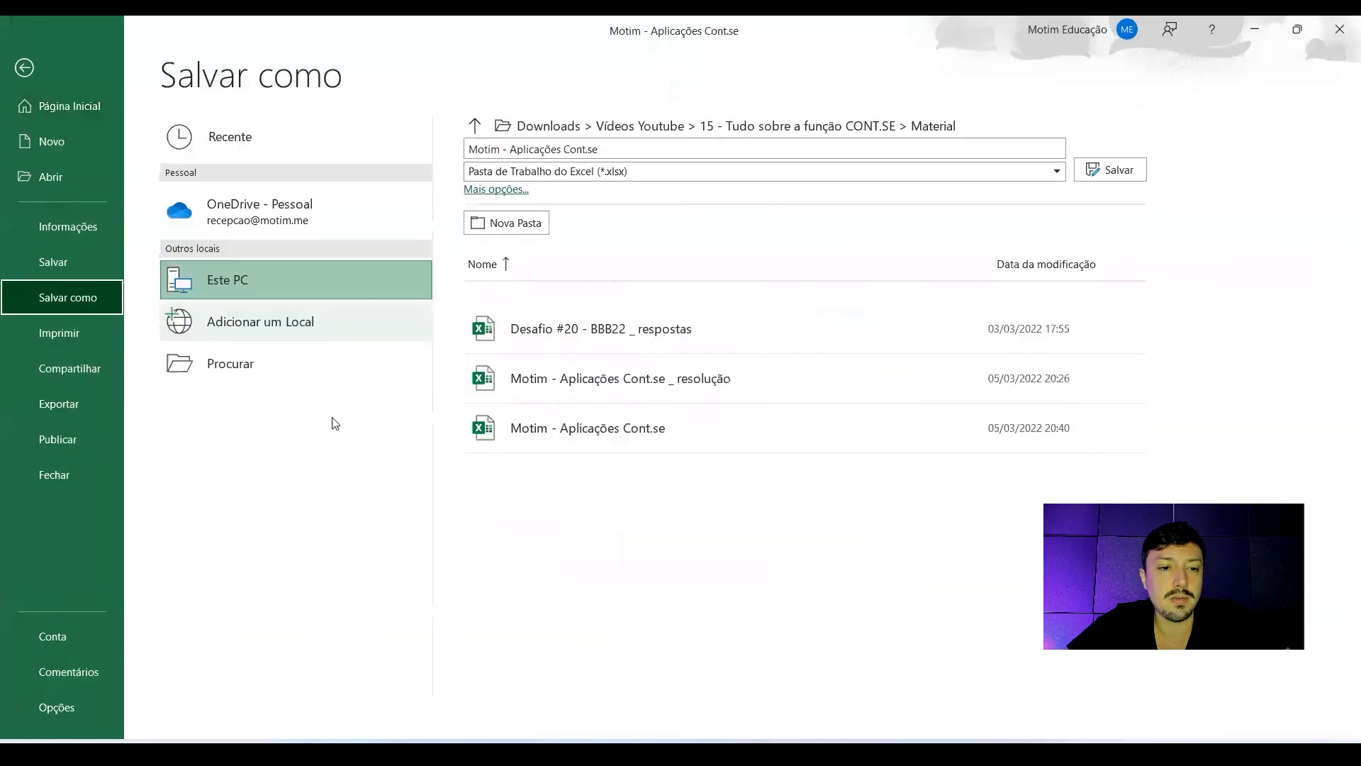
left_click(309, 364)
left_click(319, 311)
type("_ res")
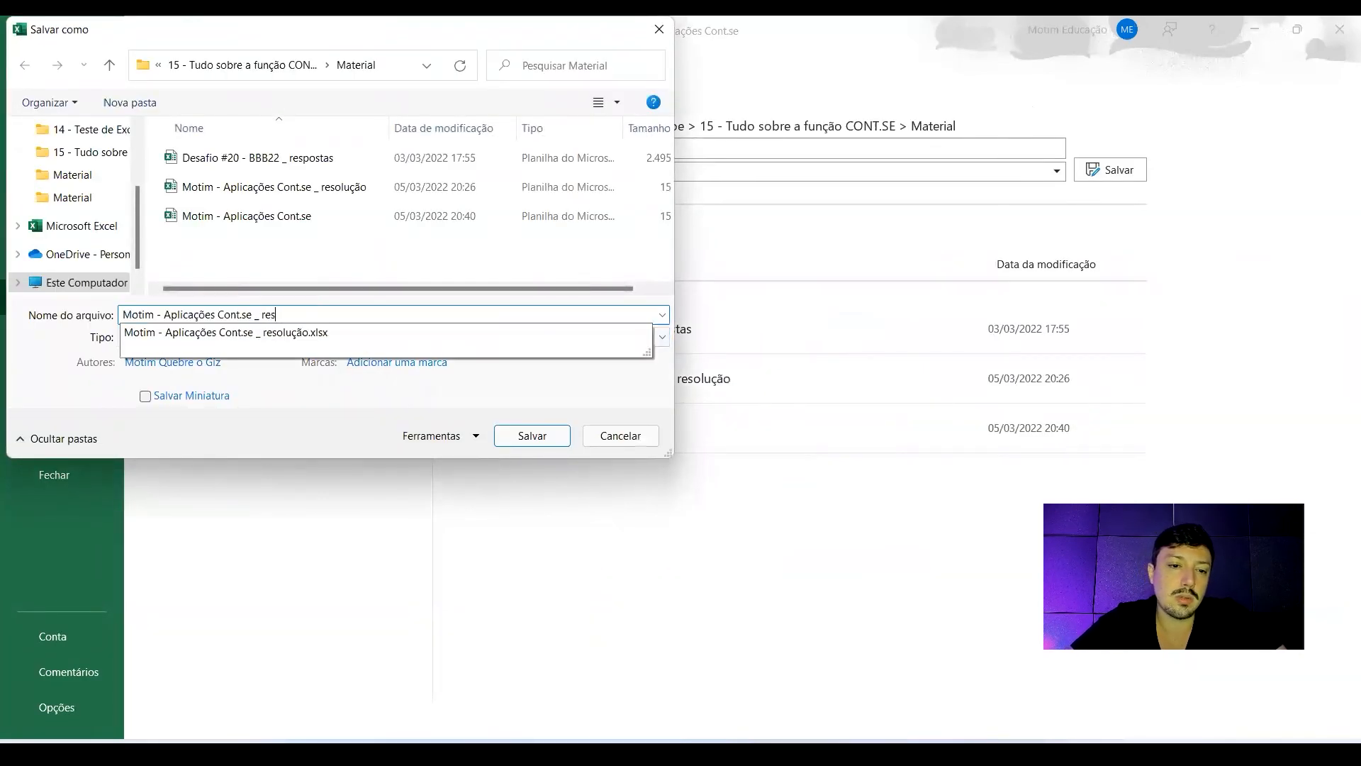
type("olução v")
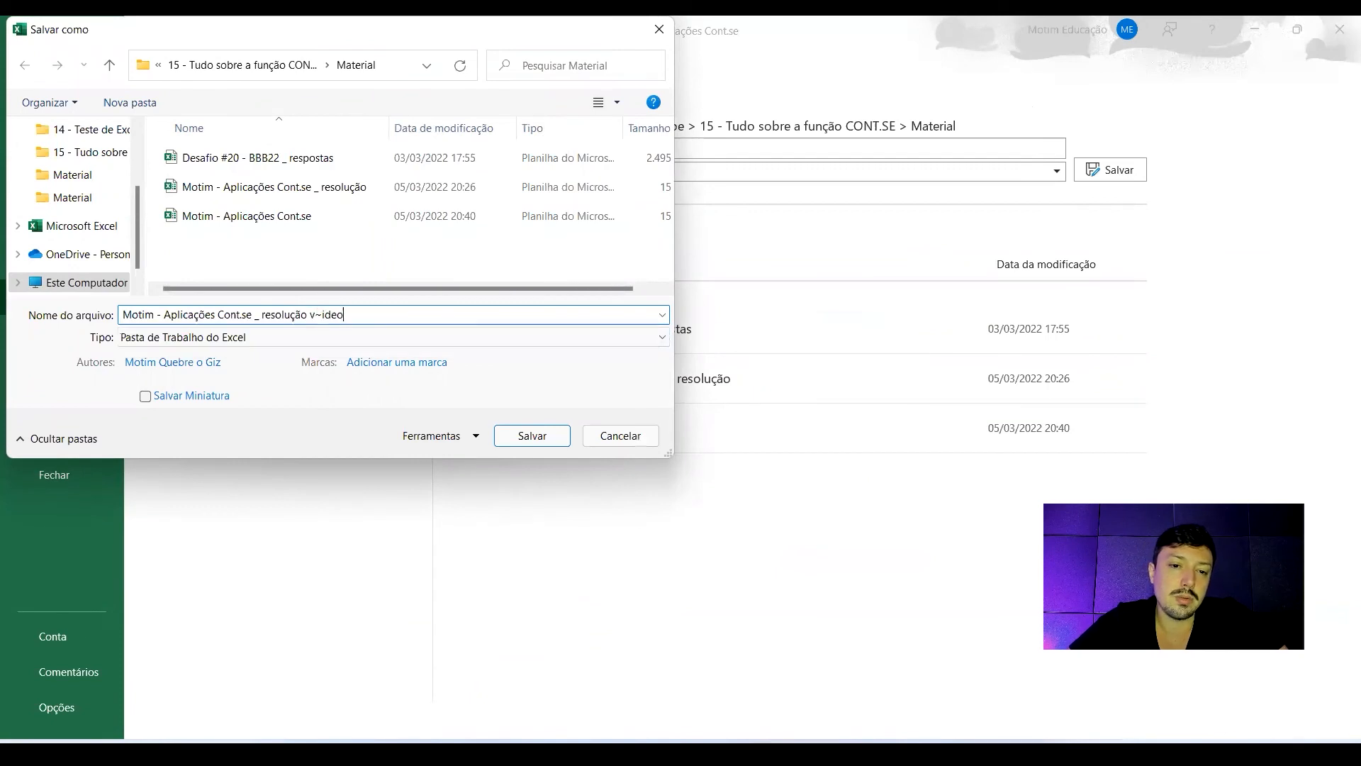
type("ídeo")
key("Return")
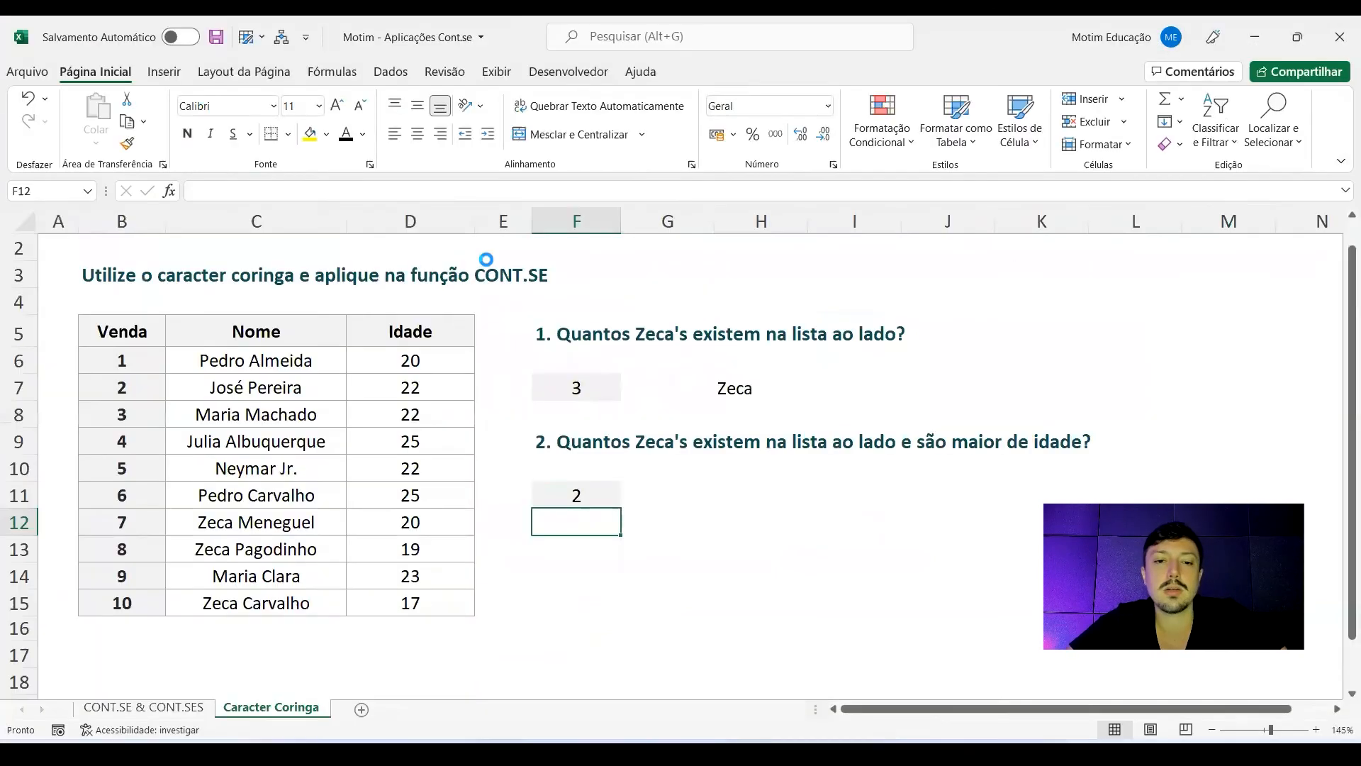
left_click(1340, 32)
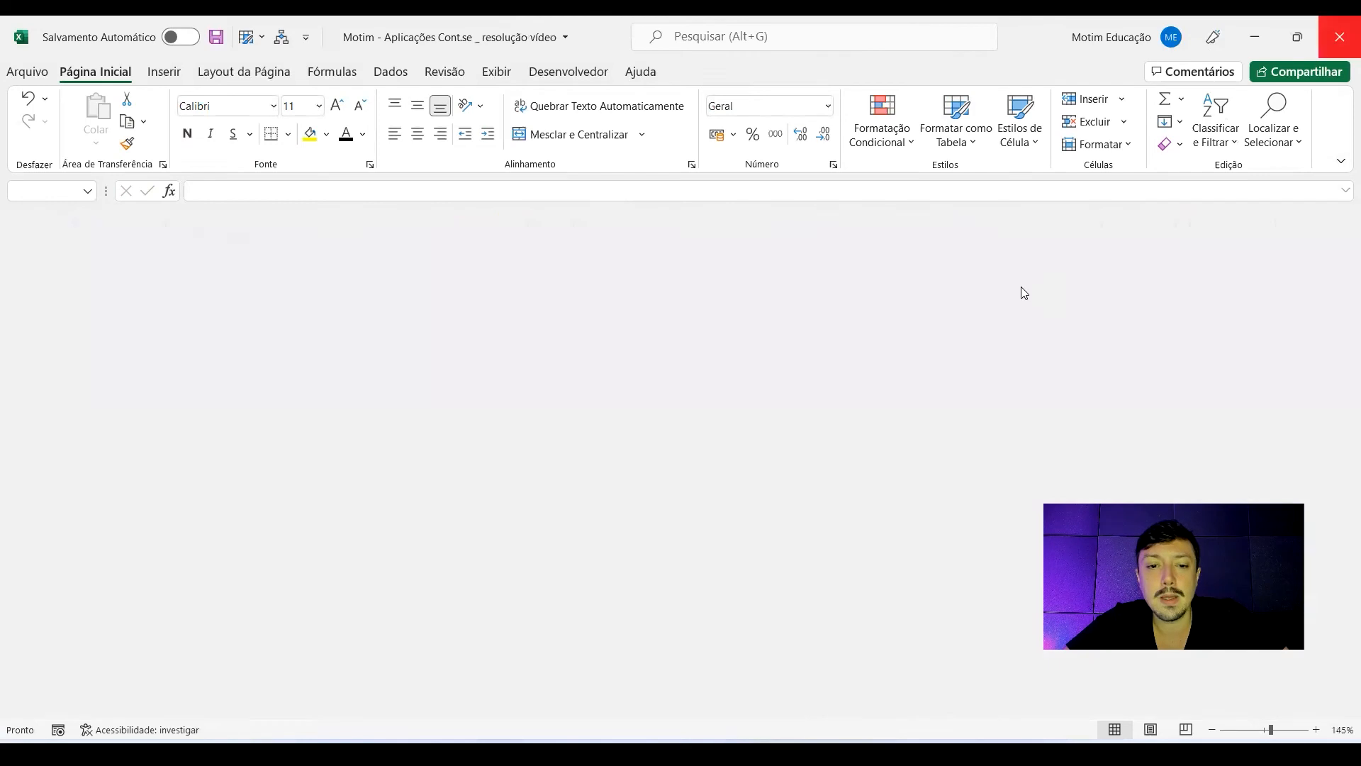
Open the workbook "Desafio #20 - BBB22 _ respostas", choose Naiara as the participant in B5 and select the linked photo
double_click(235, 208)
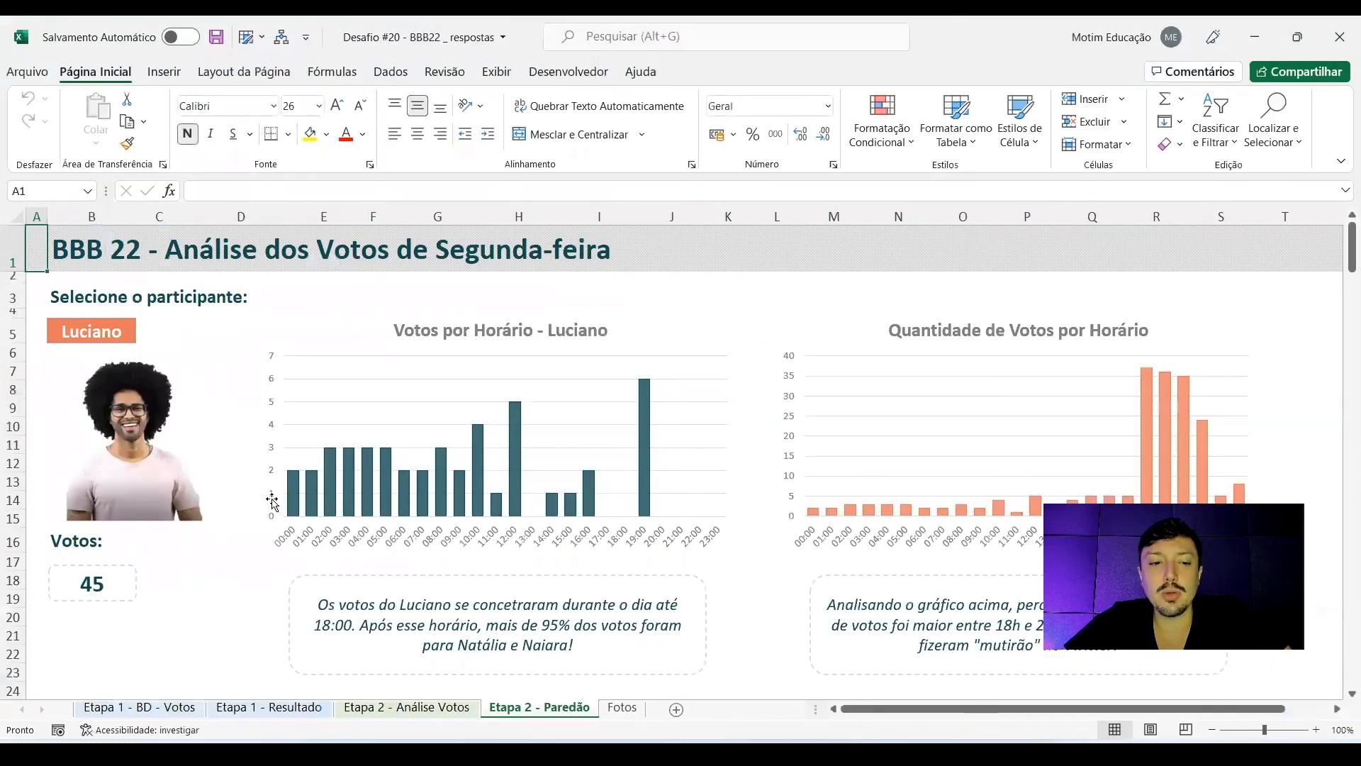
left_click(128, 333)
left_click(144, 334)
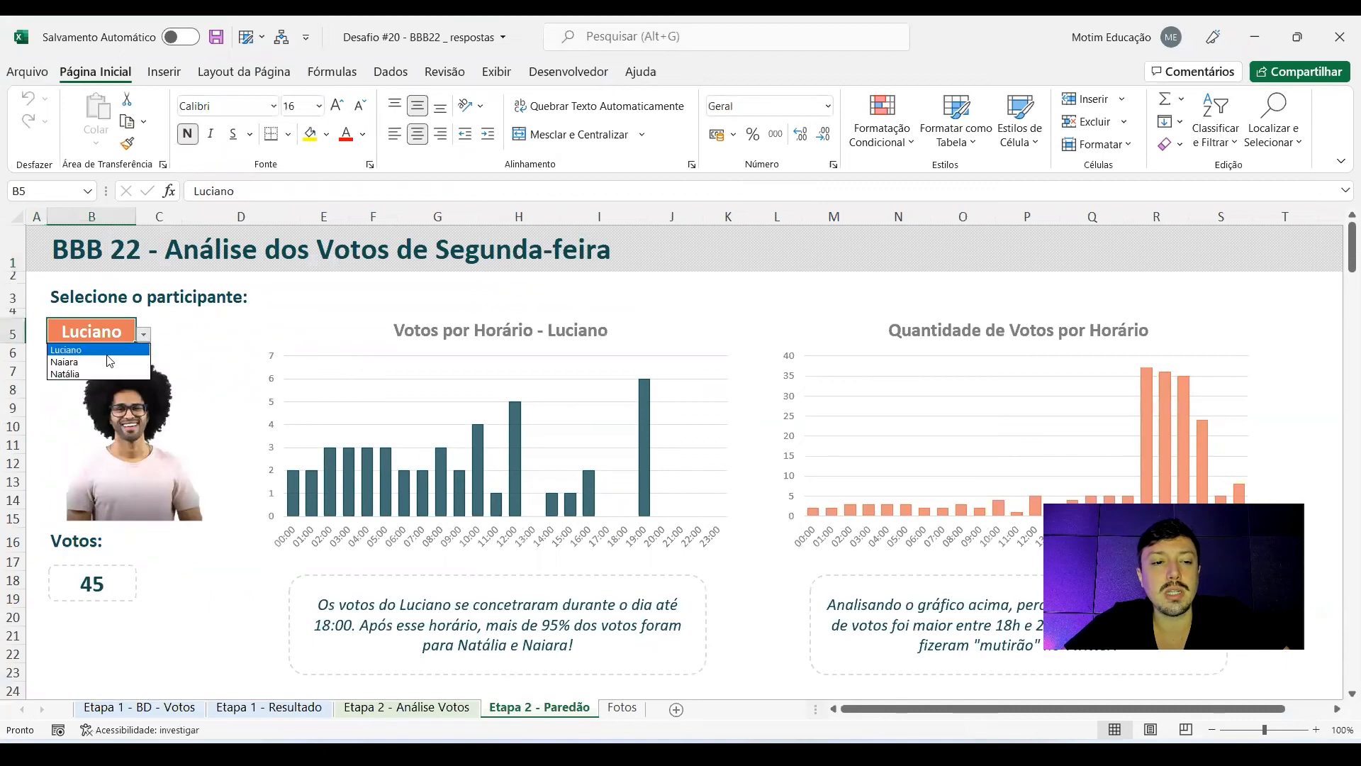
left_click(95, 362)
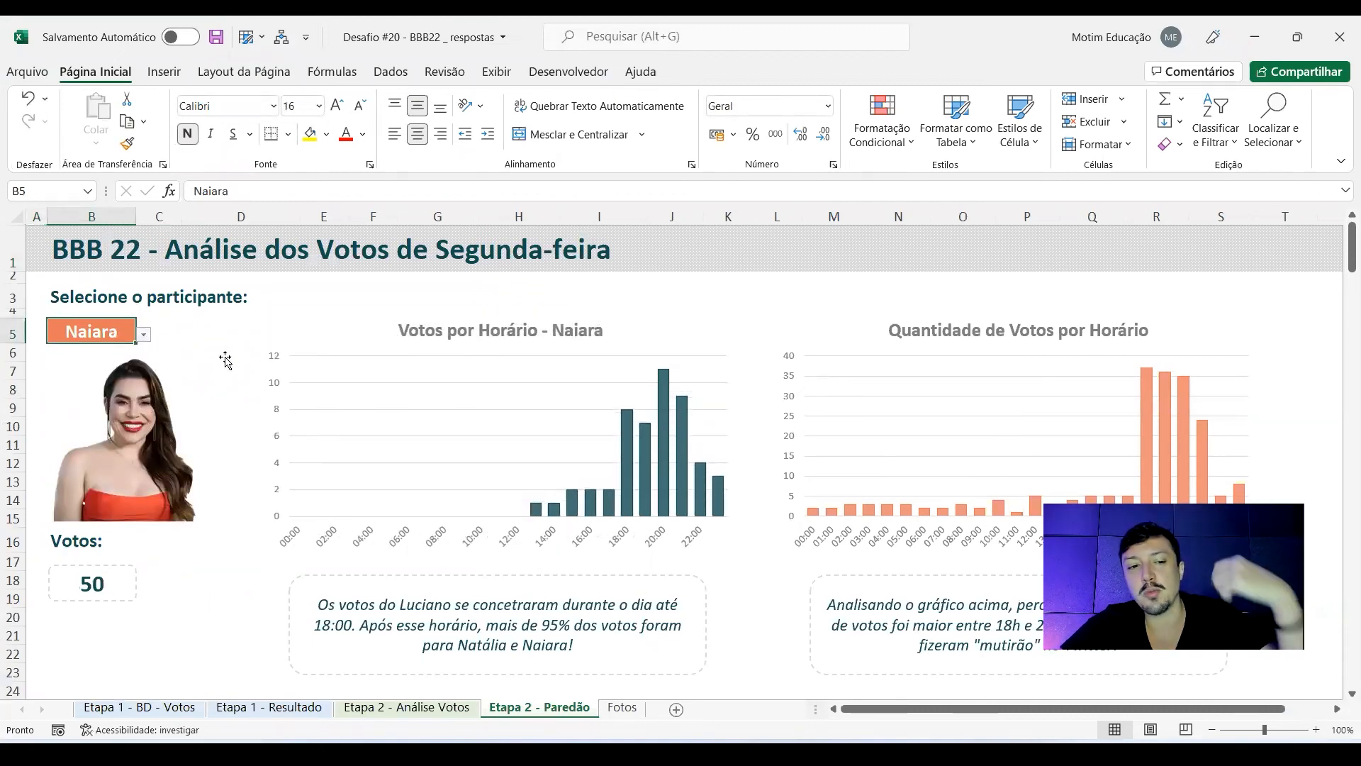
left_click(146, 429)
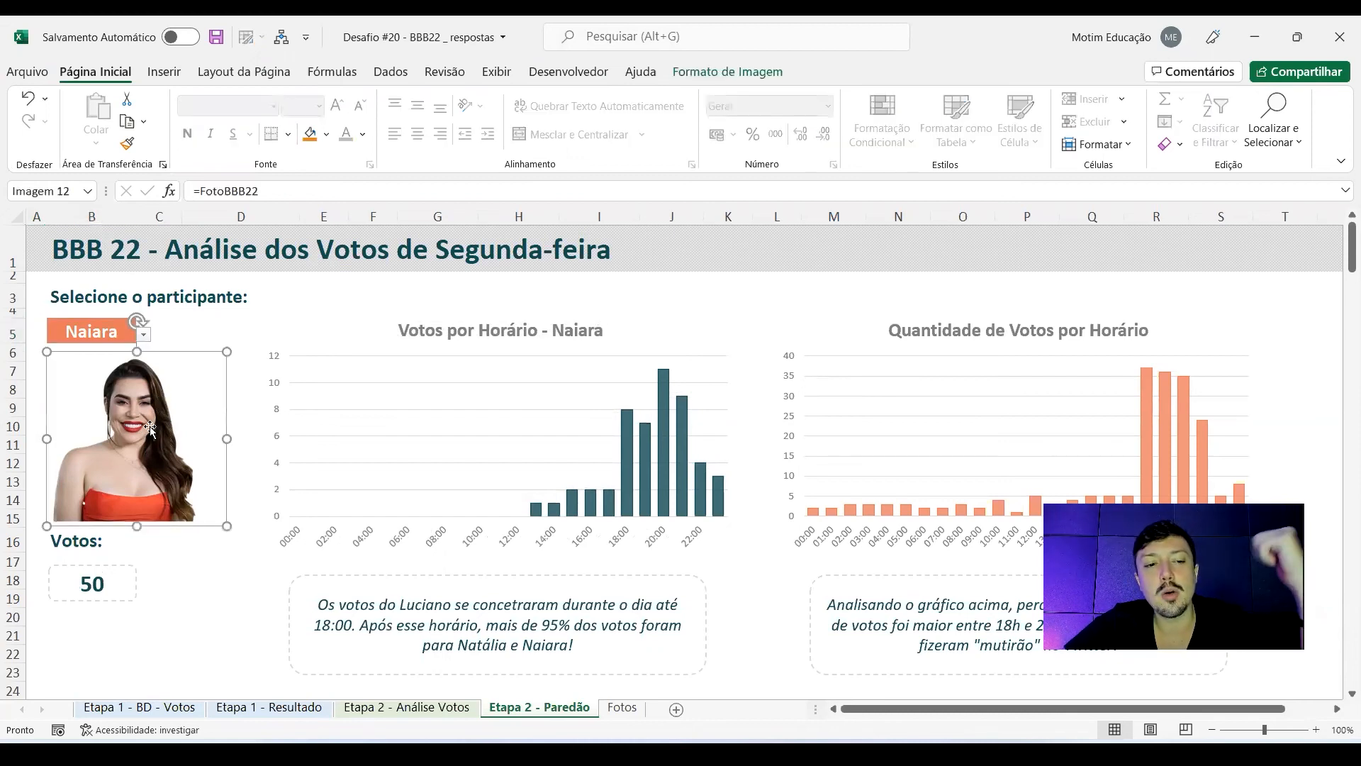
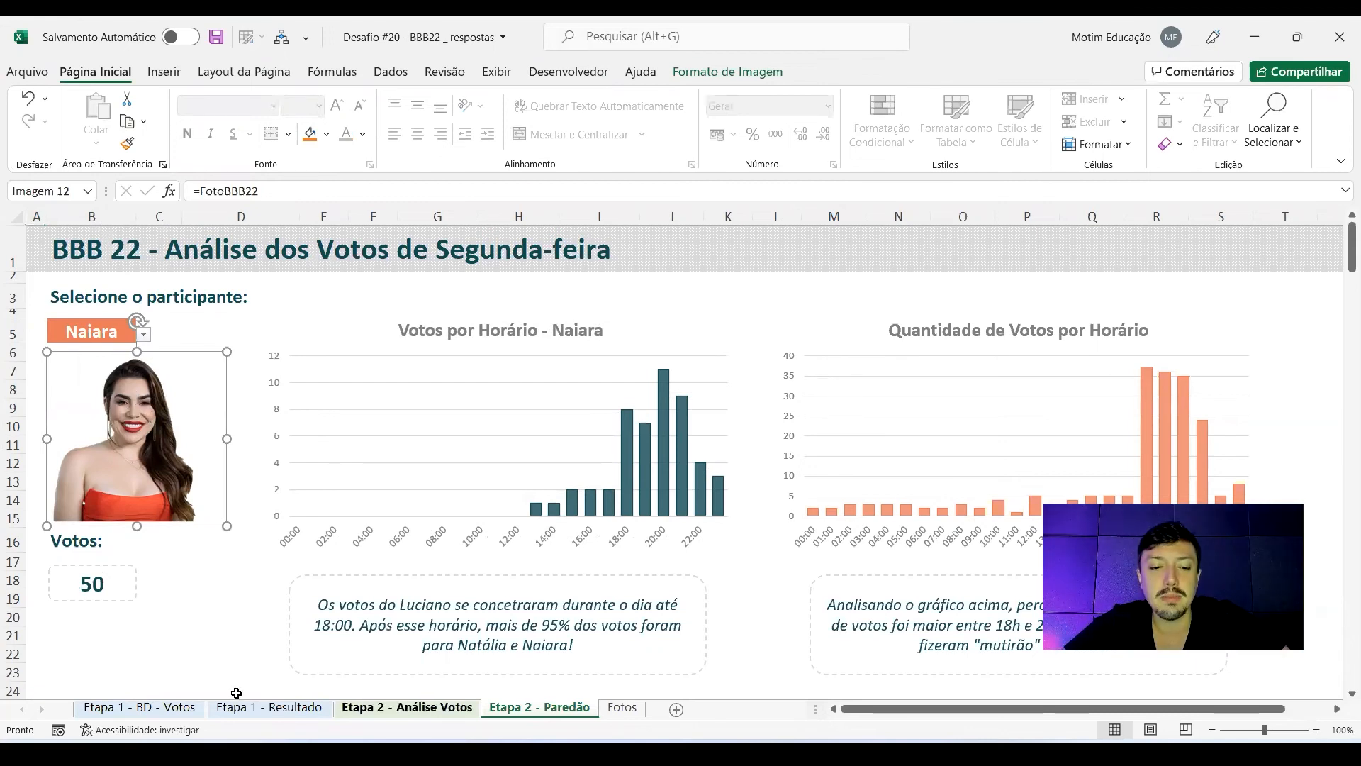
Examine the vote times in Tabela 1 and the De/Até intervals in Tabela 2 on the Etapa 2 - Análise Votos sheet
key("ctrl+Page_Up")
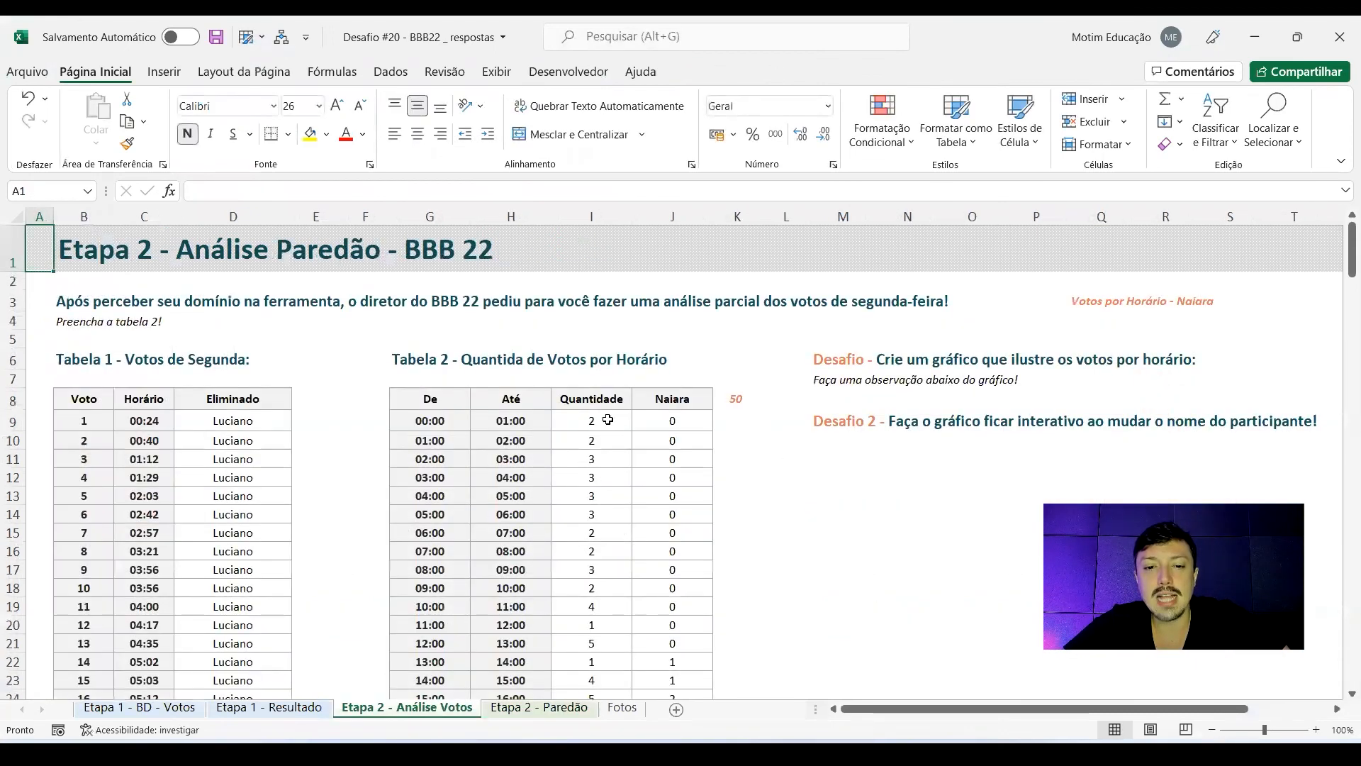
scroll(594, 438, "up", 3)
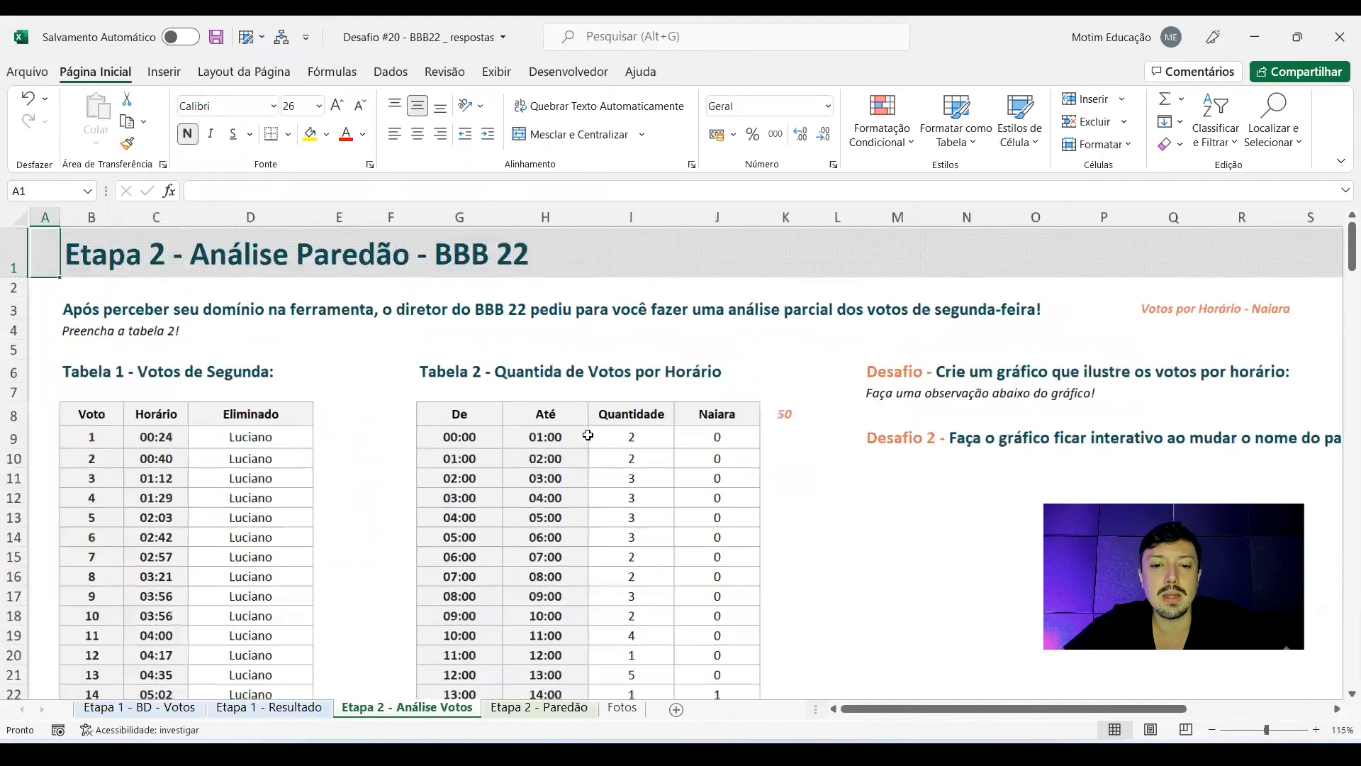
scroll(766, 504, "down", 2)
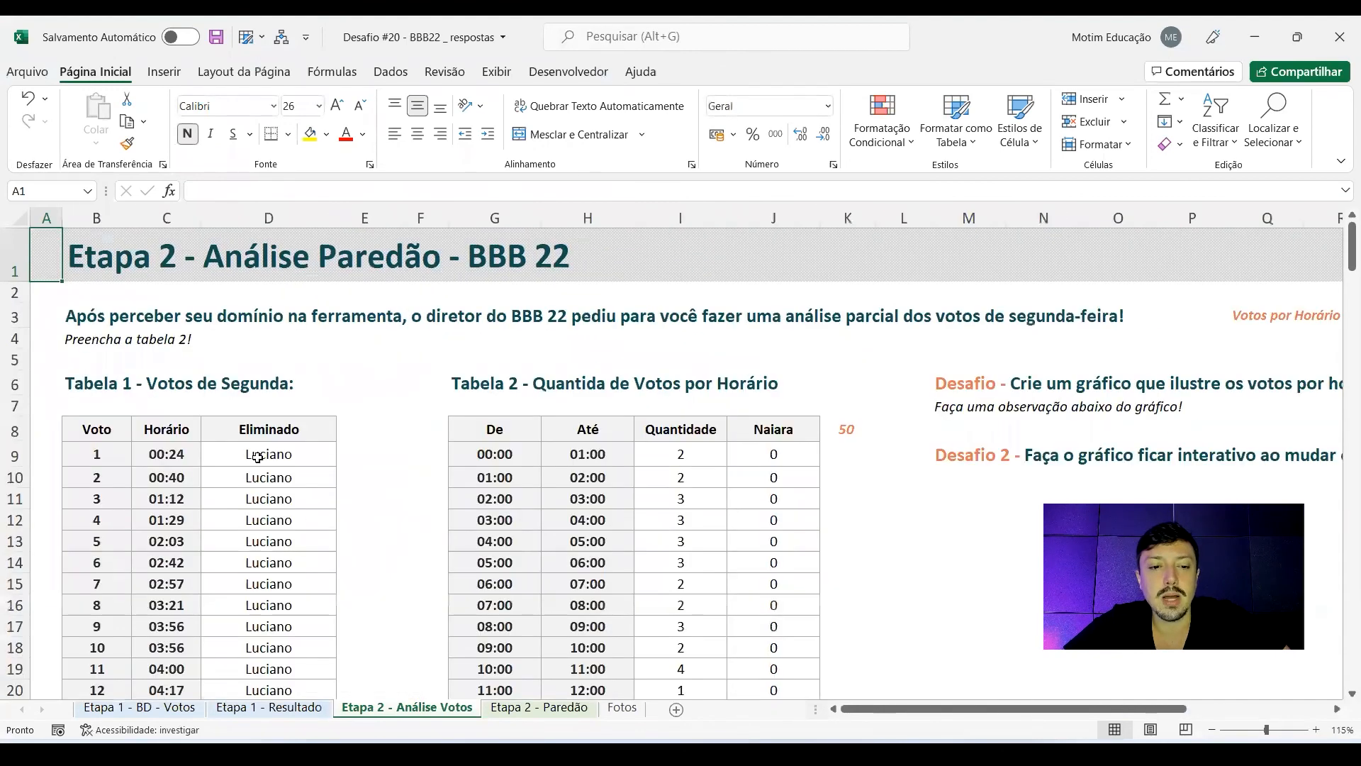
left_click_drag(269, 429, 262, 651)
left_click(163, 455)
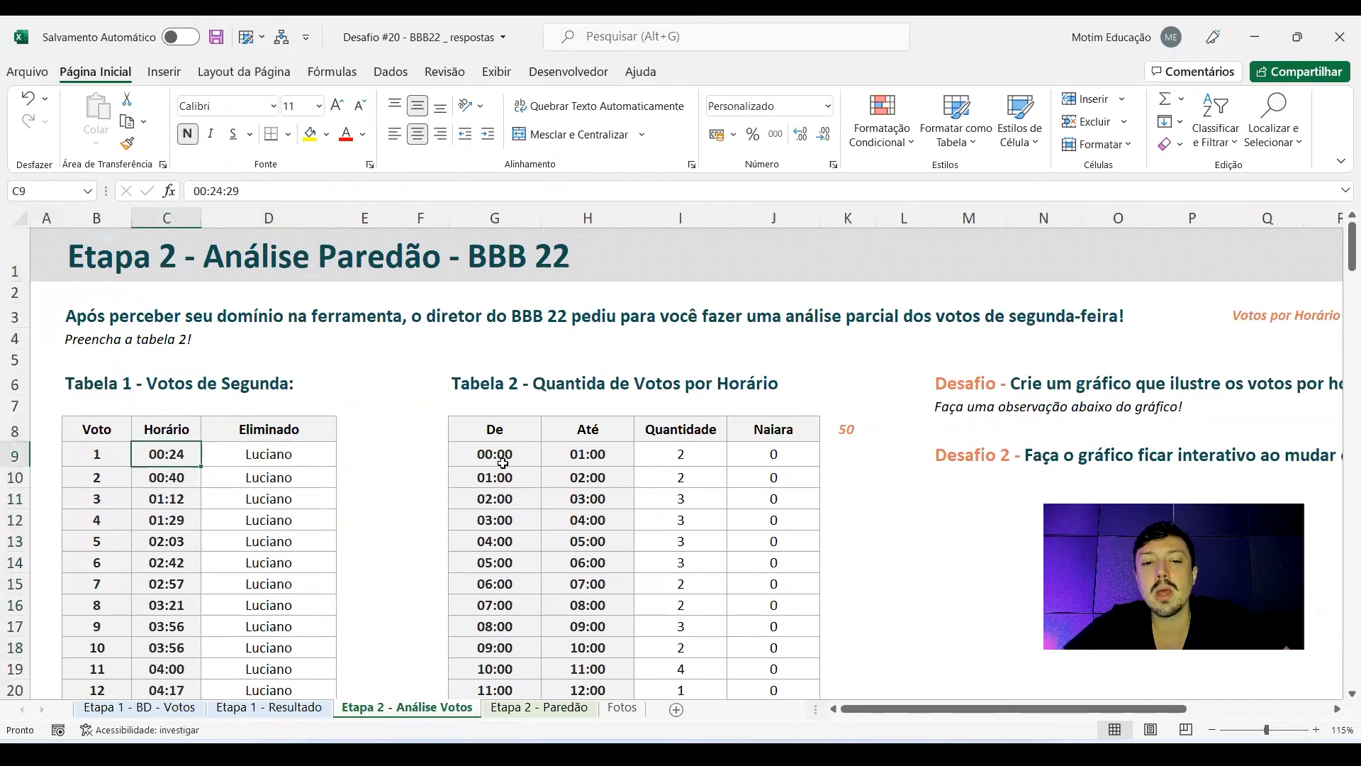
left_click_drag(484, 455, 560, 454)
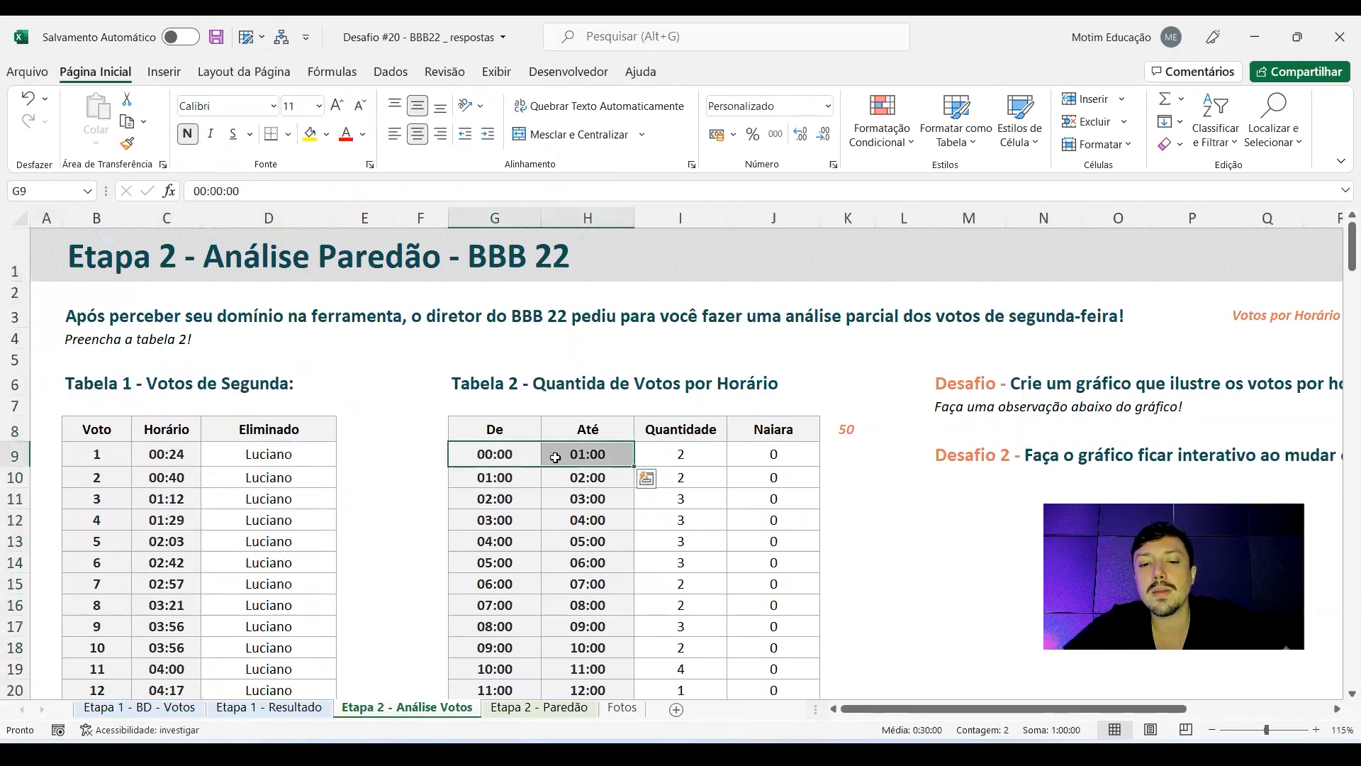
left_click(494, 459)
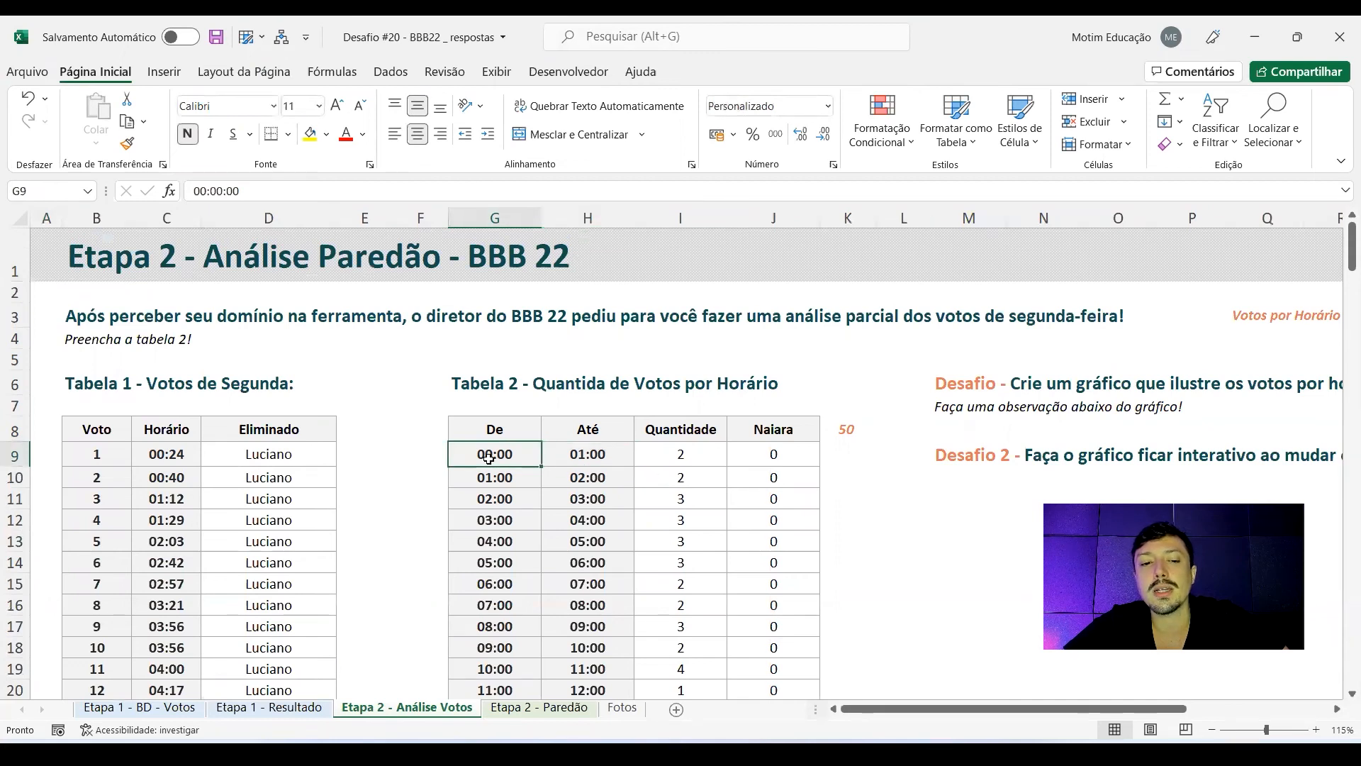
left_click(597, 454)
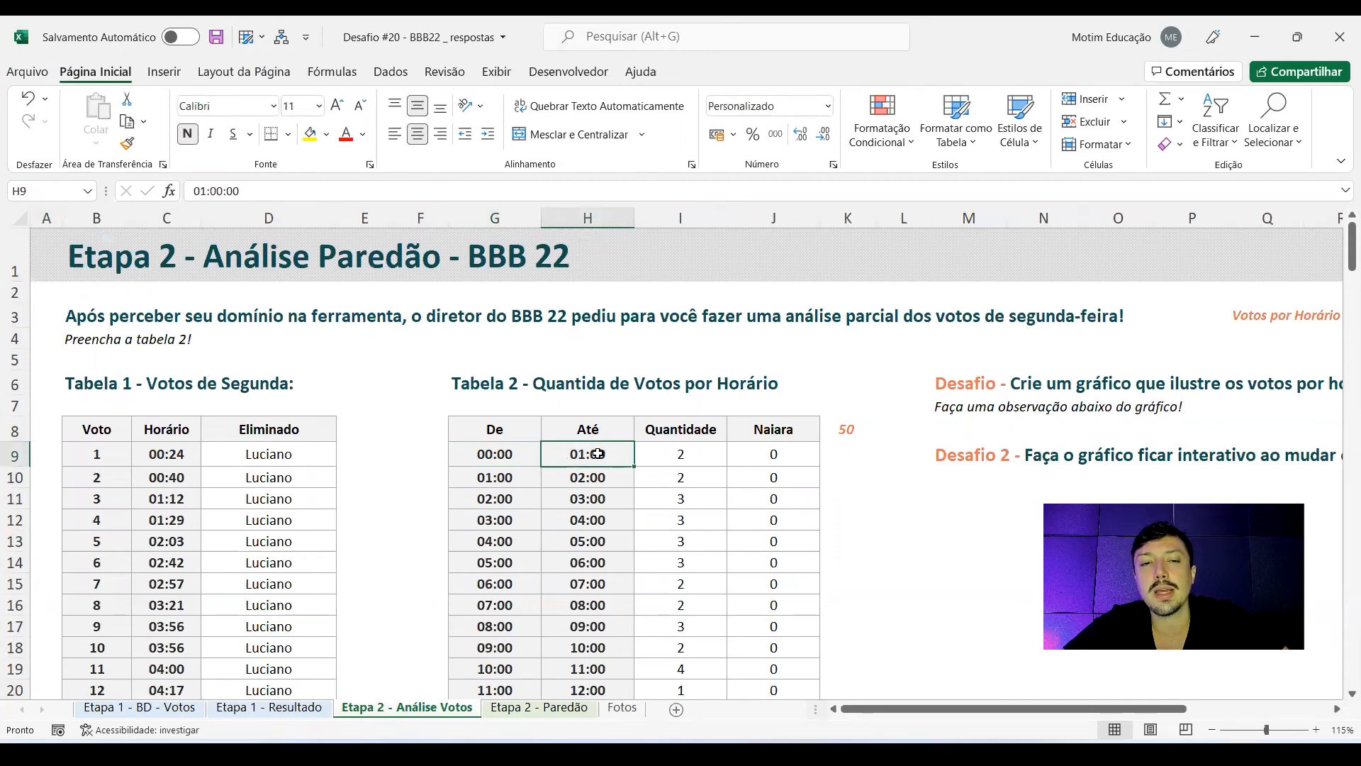
Examine the CONT.SES formula in I9, focusing on the comparison operators joined to the start and end time cells
double_click(682, 455)
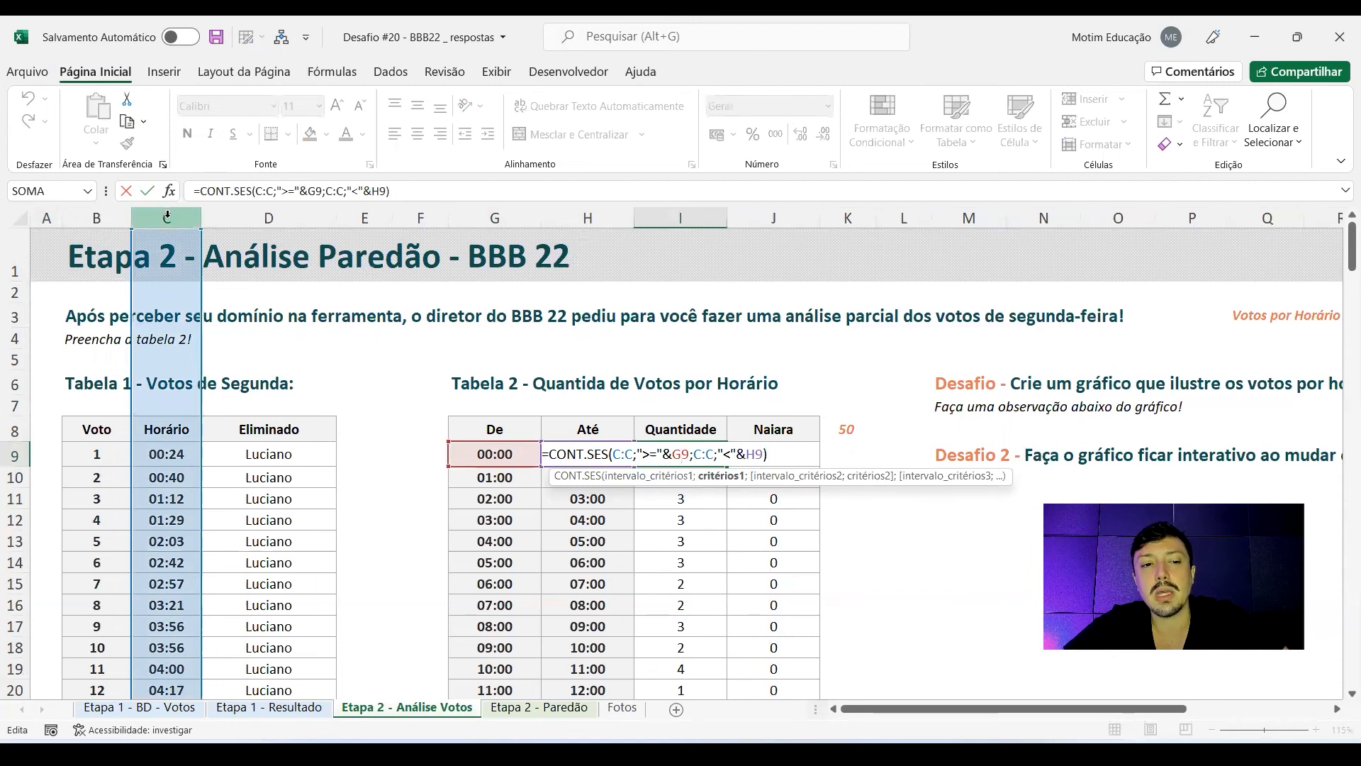
left_click_drag(635, 454, 649, 454)
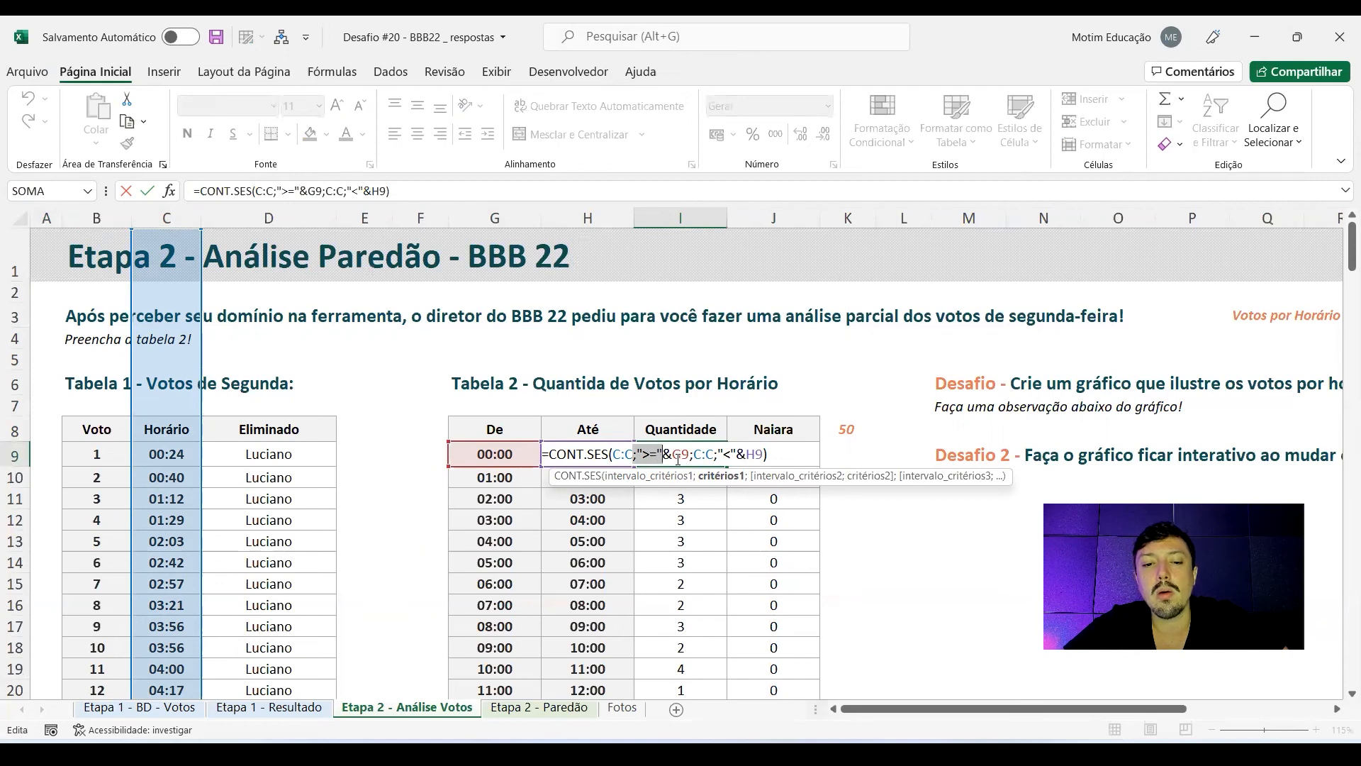
left_click(664, 454)
left_click_drag(691, 453, 672, 452)
key("Escape")
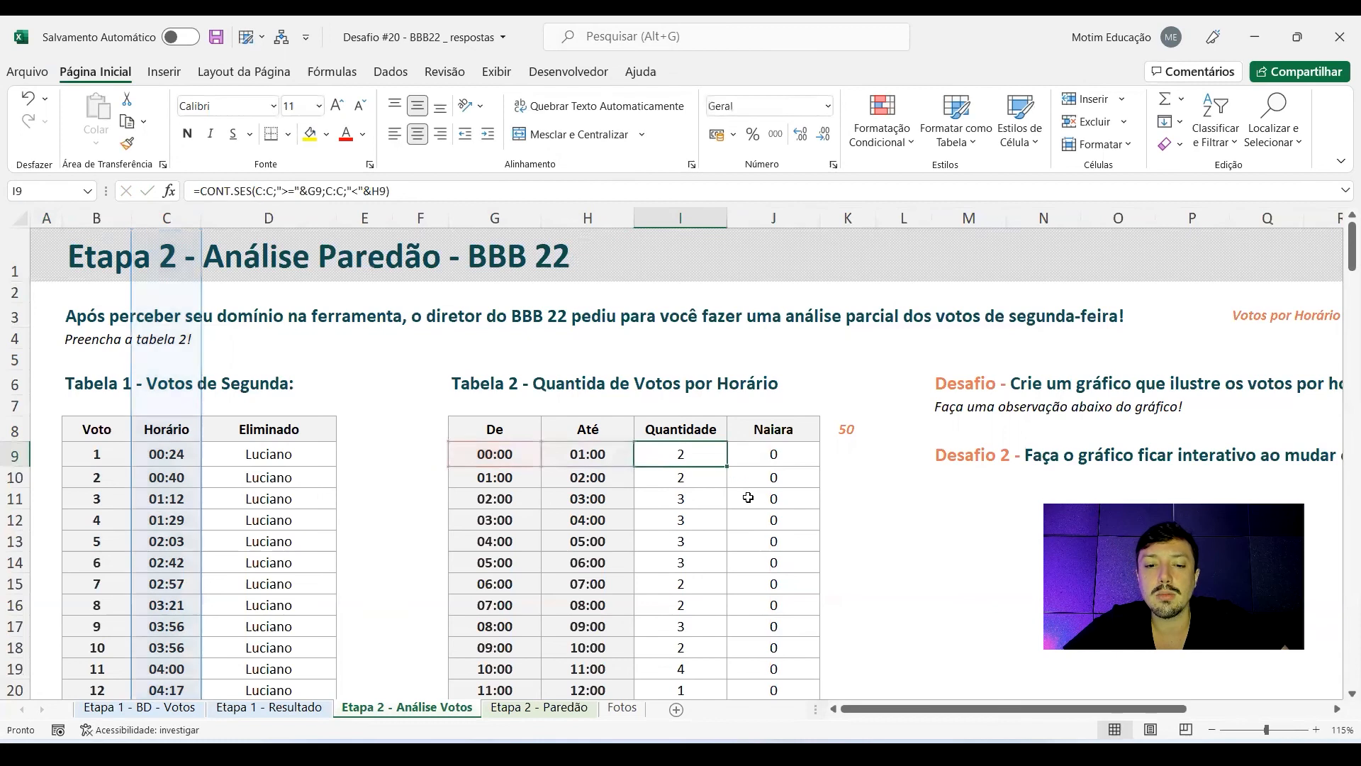
scroll(681, 448, "up", 1)
scroll(635, 412, "up", 3)
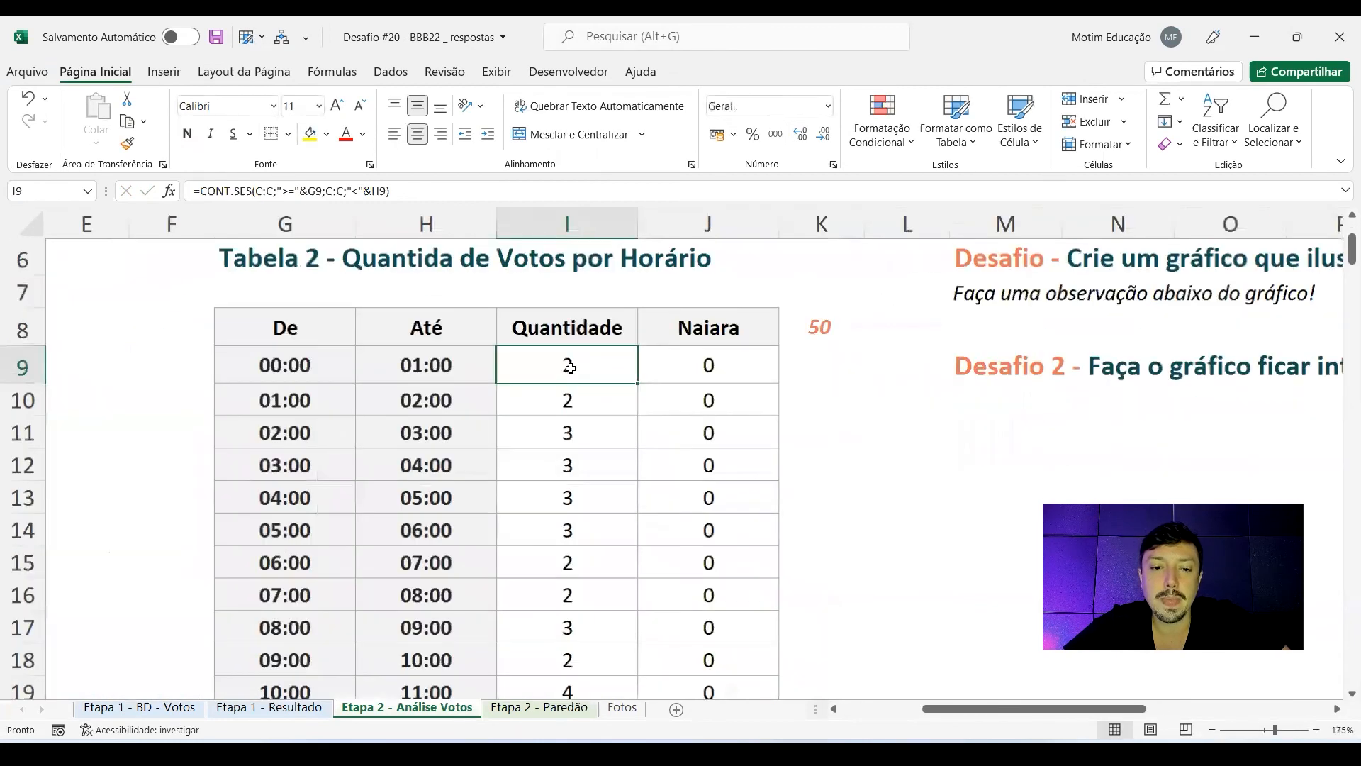
double_click(570, 368)
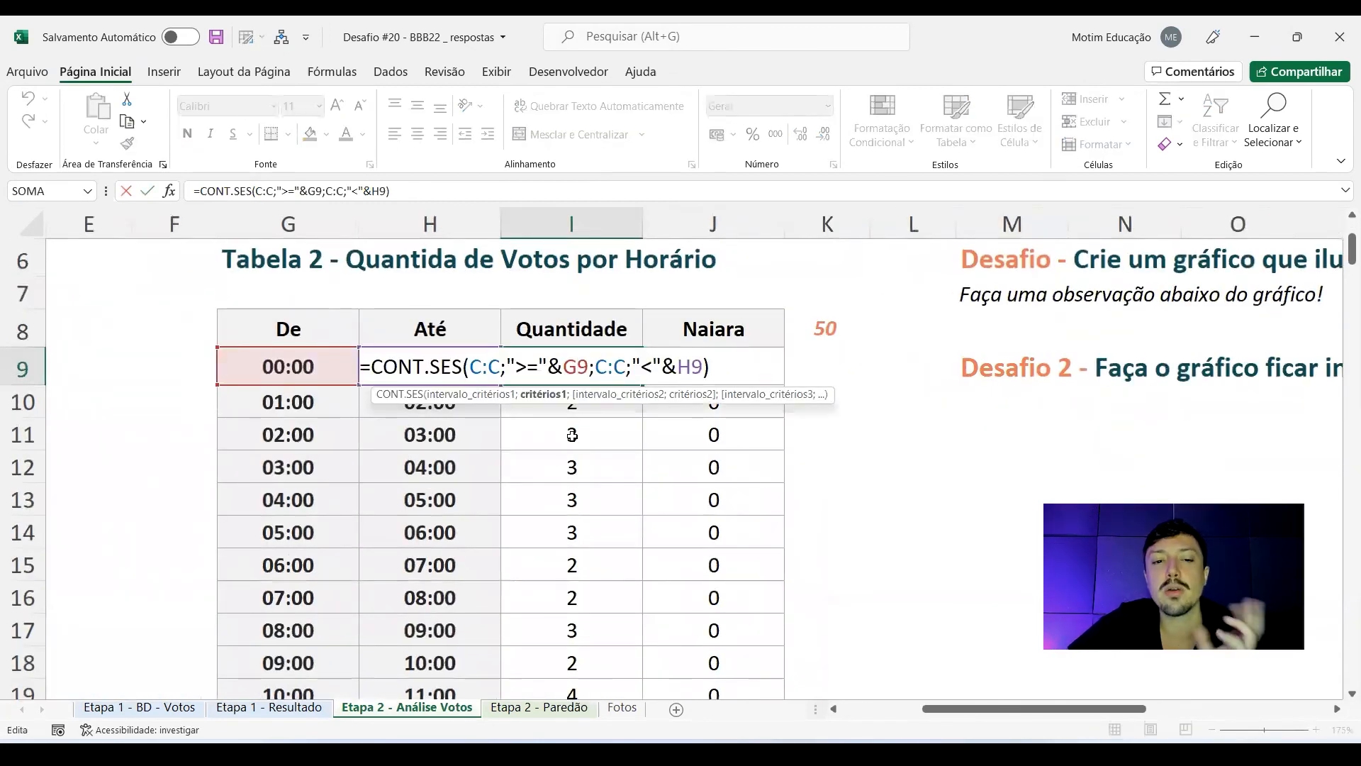
key("Escape")
Switch to File Explorer and reopen "Motim - Aplicações Cont.se _ resolução vídeo", showing its CONT.SE & CONT.SES sheet
key("alt+Tab")
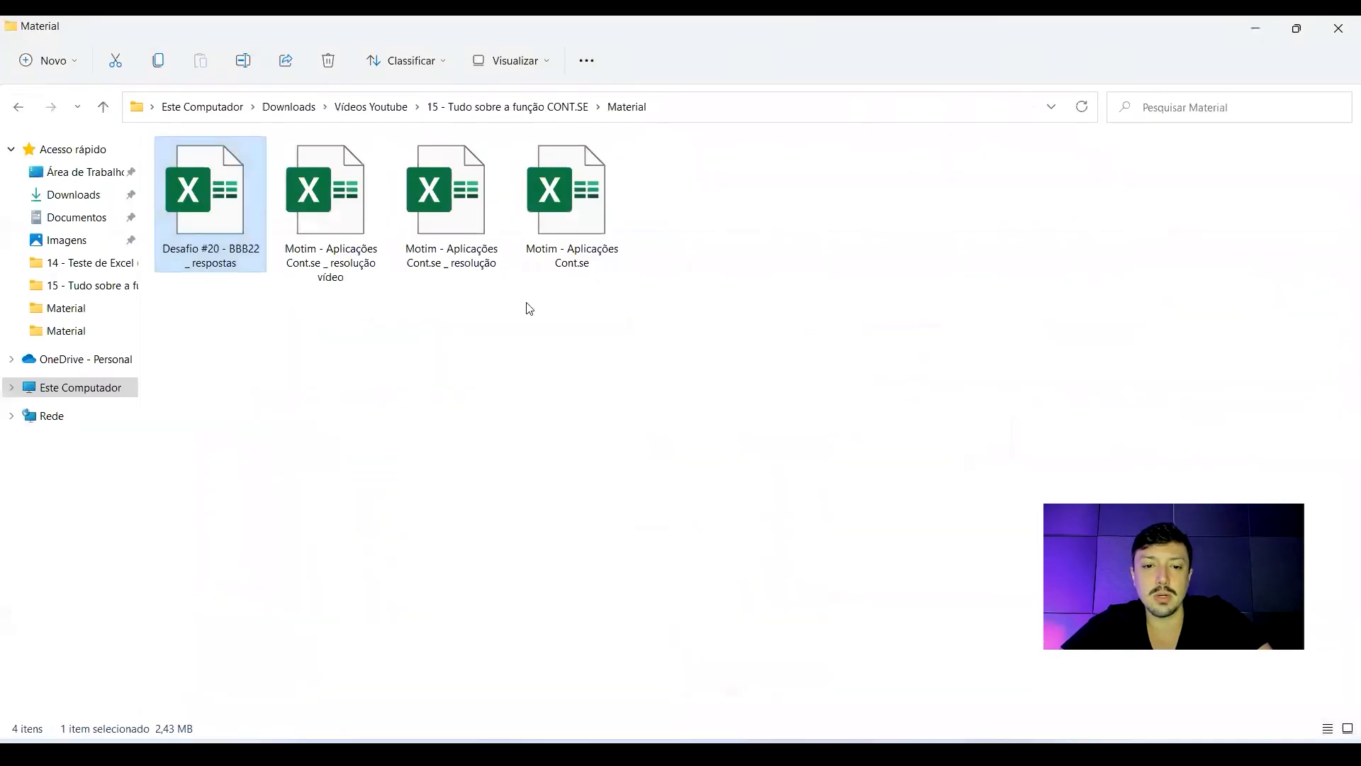
double_click(351, 211)
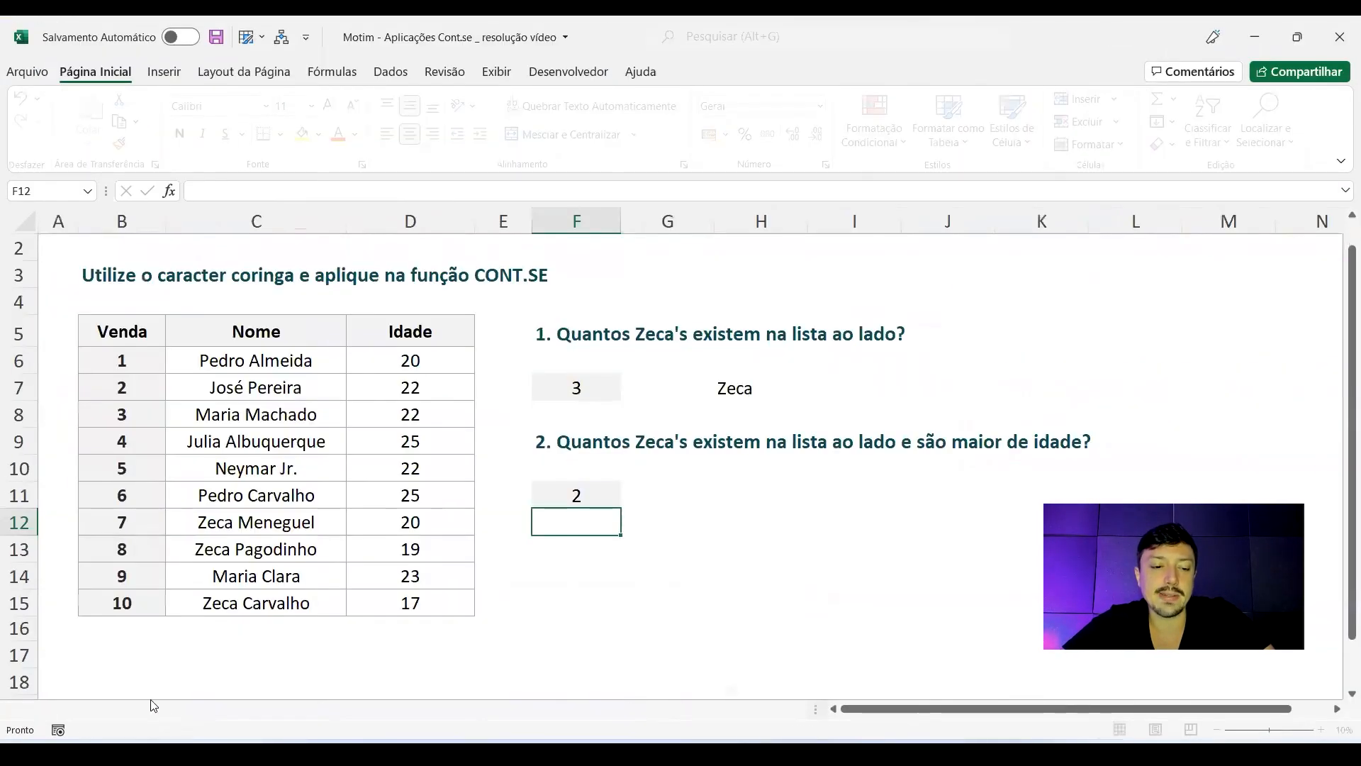
left_click(152, 707)
Check the formulas in J14, I21 and I15 for how their criteria are written
double_click(710, 505)
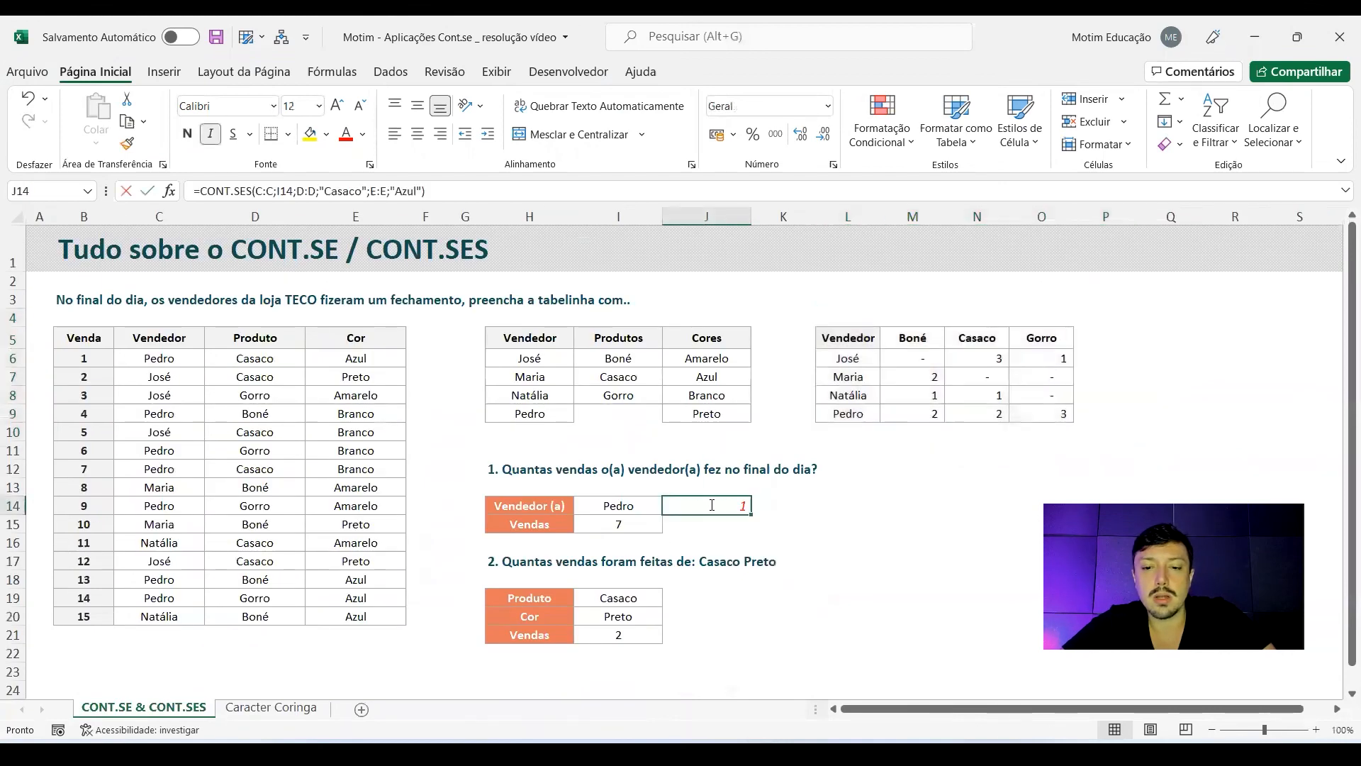
key("Escape")
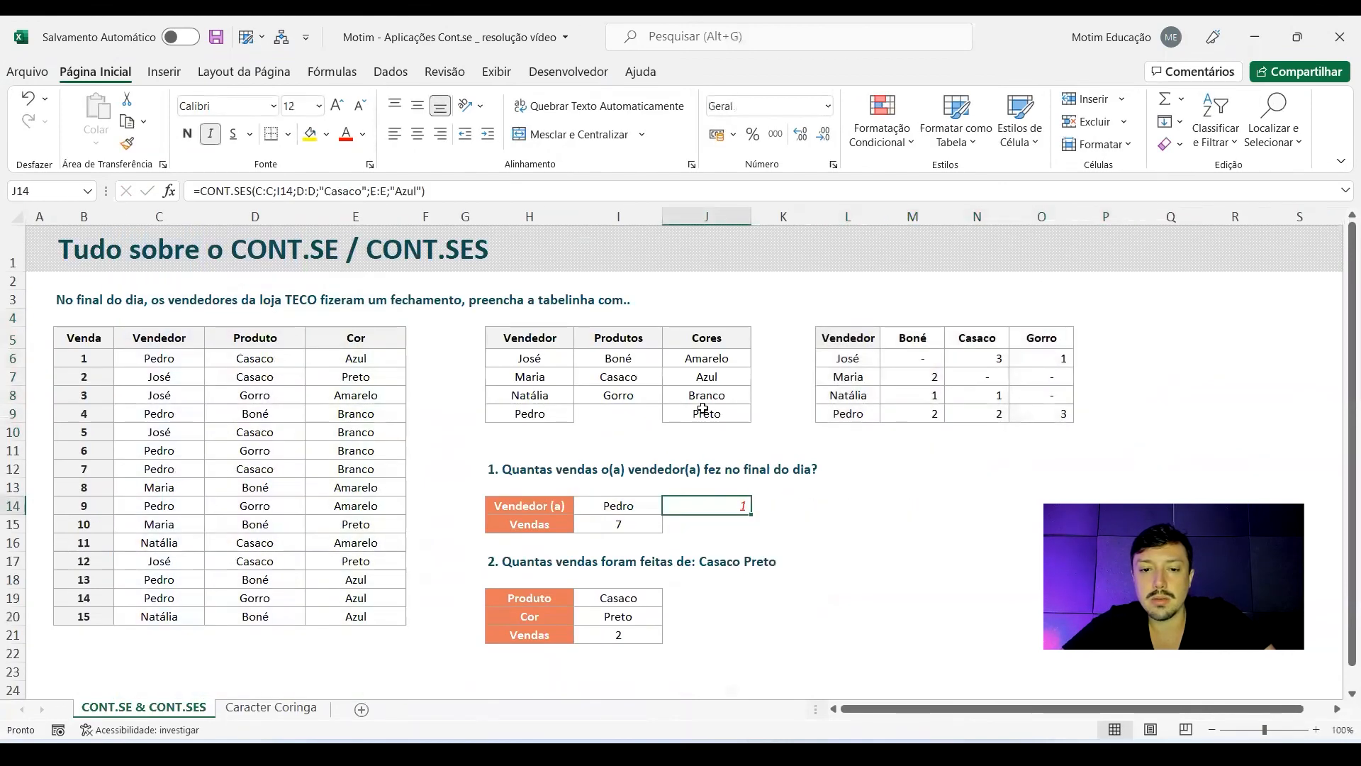
double_click(605, 636)
double_click(626, 524)
key("Escape")
left_click(739, 505)
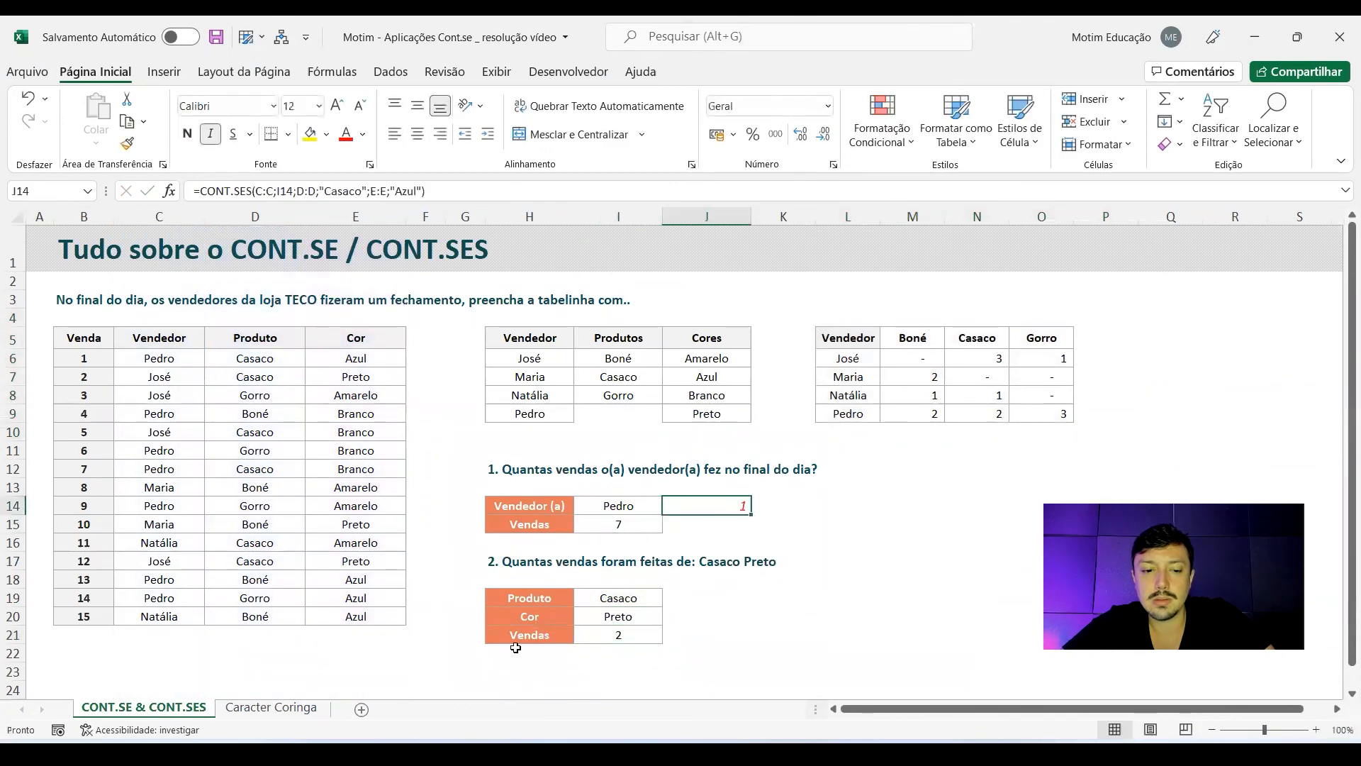
Examine how F7's formula on the Caracter Coringa sheet joins cell H7 to the "*" wildcard
left_click(271, 706)
double_click(589, 390)
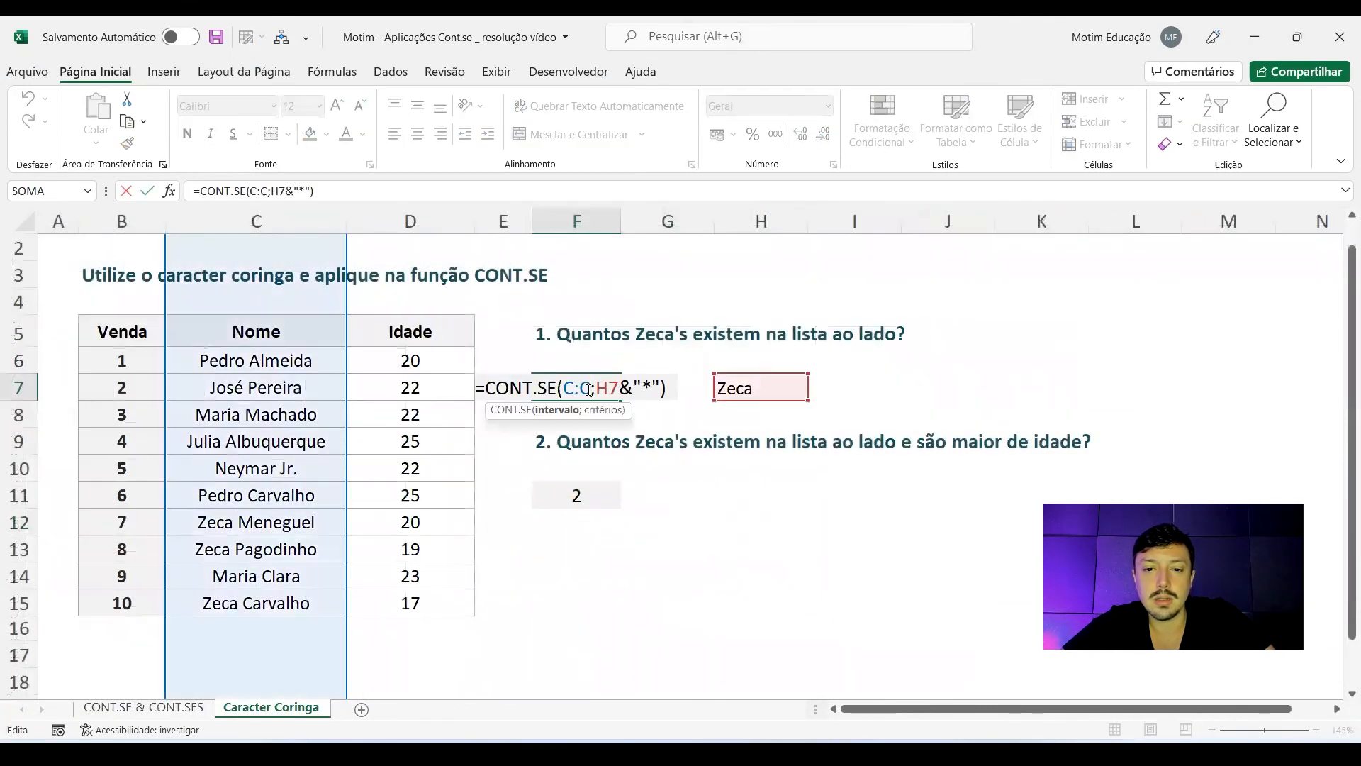
left_click_drag(589, 387, 661, 386)
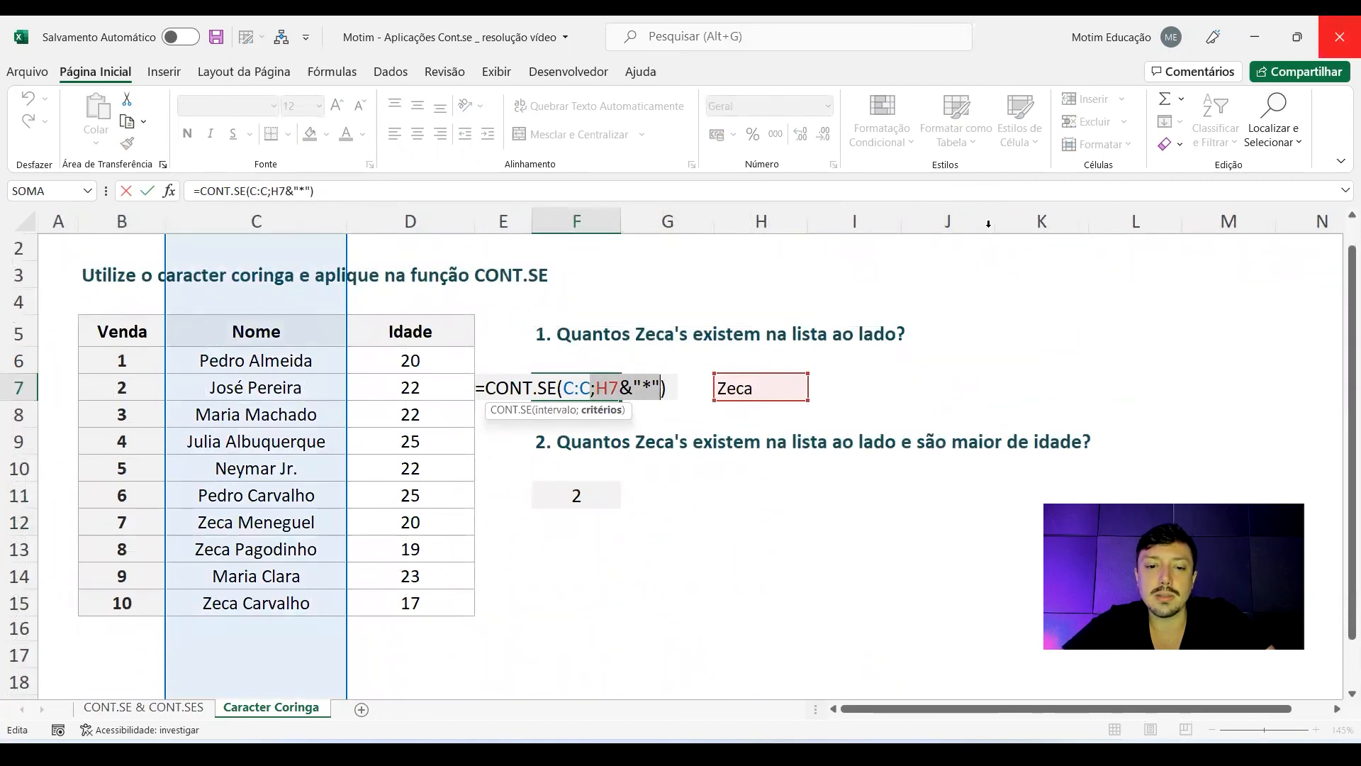
key("Escape")
Enter 18 in cell H11 as the minimum age
left_click(553, 502)
left_click(754, 486)
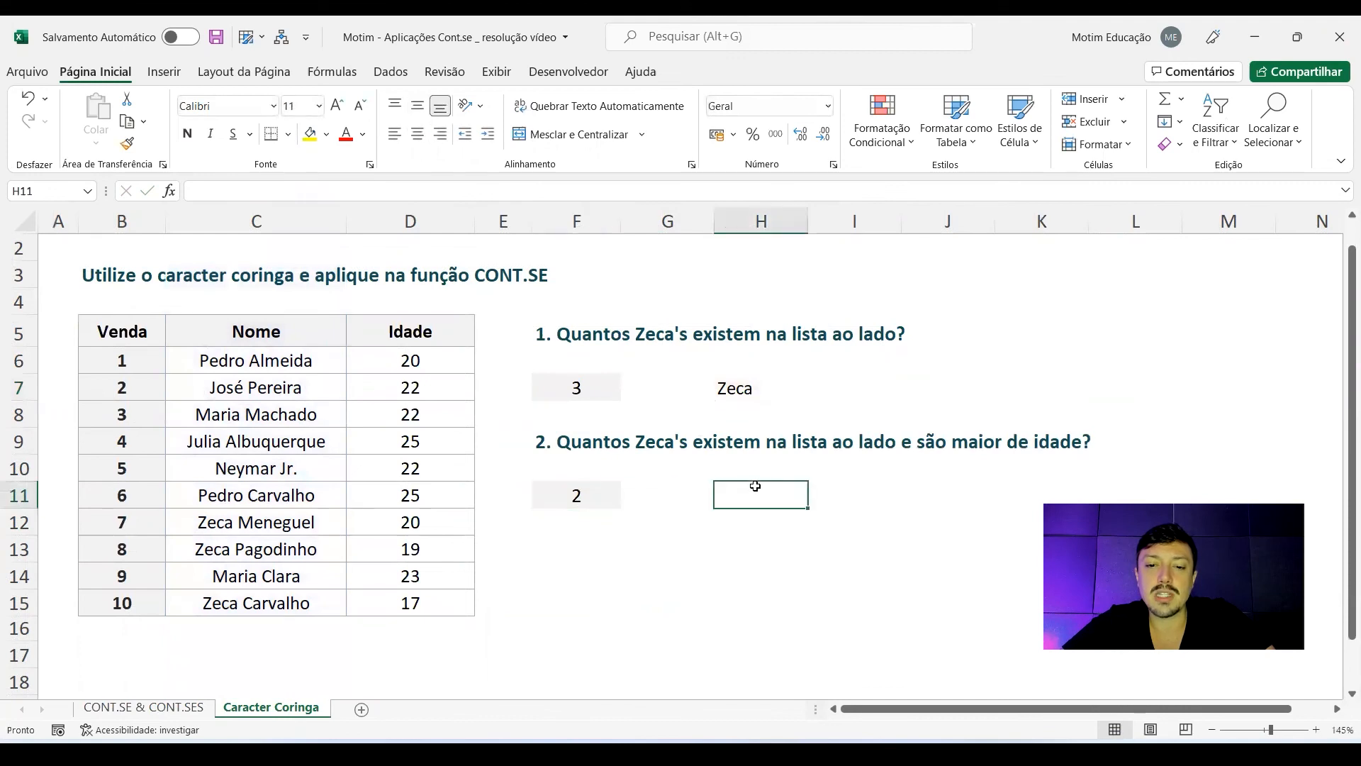
type("18")
key("Return")
left_click(798, 487)
Try to replace the fixed 18 in F11's age criterion with a value joined to ">=" by &
double_click(578, 494)
left_click_drag(618, 494, 641, 495)
key("BackSpace")
type("&")
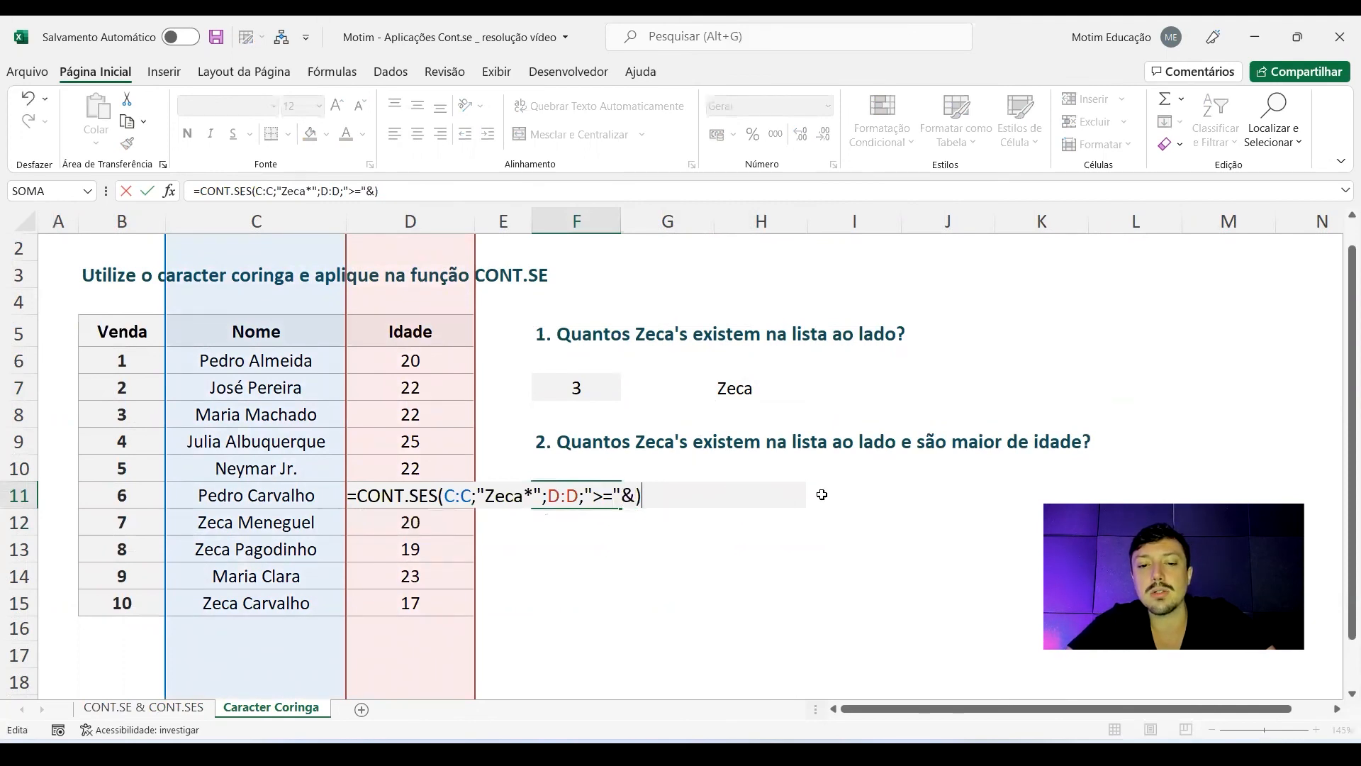
key("Return")
left_click(666, 489)
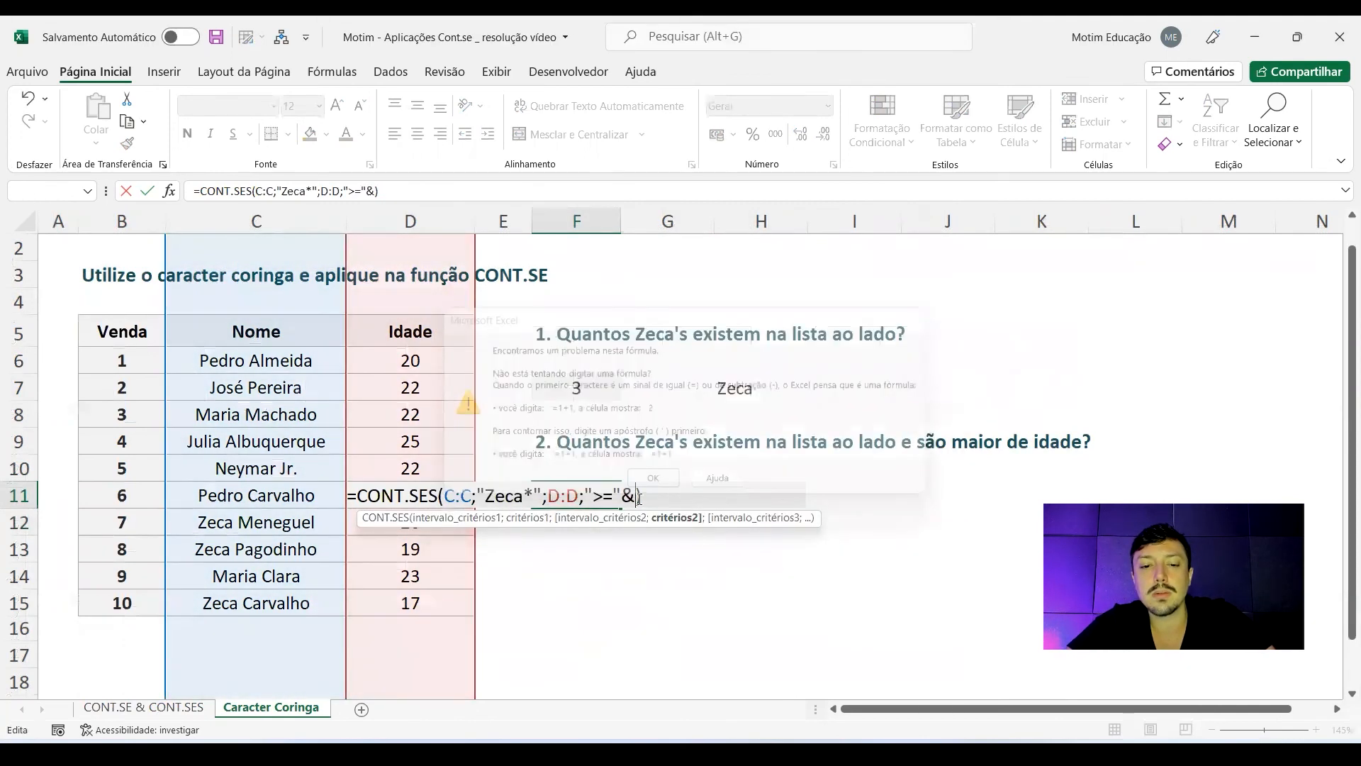
left_click(753, 551)
key("Up")
key("Up")
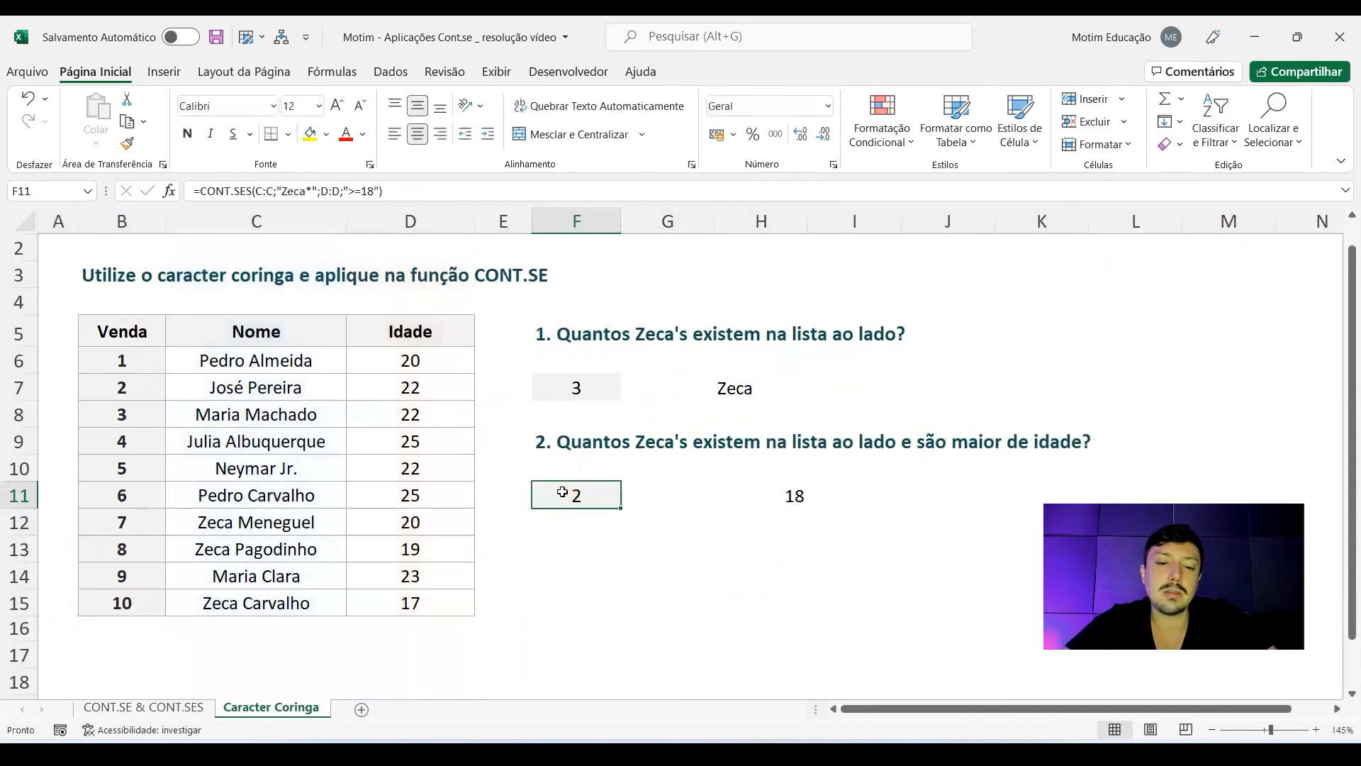
Close the Motim workbook and return to "Desafio #20 - BBB22 _ respostas"
double_click(562, 492)
left_click(1340, 22)
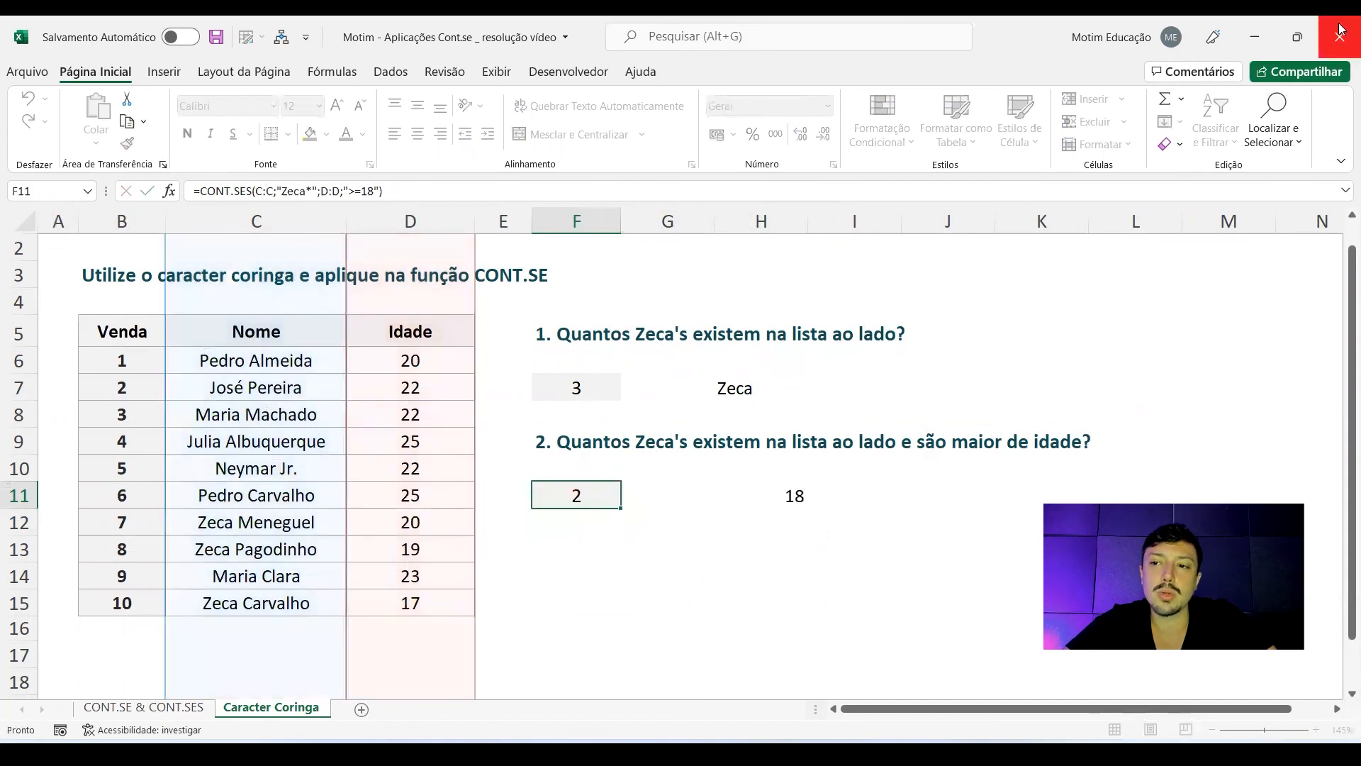
left_click(686, 411)
Examine how I9's CONT.SES formula in Tabela 2 joins the ">=" and "<" operators to the De and Até time cells
double_click(567, 365)
key("Escape")
left_click_drag(297, 376, 513, 623)
left_click(594, 366)
double_click(593, 366)
left_click_drag(465, 367, 507, 365)
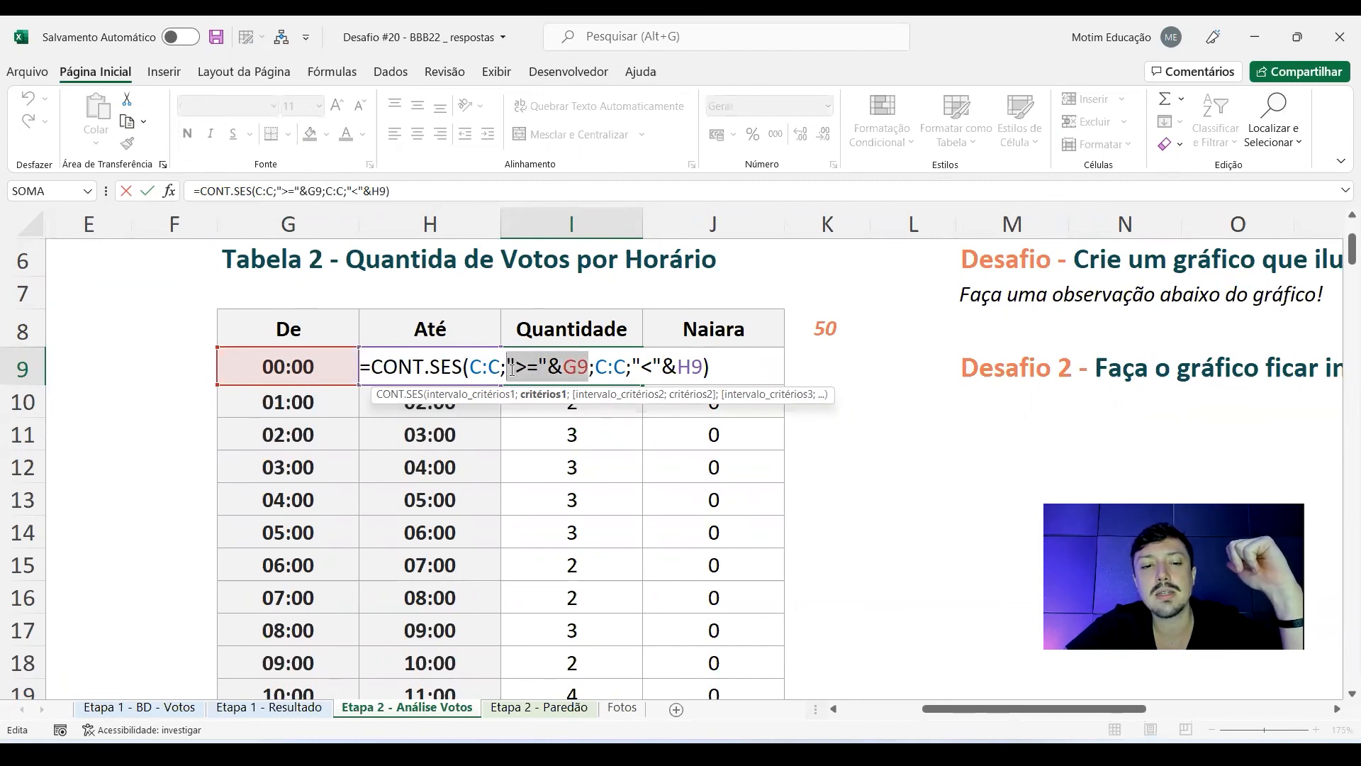
left_click_drag(596, 366, 700, 364)
key("Escape")
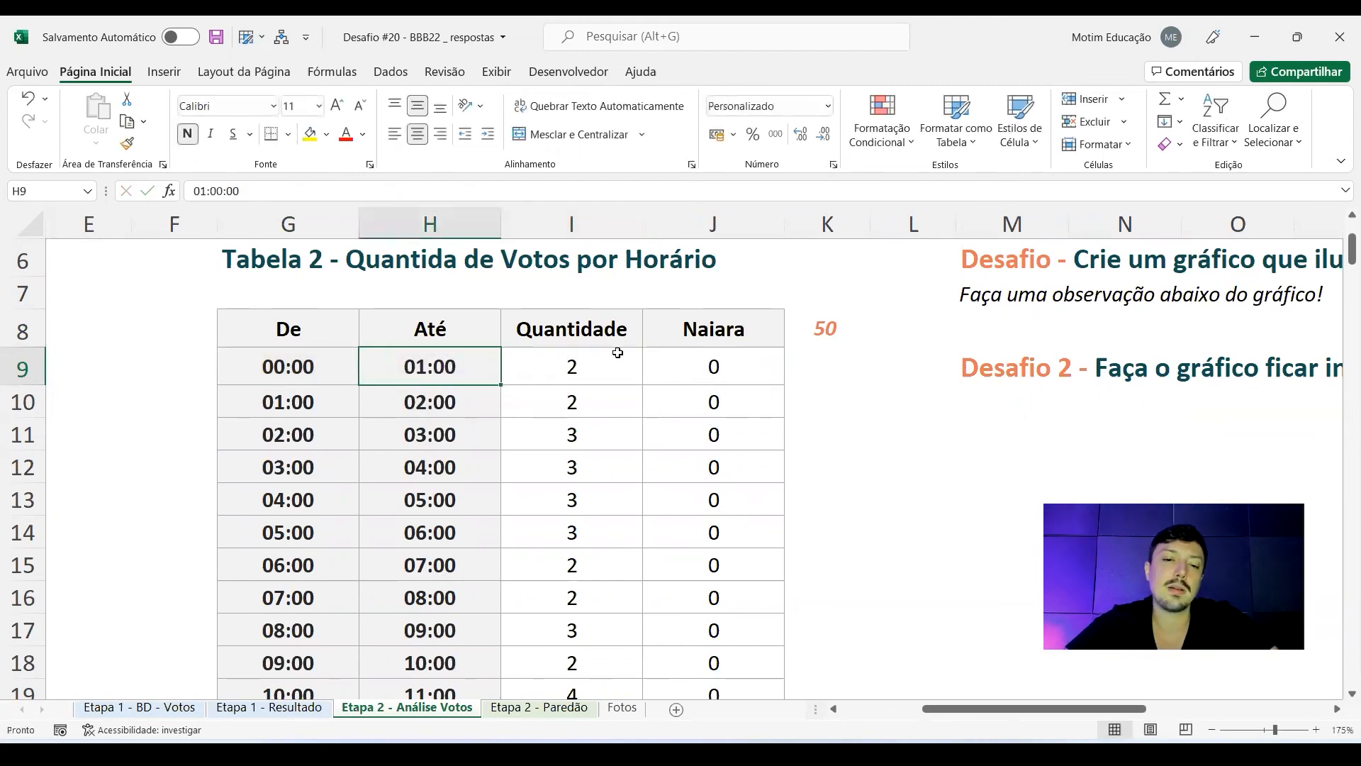
Check which Tabela 1 column I9's vote-count formula uses for its criteria ranges
scroll(550, 386, "down", 3)
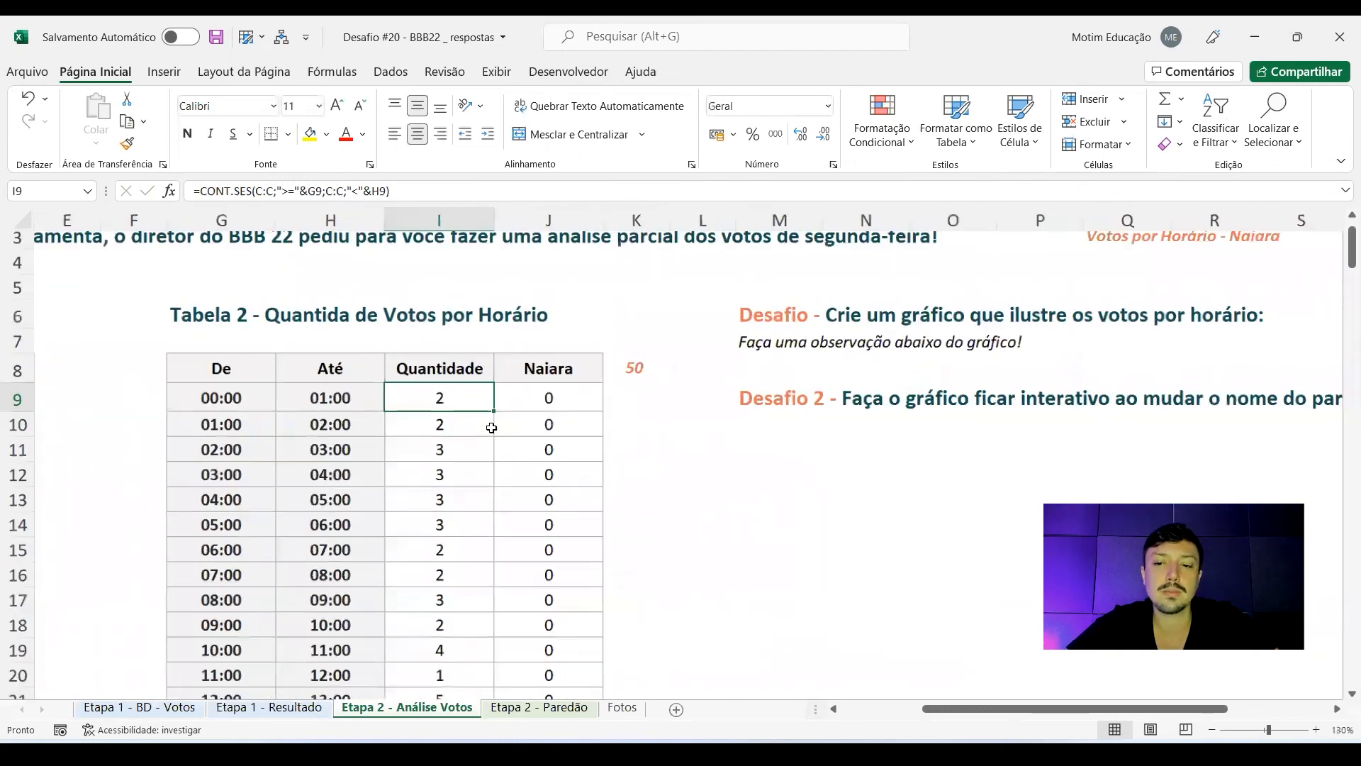
key("ctrl+Home")
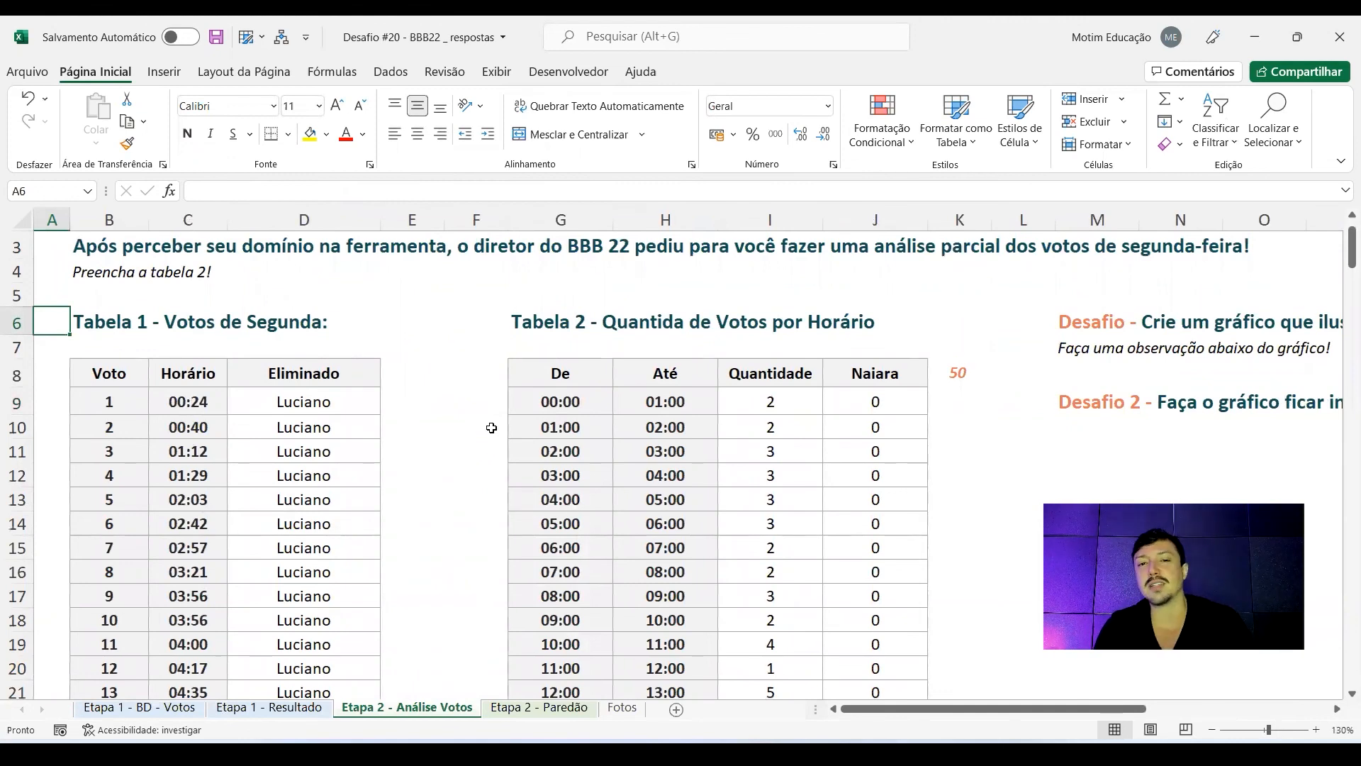
double_click(767, 407)
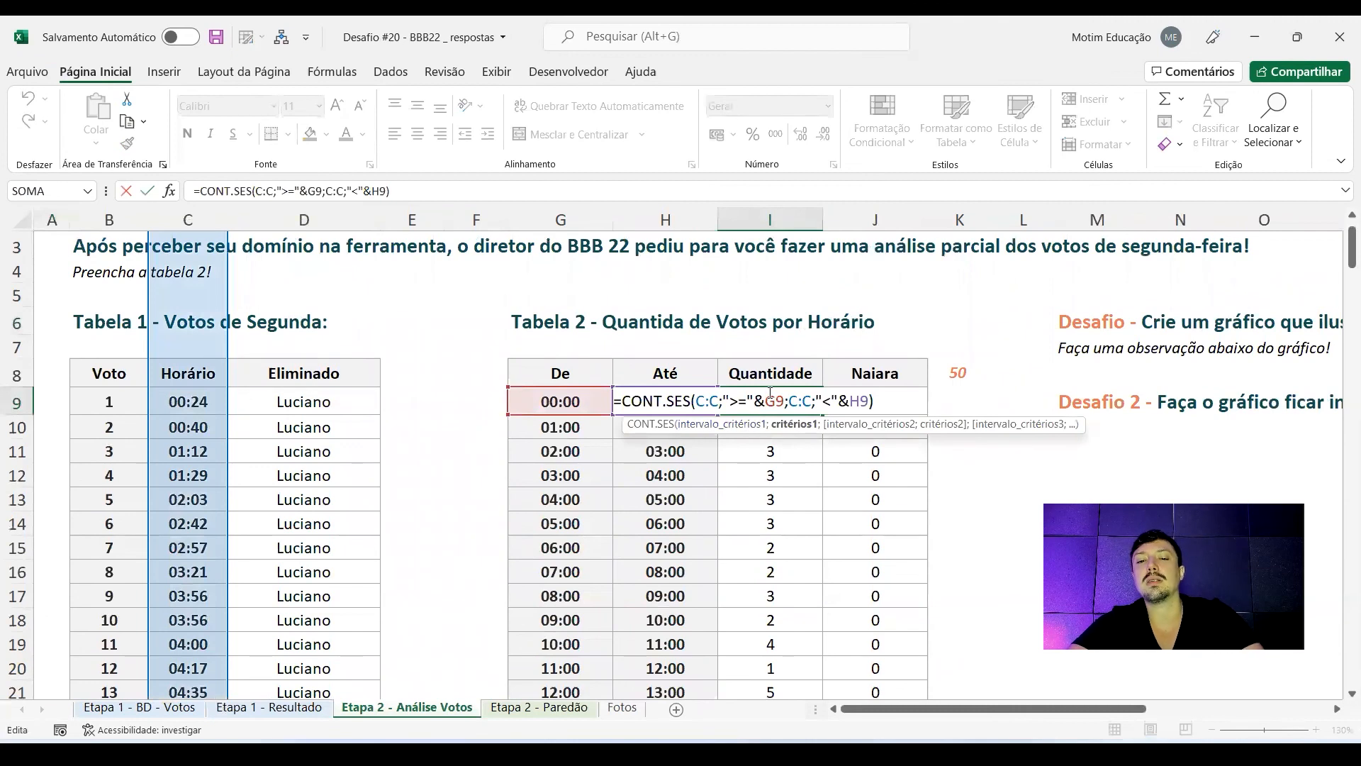
key("Escape")
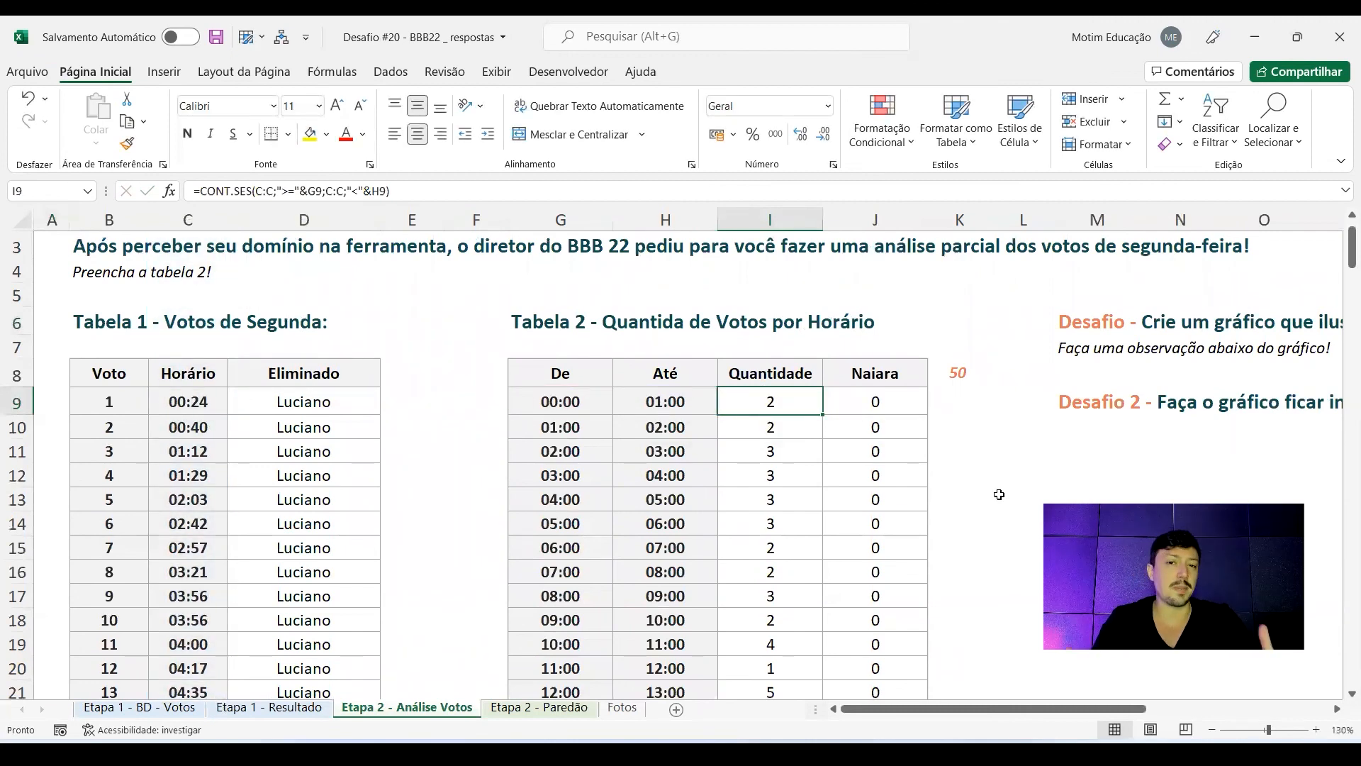